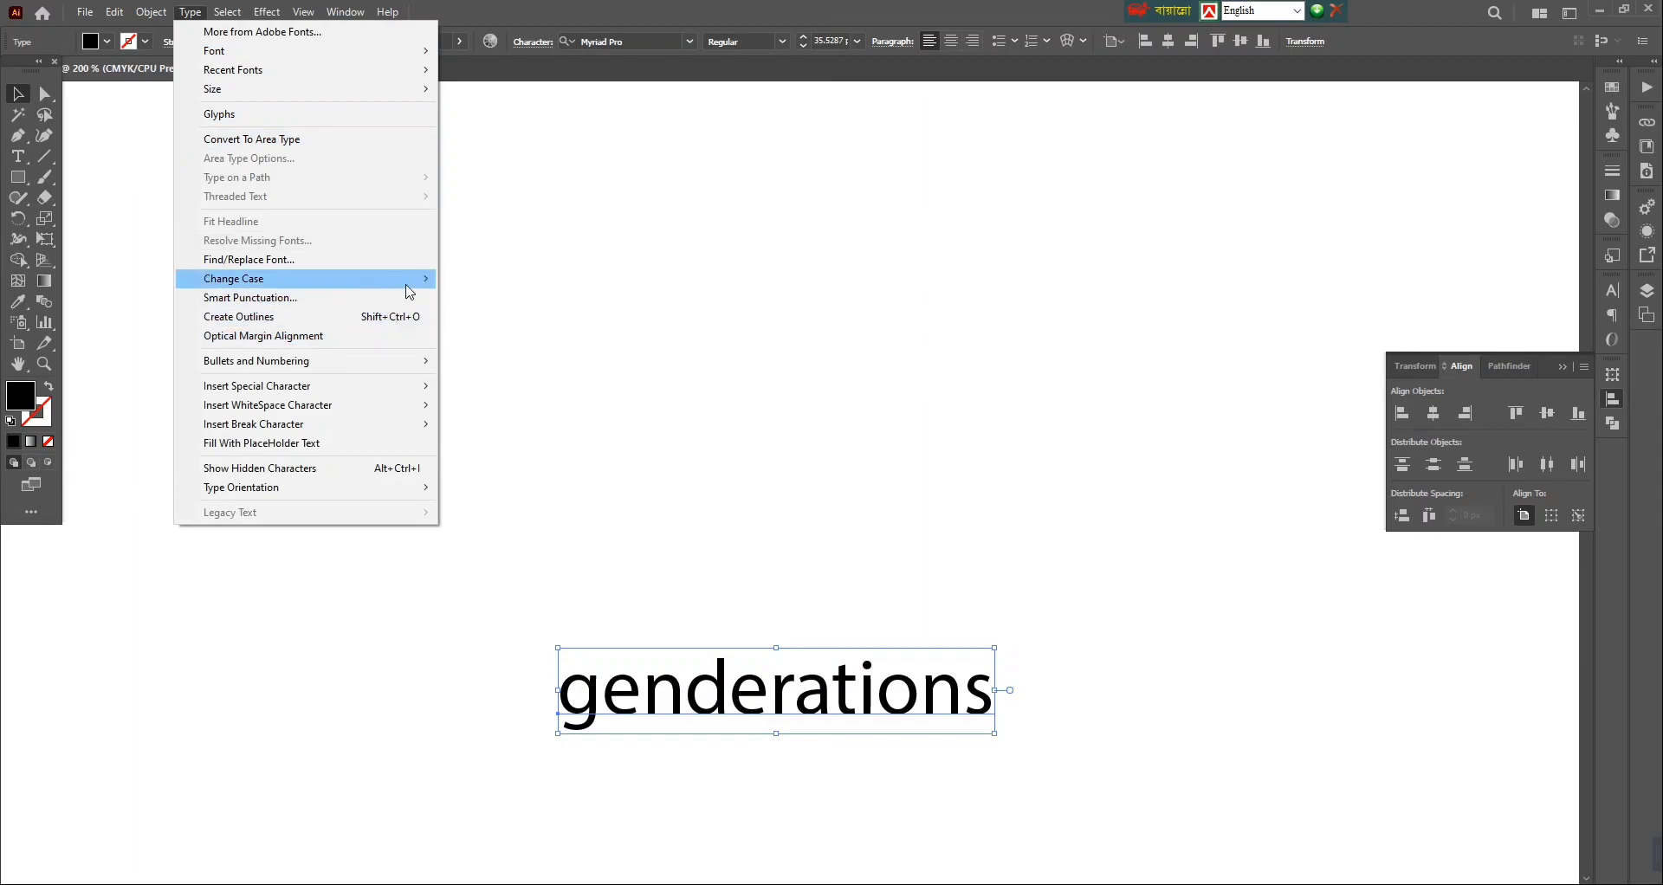
# Step: Change the word "genderations" to UPPERCASE
pyautogui.click(472, 279)
pyautogui.click(906, 458)
pyautogui.scroll(-2, 906, 450)
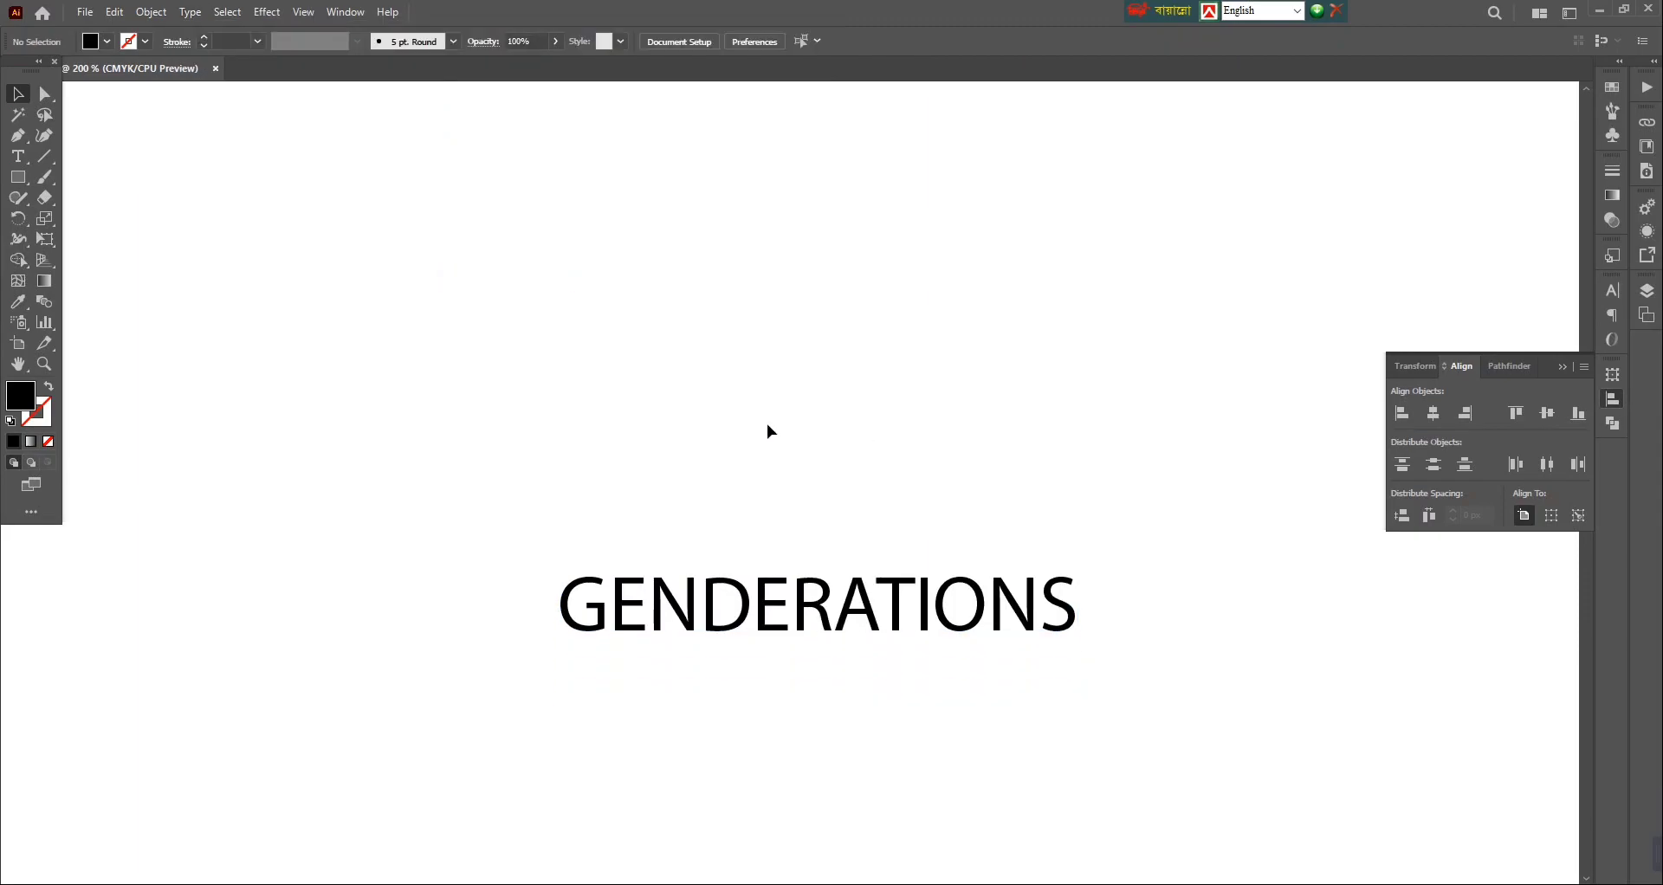
# Step: Set the font of the GENDERATIONS text to FONTSPRING DEMO - Integral CF Regular
pyautogui.moveTo(766, 423); pyautogui.dragTo(1102, 641)
pyautogui.click(641, 42)
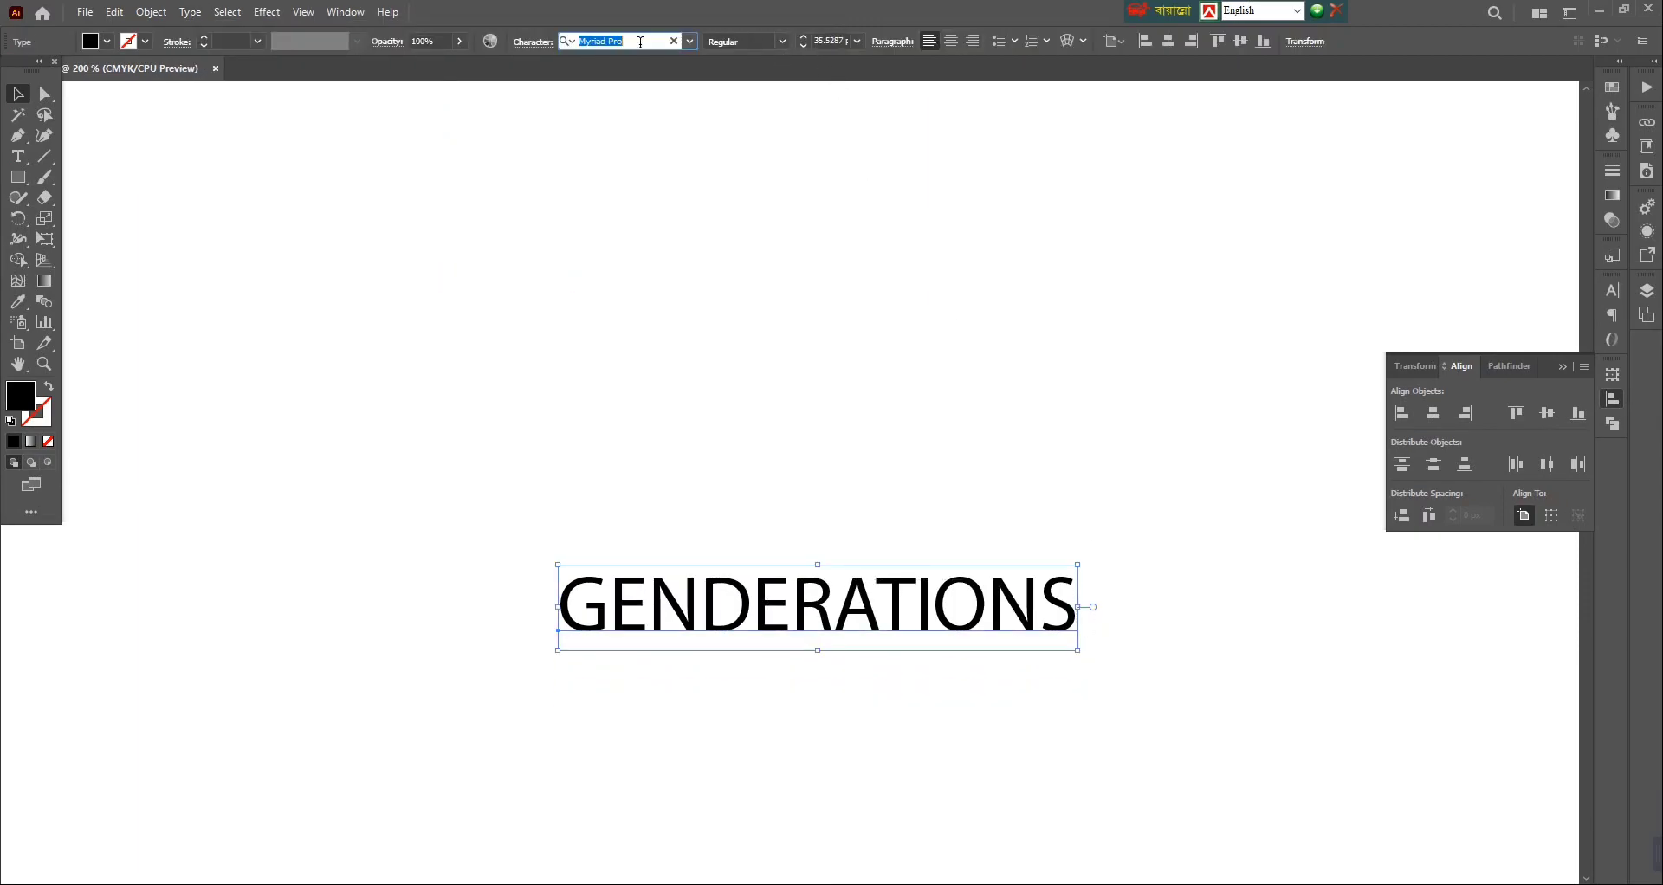
pyautogui.write('f')
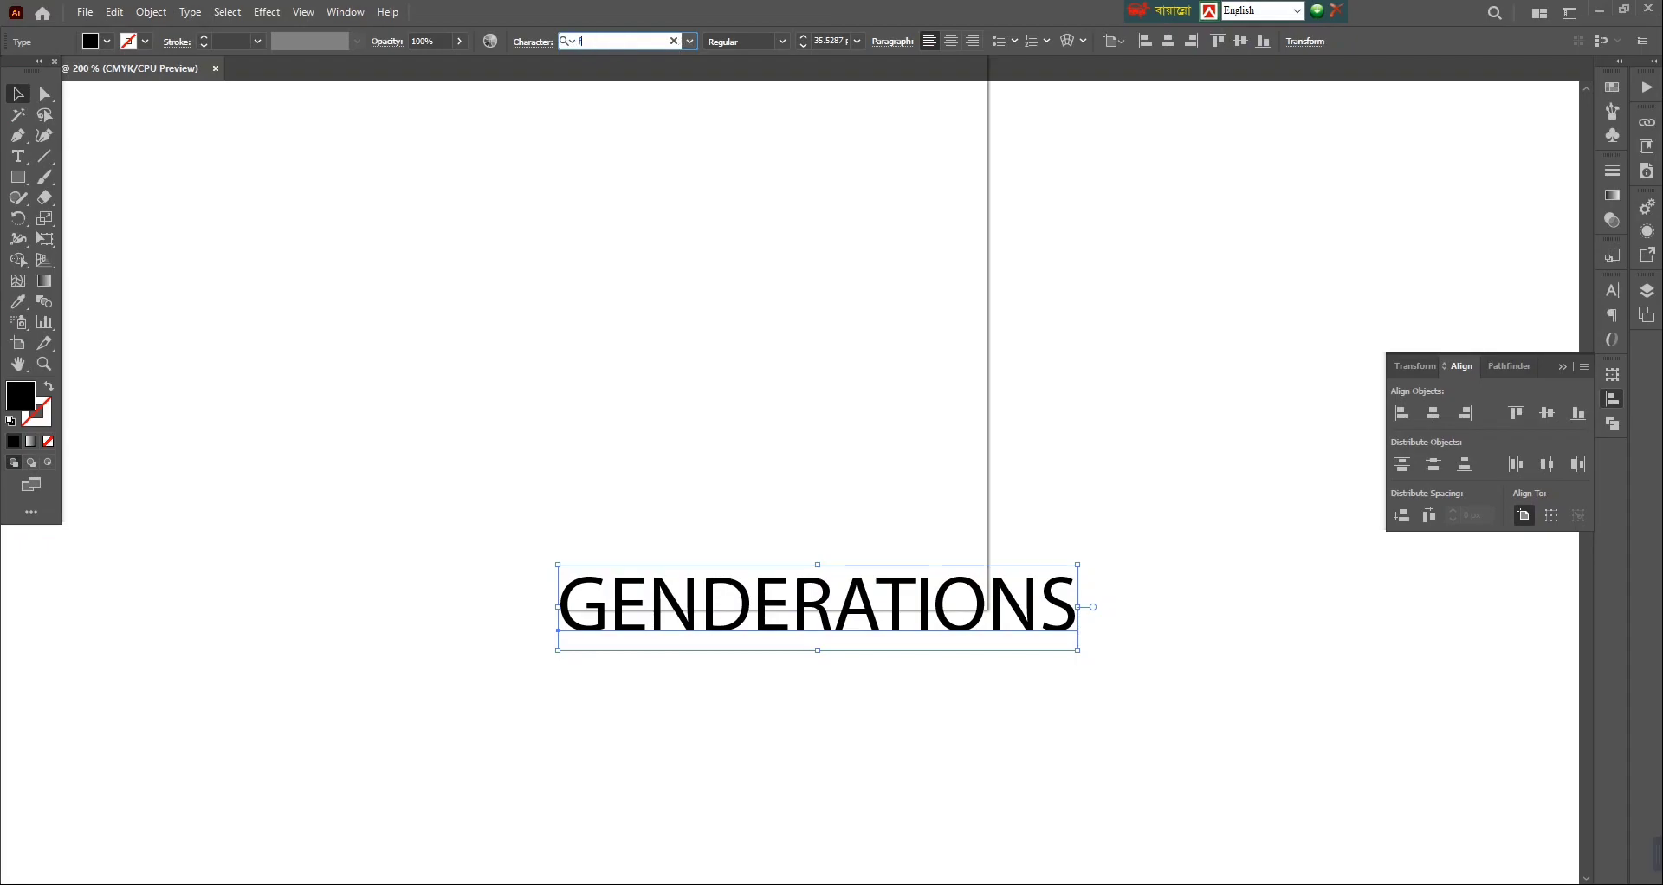
pyautogui.write('on')
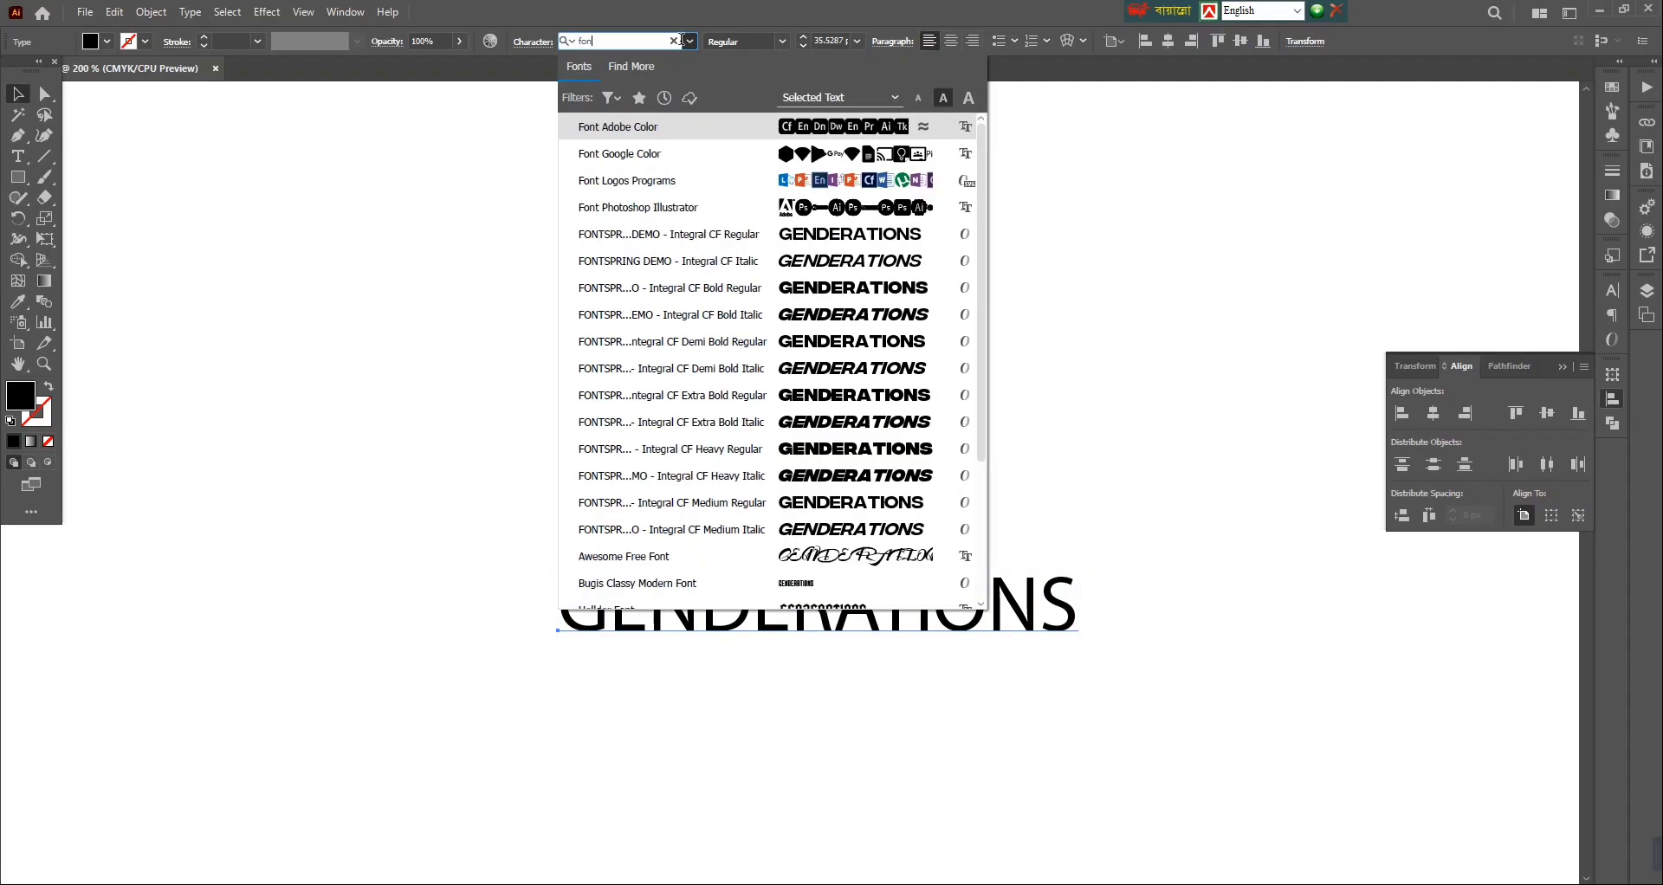
pyautogui.click(806, 236)
pyautogui.scroll(-2, 775, 379)
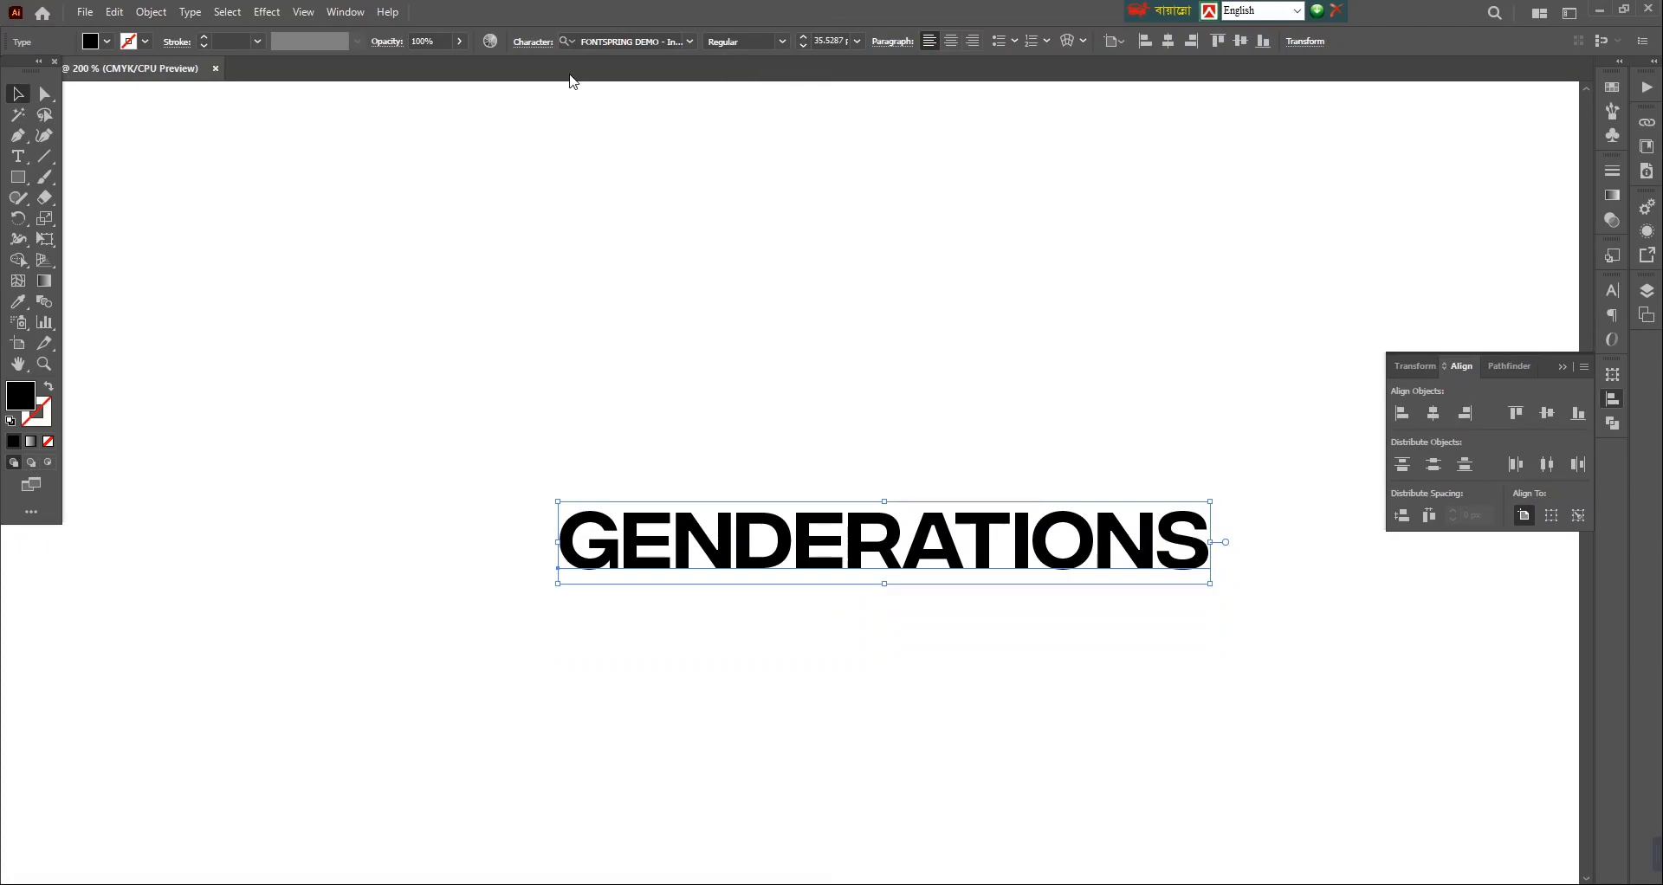
# Step: Set the tracking of the GENDERATIONS text to 100
pyautogui.click(534, 41)
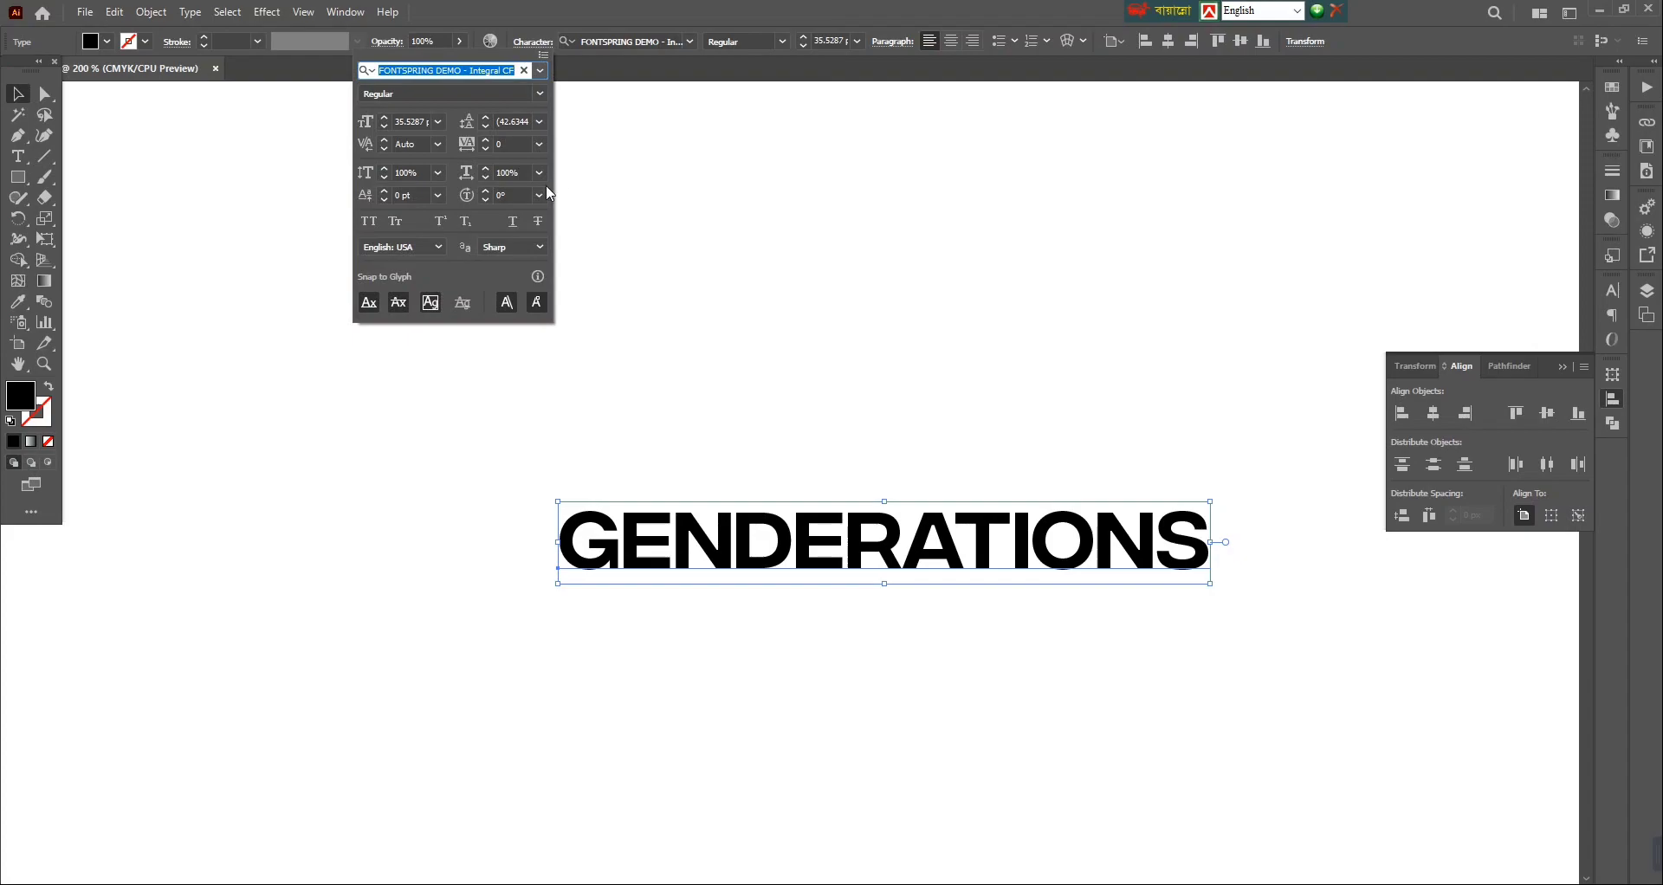
pyautogui.click(513, 144)
pyautogui.write('100')
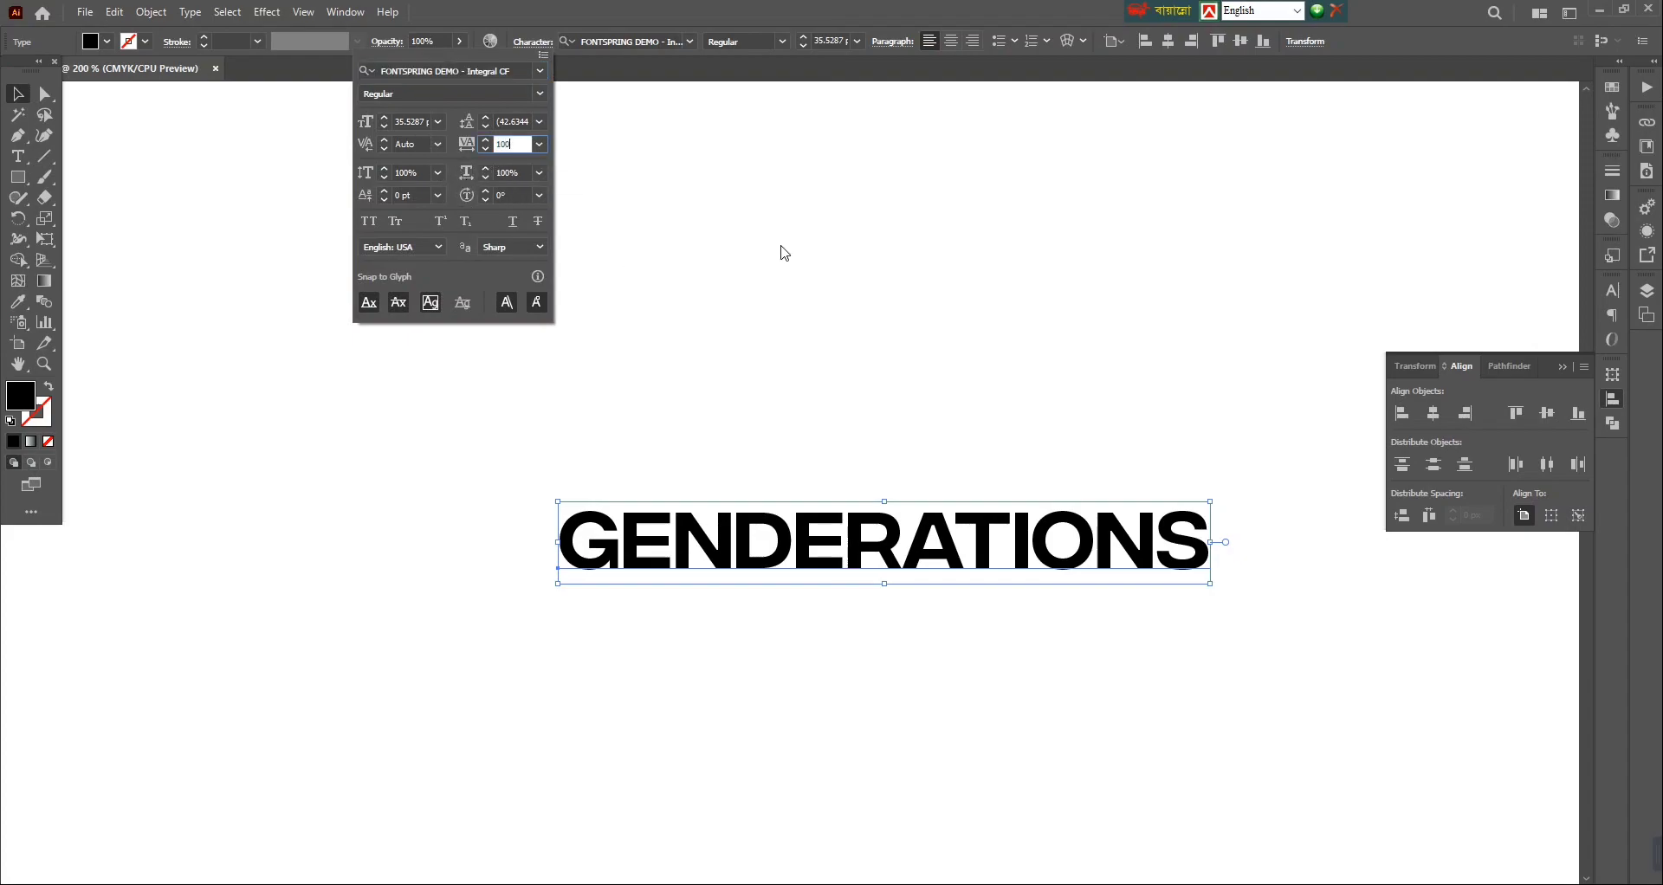
pyautogui.click(781, 246)
pyautogui.click(851, 271)
pyautogui.scroll(-1, 878, 281)
pyautogui.scroll(-2, 880, 282)
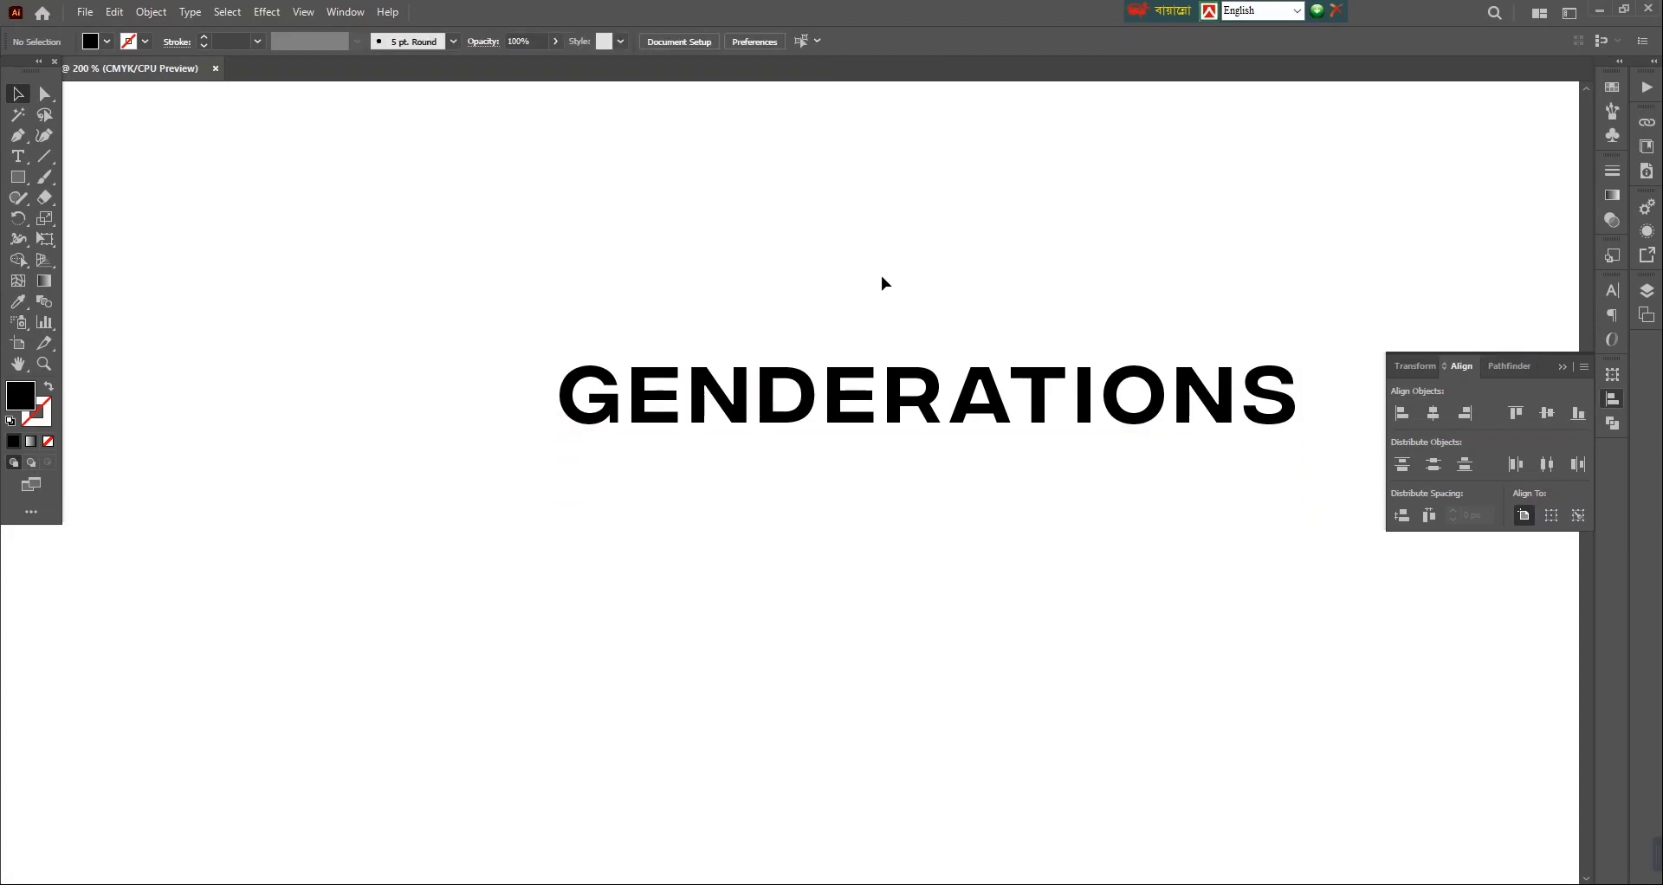
# Step: Center the GENDERATIONS text horizontally and vertically on the artboard
pyautogui.scroll(2, 881, 278)
pyautogui.moveTo(746, 306); pyautogui.dragTo(1119, 530)
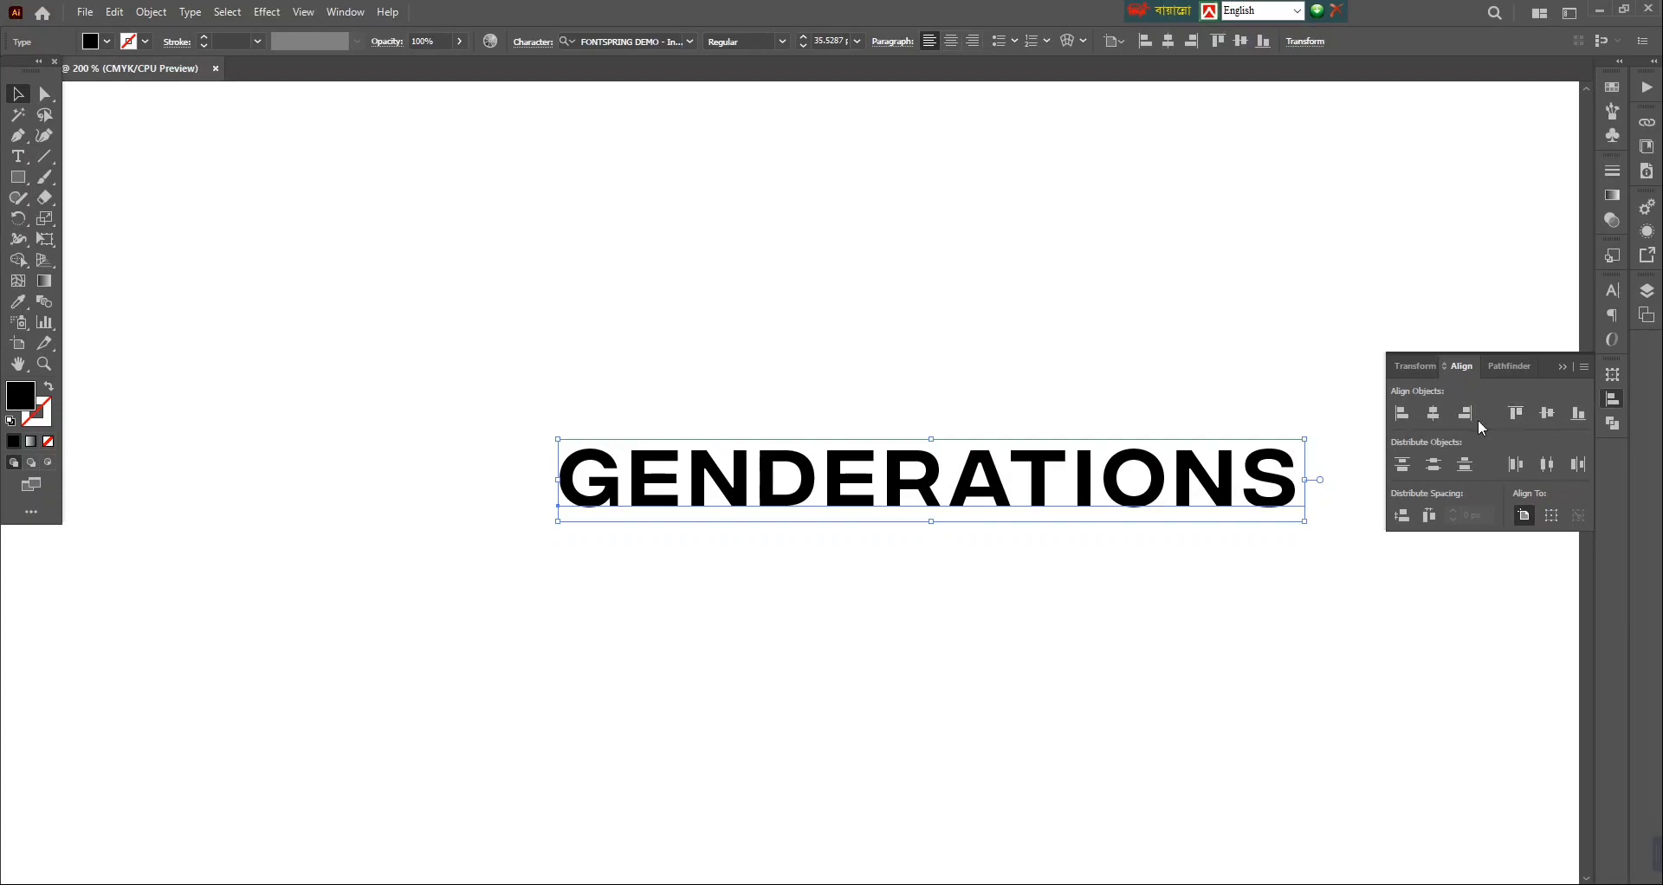
pyautogui.click(1435, 415)
pyautogui.click(1547, 413)
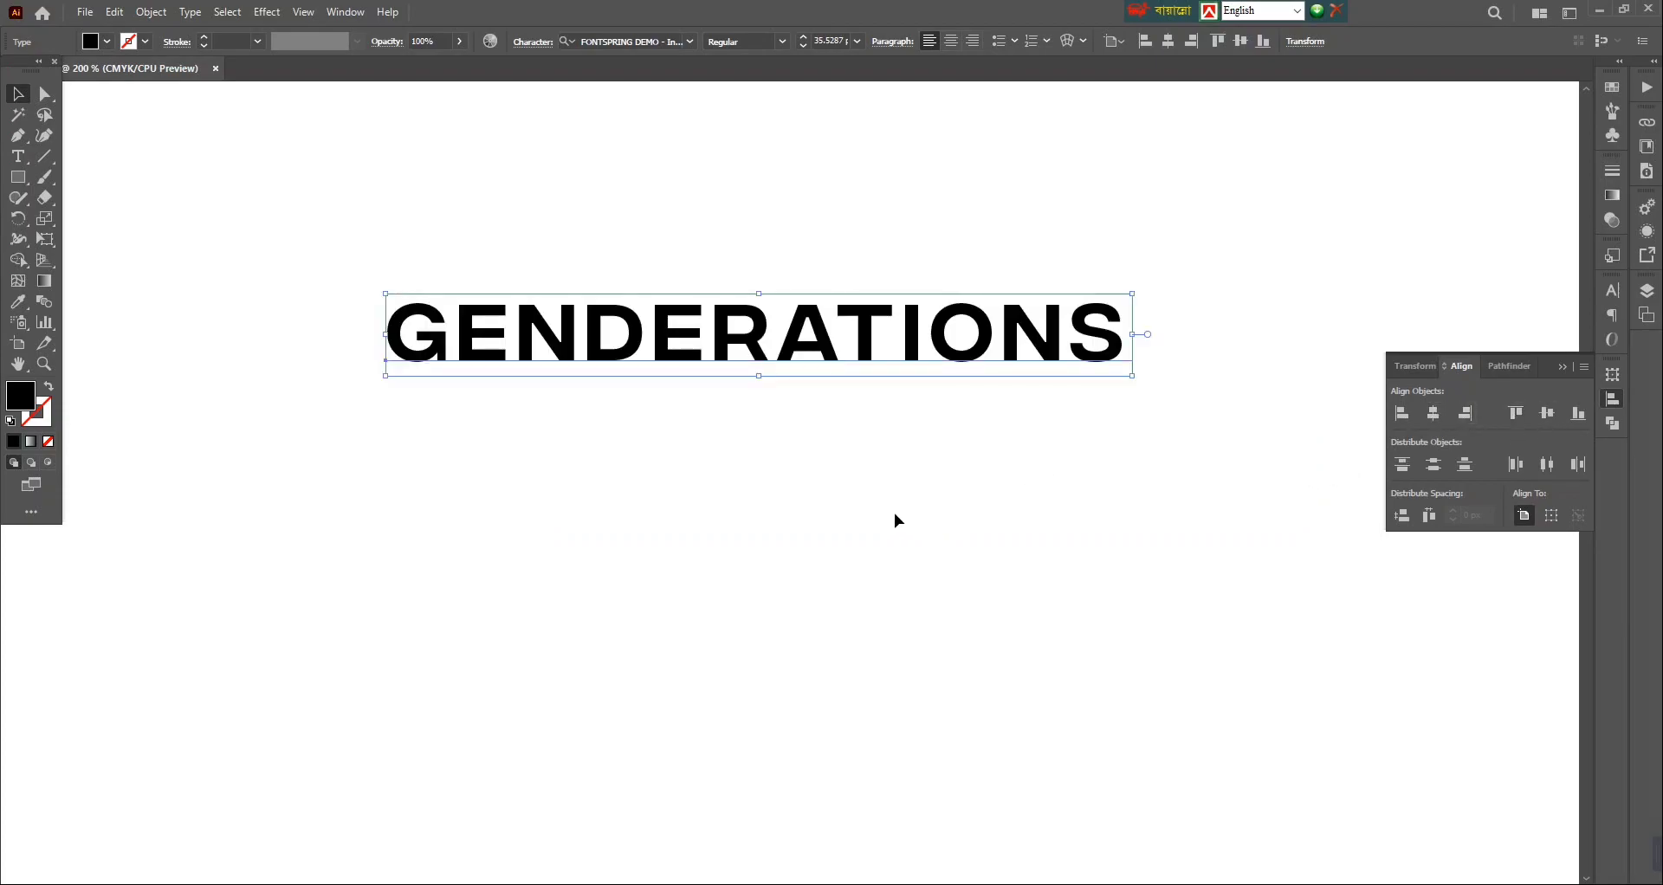
# Step: Move the GENDERATIONS text straight down to leave room for an icon above it
pyautogui.scroll(12, 894, 513)
pyautogui.scroll(6, 910, 485)
pyautogui.scroll(-5, 872, 505)
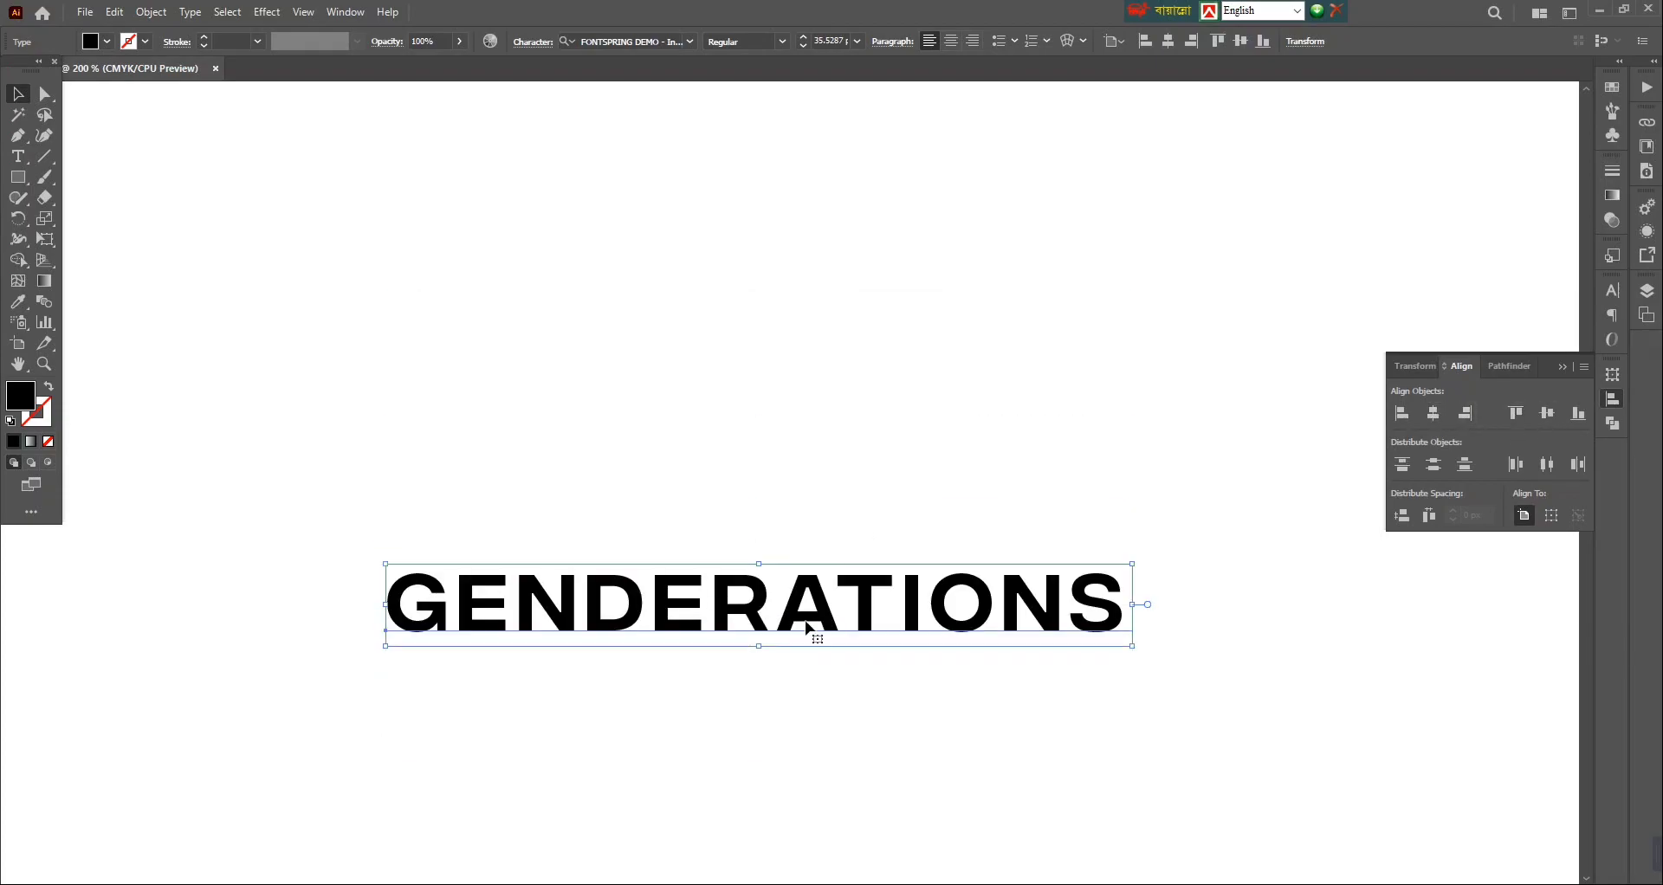
pyautogui.scroll(-5, 815, 619)
pyautogui.moveTo(816, 450); pyautogui.dragTo(823, 805)
pyautogui.click(1010, 555)
# Step: Draw a rectangle about 34 × 98 px above the text and round its corners fully into a capsule
pyautogui.click(32, 179)
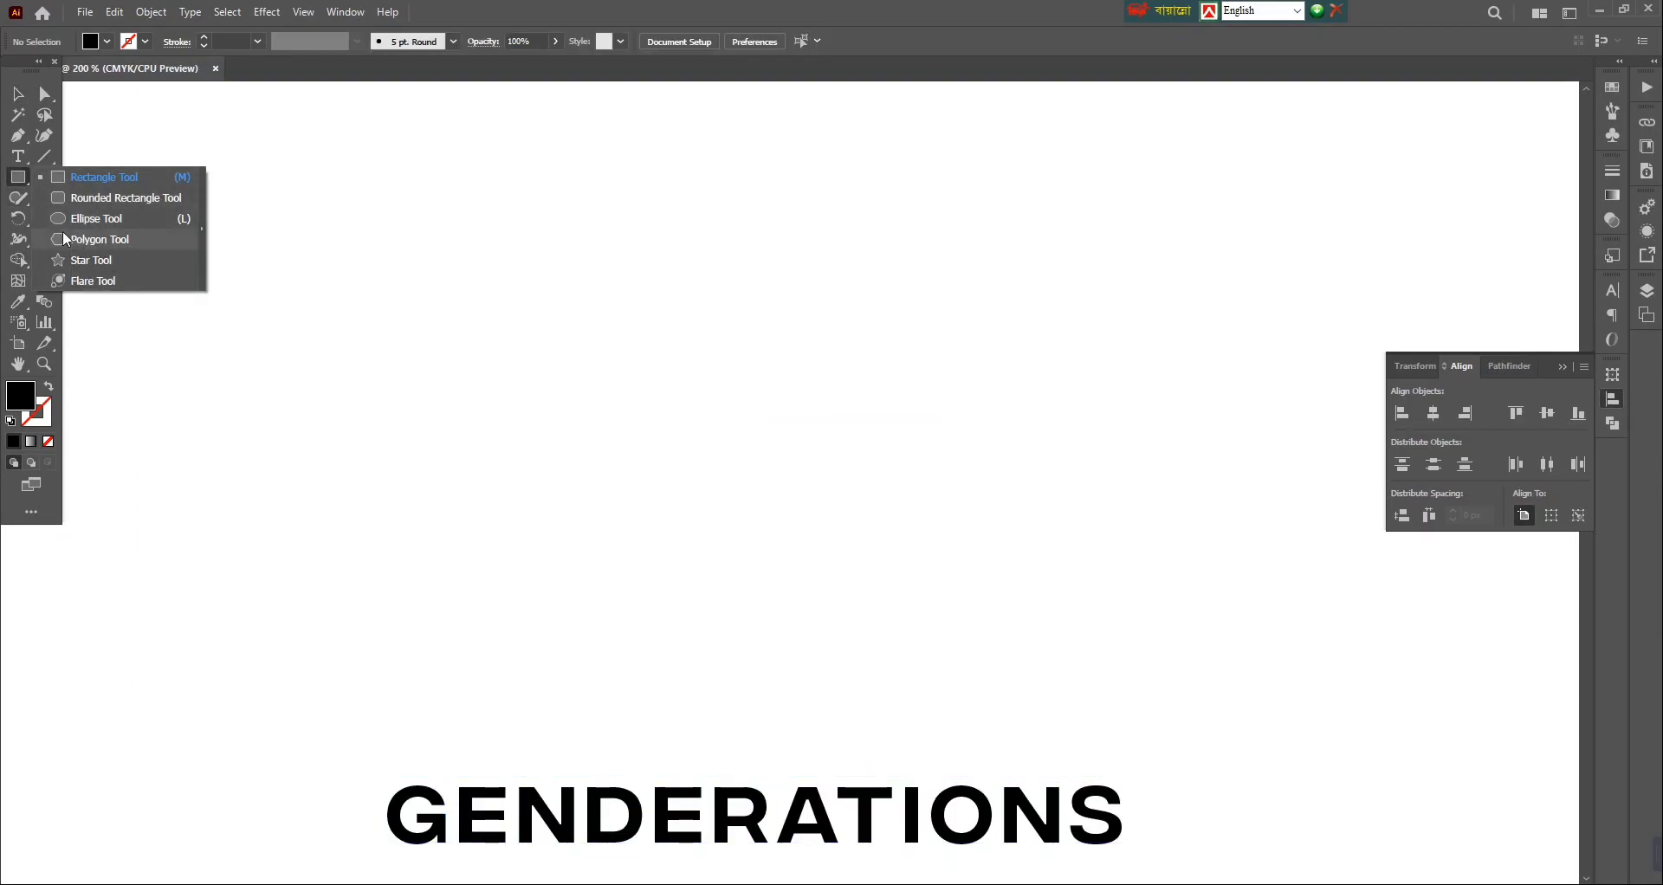
pyautogui.click(73, 175)
pyautogui.moveTo(756, 469); pyautogui.dragTo(830, 687)
pyautogui.click(17, 94)
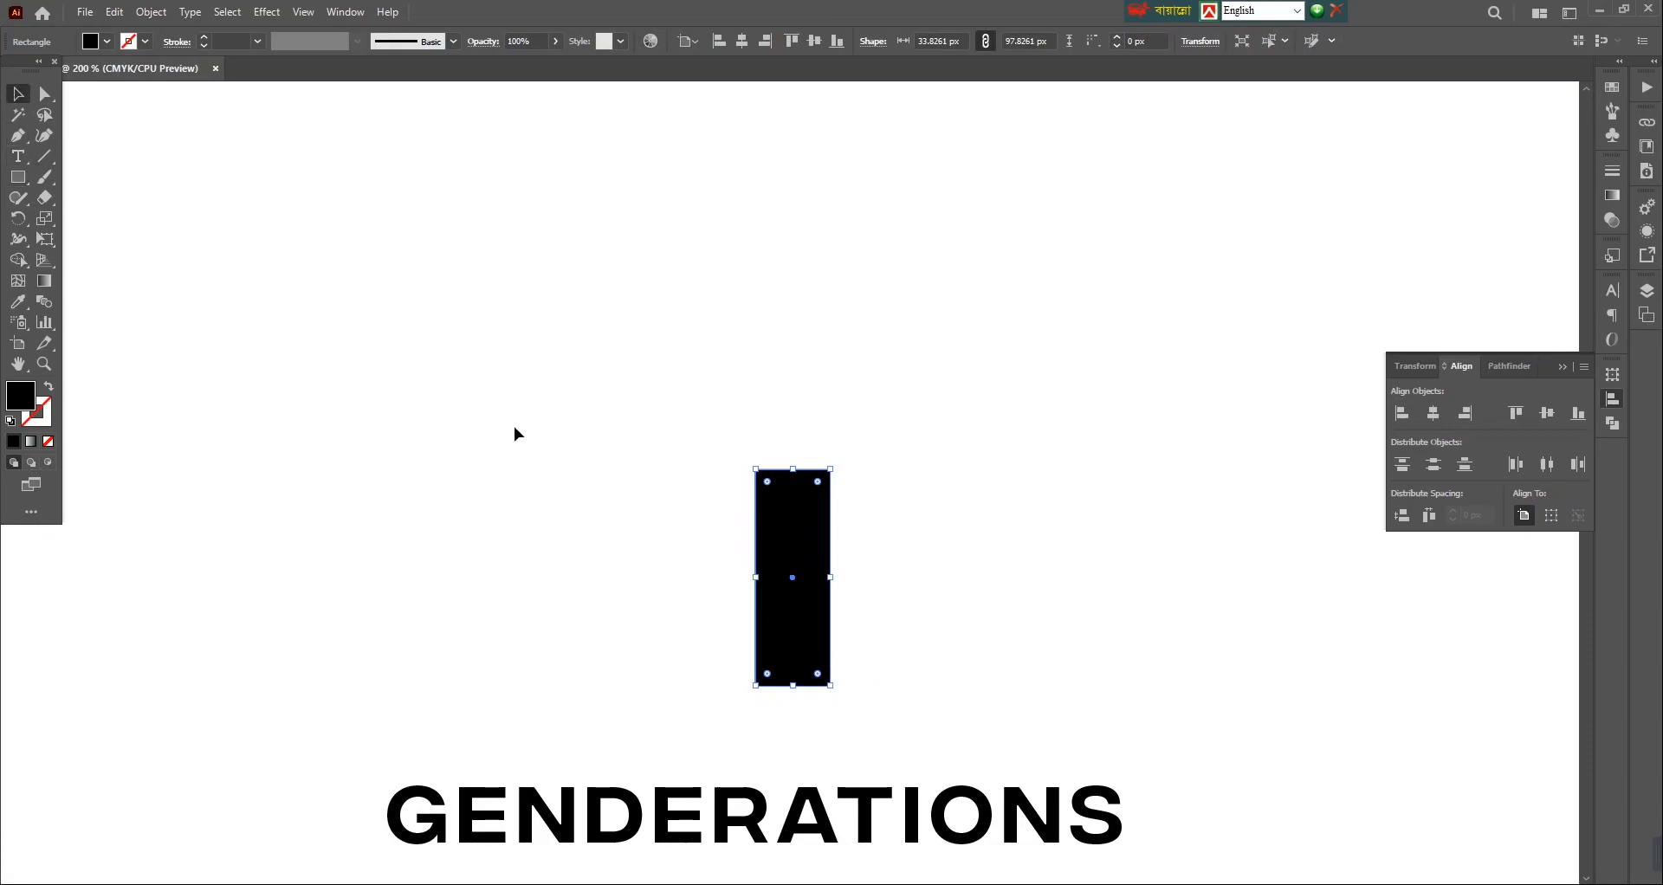
pyautogui.moveTo(820, 483); pyautogui.dragTo(745, 667)
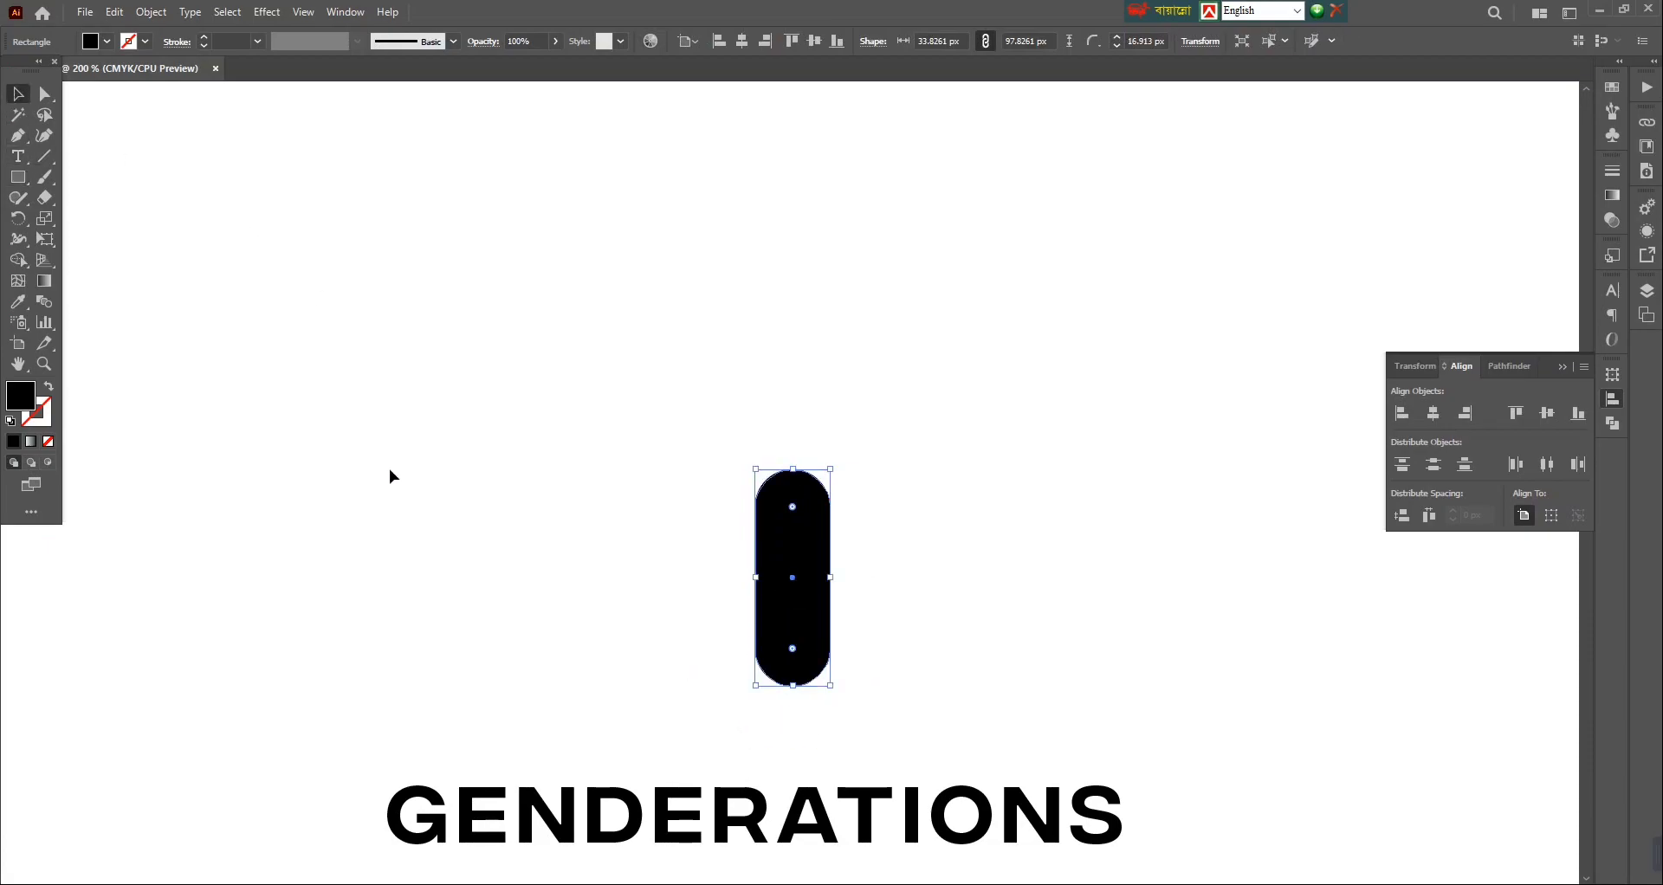
# Step: Swap the capsule's fill and stroke, and set its stroke weight to 2.5 mm
pyautogui.click(50, 390)
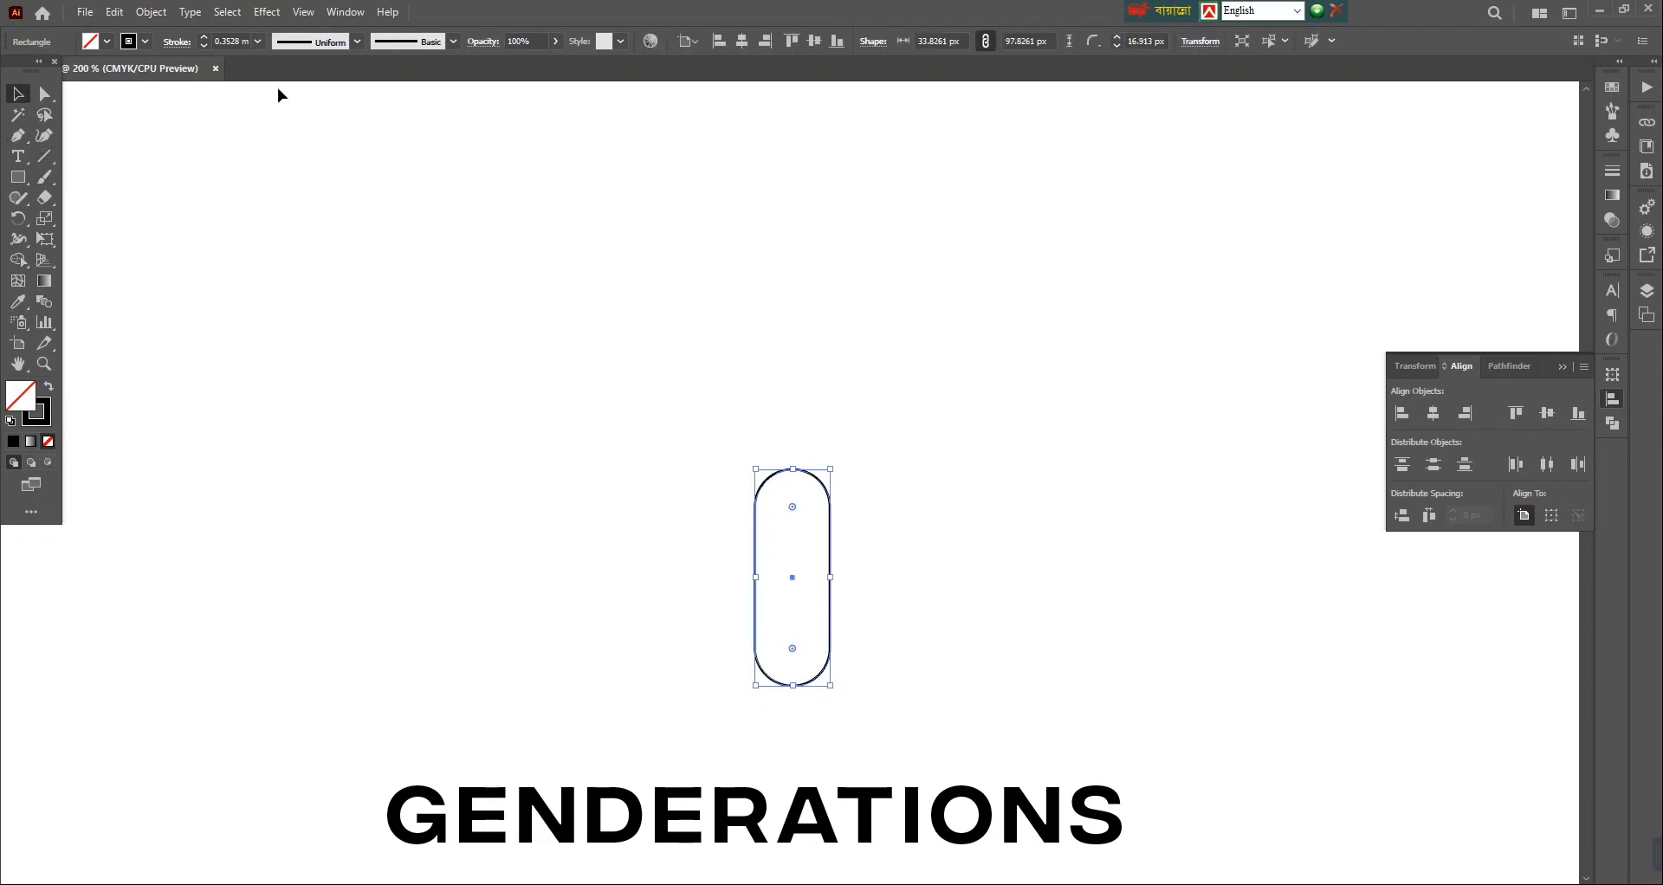
pyautogui.click(257, 43)
pyautogui.click(276, 156)
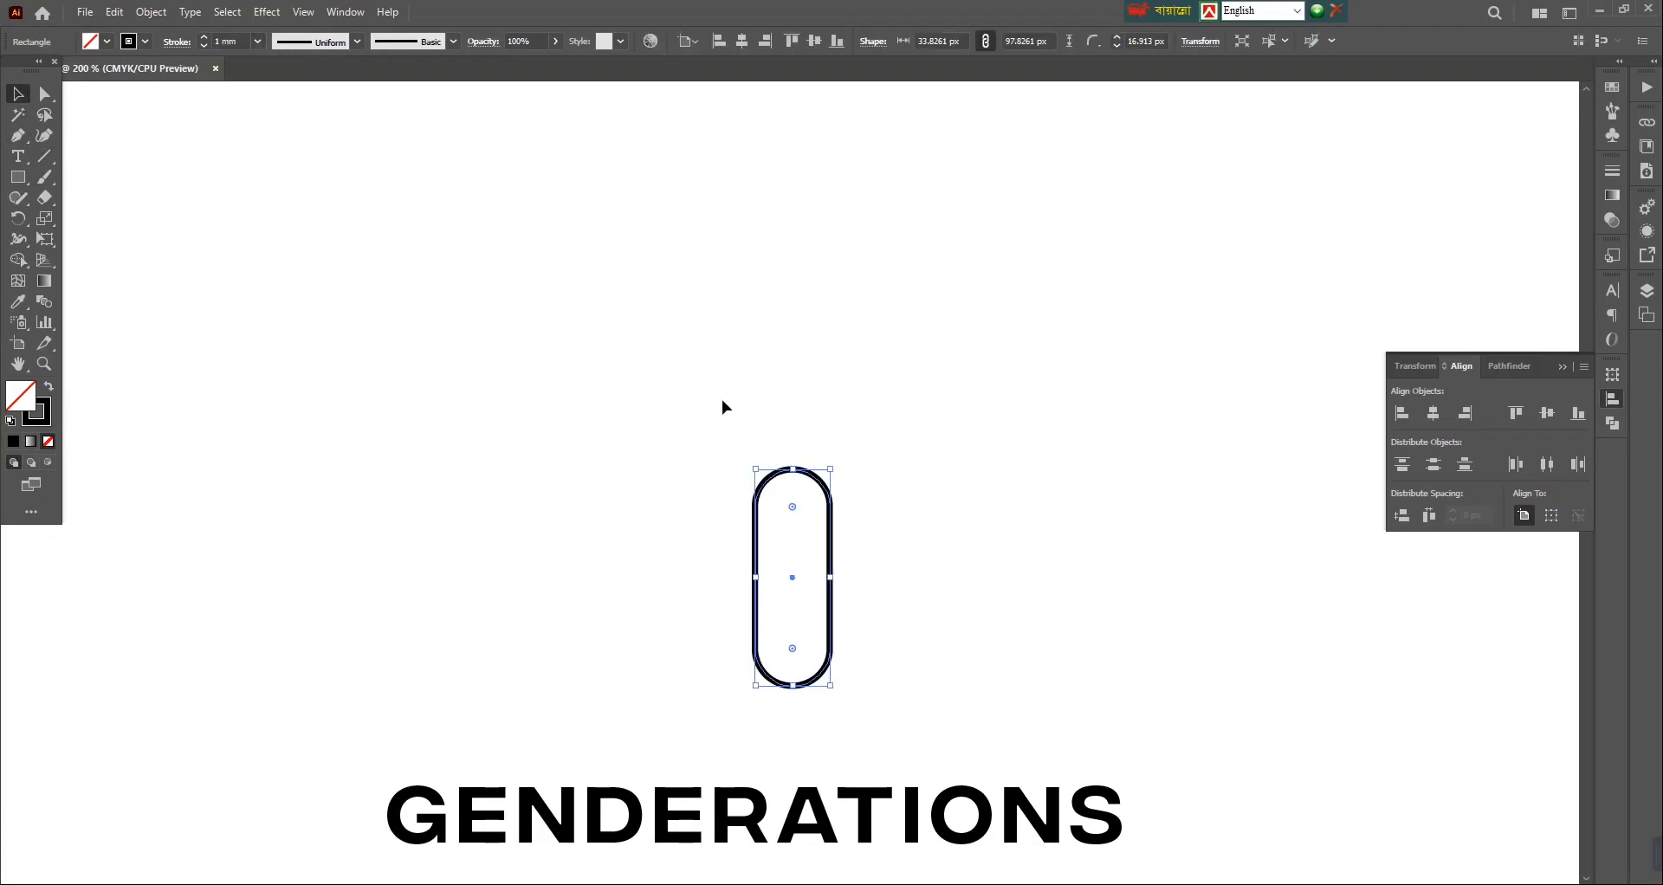
pyautogui.click(257, 41)
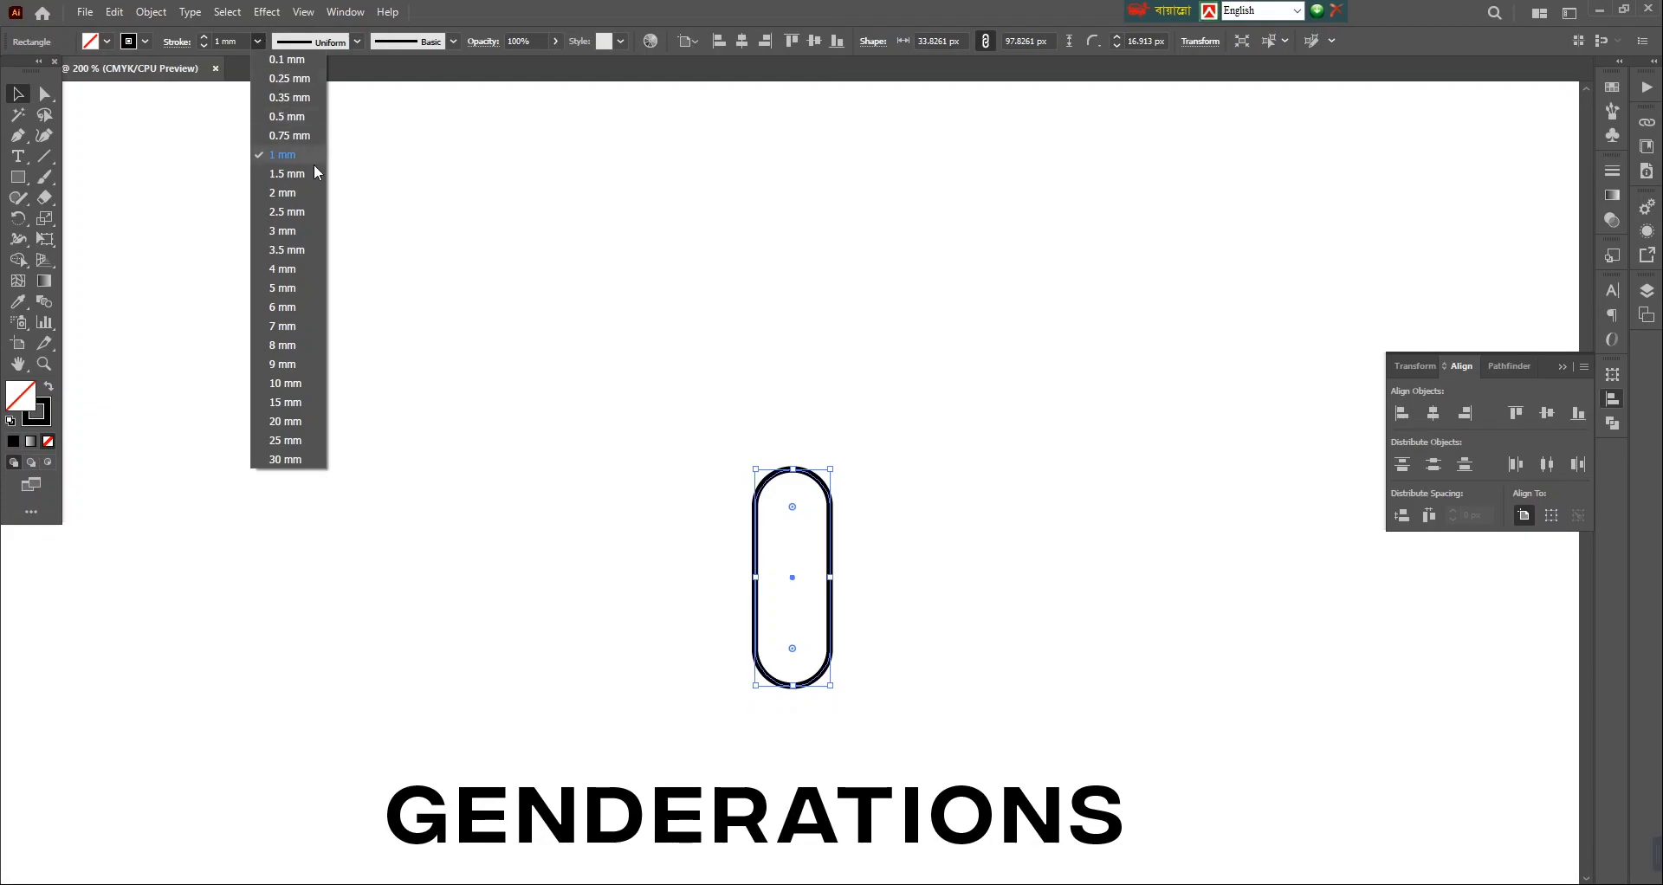
pyautogui.click(280, 206)
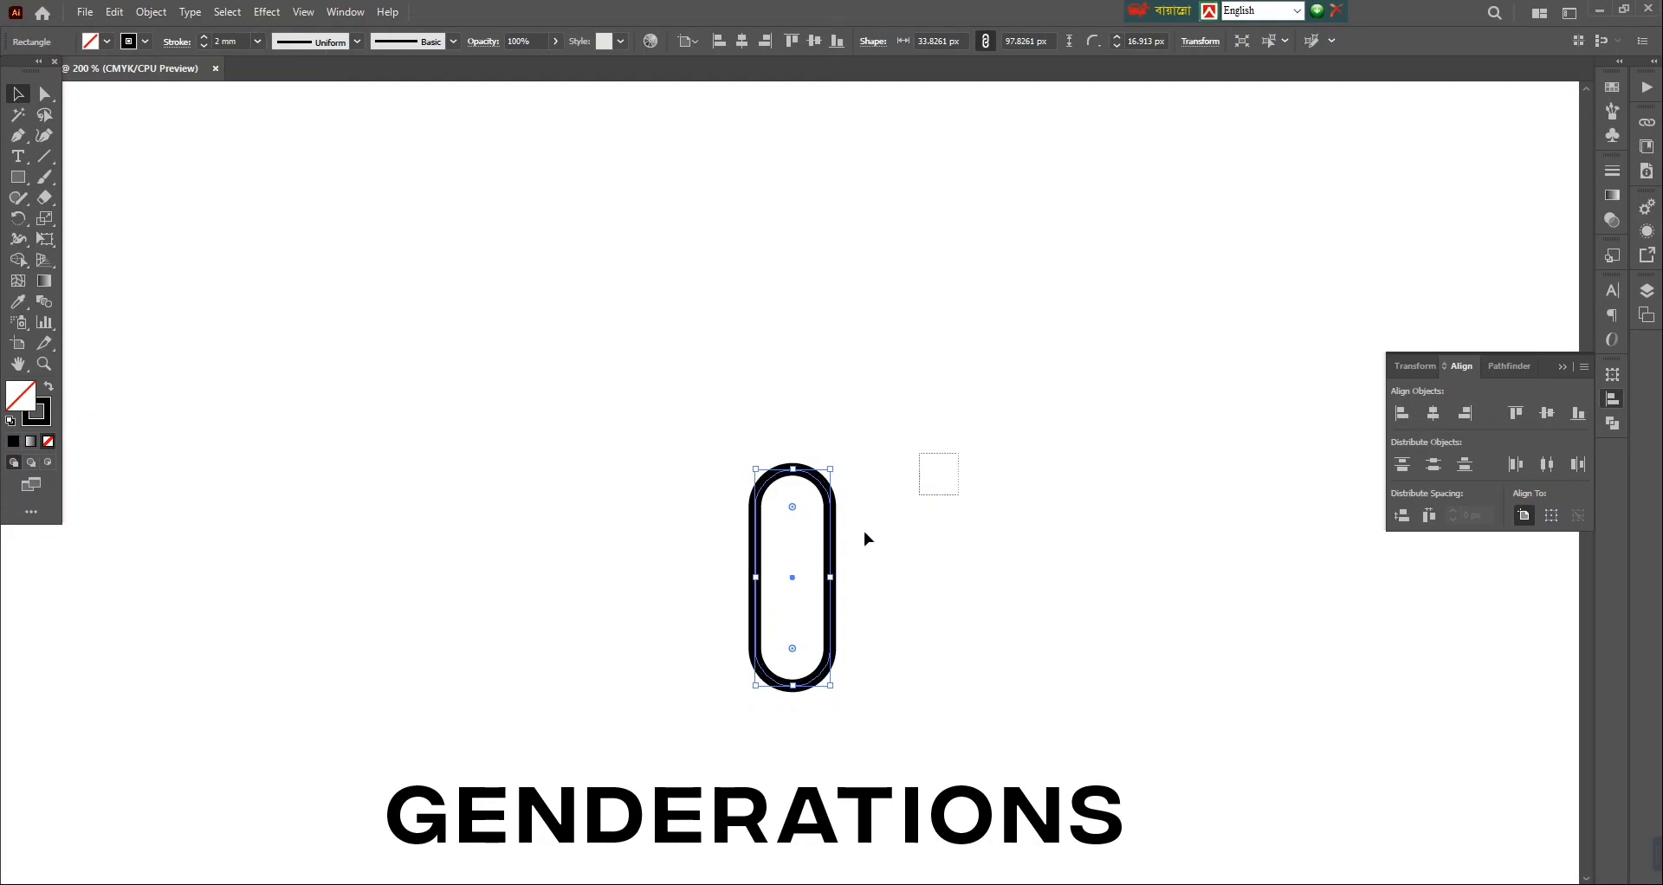
pyautogui.click(257, 40)
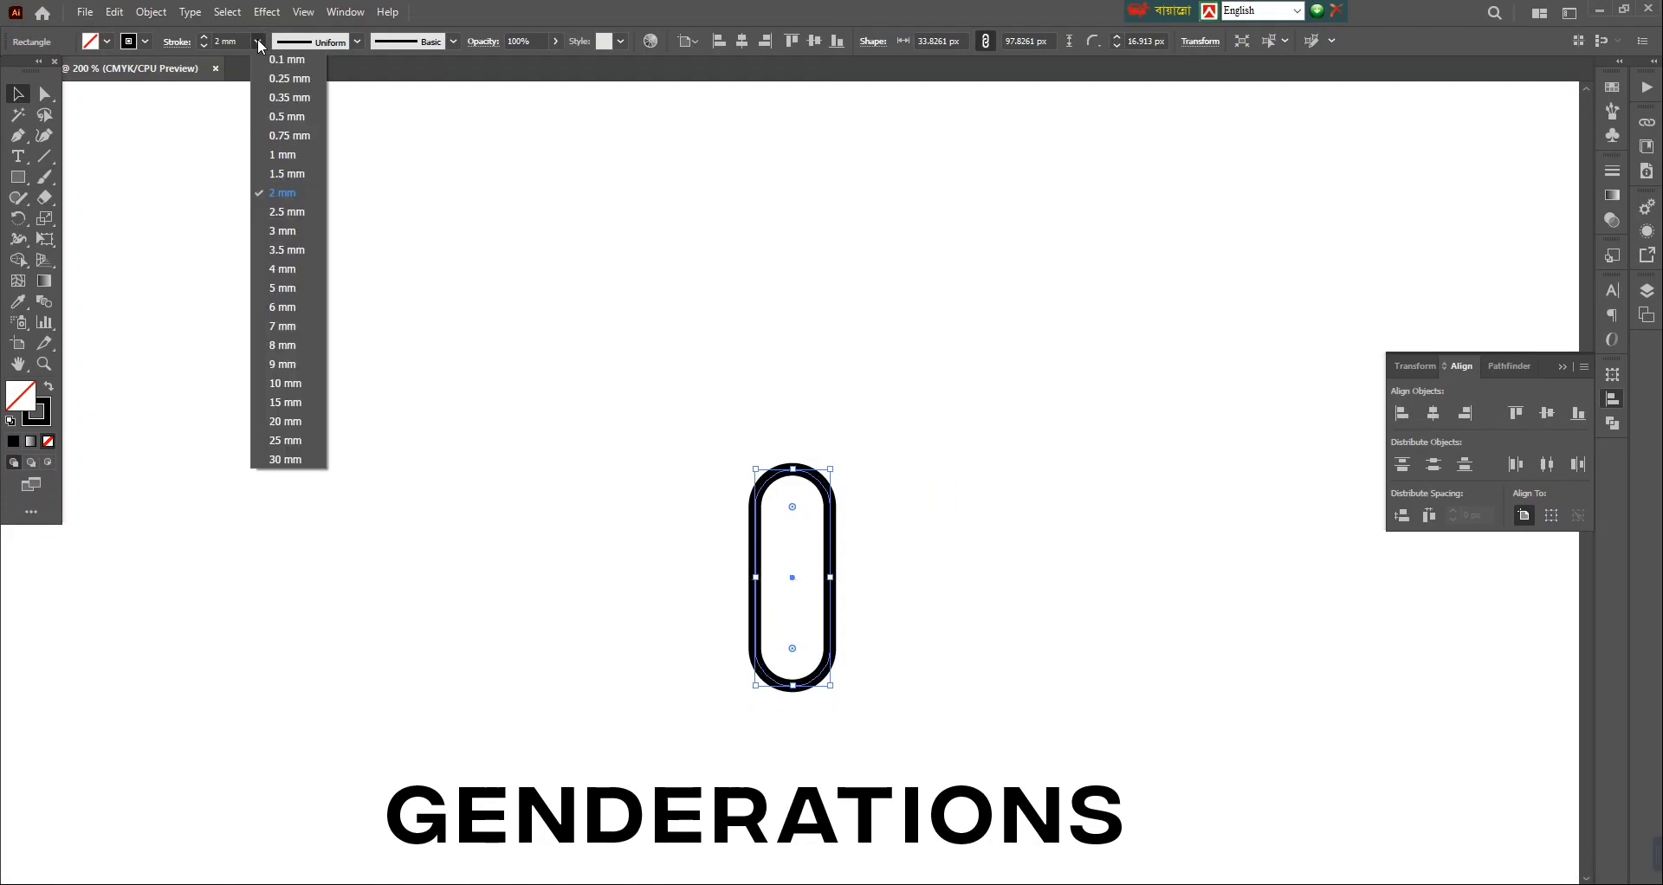
pyautogui.click(283, 213)
# Step: Rotate the capsule about 45° counterclockwise and reflect a copy across a vertical axis through its upper-right anchor point
pyautogui.moveTo(969, 486); pyautogui.dragTo(766, 584)
pyautogui.moveTo(832, 691); pyautogui.dragTo(897, 635)
pyautogui.click(23, 226)
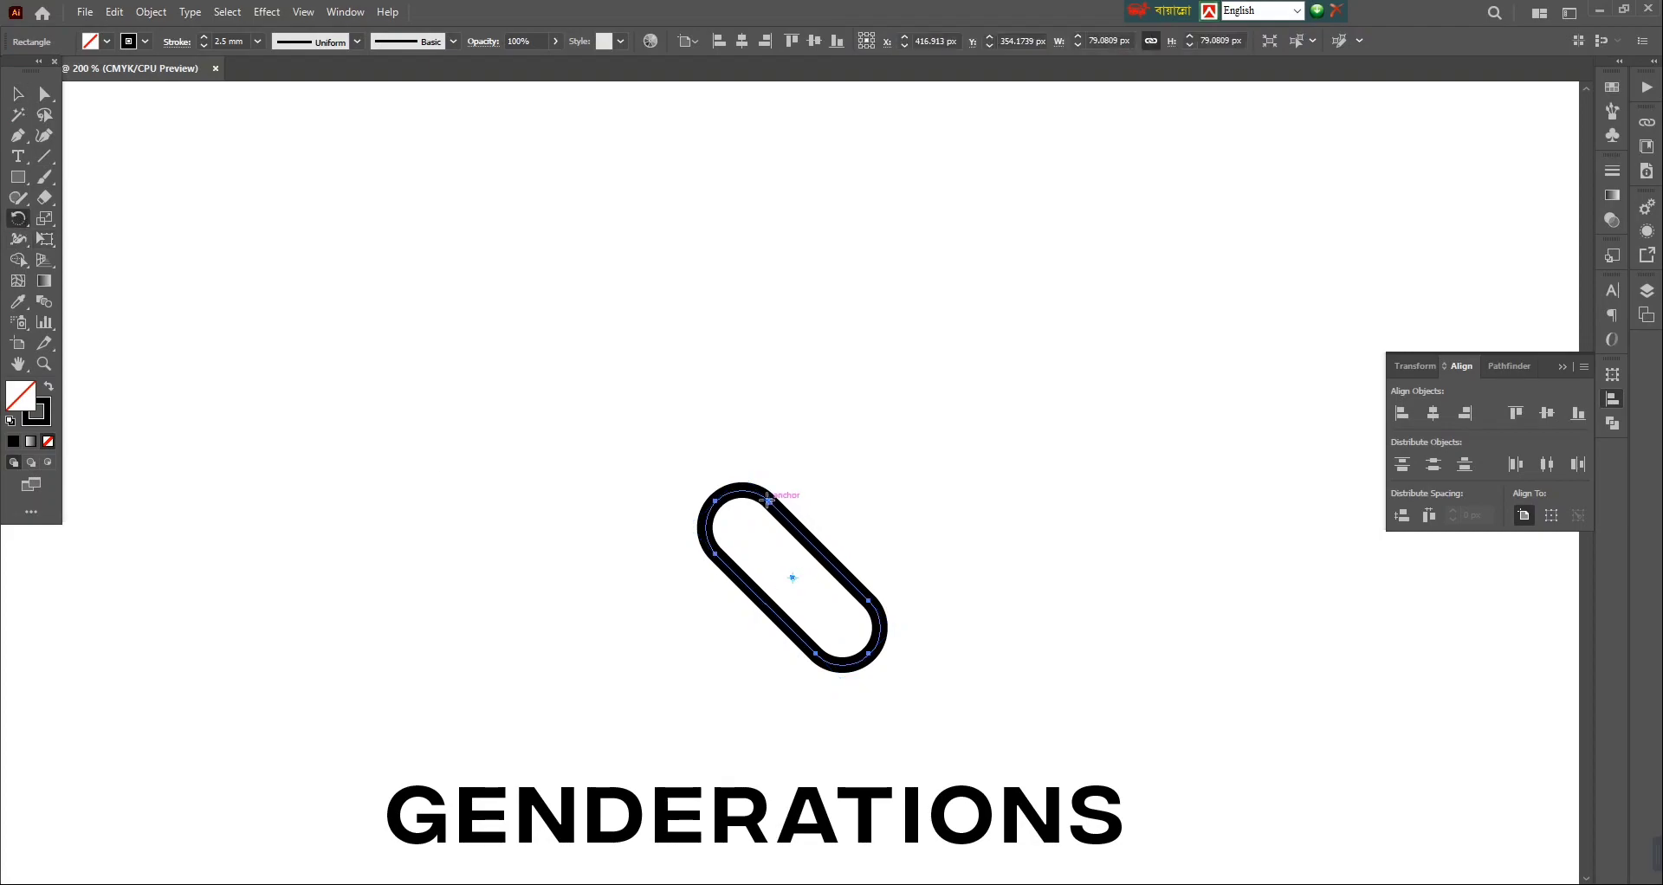
pyautogui.moveTo(17, 218); pyautogui.dragTo(78, 241)
pyautogui.keyDown('alt'); pyautogui.click(769, 500); pyautogui.keyUp('alt')
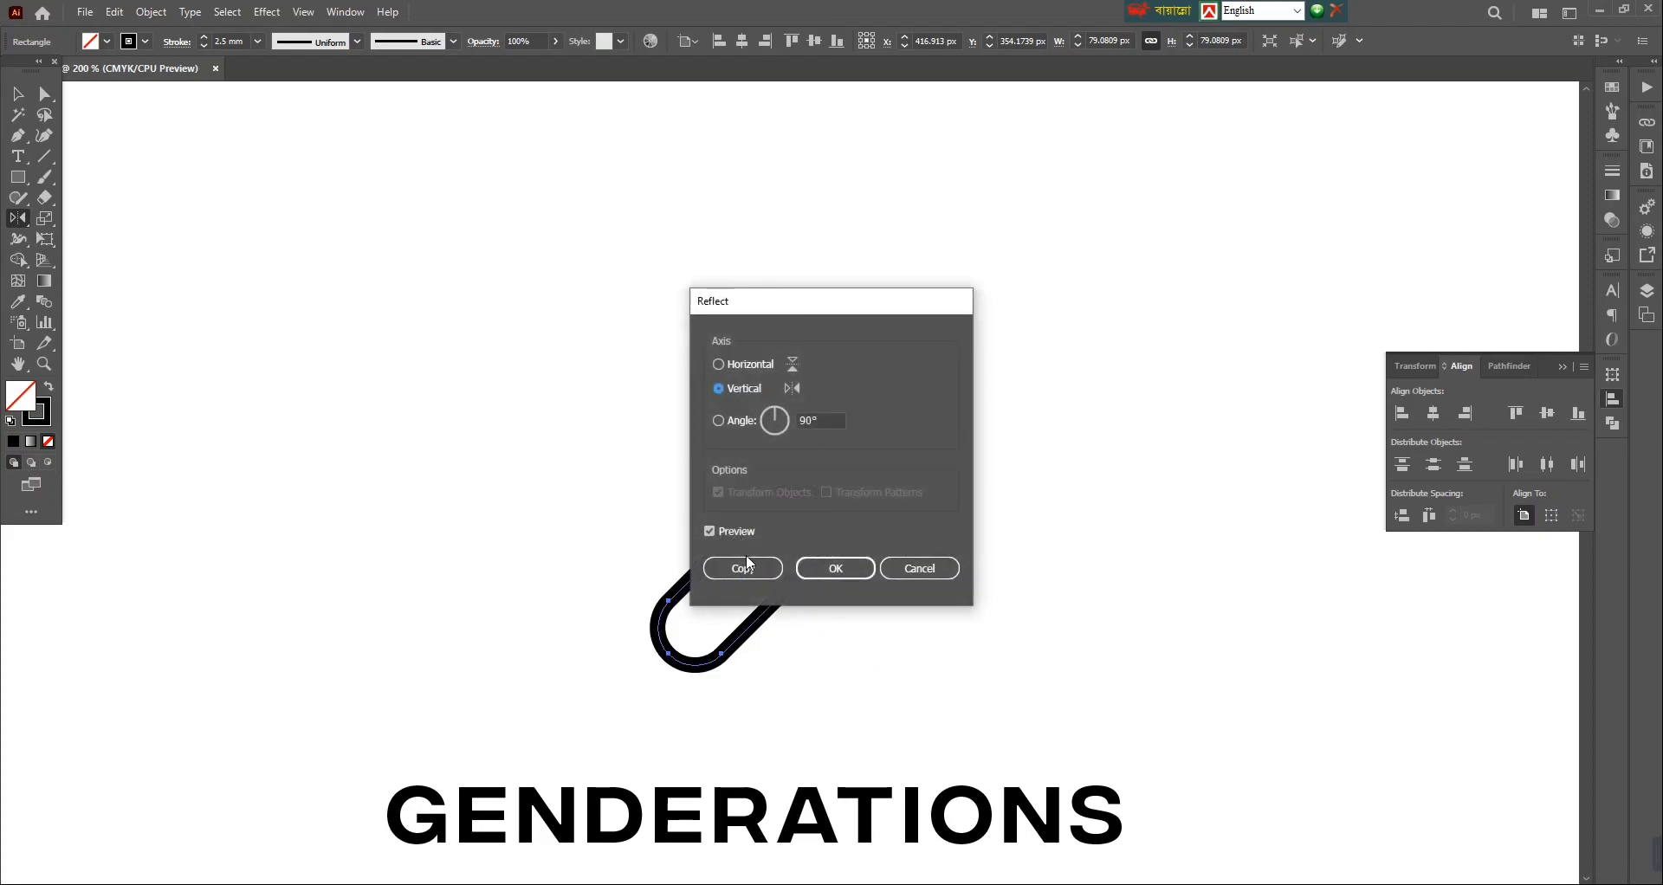
pyautogui.click(751, 556)
pyautogui.click(17, 97)
# Step: Remove the lower capsule ends and the inner crossing lines with Shape Builder, leaving a heart outline
pyautogui.moveTo(604, 446); pyautogui.dragTo(1021, 629)
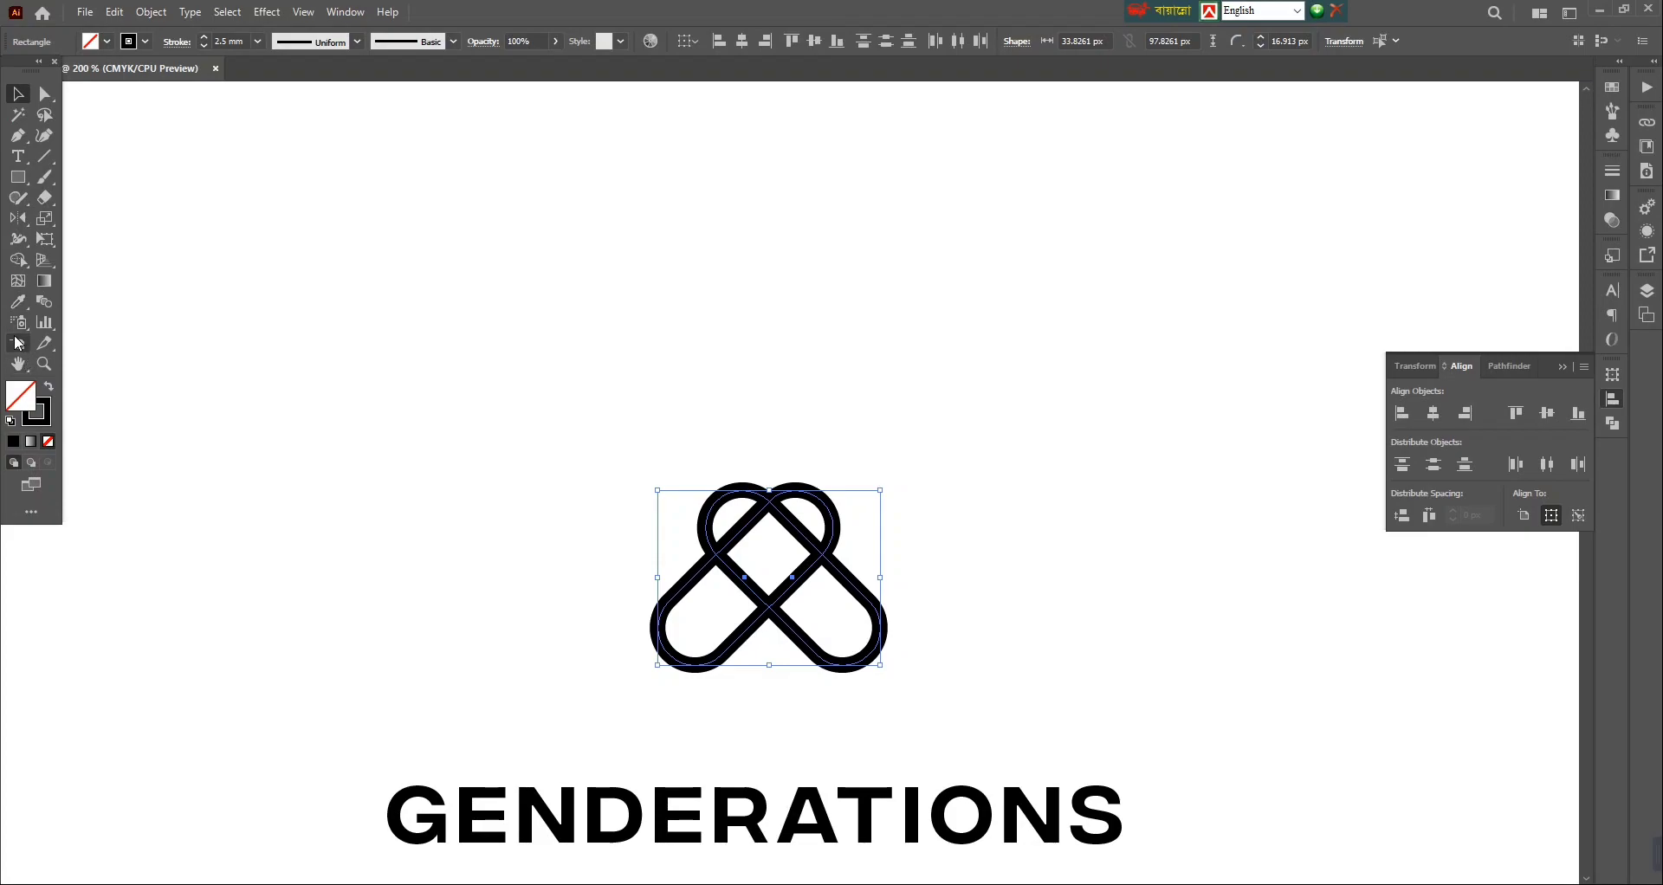
pyautogui.click(17, 218)
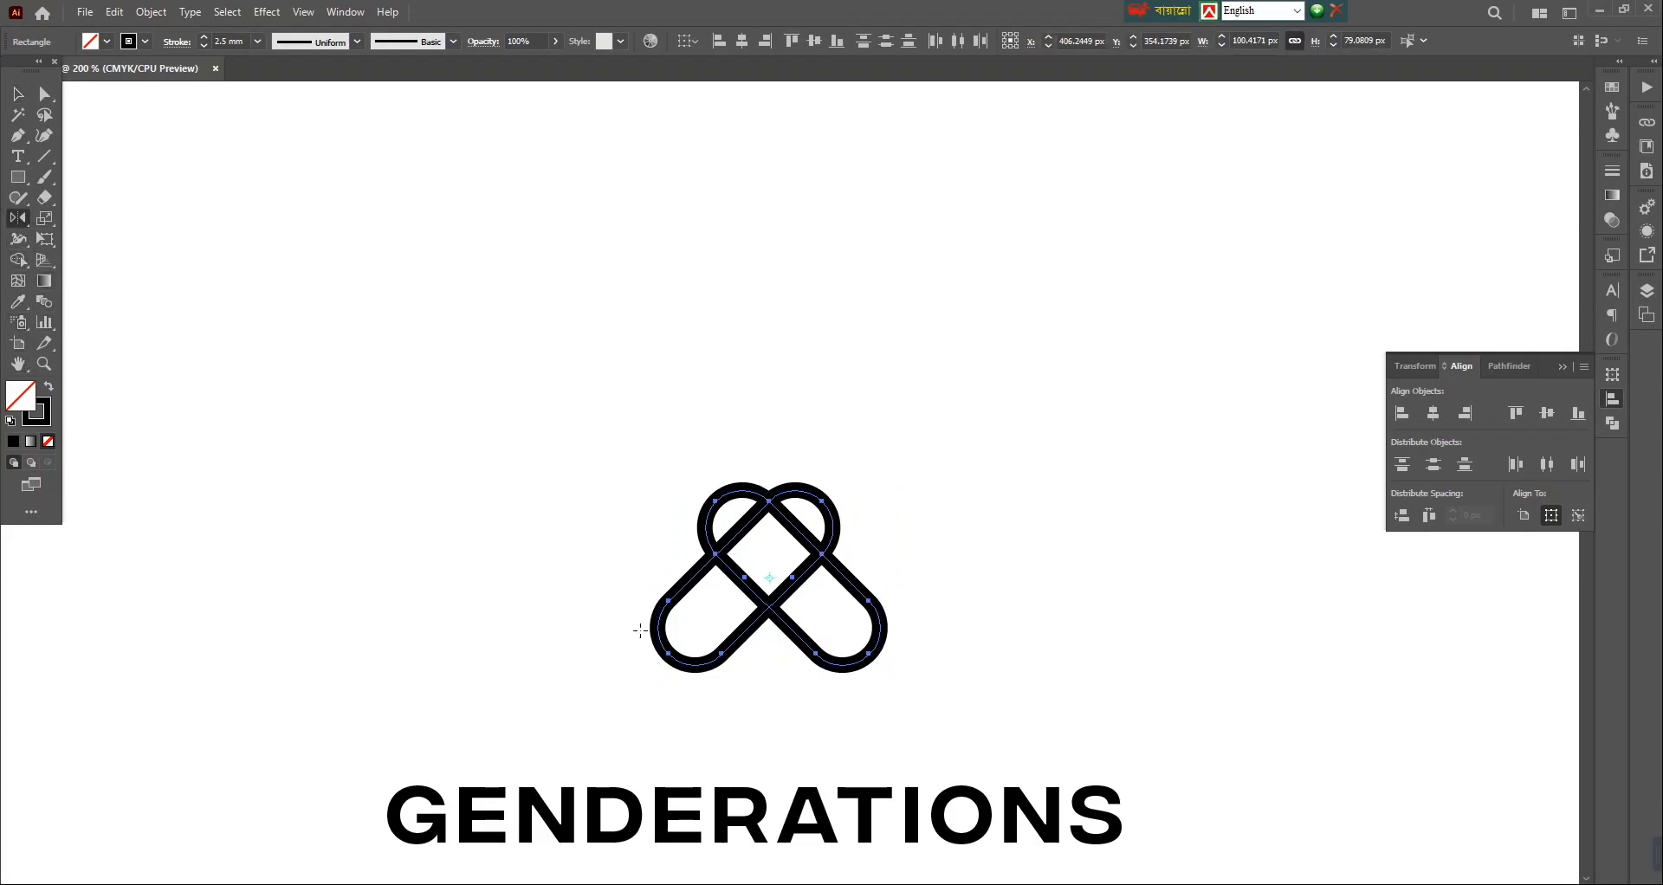
pyautogui.click(19, 261)
pyautogui.keyDown('alt'); pyautogui.click(680, 663); pyautogui.keyUp('alt')
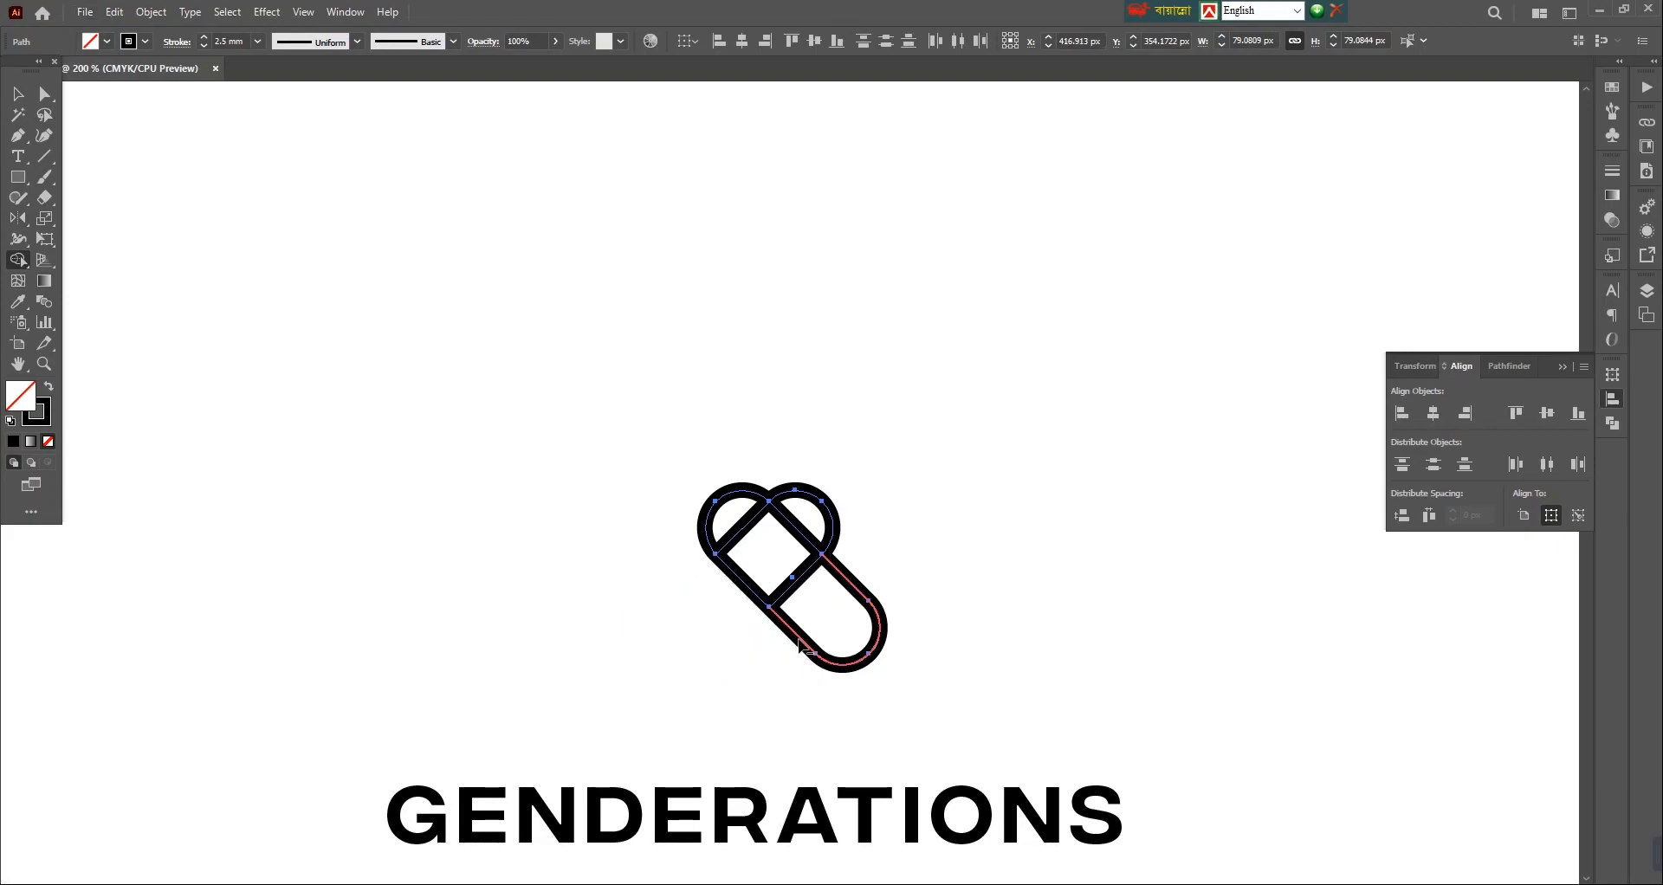
pyautogui.keyDown('alt'); pyautogui.click(804, 645); pyautogui.keyUp('alt')
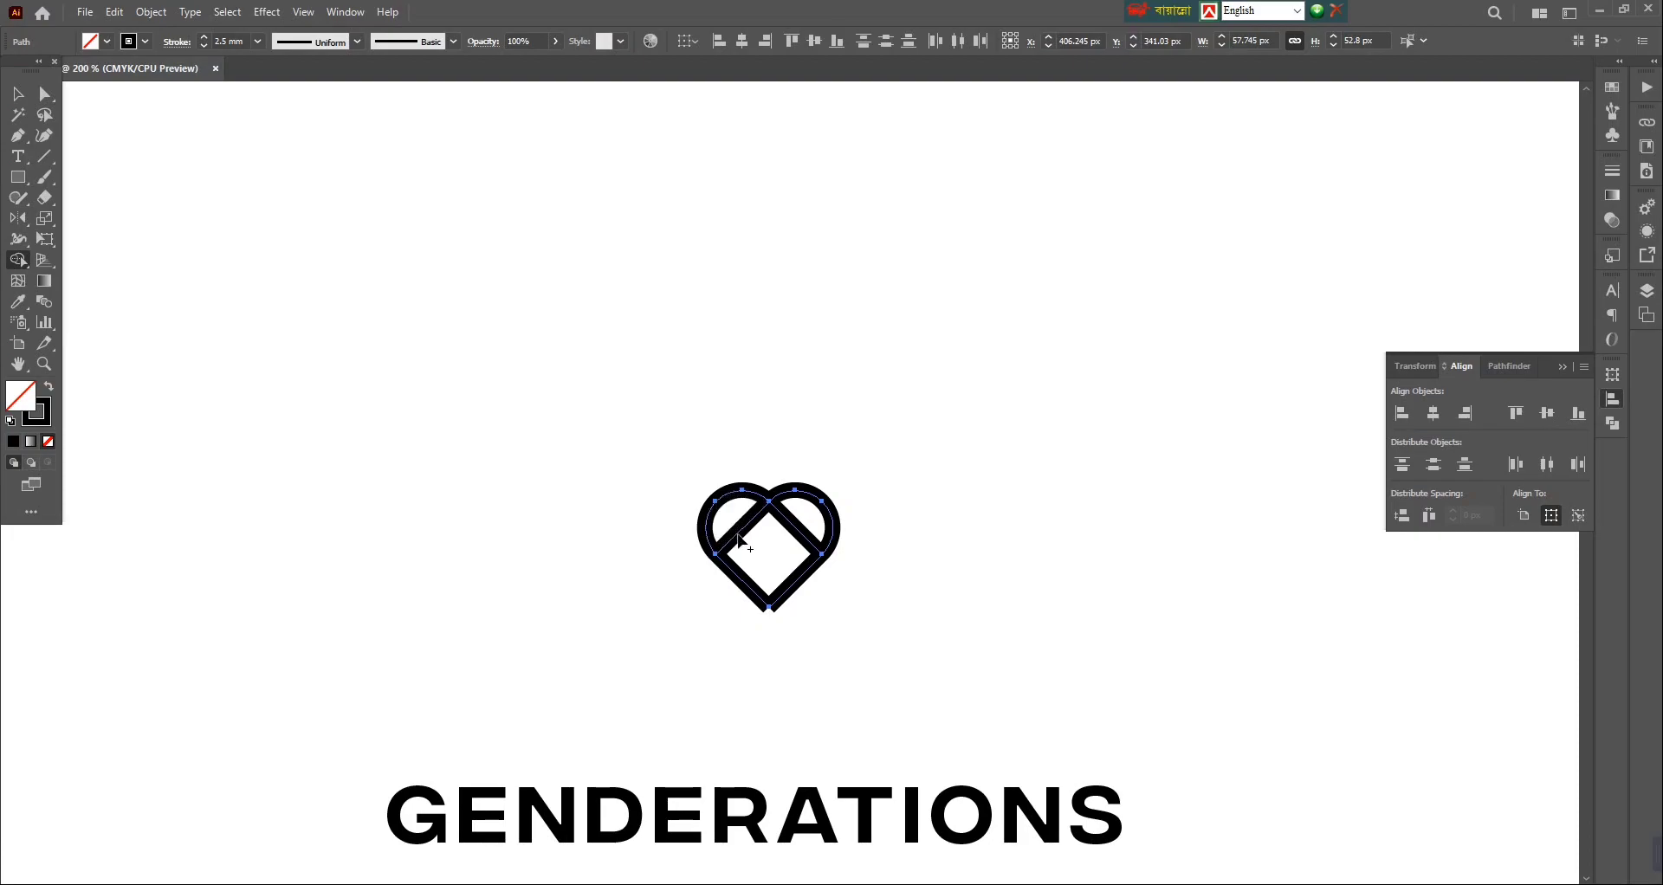
pyautogui.keyDown('alt'); pyautogui.click(738, 536); pyautogui.keyUp('alt')
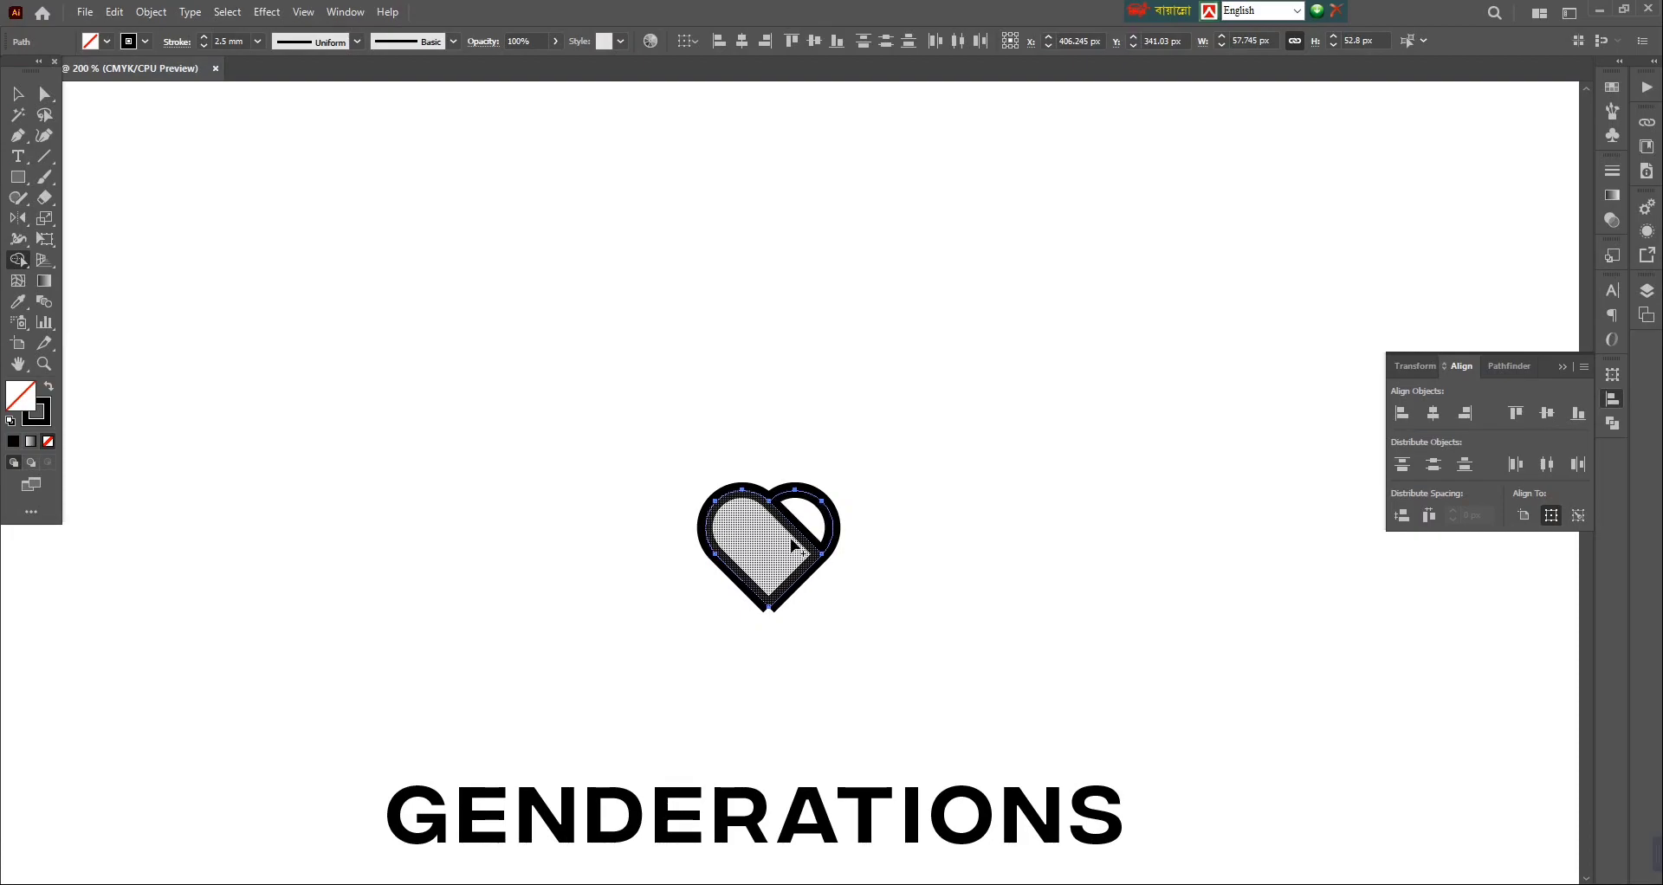
pyautogui.keyDown('alt'); pyautogui.click(799, 534); pyautogui.keyUp('alt')
pyautogui.press('v')
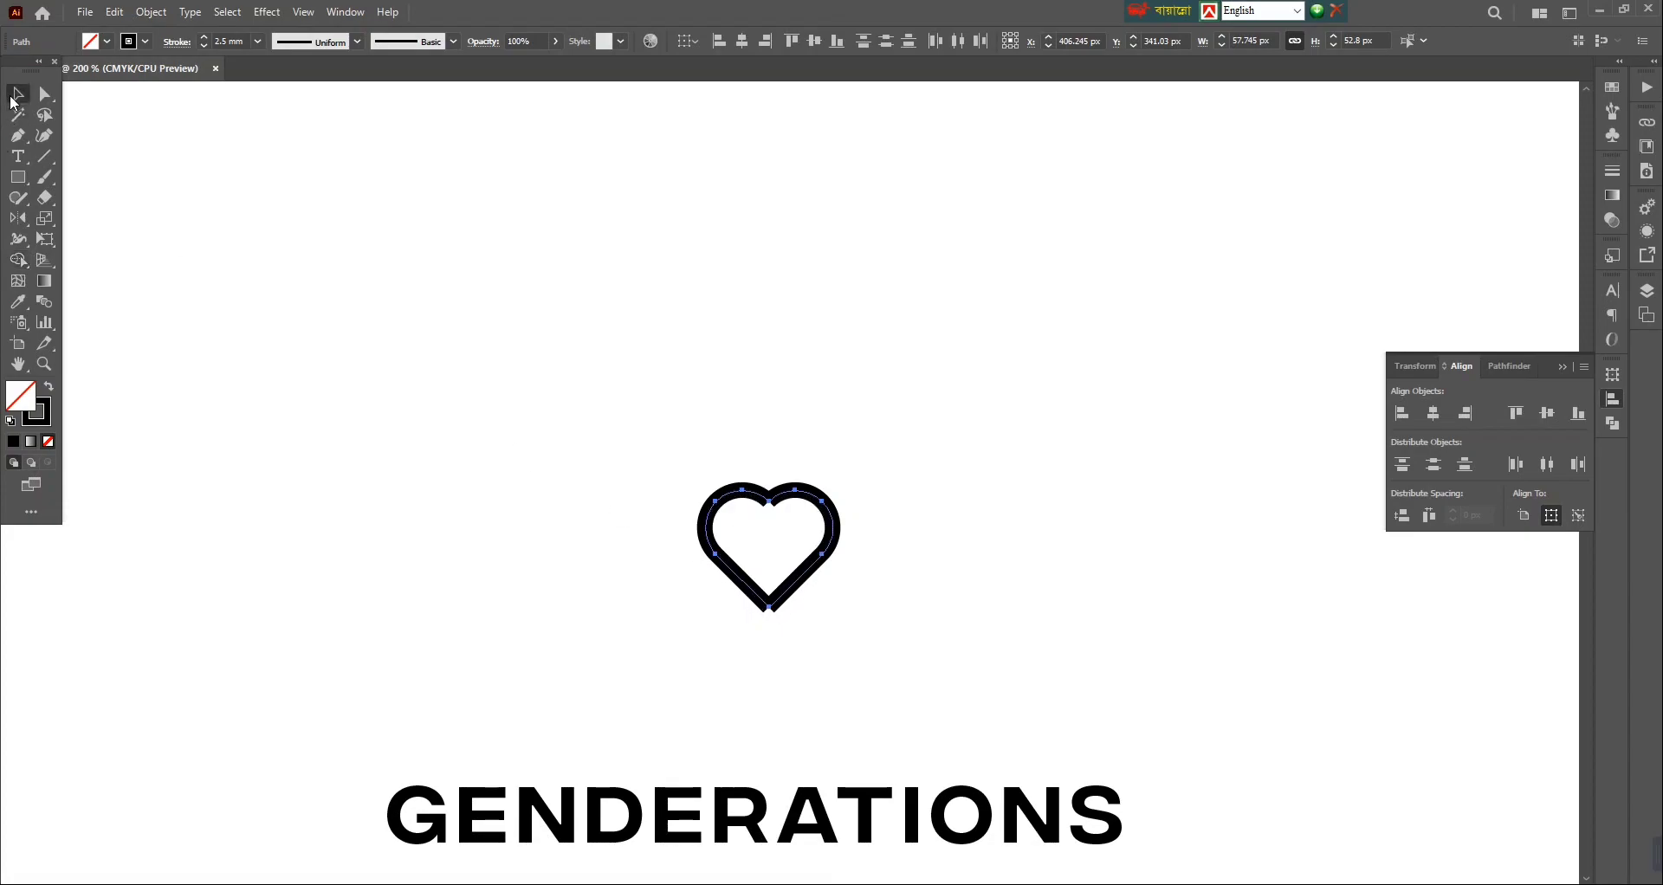
# Step: Cut the heart outline at its upper-left anchor point with Scissors and delete the left side segment
pyautogui.moveTo(923, 432); pyautogui.dragTo(672, 648)
pyautogui.click(896, 430)
pyautogui.moveTo(896, 430); pyautogui.dragTo(643, 678)
pyautogui.press('c')
pyautogui.click(715, 500)
pyautogui.press('v')
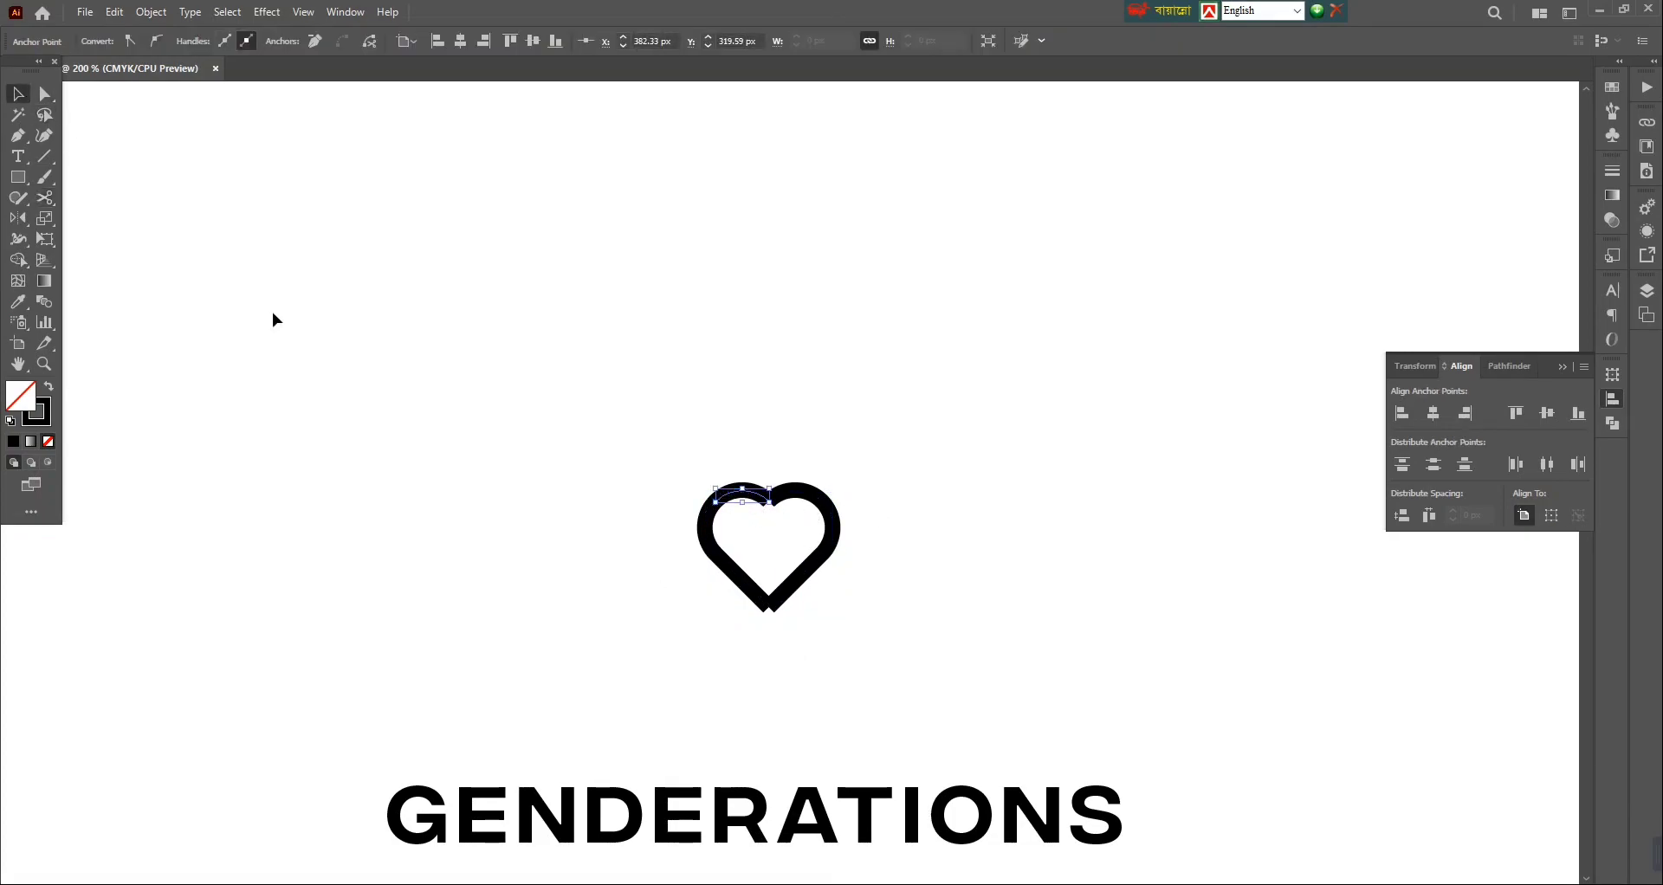
pyautogui.moveTo(606, 554); pyautogui.dragTo(742, 530)
pyautogui.press('Delete')
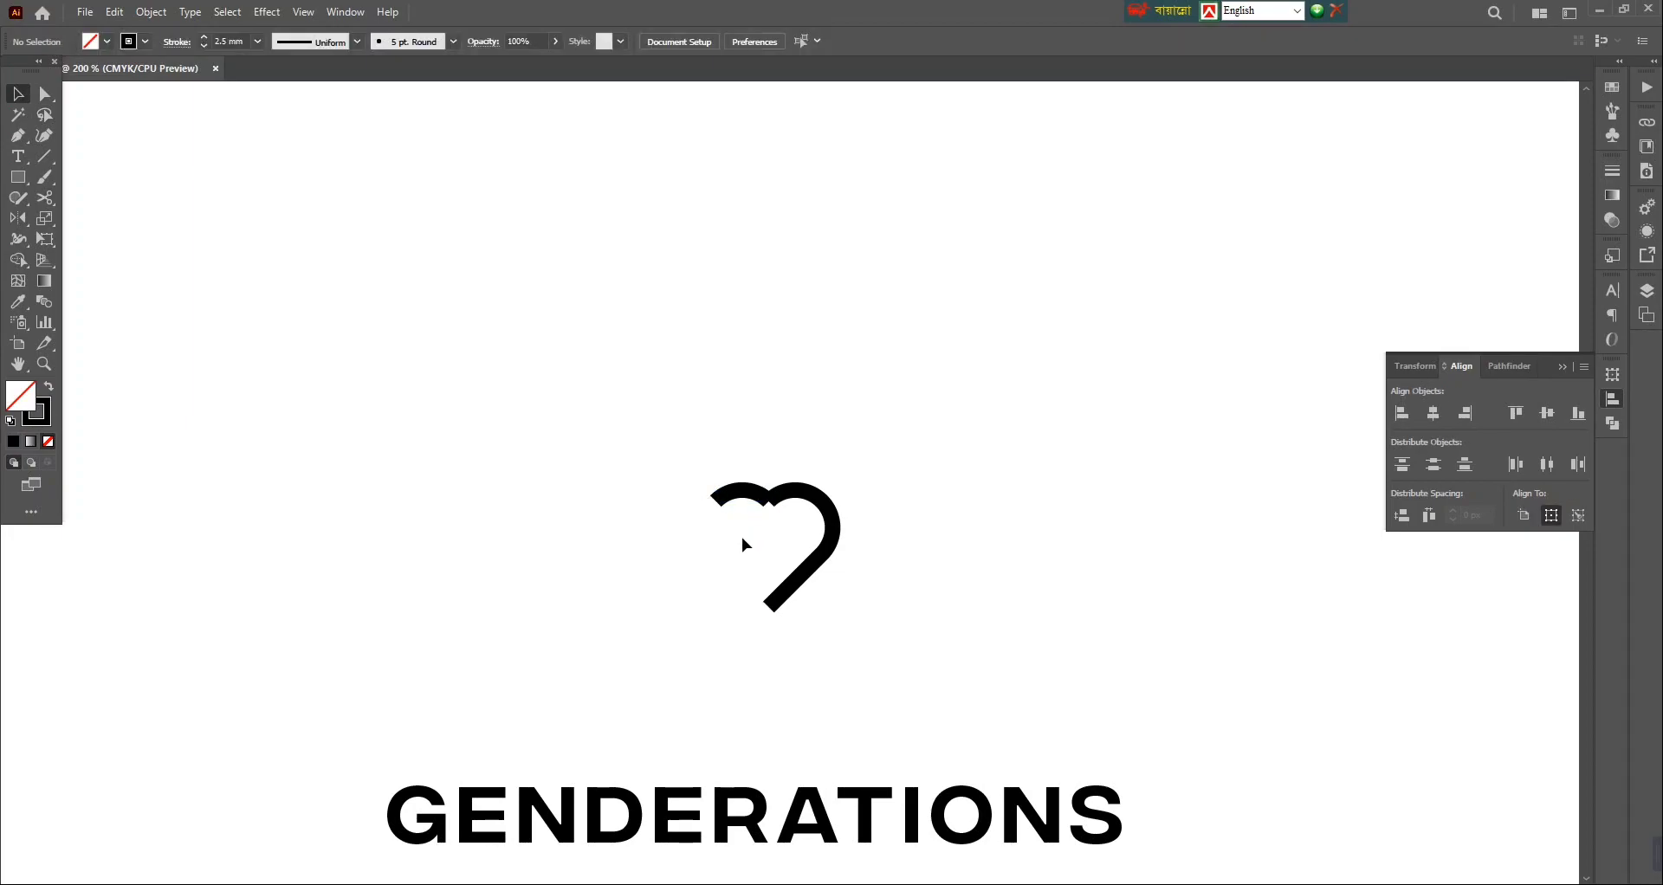
# Step: Join the two path ends where the heart's lobes meet at the top center
pyautogui.click(44, 94)
pyautogui.moveTo(761, 464); pyautogui.dragTo(780, 509)
pyautogui.rightClick(780, 509)
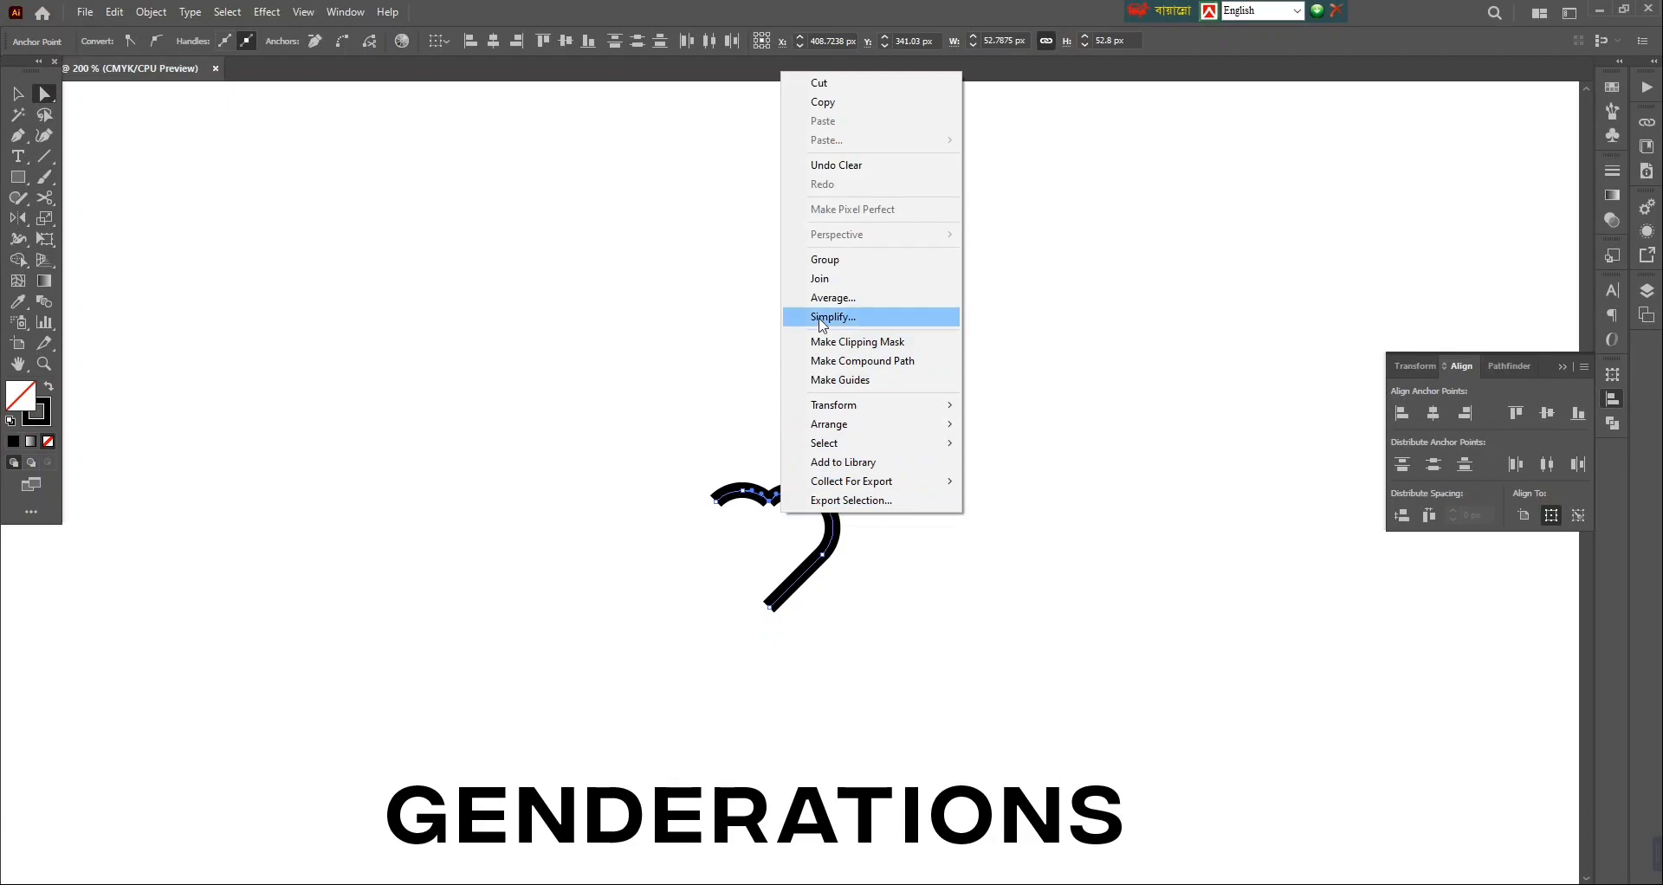
pyautogui.click(825, 286)
pyautogui.click(813, 635)
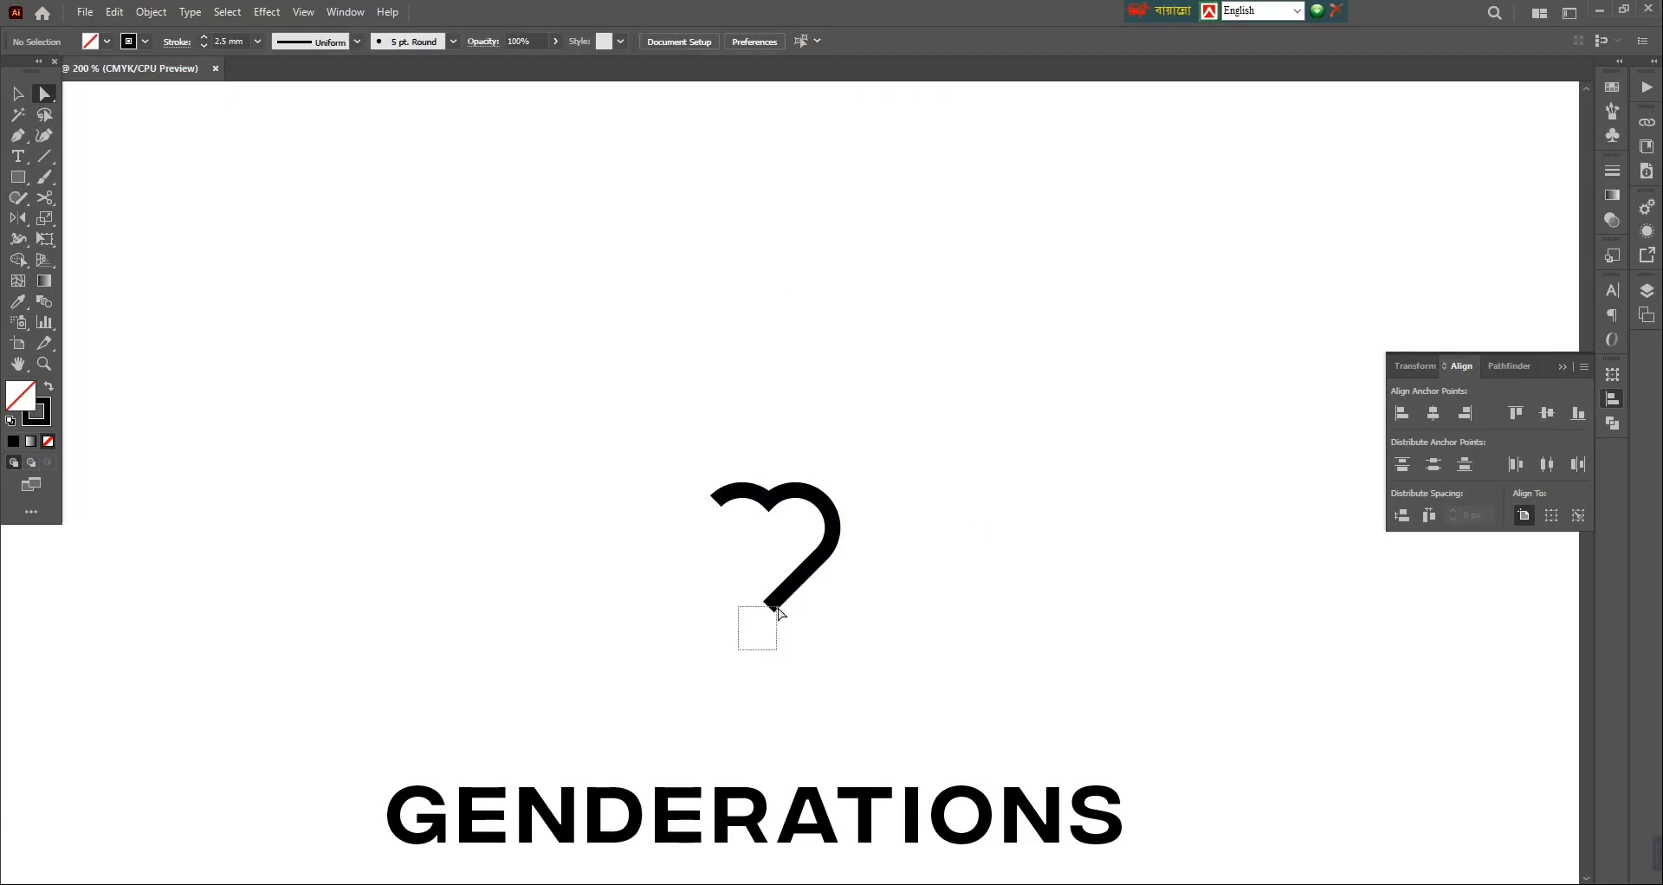
# Step: Apply the variable width profile that tapers at both ends to the open heart path
pyautogui.click(17, 93)
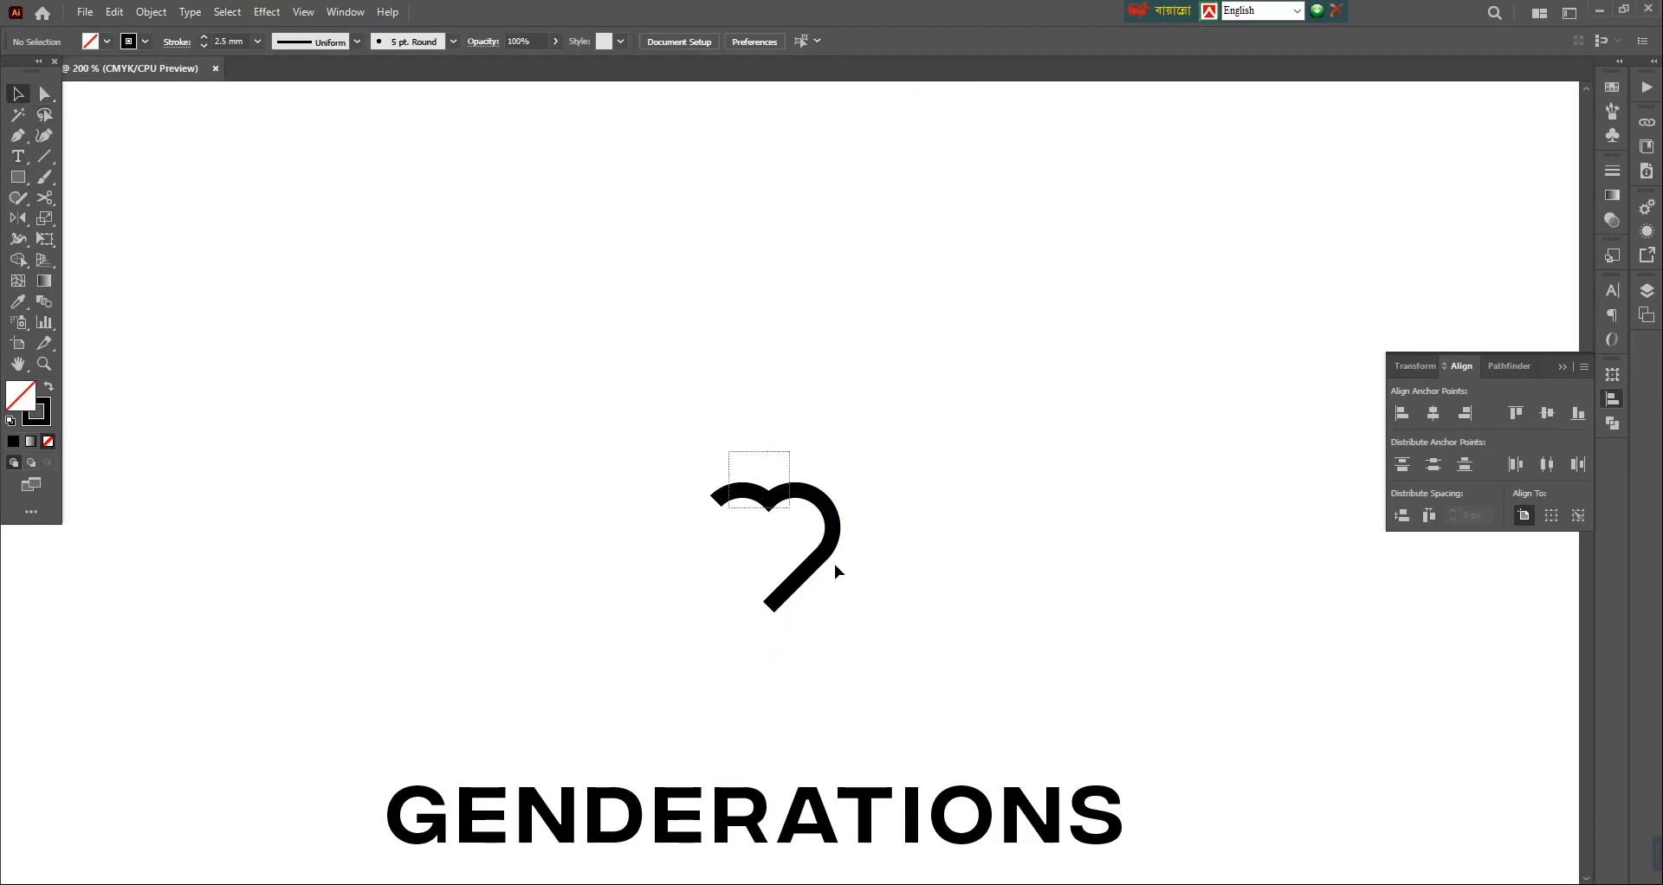
pyautogui.moveTo(731, 460); pyautogui.dragTo(908, 666)
pyautogui.click(295, 42)
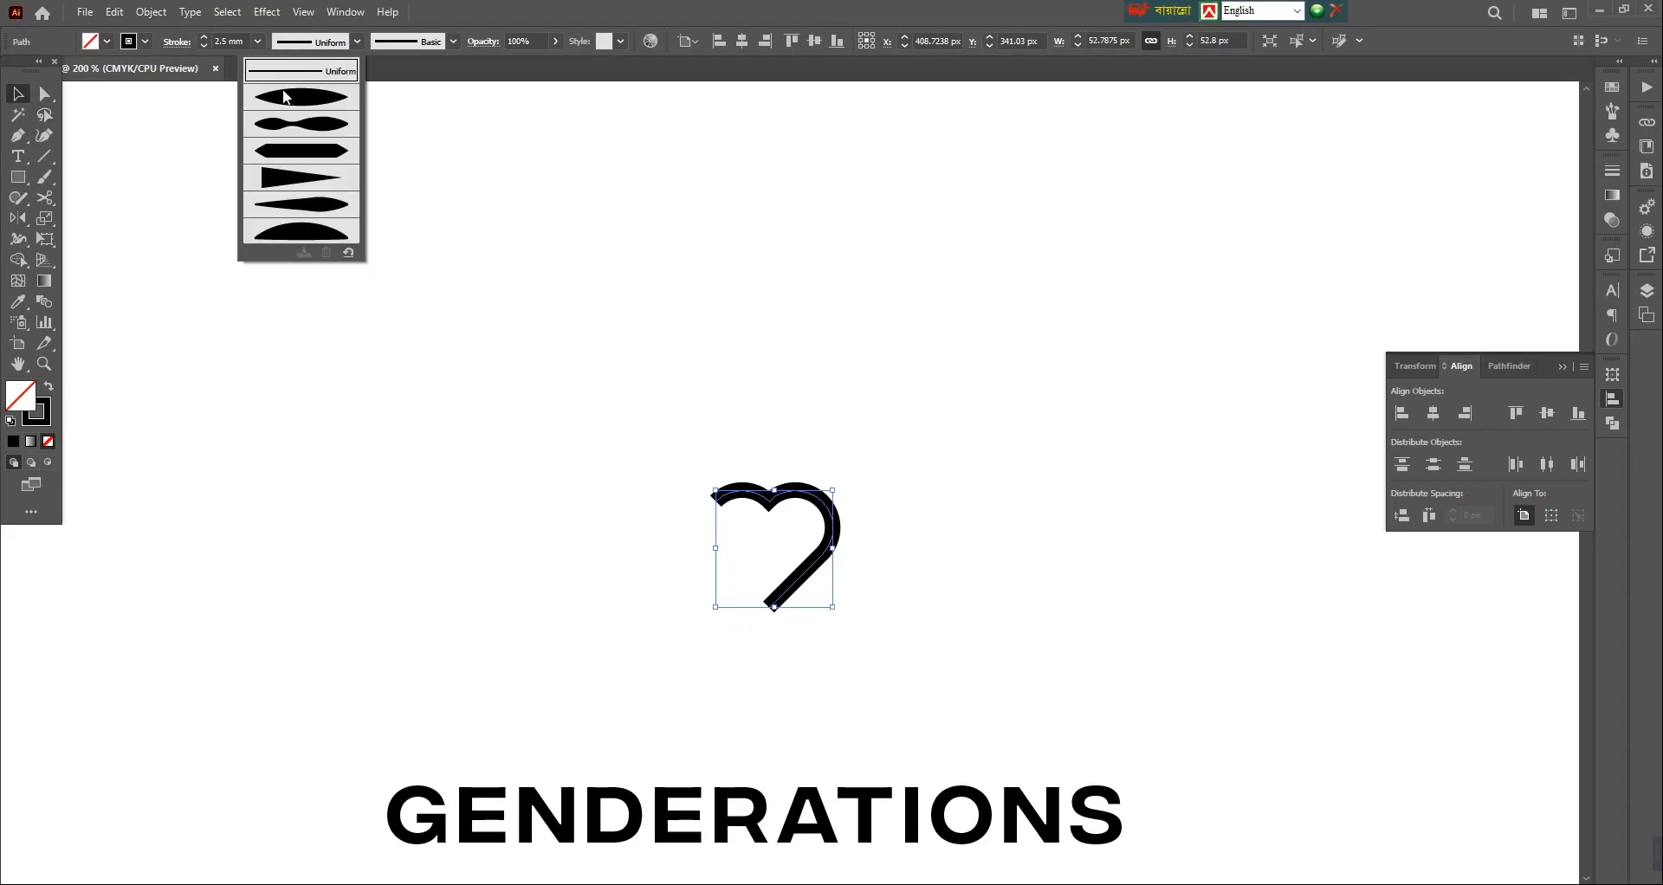
pyautogui.click(291, 97)
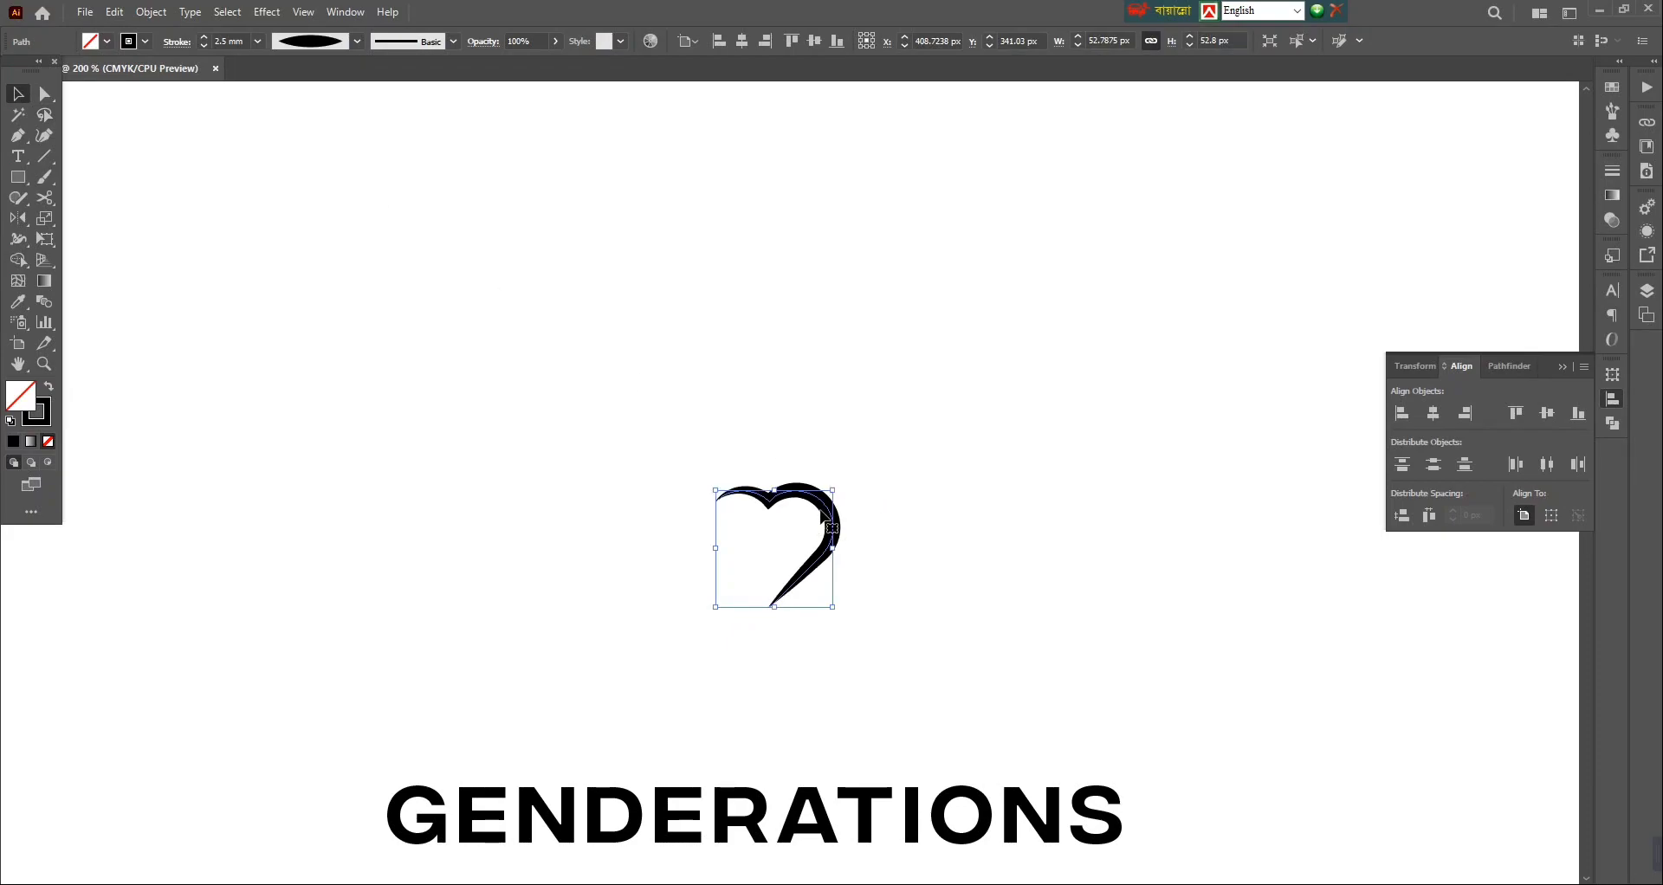
# Step: Set the open heart path's stroke weight to 1.5 mm
pyautogui.click(257, 41)
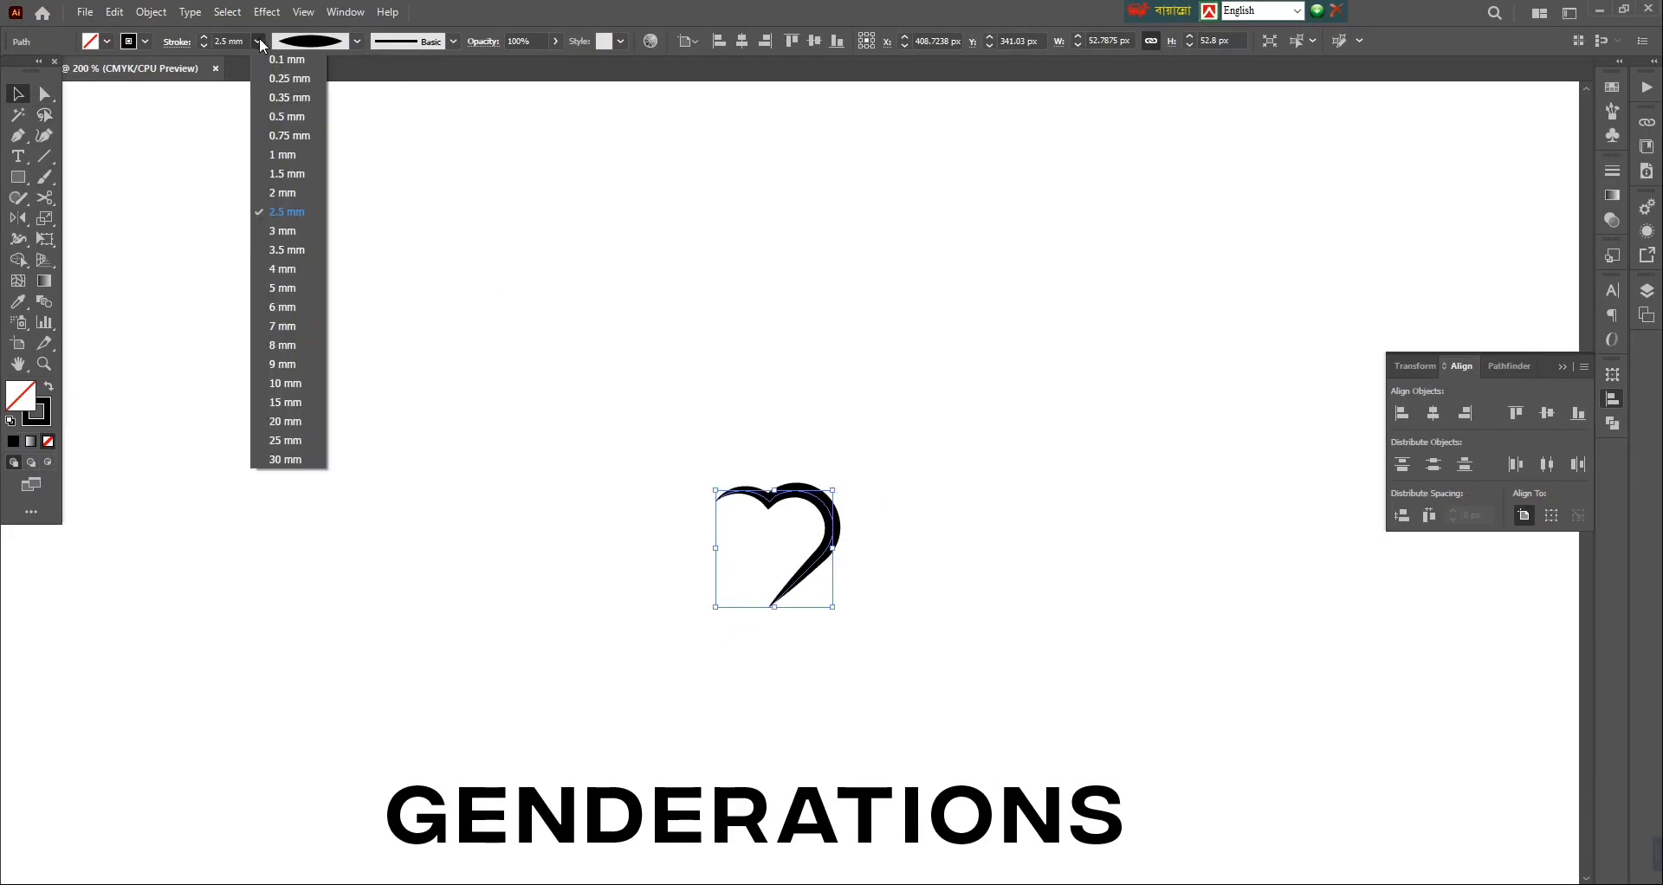
pyautogui.click(287, 173)
pyautogui.click(1050, 429)
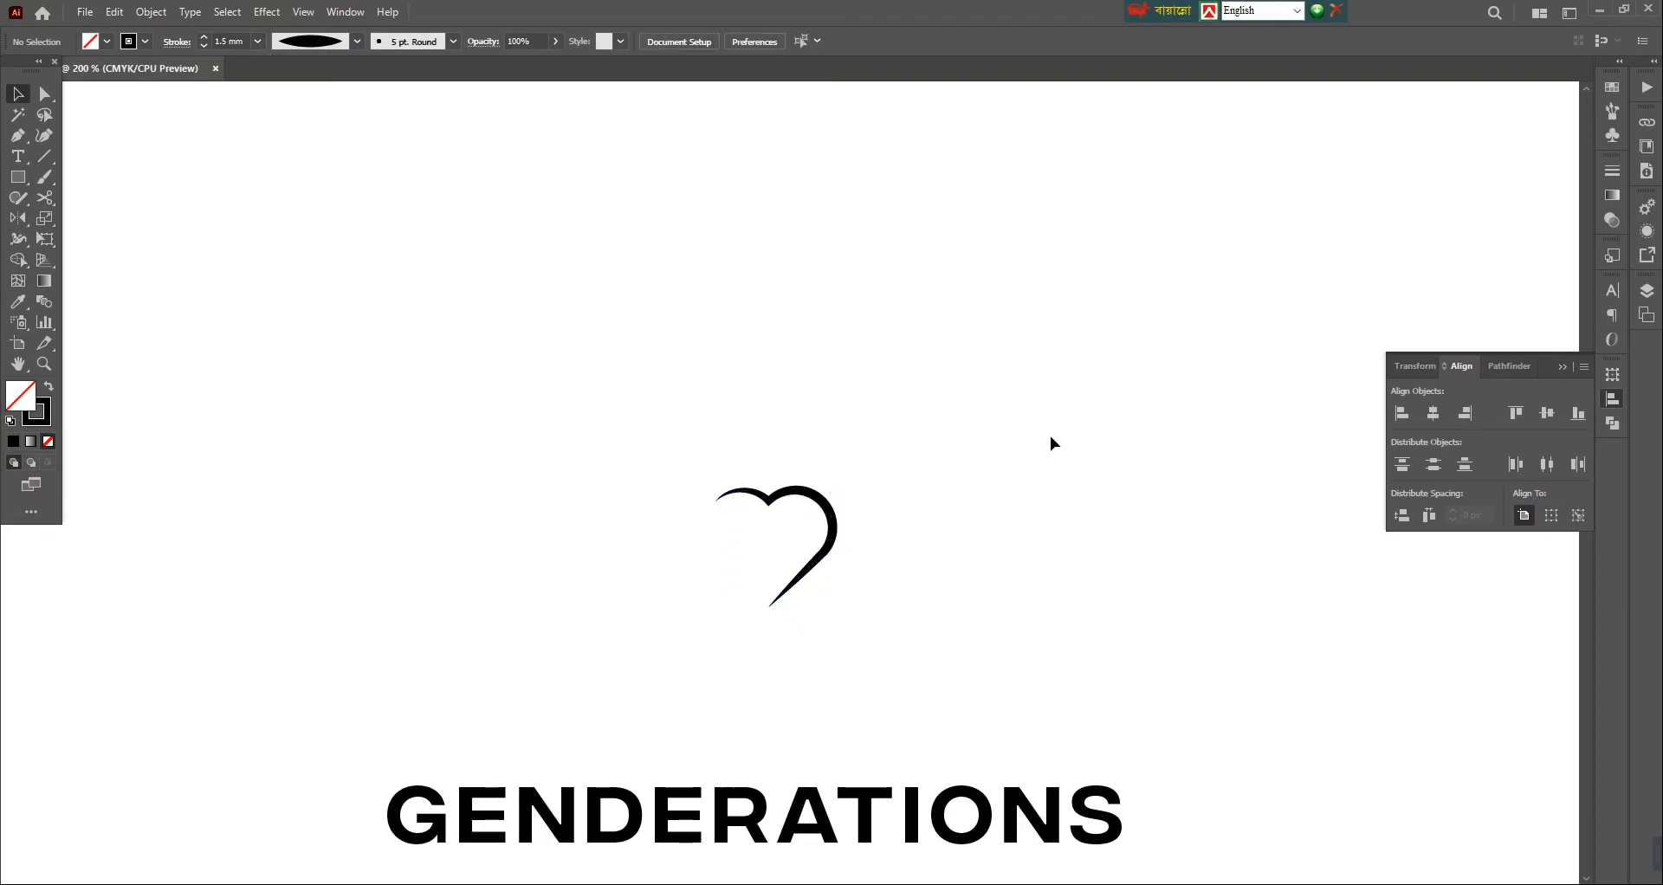
# Step: Draw a small circle about 11.7 px in diameter just above the notch between the heart's lobes
pyautogui.scroll(-2, 1047, 440)
pyautogui.scroll(-2, 1045, 446)
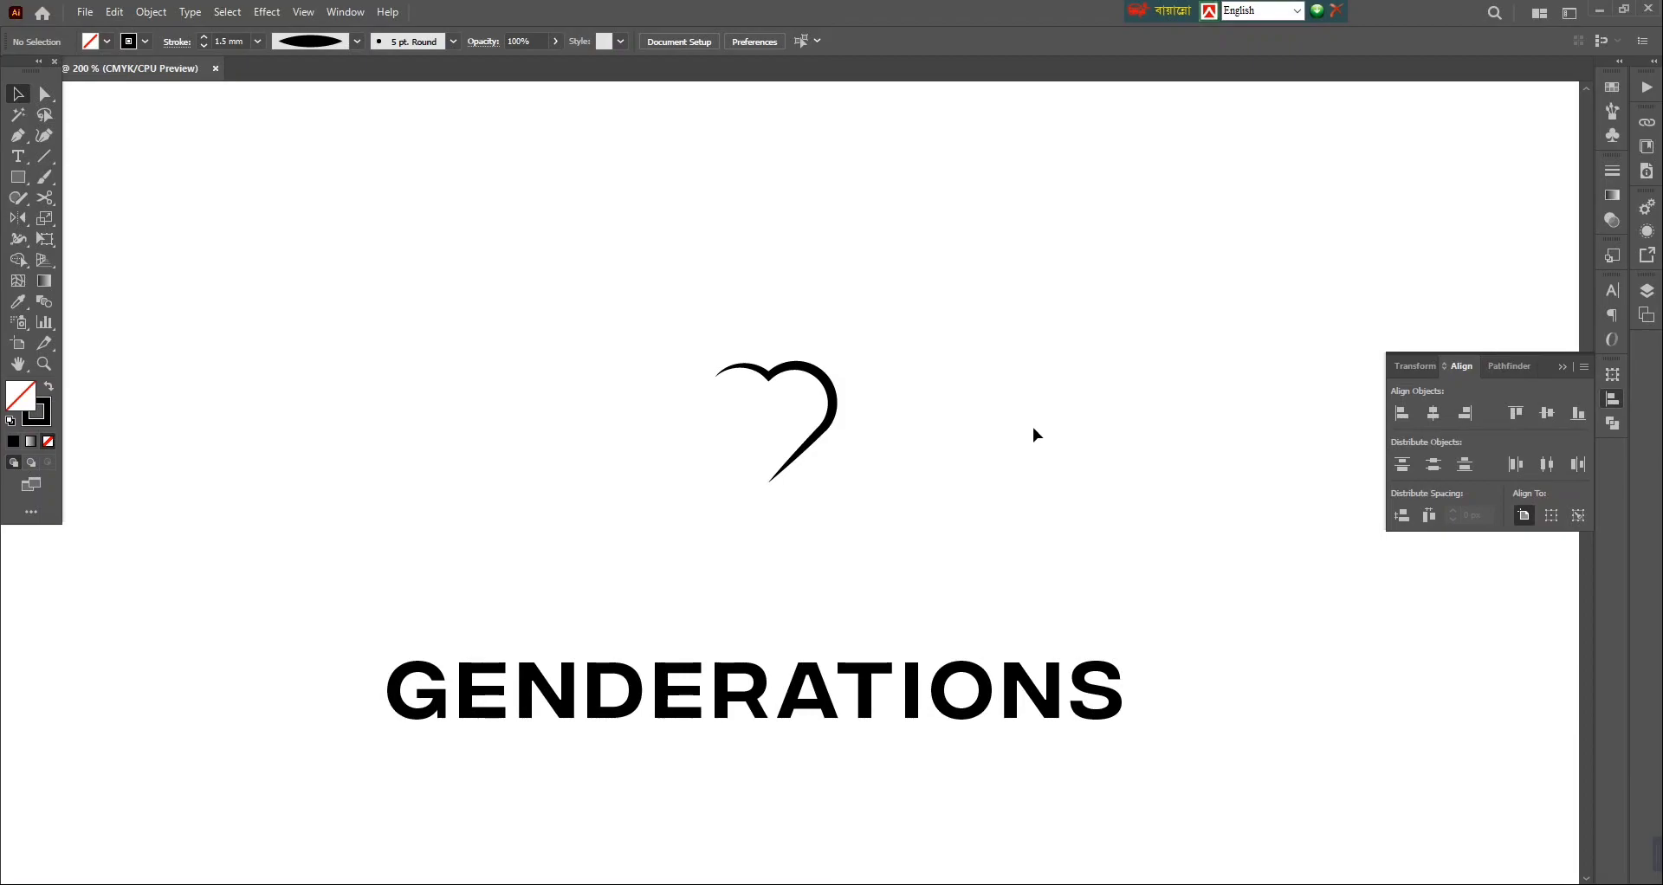
pyautogui.rightClick(17, 176)
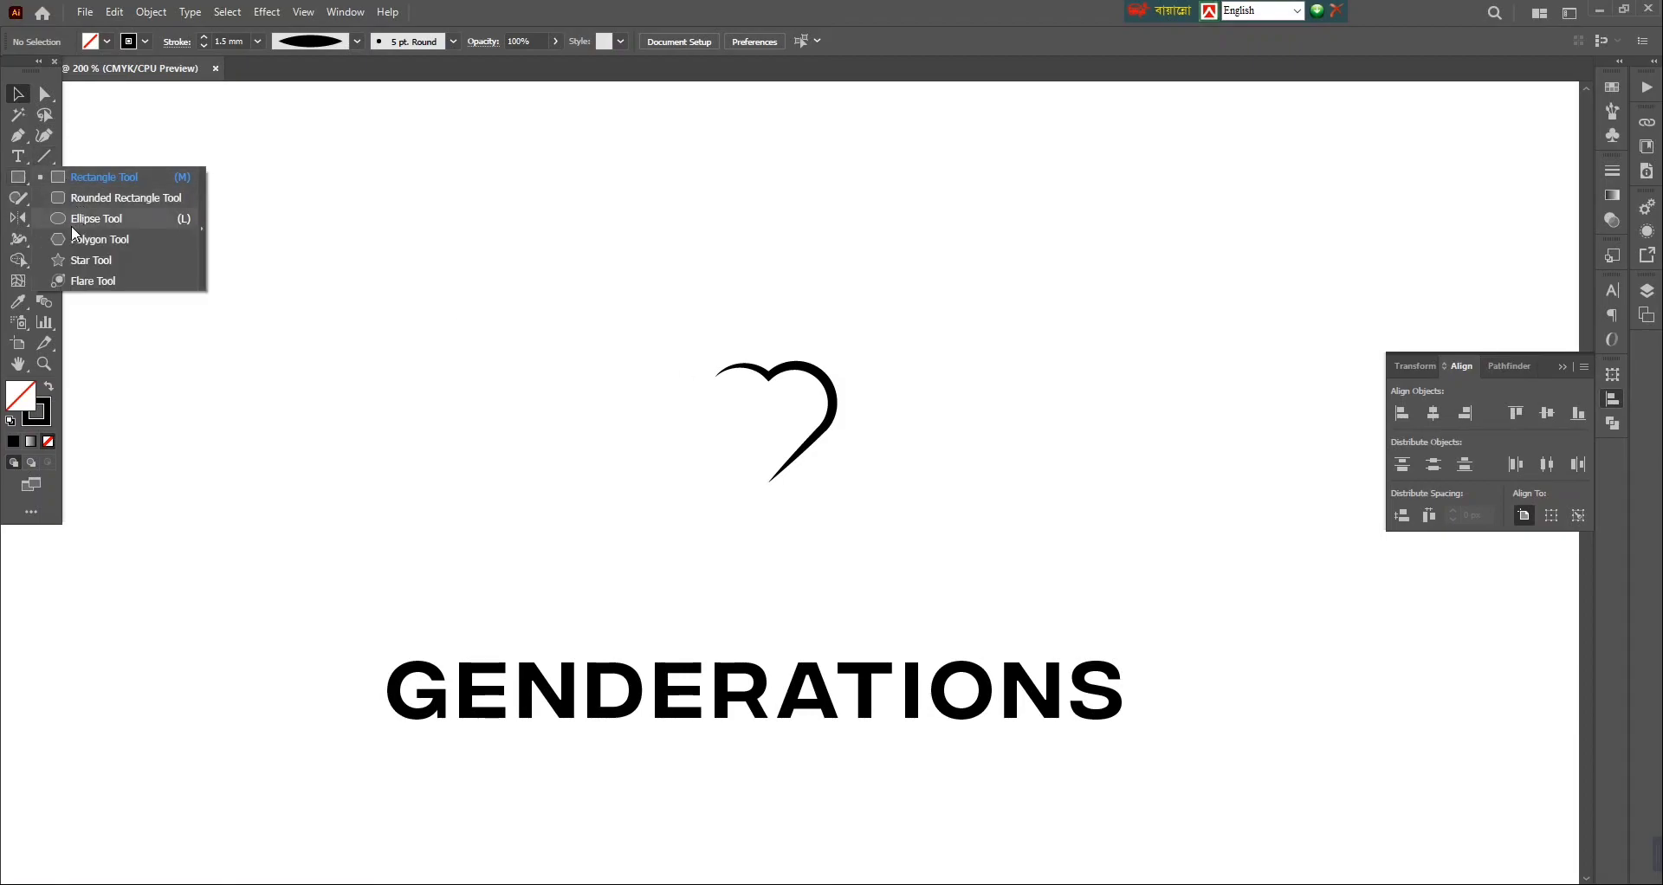
pyautogui.click(126, 217)
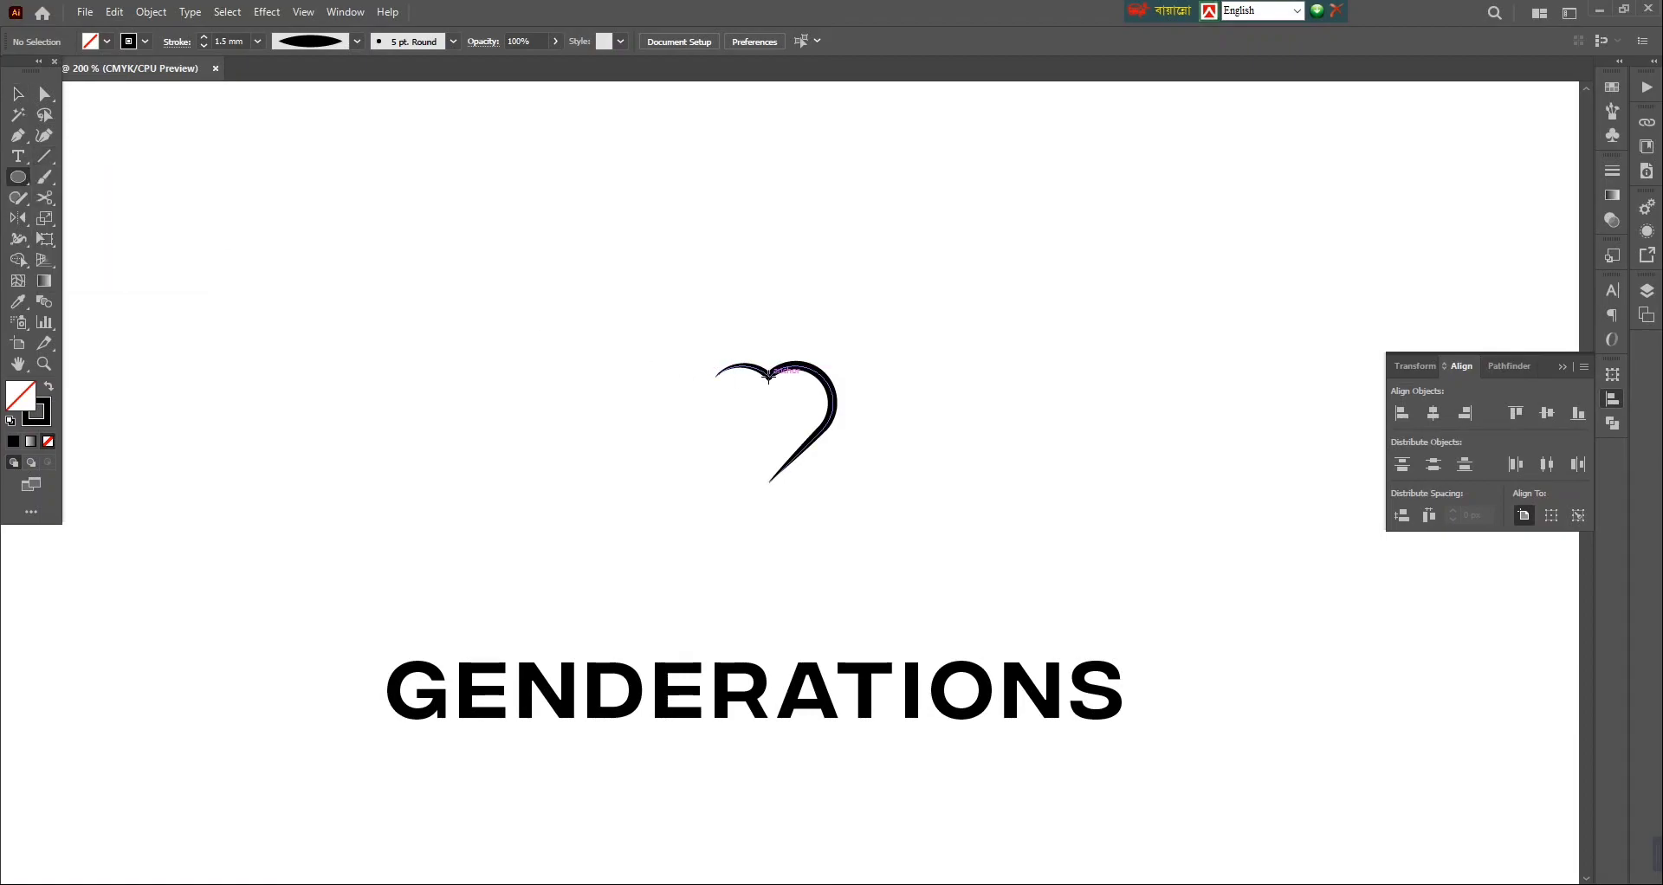
pyautogui.moveTo(768, 345); pyautogui.dragTo(769, 352)
pyautogui.click(20, 95)
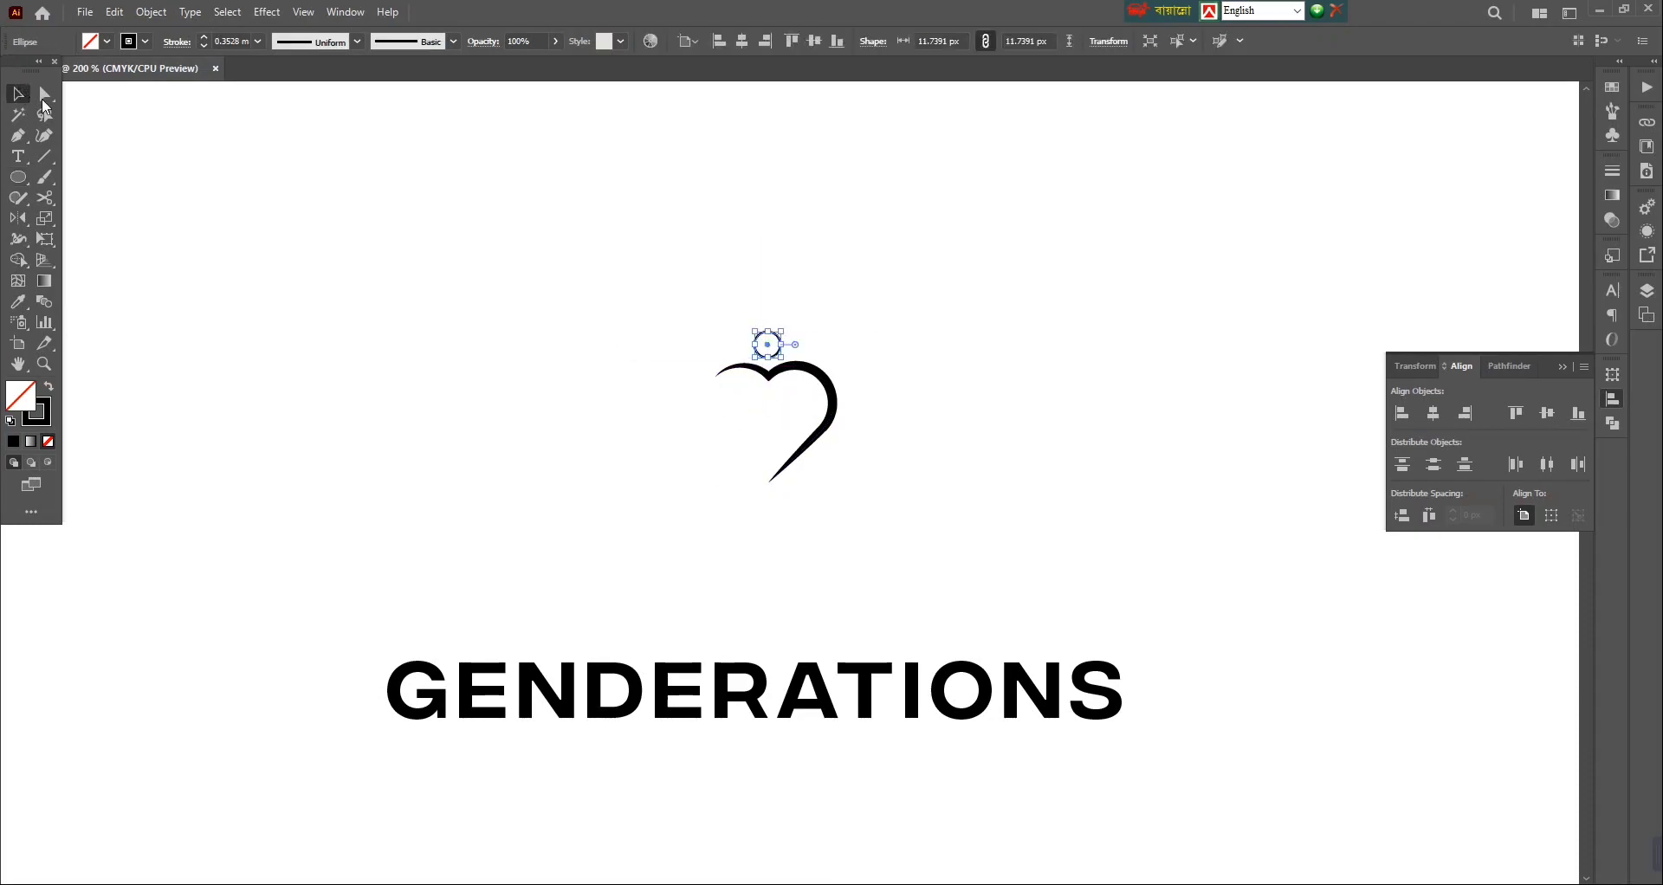
# Step: Align the circle and the open heart path to each other by their horizontal centers
pyautogui.moveTo(922, 270); pyautogui.dragTo(669, 474)
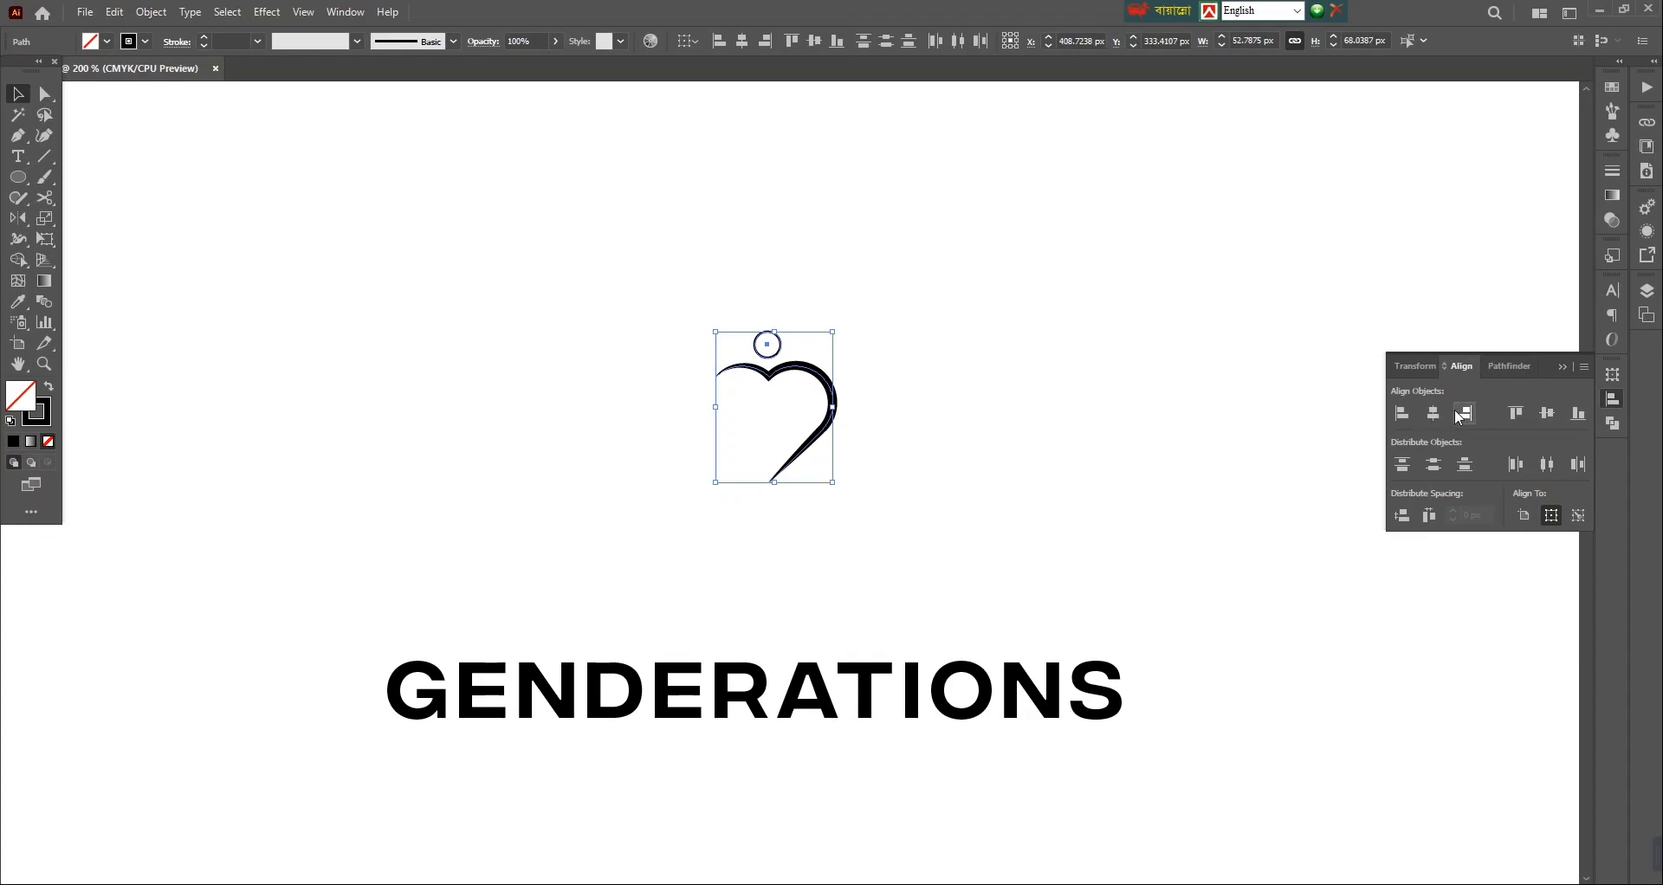
pyautogui.click(1436, 414)
pyautogui.click(1003, 399)
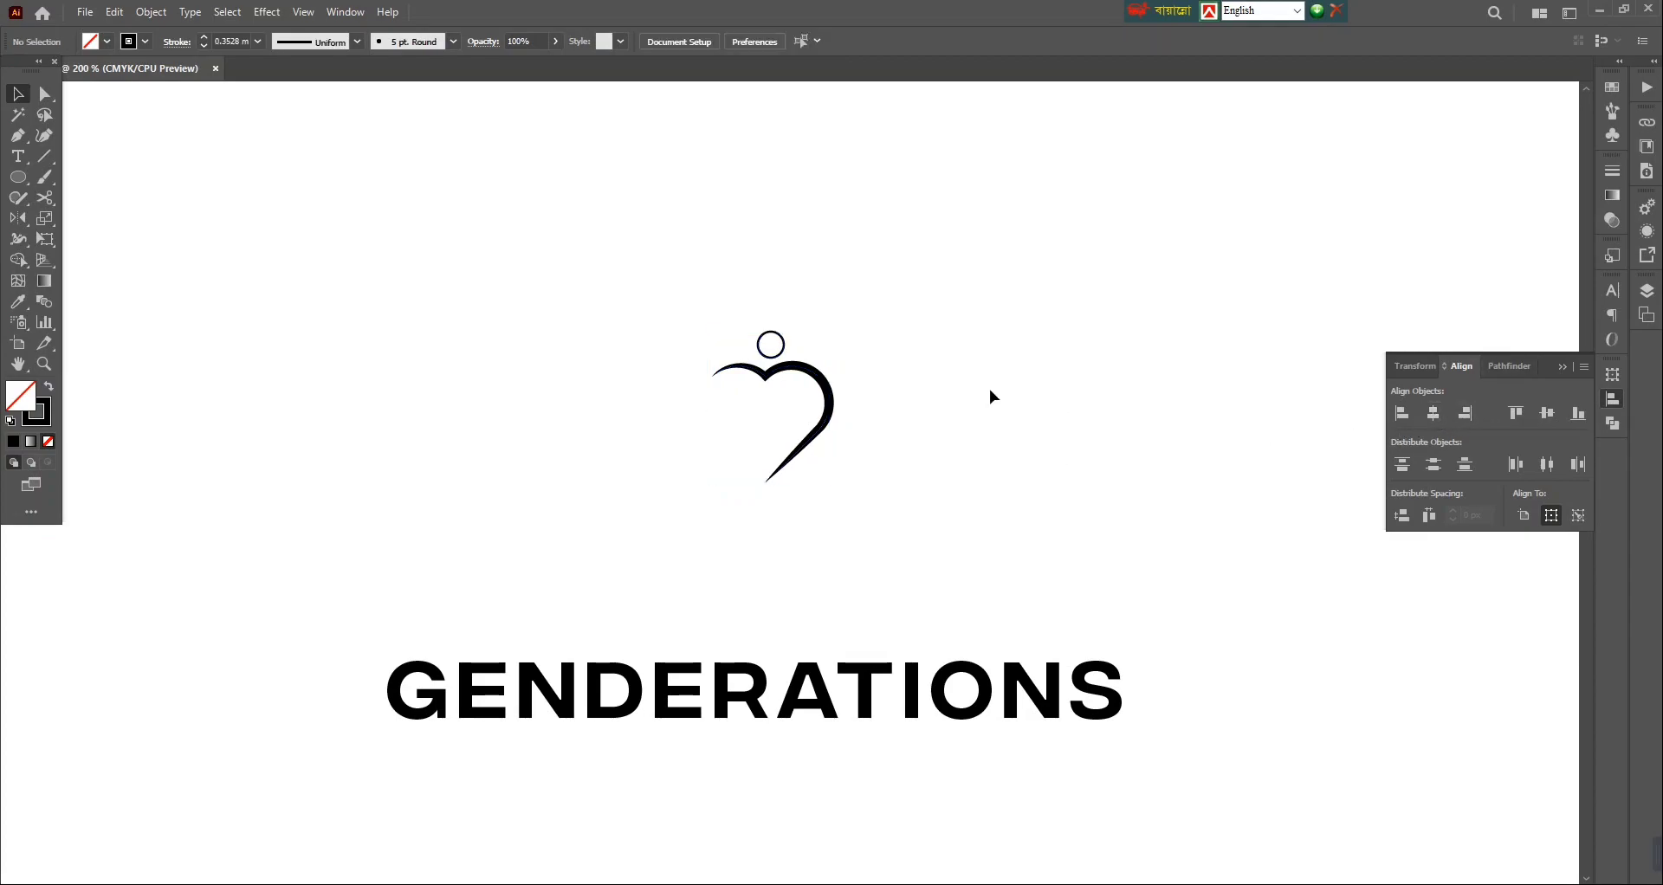
# Step: Place a vertical guide through the heart's notch and tip, and center the circle on it above the notch
pyautogui.hotkey('ctrl', '=')
pyautogui.hotkey('ctrl', '=')
pyautogui.hotkey('ctrl', '=')
pyautogui.scroll(1, 1095, 514)
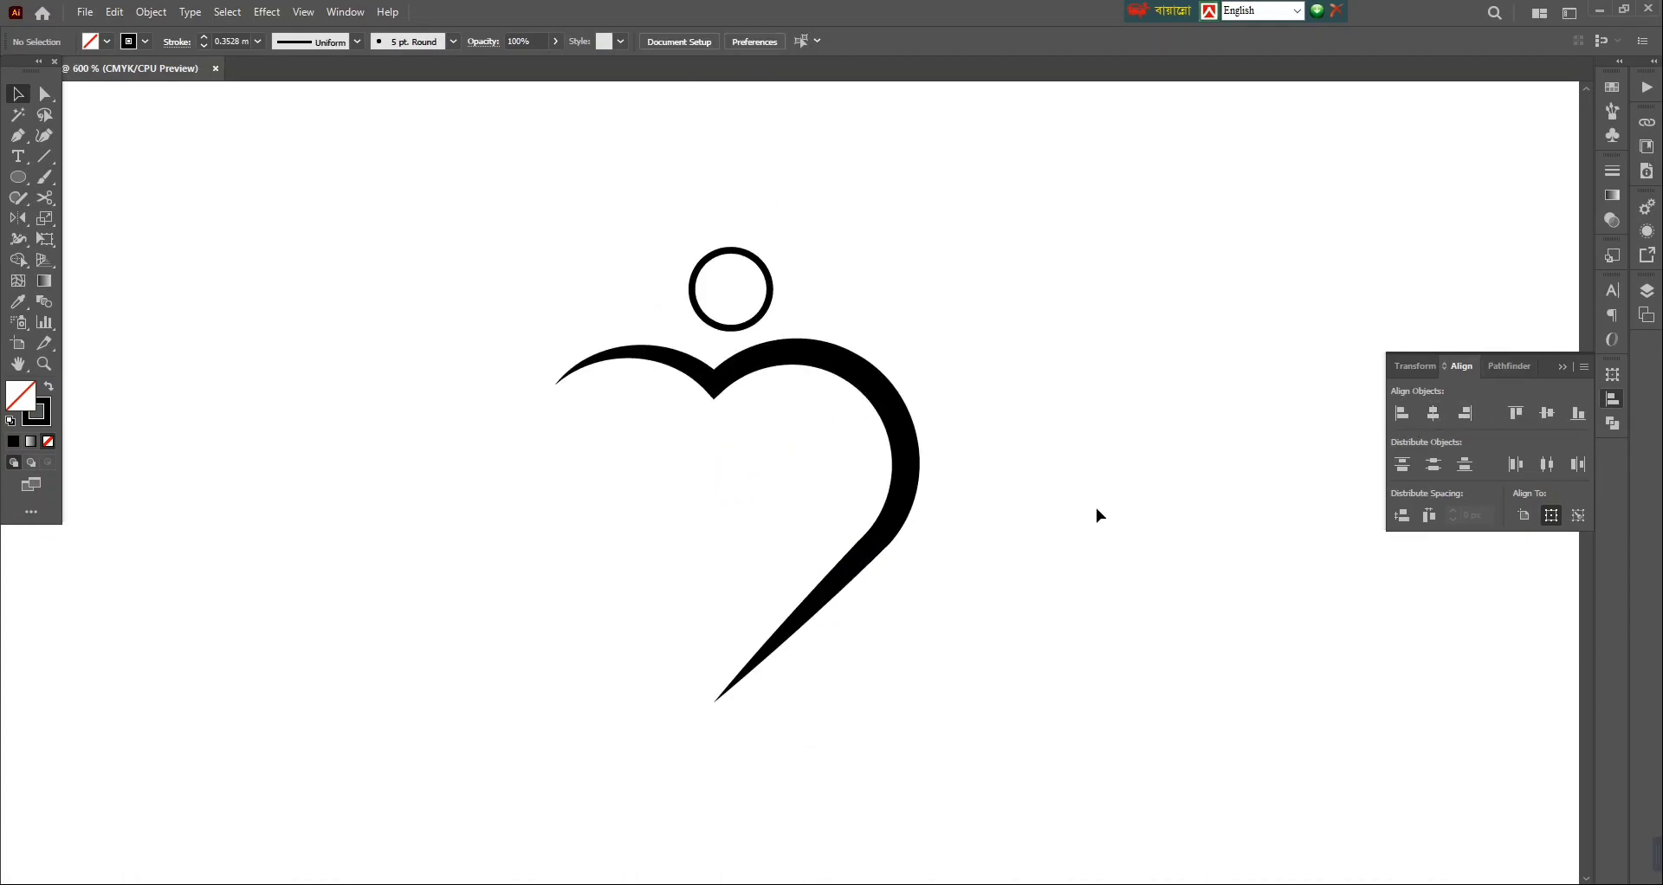
pyautogui.moveTo(767, 332); pyautogui.dragTo(755, 333)
pyautogui.moveTo(769, 460); pyautogui.dragTo(663, 375)
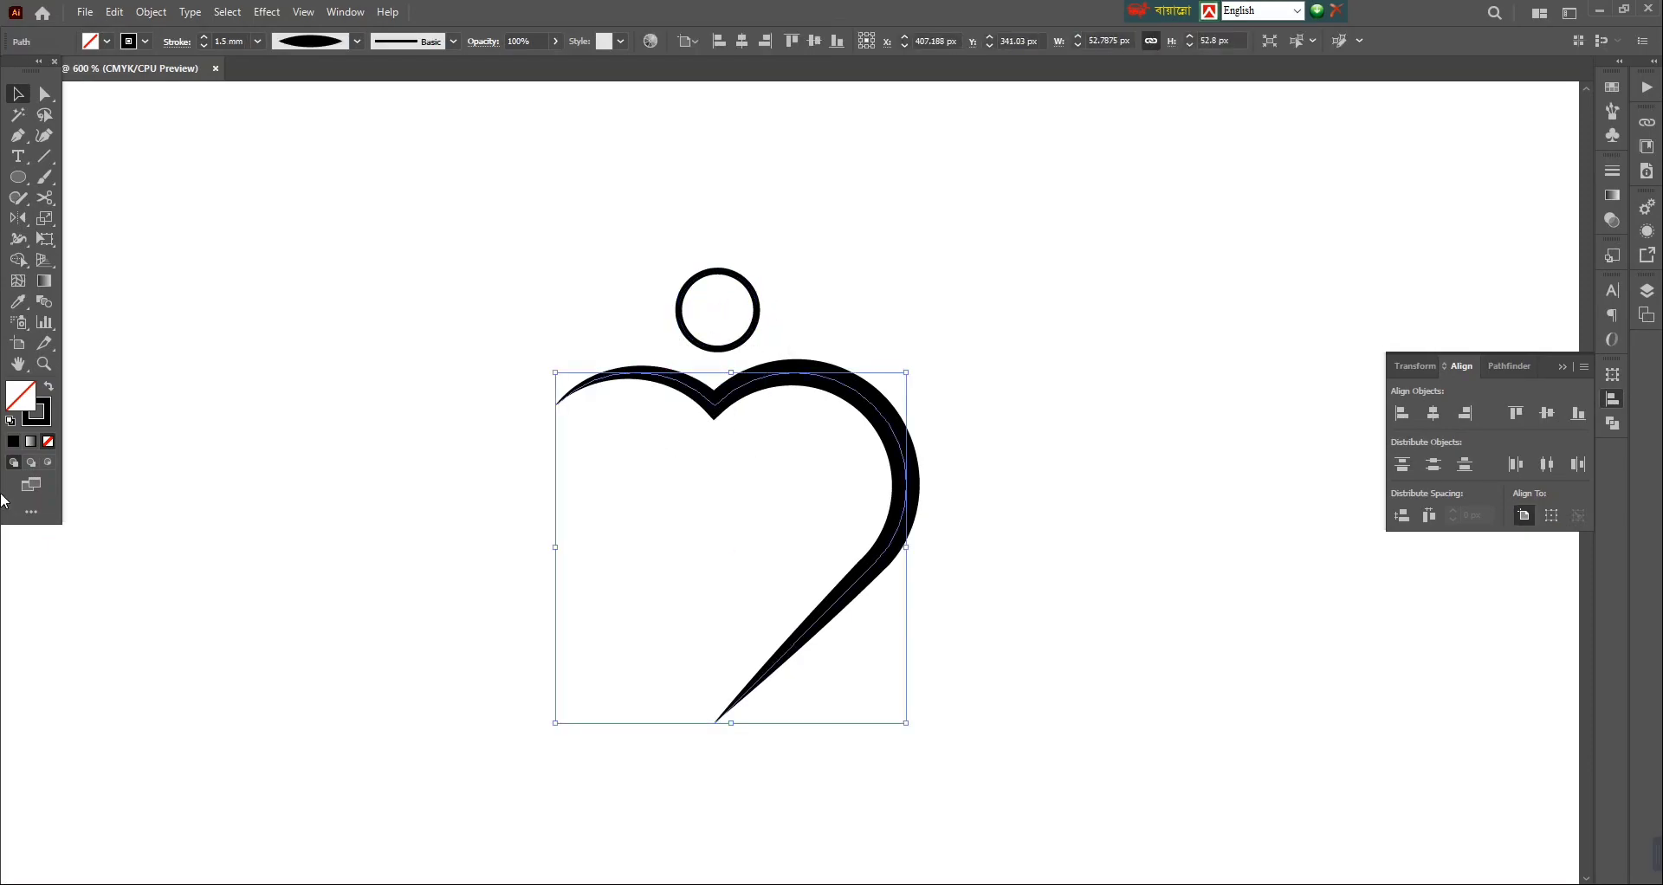
pyautogui.hotkey('ctrl', 'r')
pyautogui.moveTo(10, 623); pyautogui.dragTo(719, 412)
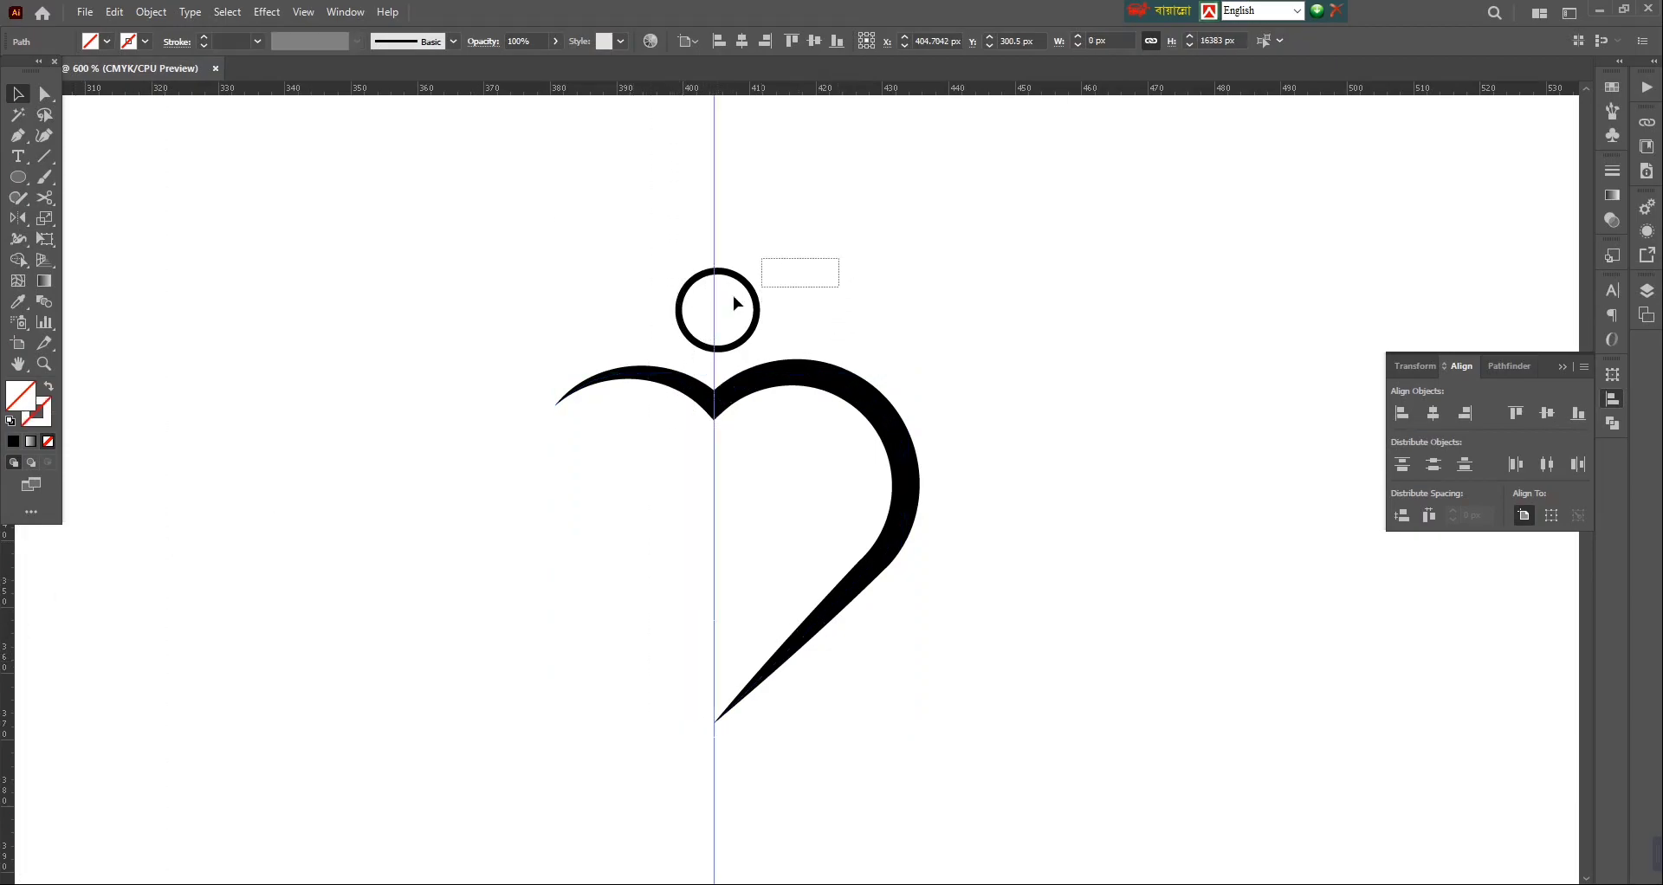
pyautogui.click(756, 314)
pyautogui.moveTo(743, 342); pyautogui.dragTo(737, 344)
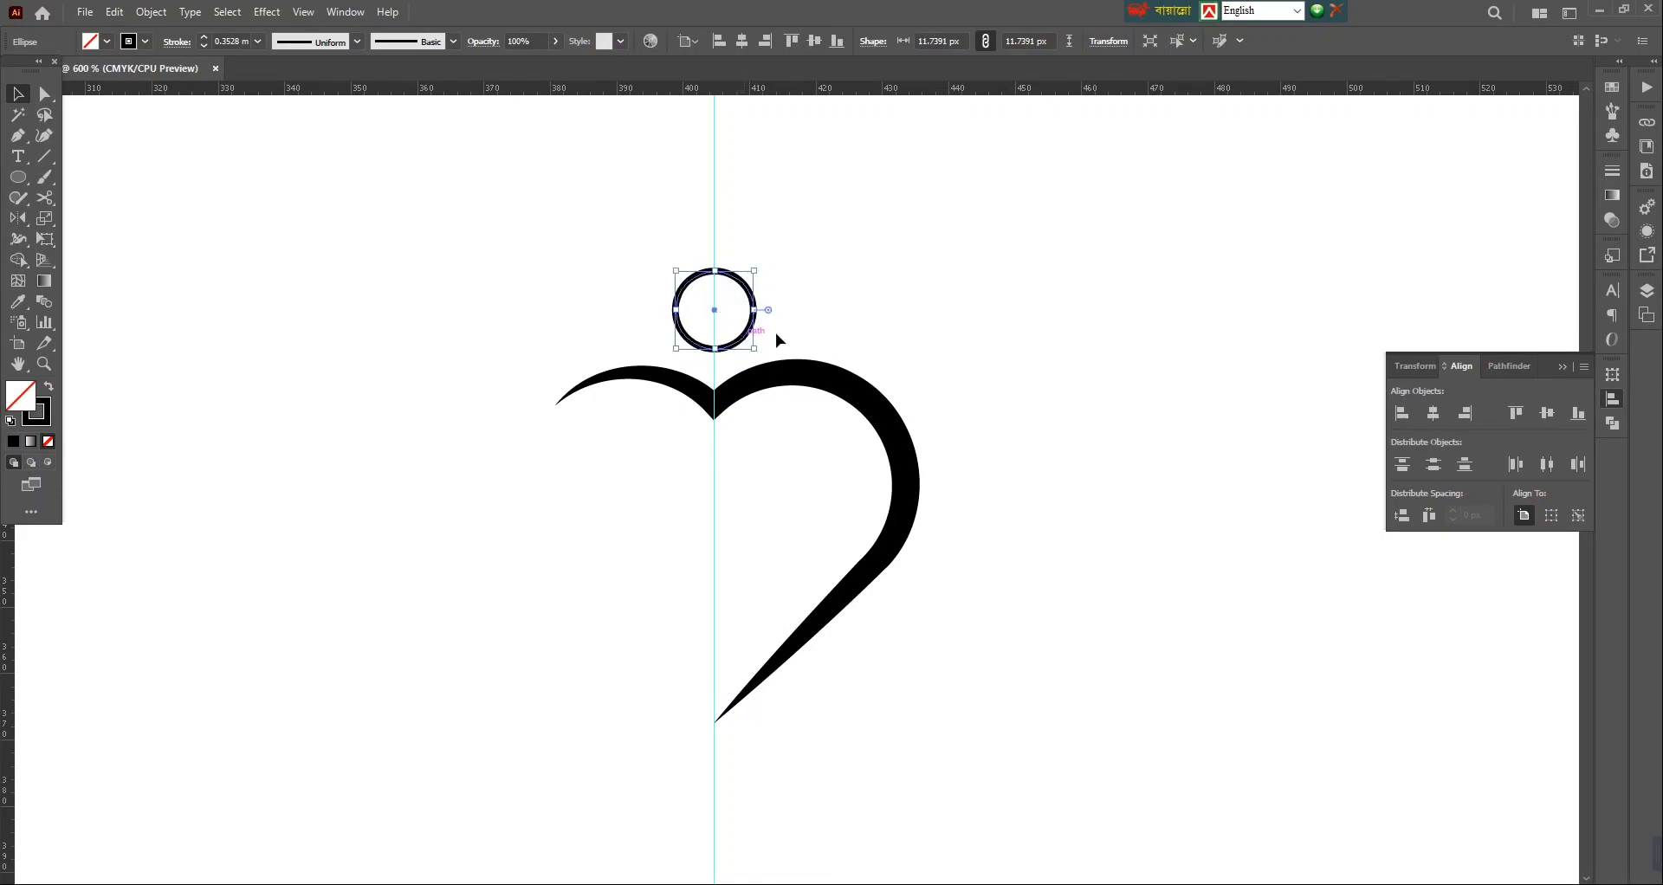
pyautogui.click(901, 315)
# Step: Swap the circle's fill and stroke to make it solid black, and delete the vertical guide
pyautogui.click(730, 331)
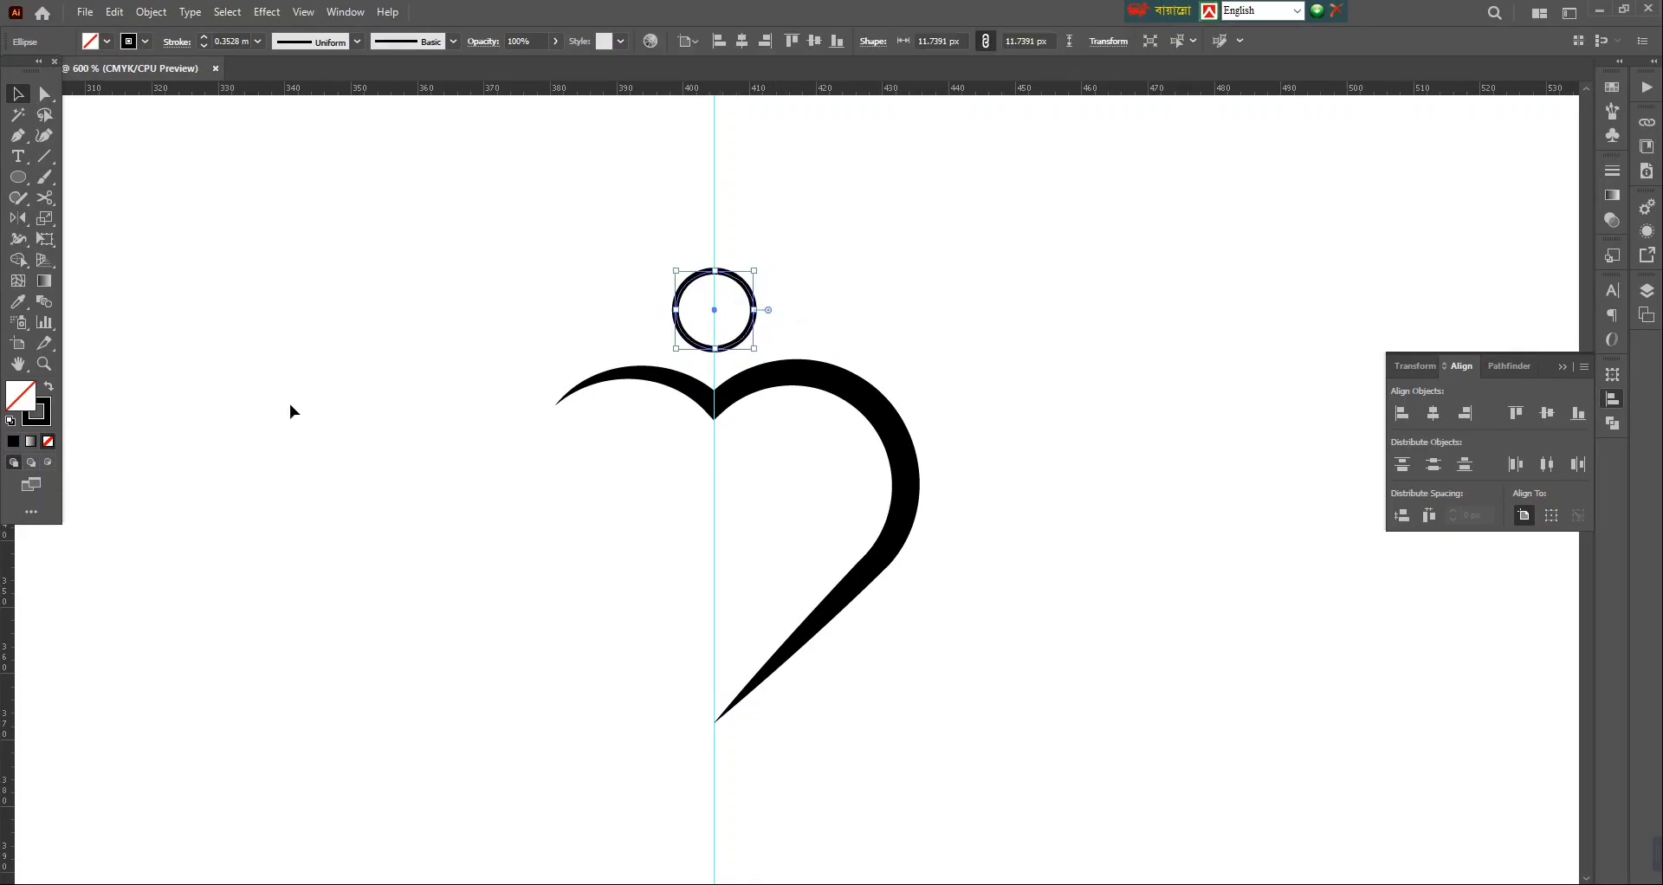
pyautogui.click(49, 387)
pyautogui.click(1109, 438)
pyautogui.click(714, 554)
pyautogui.press('Delete')
# Step: Enlarge the black circle from its center to about 15.4 px in diameter
pyautogui.hotkey('ctrl', '-')
pyautogui.hotkey('ctrl', '-')
pyautogui.moveTo(834, 379); pyautogui.dragTo(790, 451)
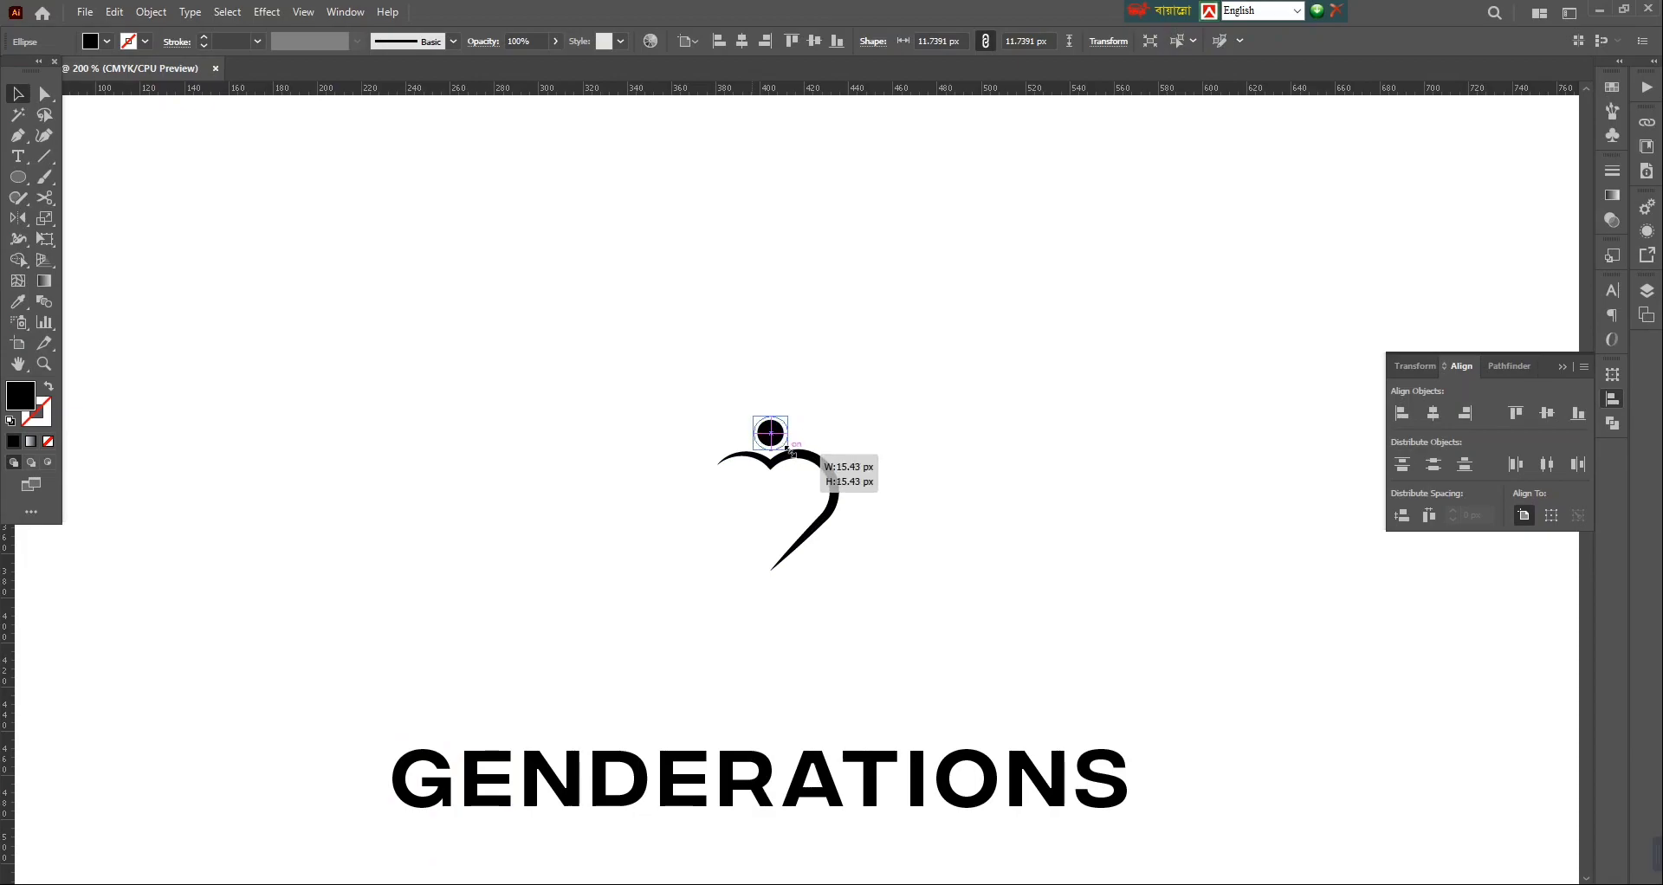
pyautogui.click(876, 428)
pyautogui.scroll(-1, 974, 455)
pyautogui.scroll(-2, 975, 455)
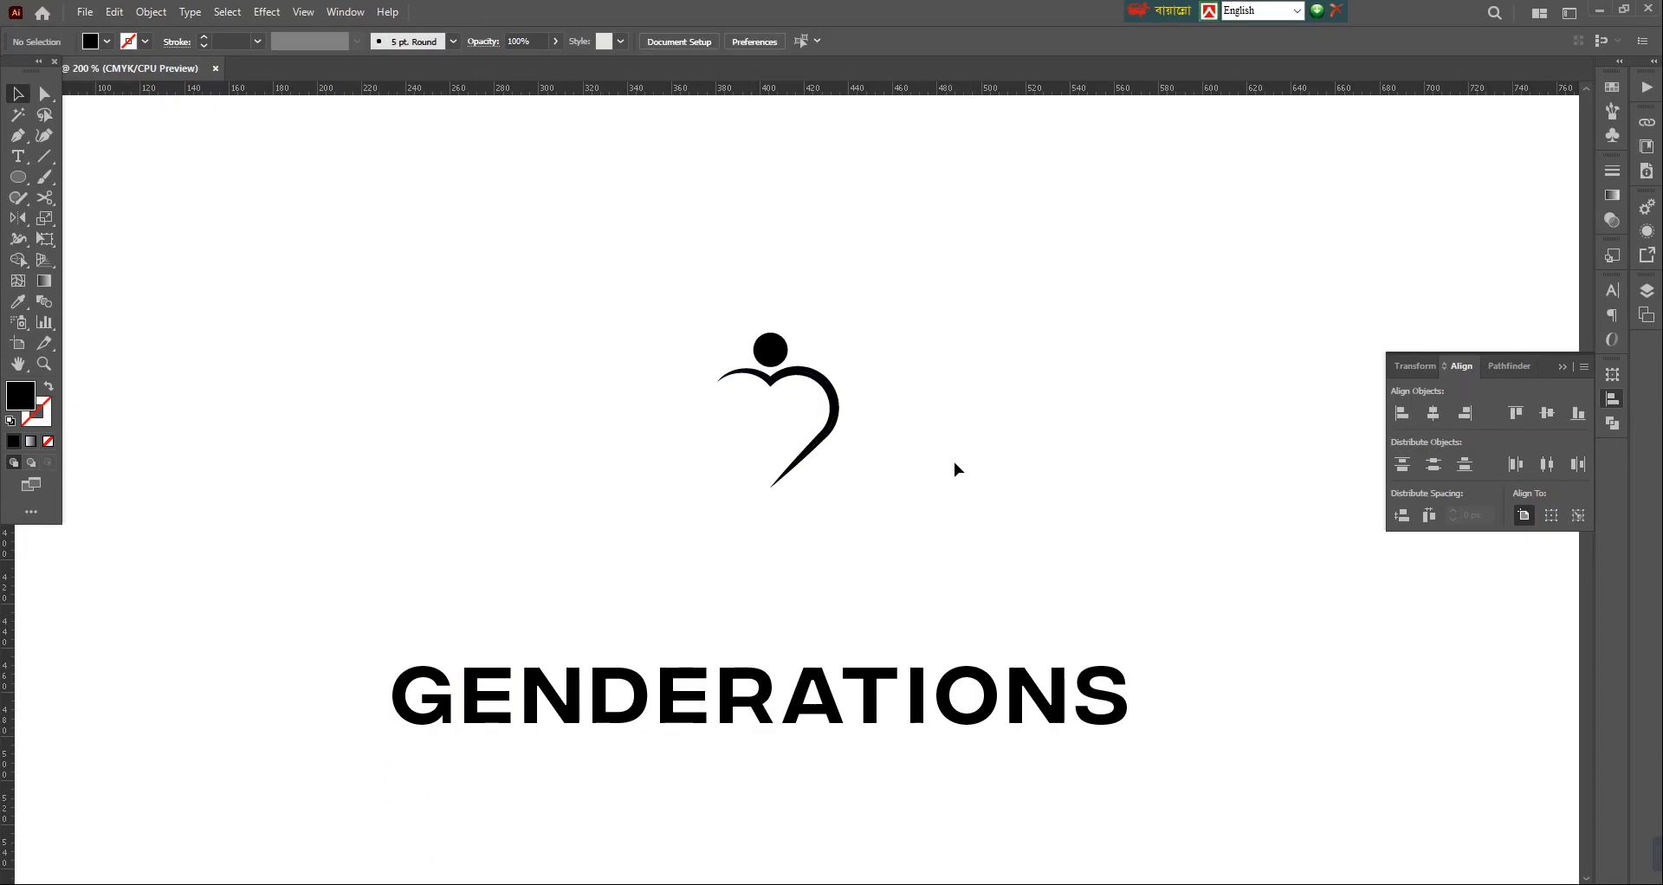
# Step: Set the open heart path's stroke weight to 2 mm and move the circle up slightly to widen the gap
pyautogui.click(836, 404)
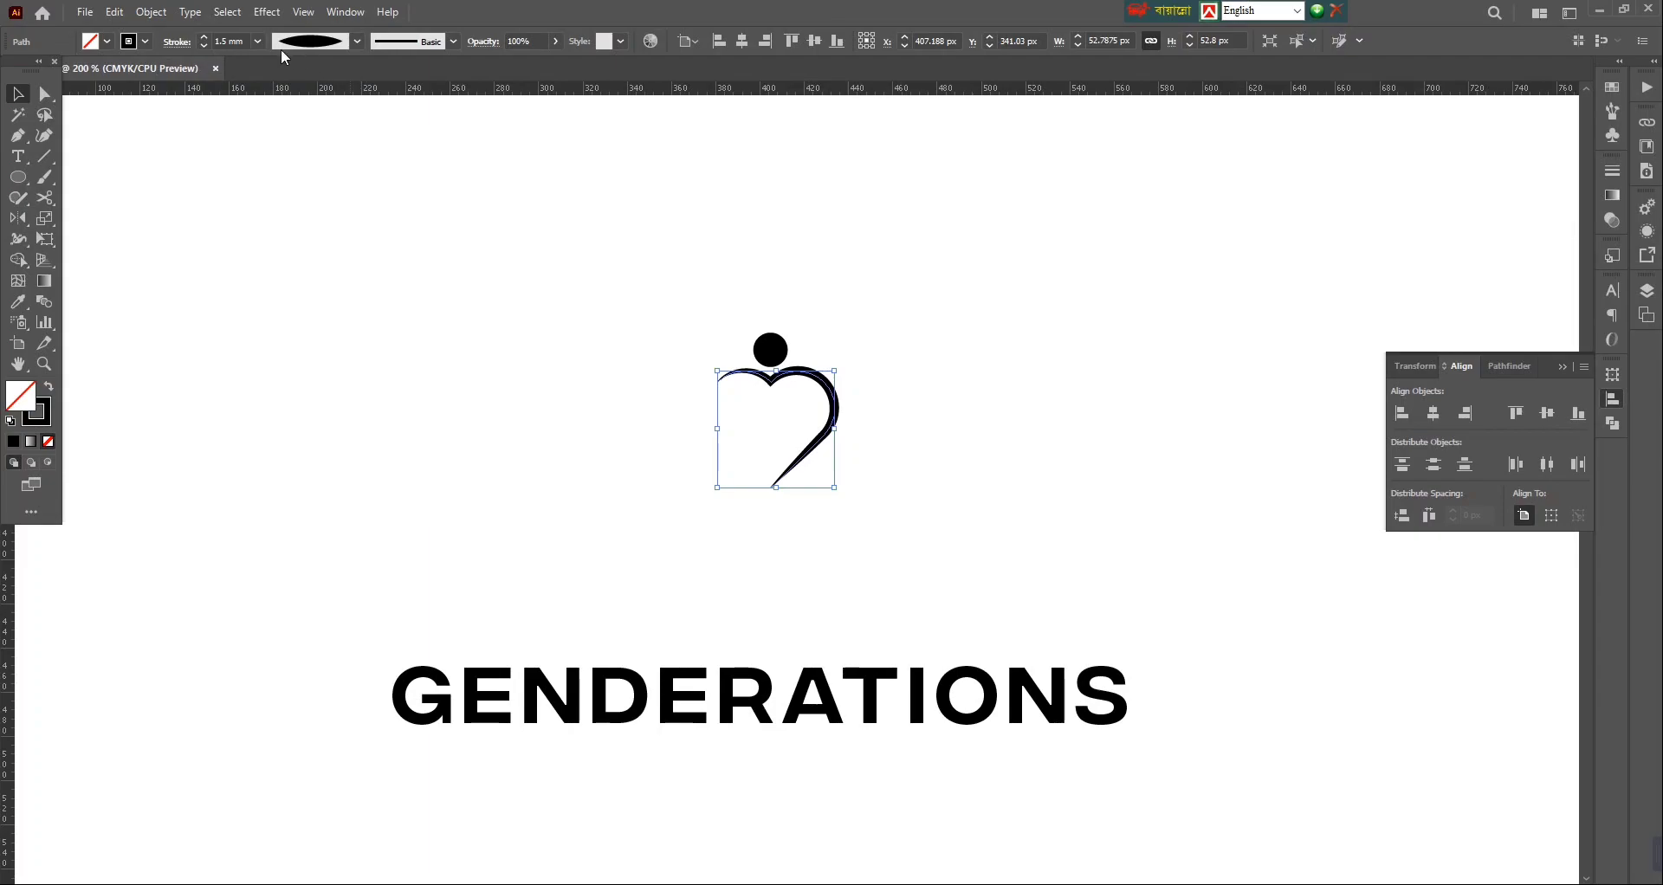
pyautogui.click(259, 41)
pyautogui.click(285, 190)
pyautogui.click(918, 343)
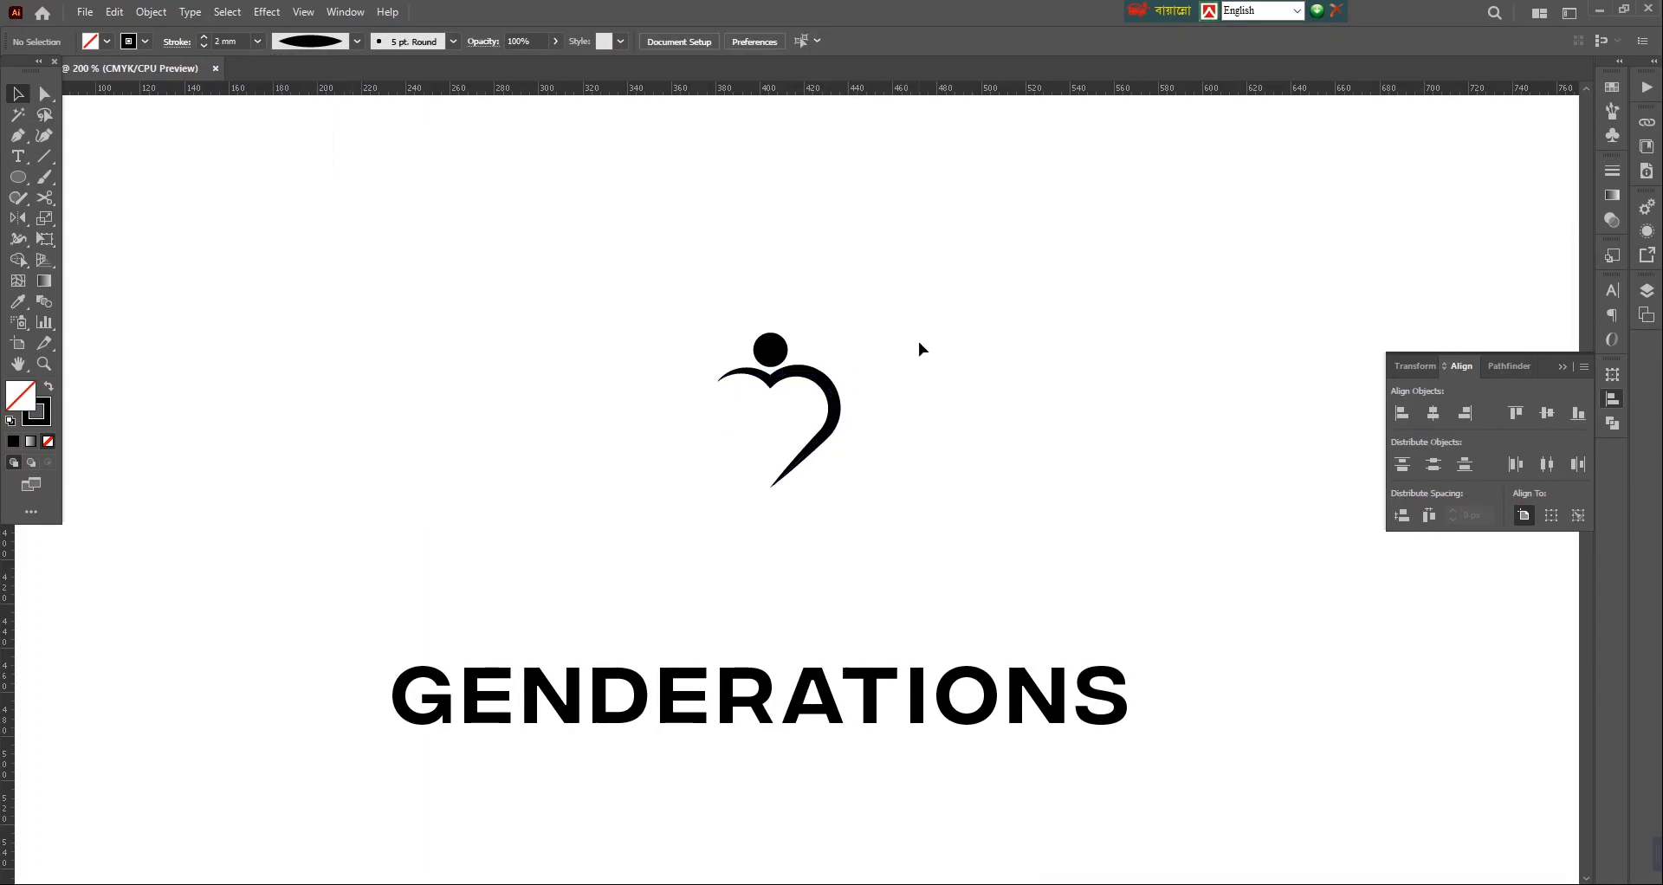
pyautogui.moveTo(827, 314); pyautogui.dragTo(753, 352)
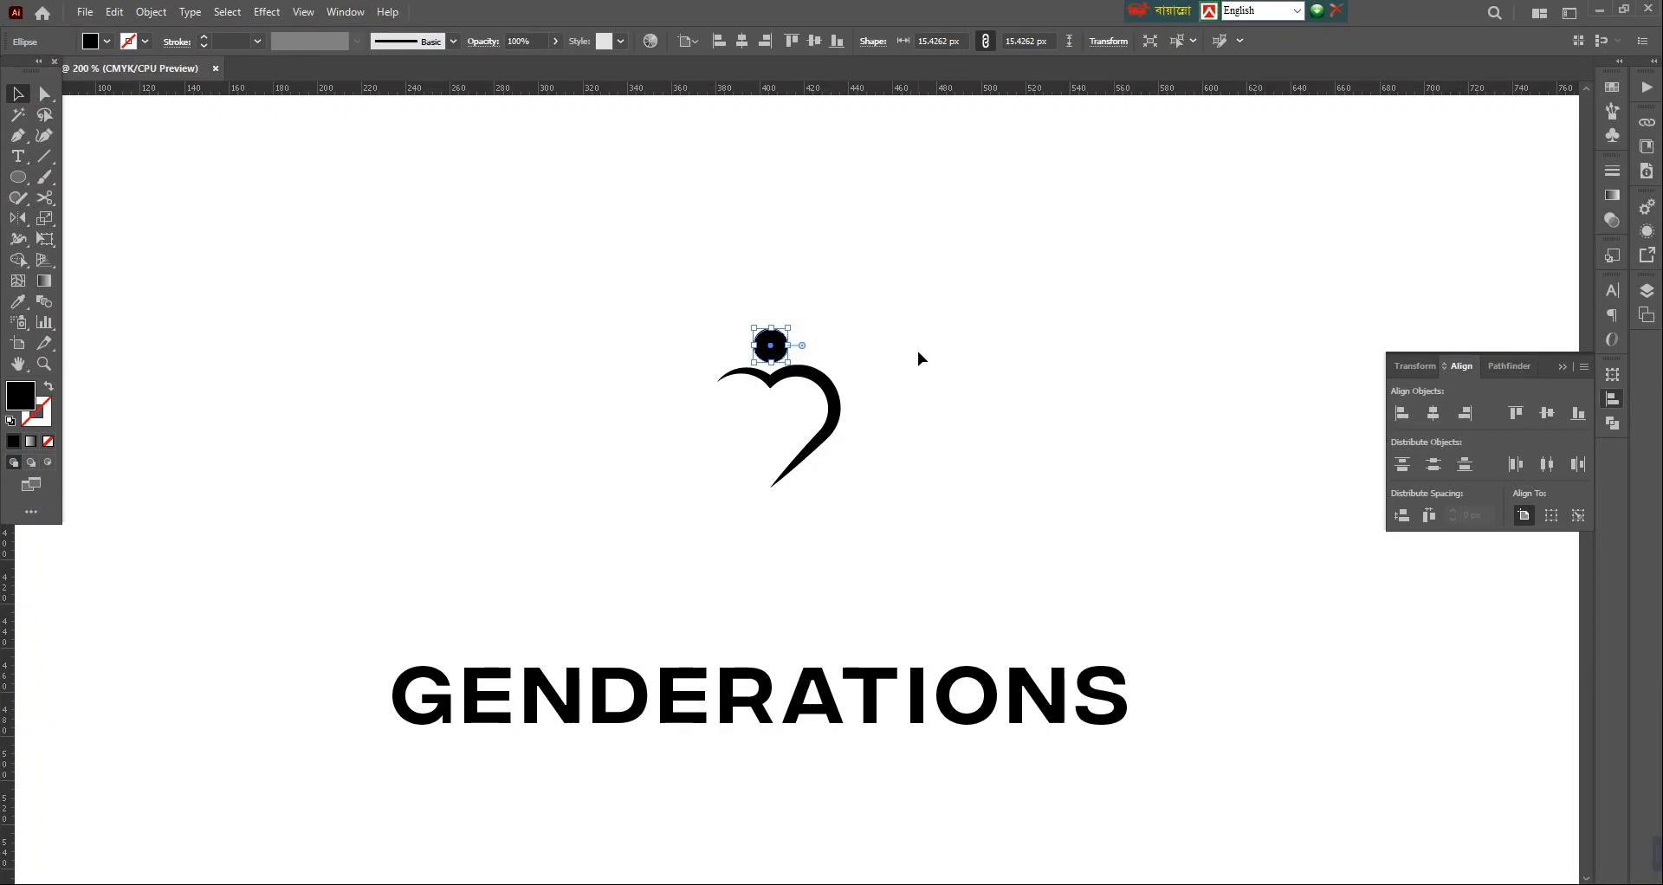
pyautogui.click(917, 351)
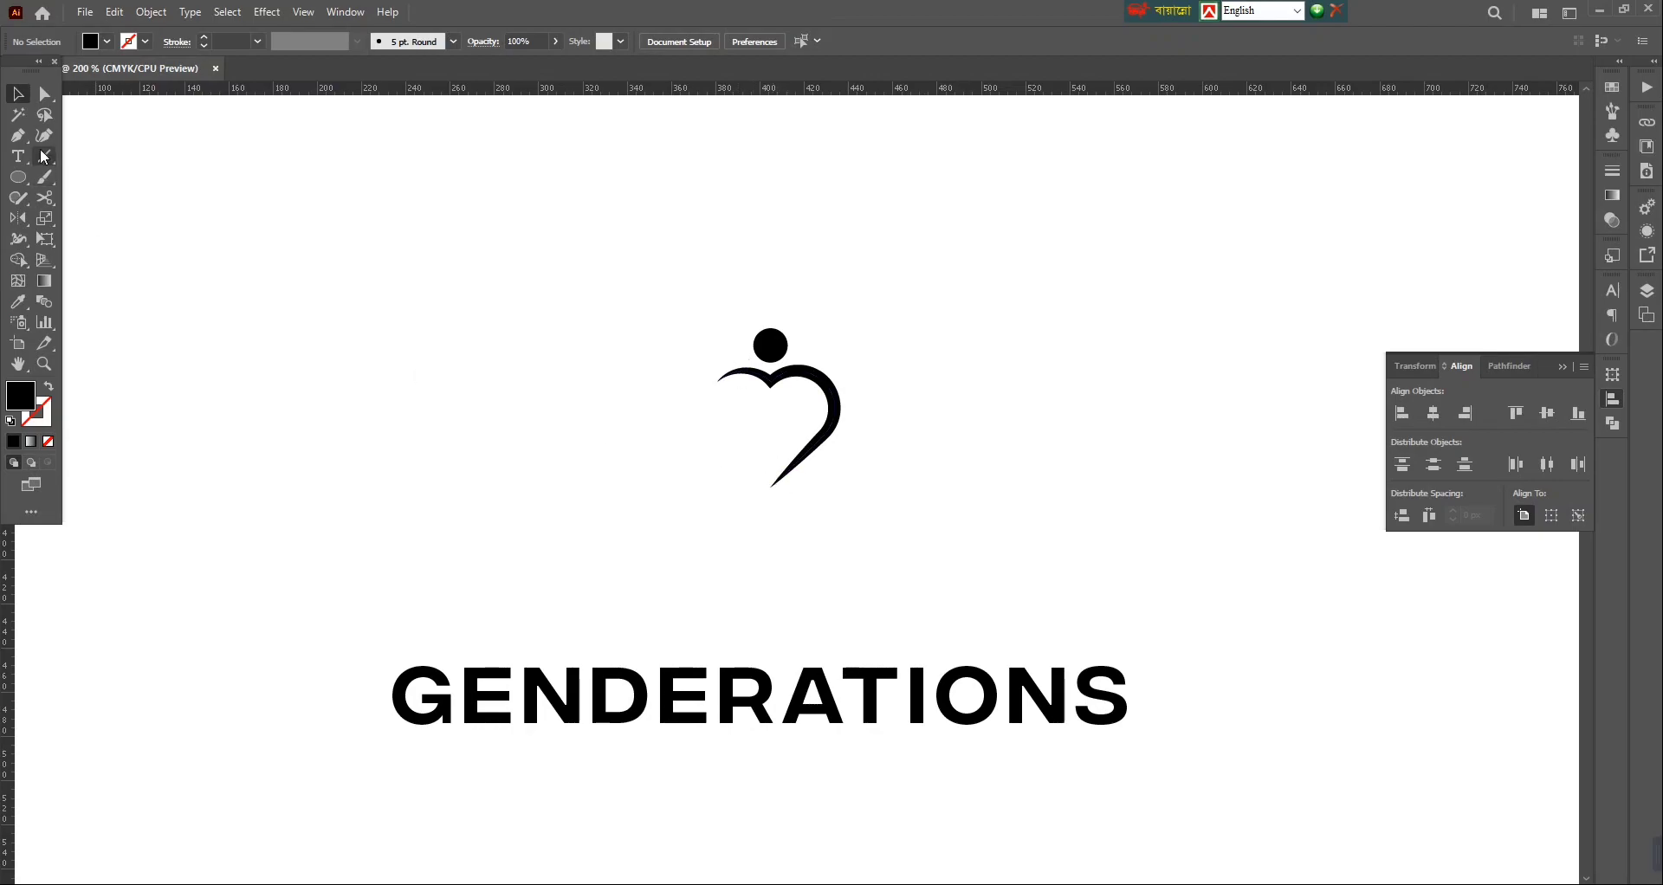
pyautogui.click(45, 93)
pyautogui.click(773, 488)
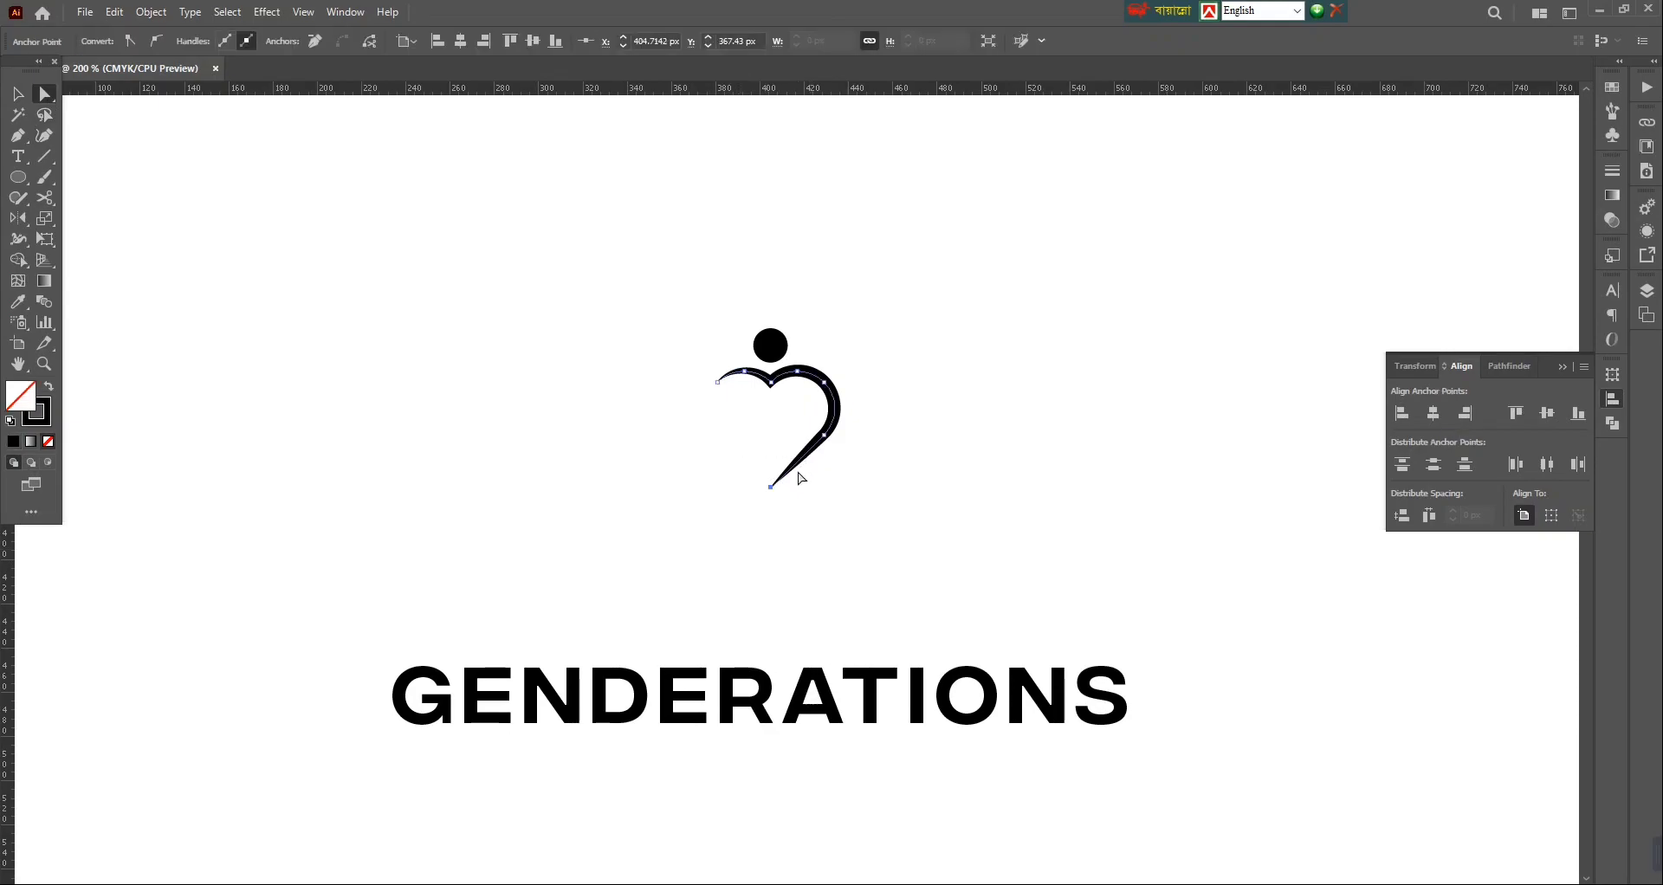
pyautogui.moveTo(804, 461); pyautogui.dragTo(795, 458)
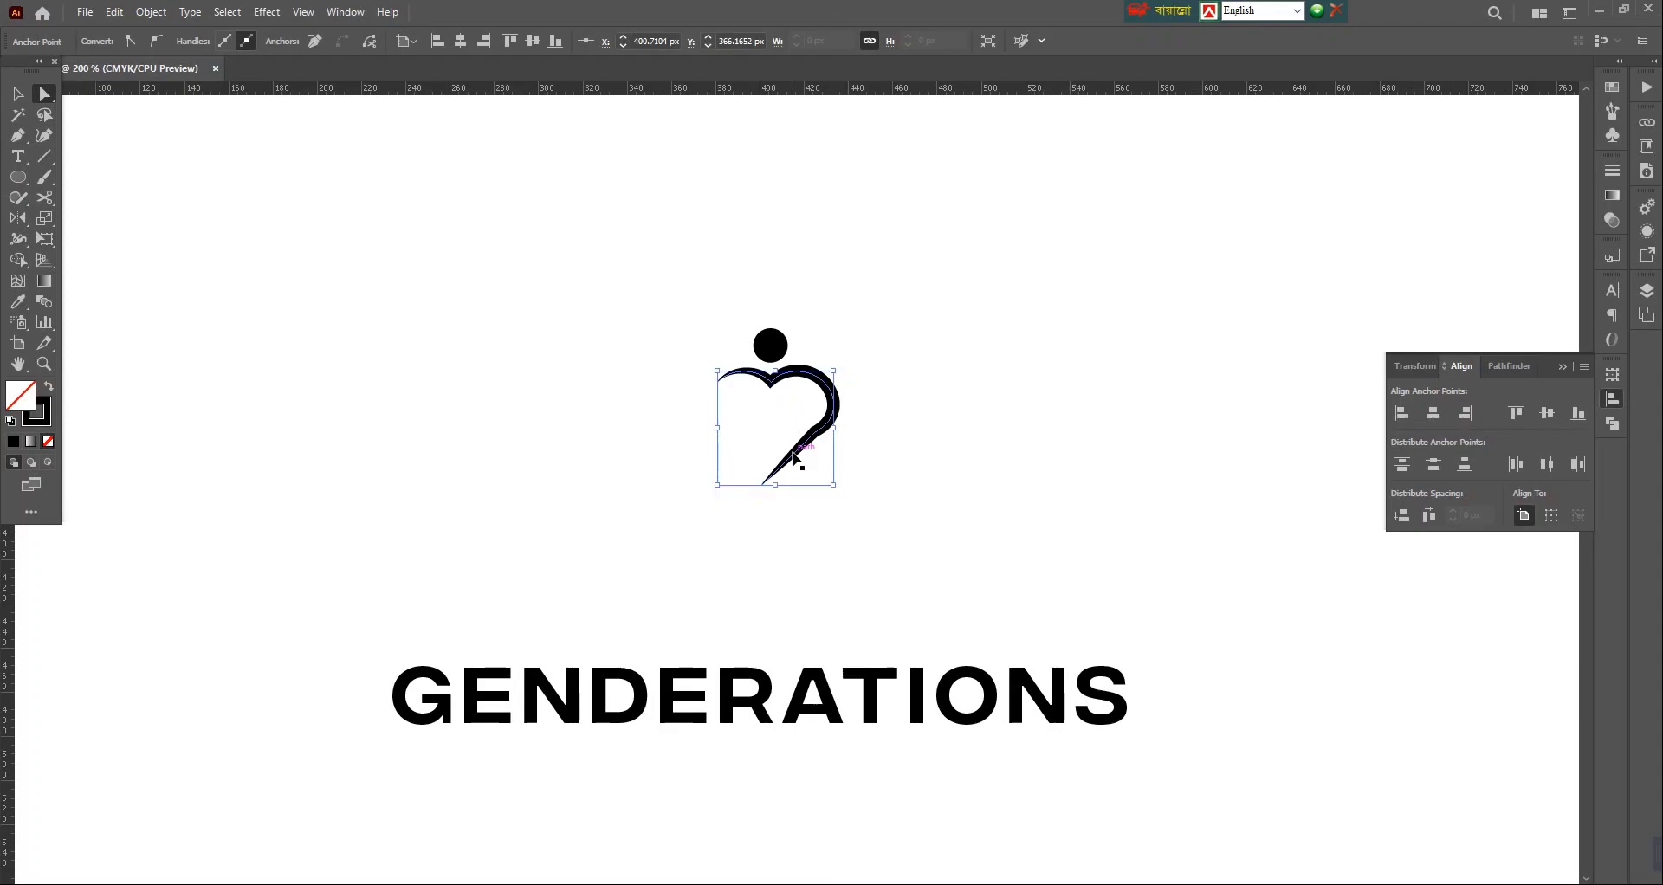
pyautogui.hotkey('ctrl', 'z')
# Step: Bend the heart's straight lower segment into a curve and round the corner where it meets the right lobe
pyautogui.moveTo(18, 135); pyautogui.dragTo(104, 195)
pyautogui.moveTo(803, 453); pyautogui.dragTo(794, 459)
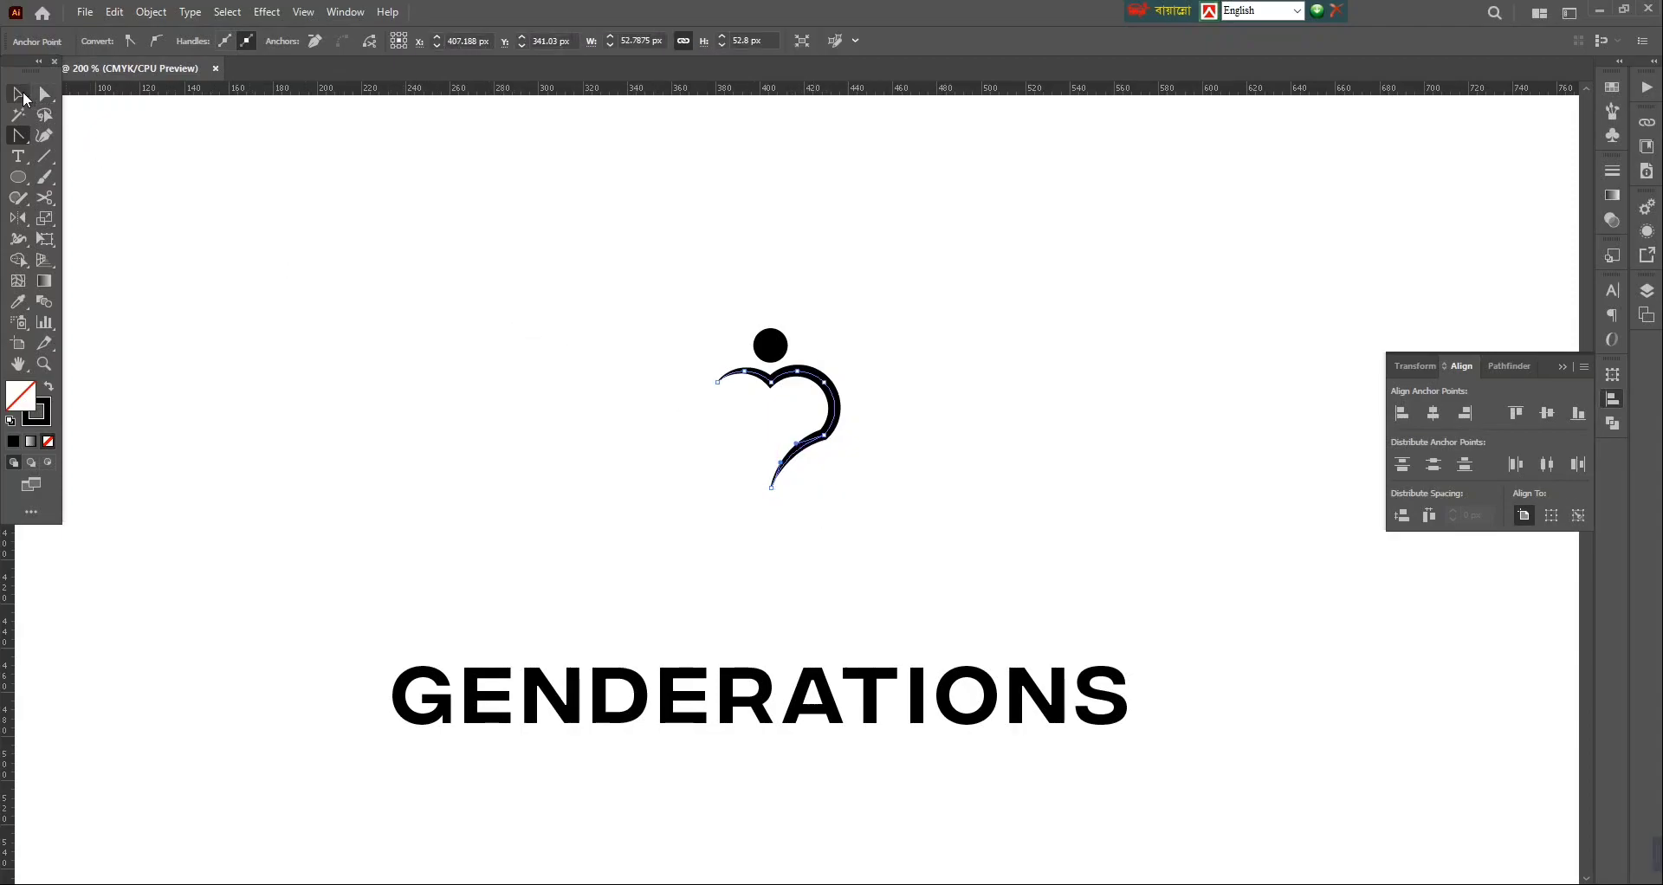
pyautogui.click(25, 98)
pyautogui.press('a')
pyautogui.moveTo(898, 427); pyautogui.dragTo(260, 356)
pyautogui.click(996, 398)
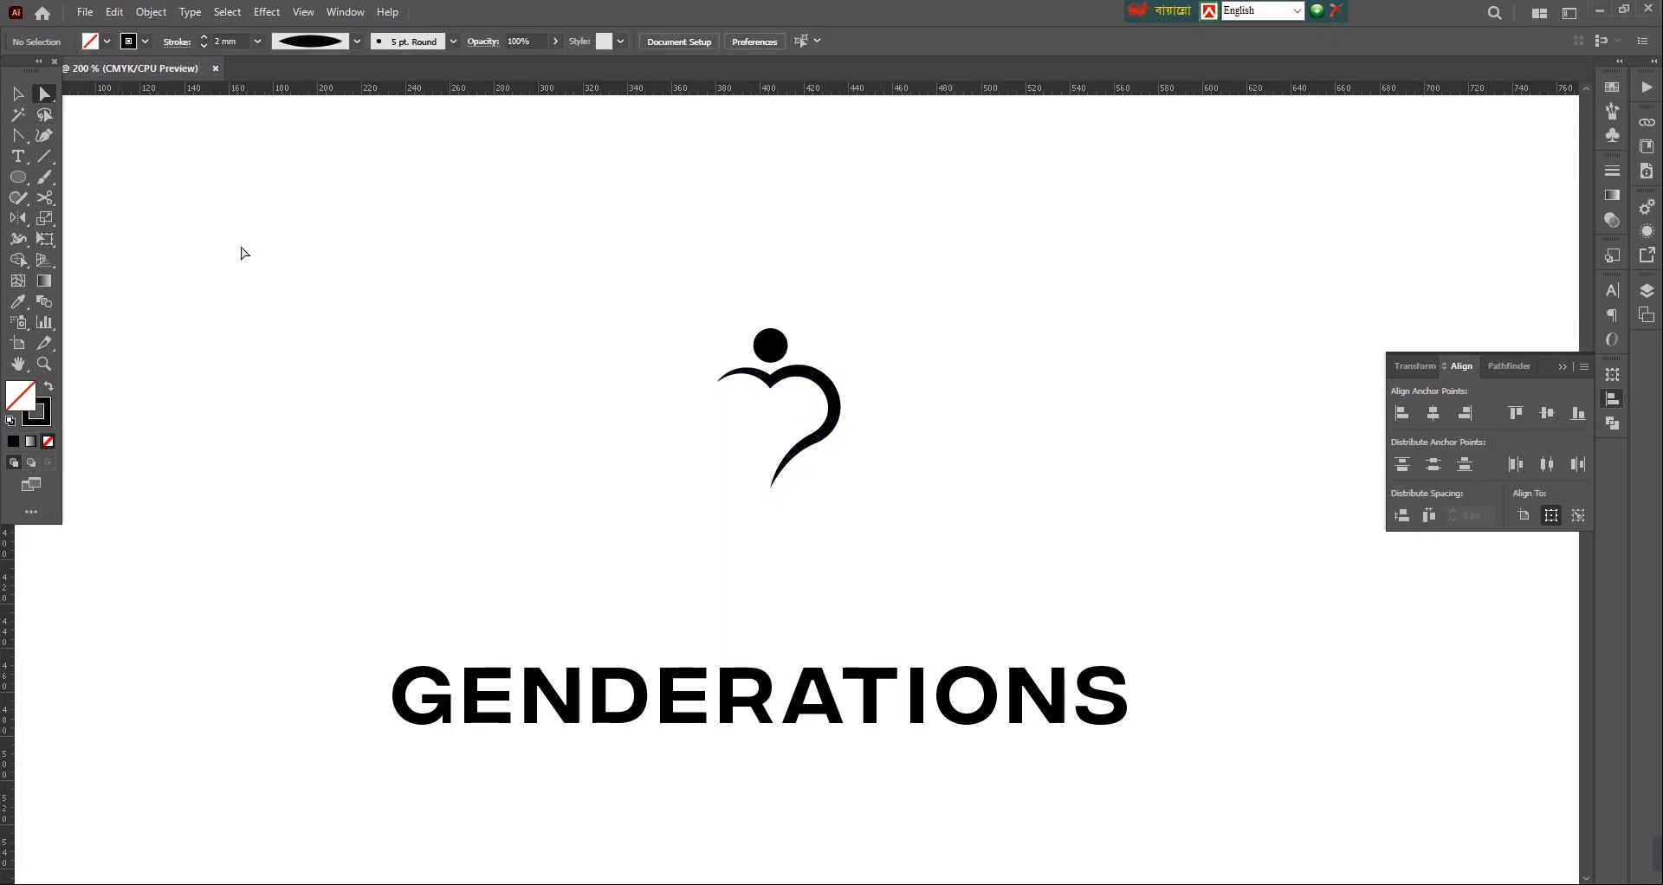
# Step: Adjust the direction handle at the heart's bottom tip so the tail flows in an S-curve and ends nearly vertical
pyautogui.moveTo(812, 518); pyautogui.dragTo(743, 461)
pyautogui.click(770, 475)
pyautogui.click(771, 477)
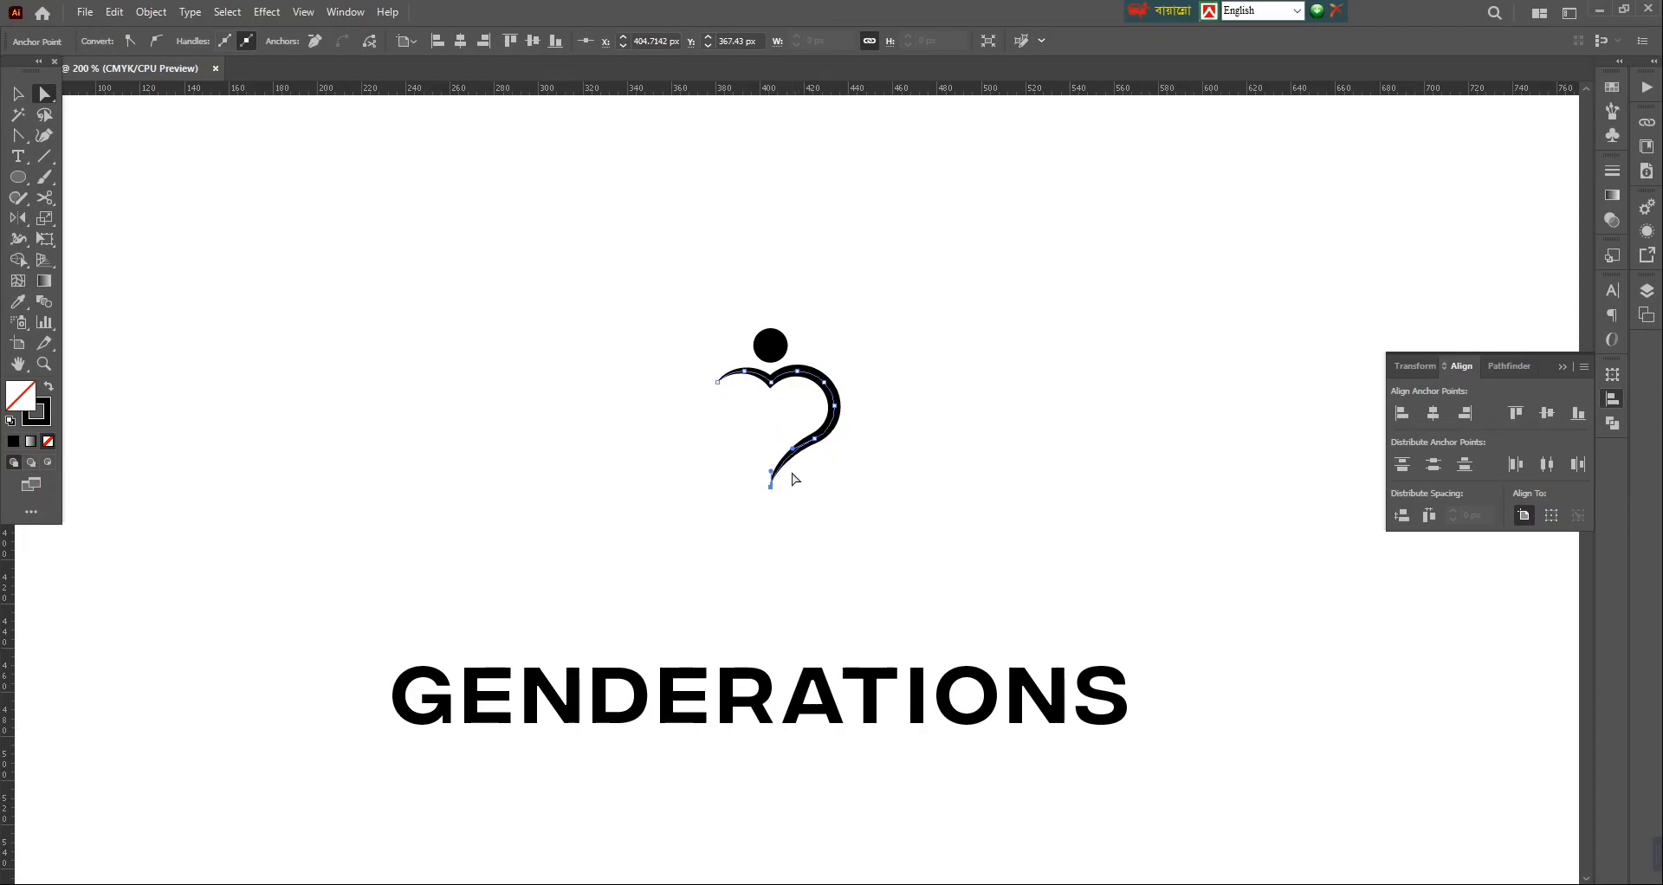
pyautogui.moveTo(792, 449); pyautogui.dragTo(785, 460)
pyautogui.click(771, 473)
pyautogui.click(871, 517)
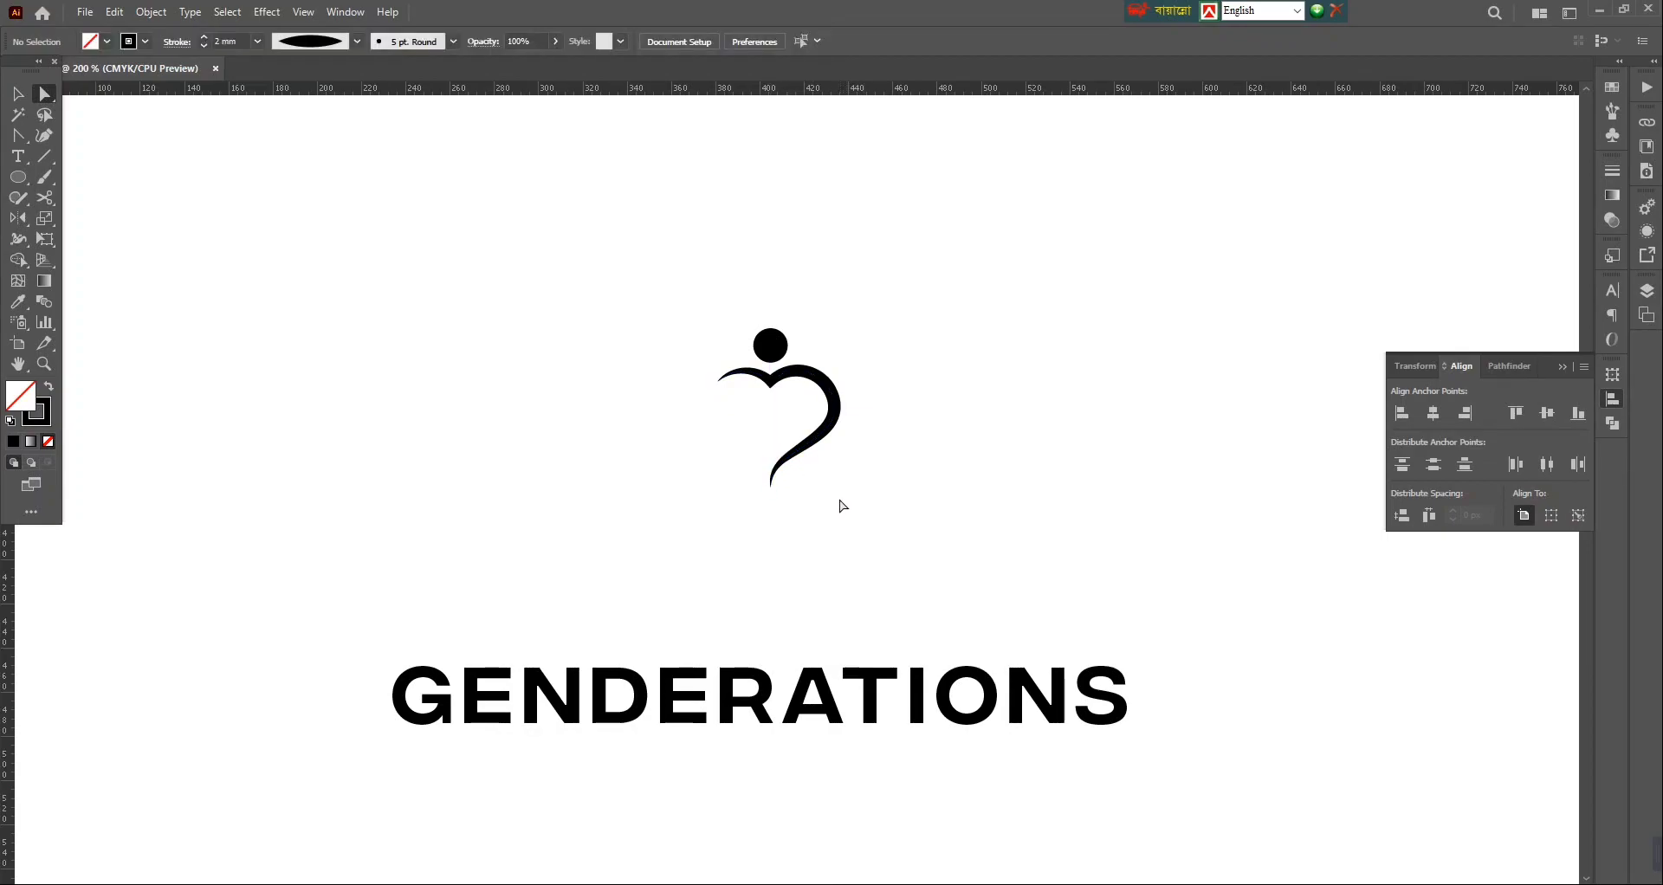
pyautogui.click(18, 94)
pyautogui.moveTo(979, 265); pyautogui.dragTo(658, 506)
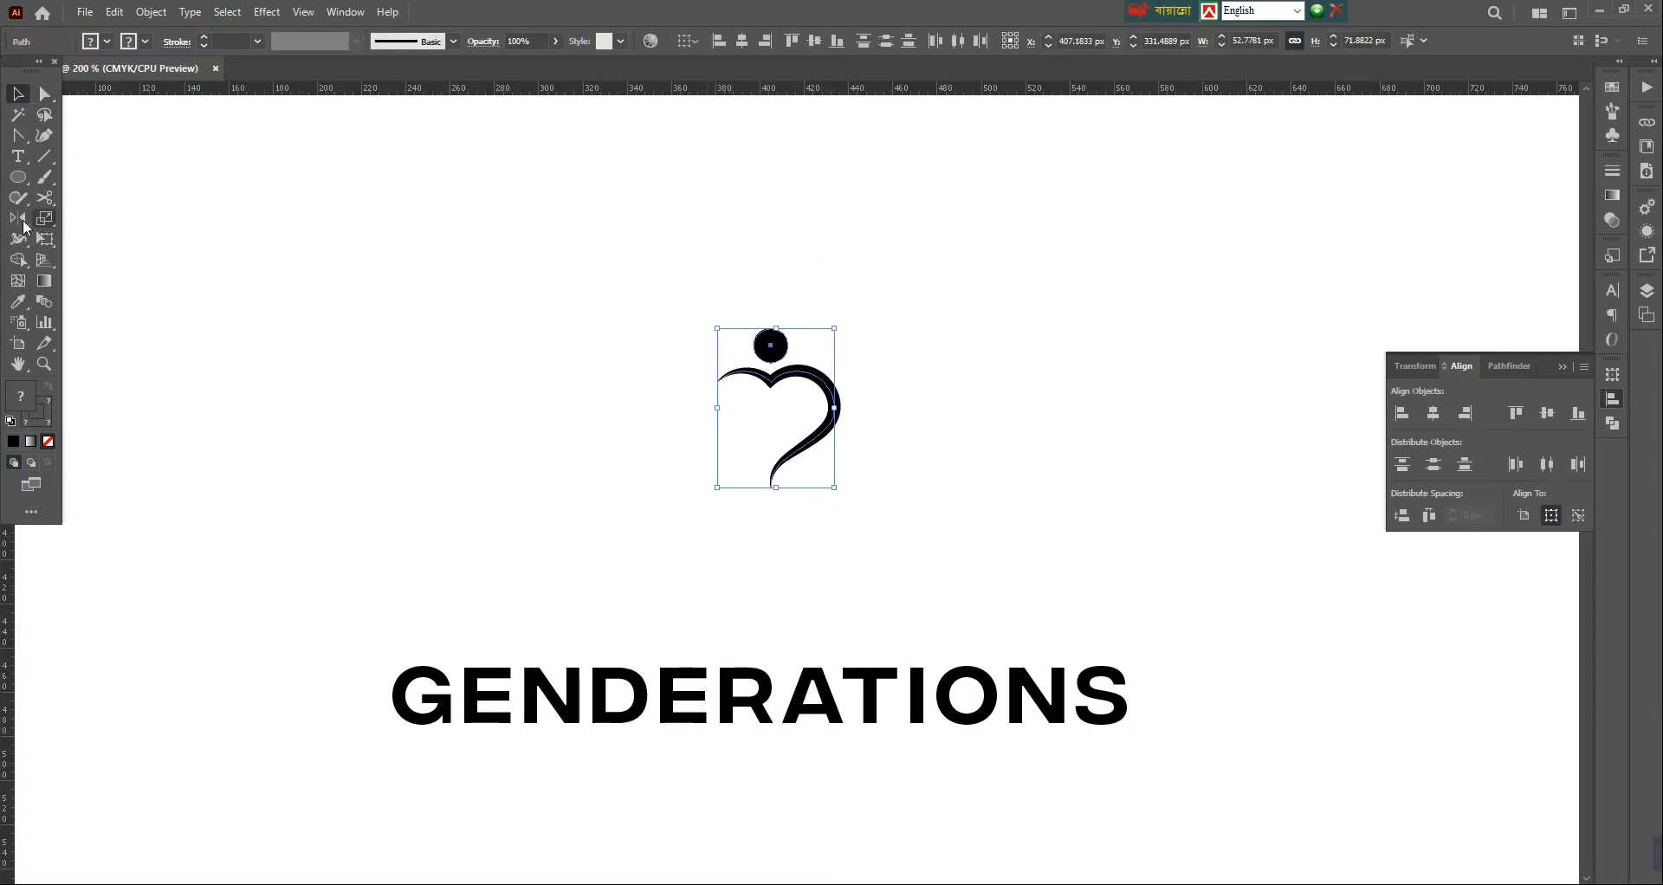
pyautogui.click(26, 225)
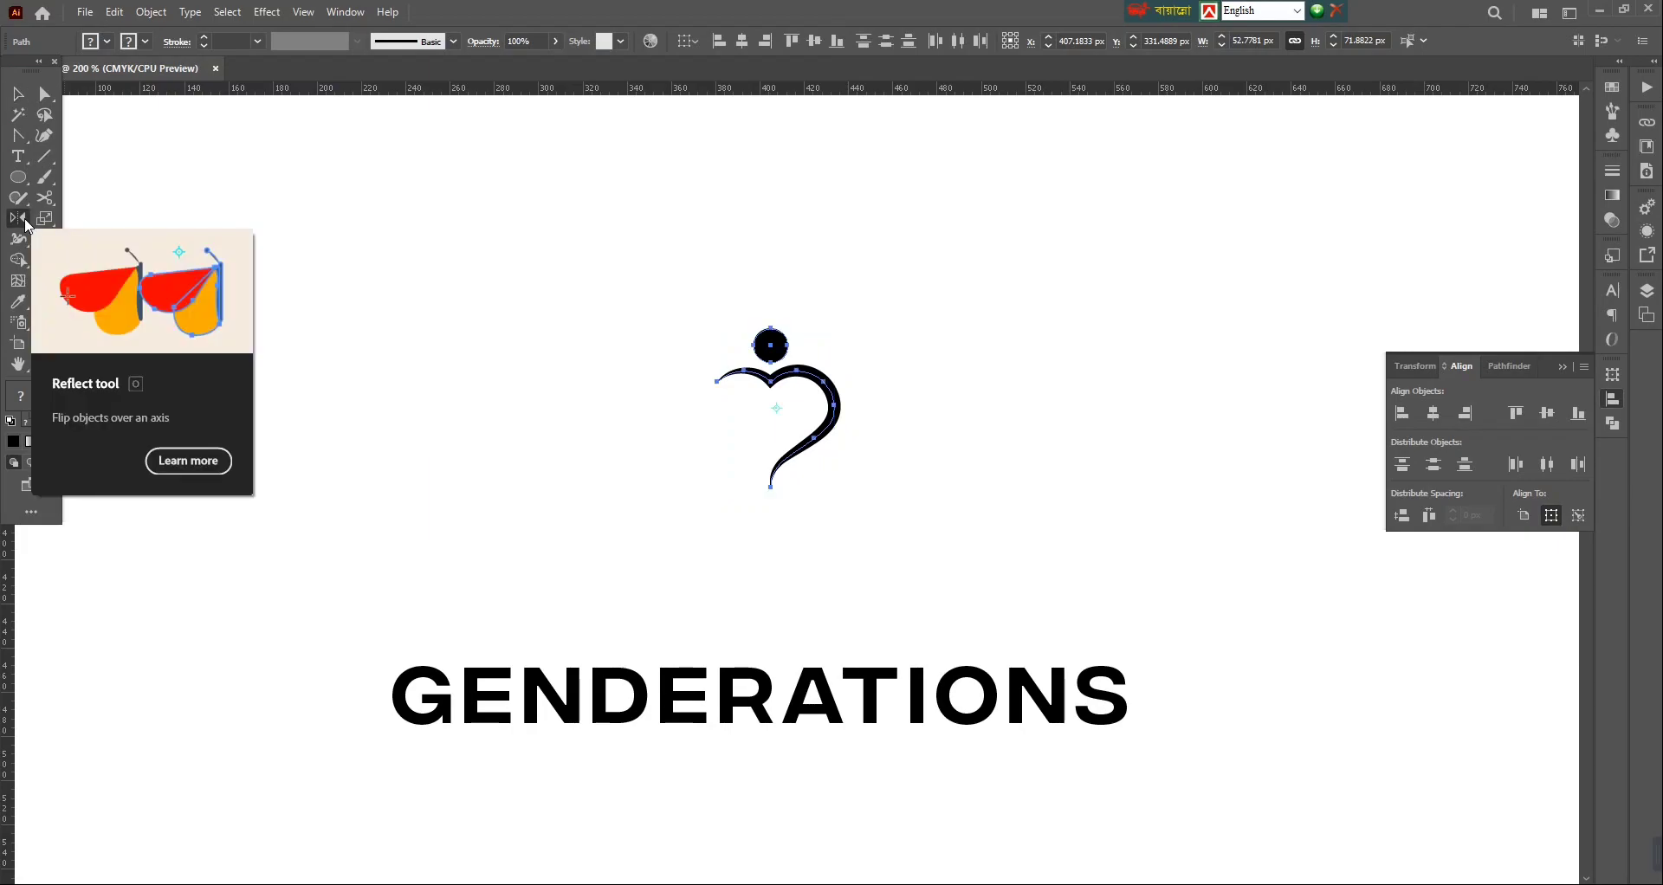
pyautogui.click(26, 225)
pyautogui.click(87, 219)
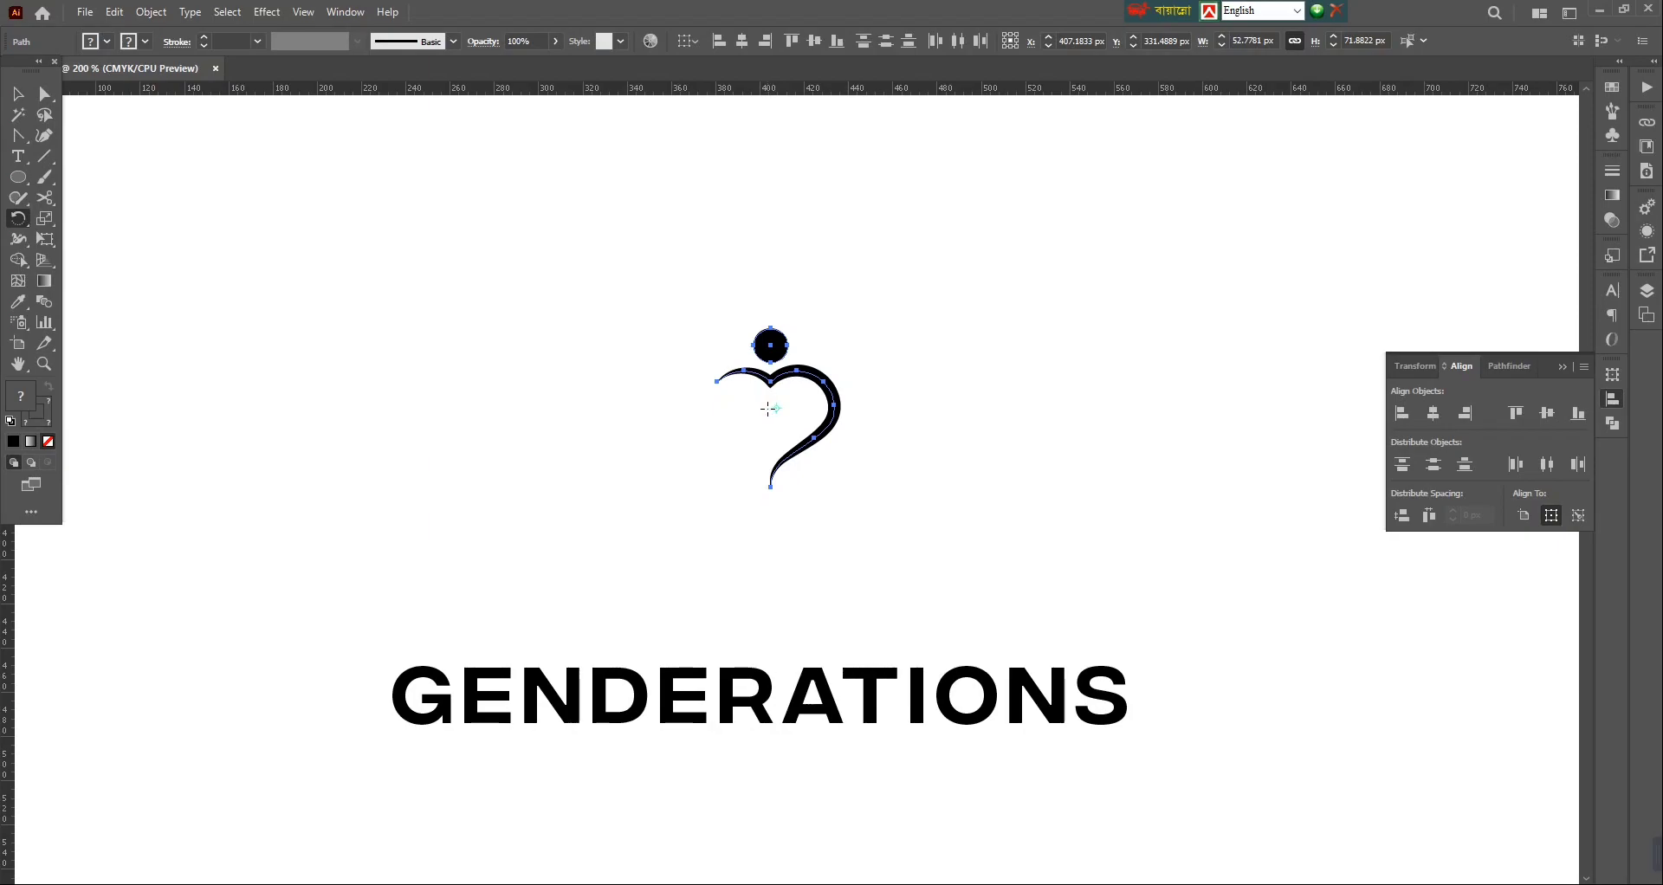
pyautogui.press('v')
pyautogui.click(1013, 430)
pyautogui.hotkey('ctrl', 'z')
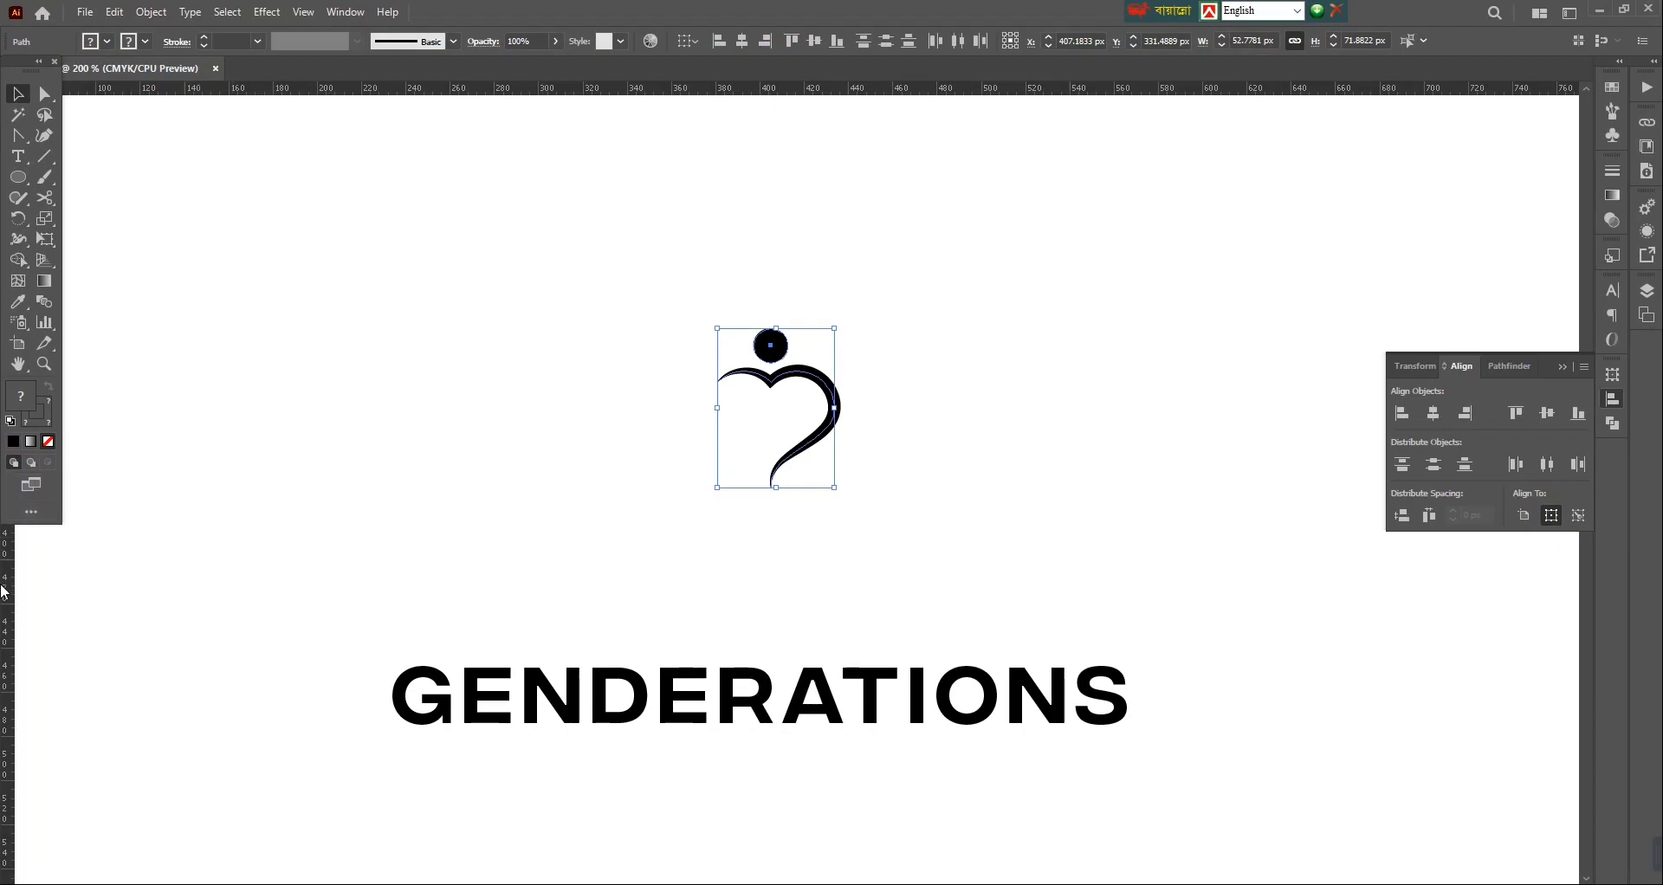
# Step: Place a vertical guide through the heart's notch and tip, and a horizontal guide across the middle of the heart
pyautogui.moveTo(6, 595); pyautogui.dragTo(842, 392)
pyautogui.moveTo(973, 96); pyautogui.dragTo(774, 420)
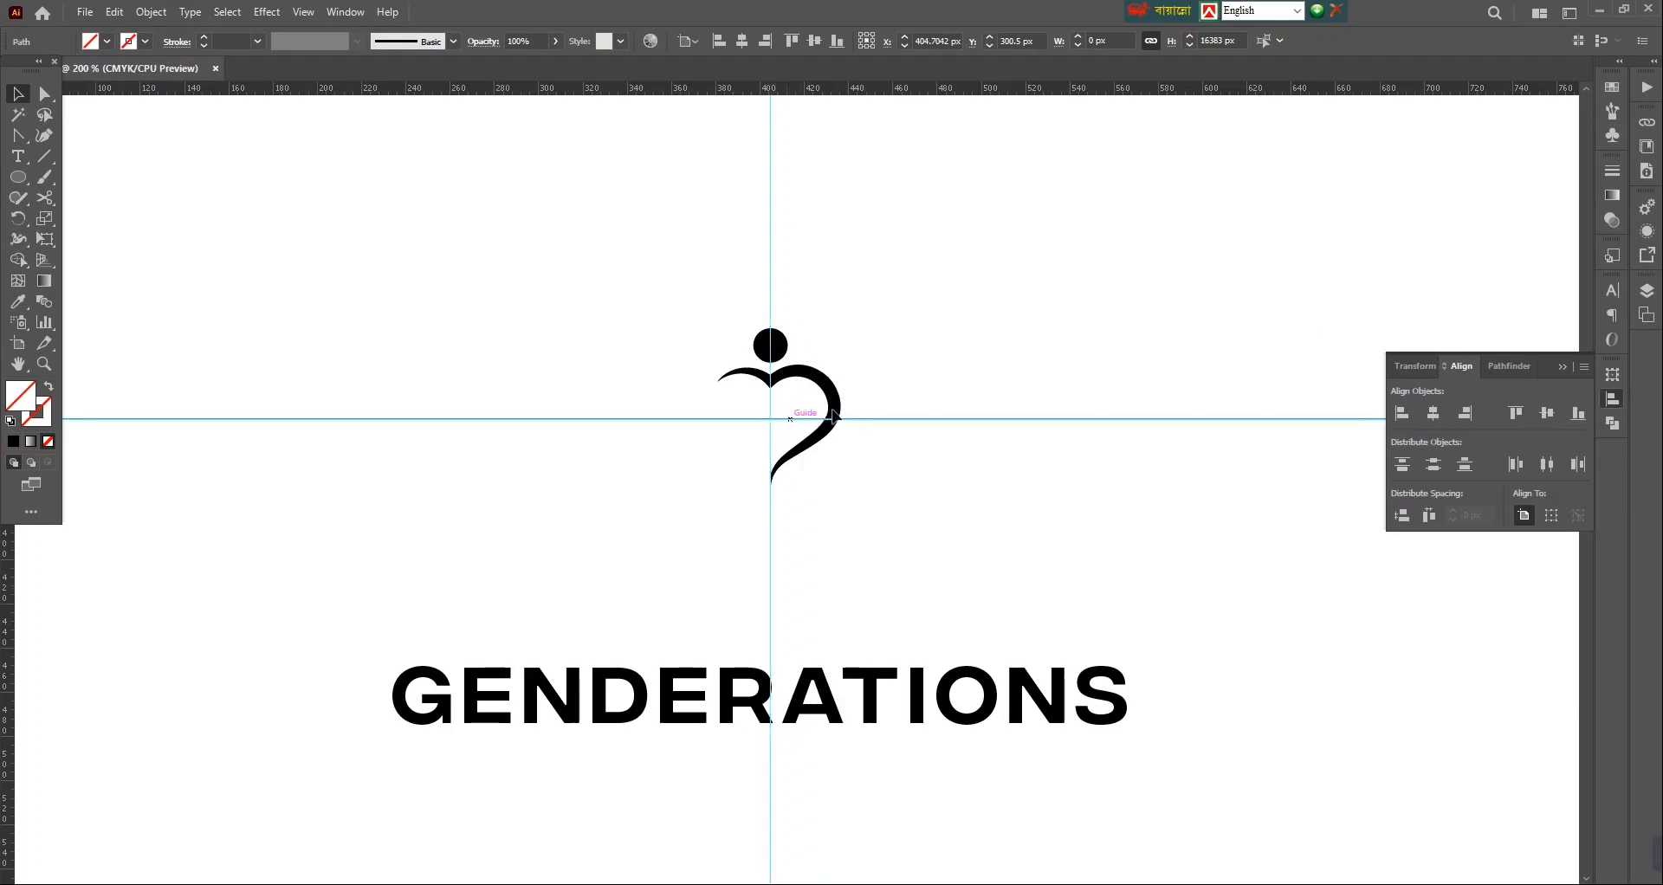
pyautogui.click(1083, 385)
# Step: Group the circle and heart path, and create a copy rotated 120° around a point just below the guides' intersection
pyautogui.moveTo(871, 293); pyautogui.dragTo(784, 393)
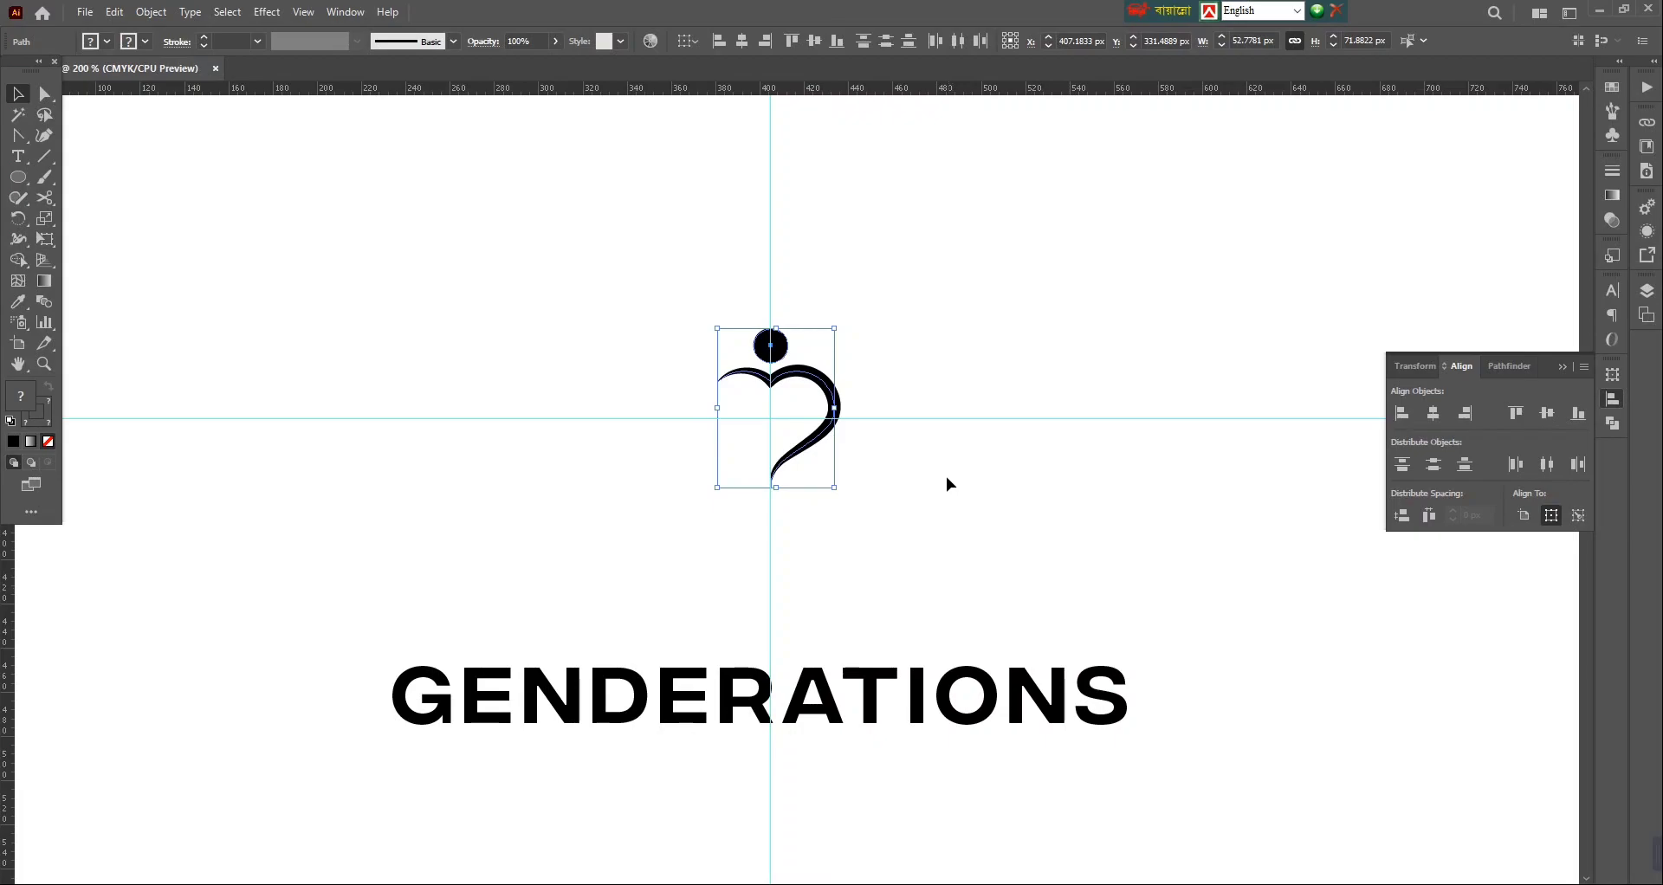
pyautogui.click(17, 221)
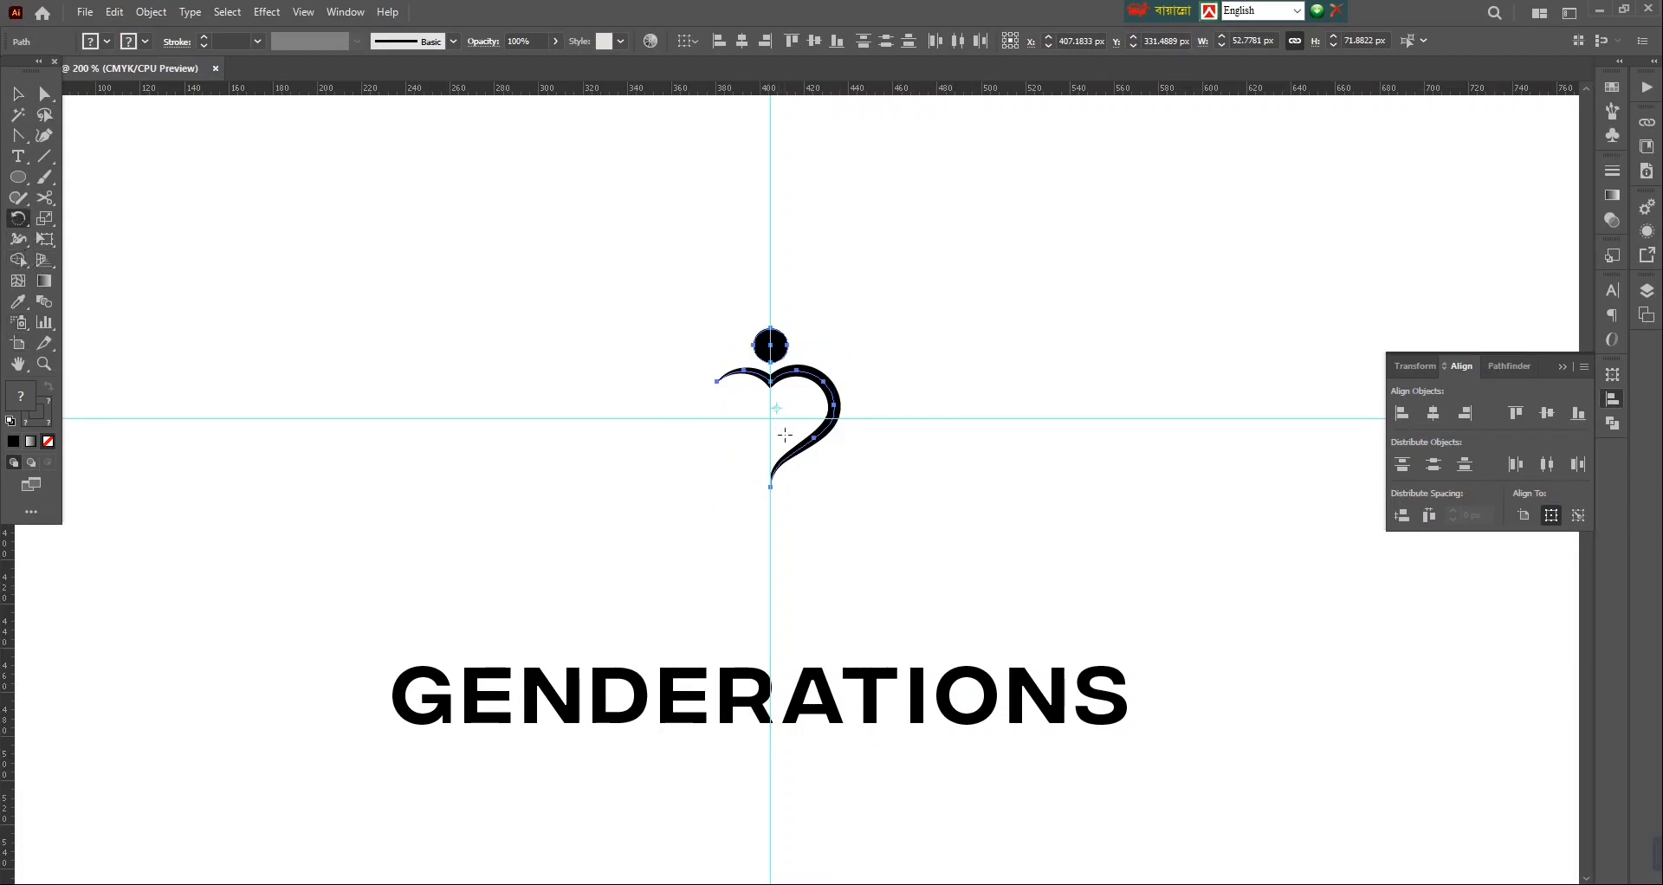
pyautogui.hotkey('ctrl', '=')
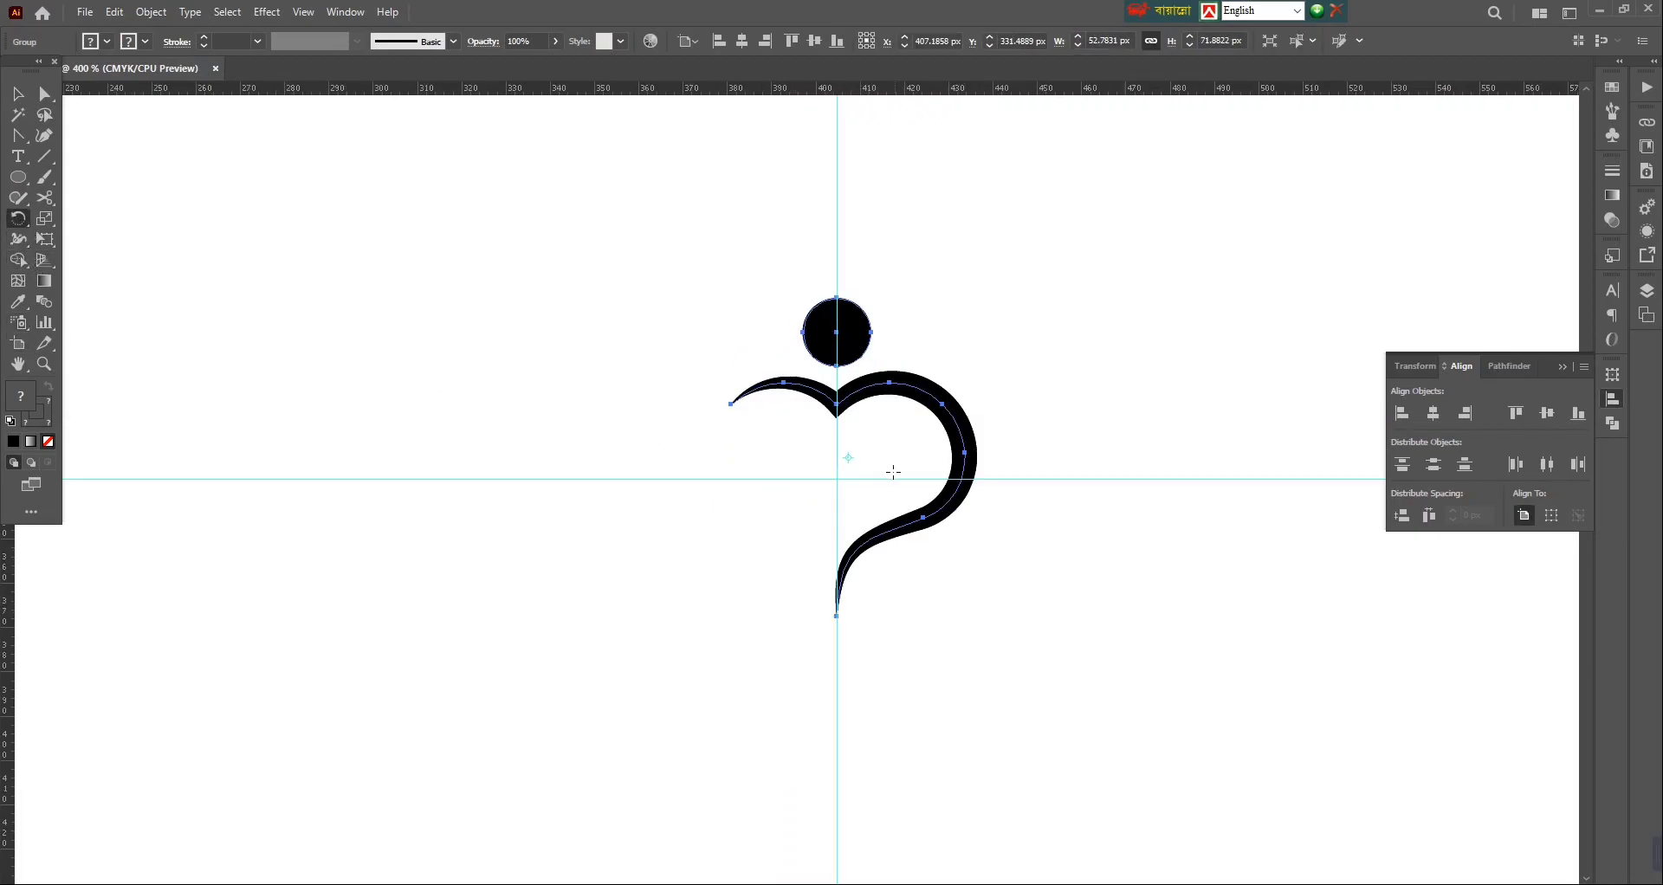
pyautogui.keyDown('alt'); pyautogui.click(843, 503); pyautogui.keyUp('alt')
pyautogui.write('120')
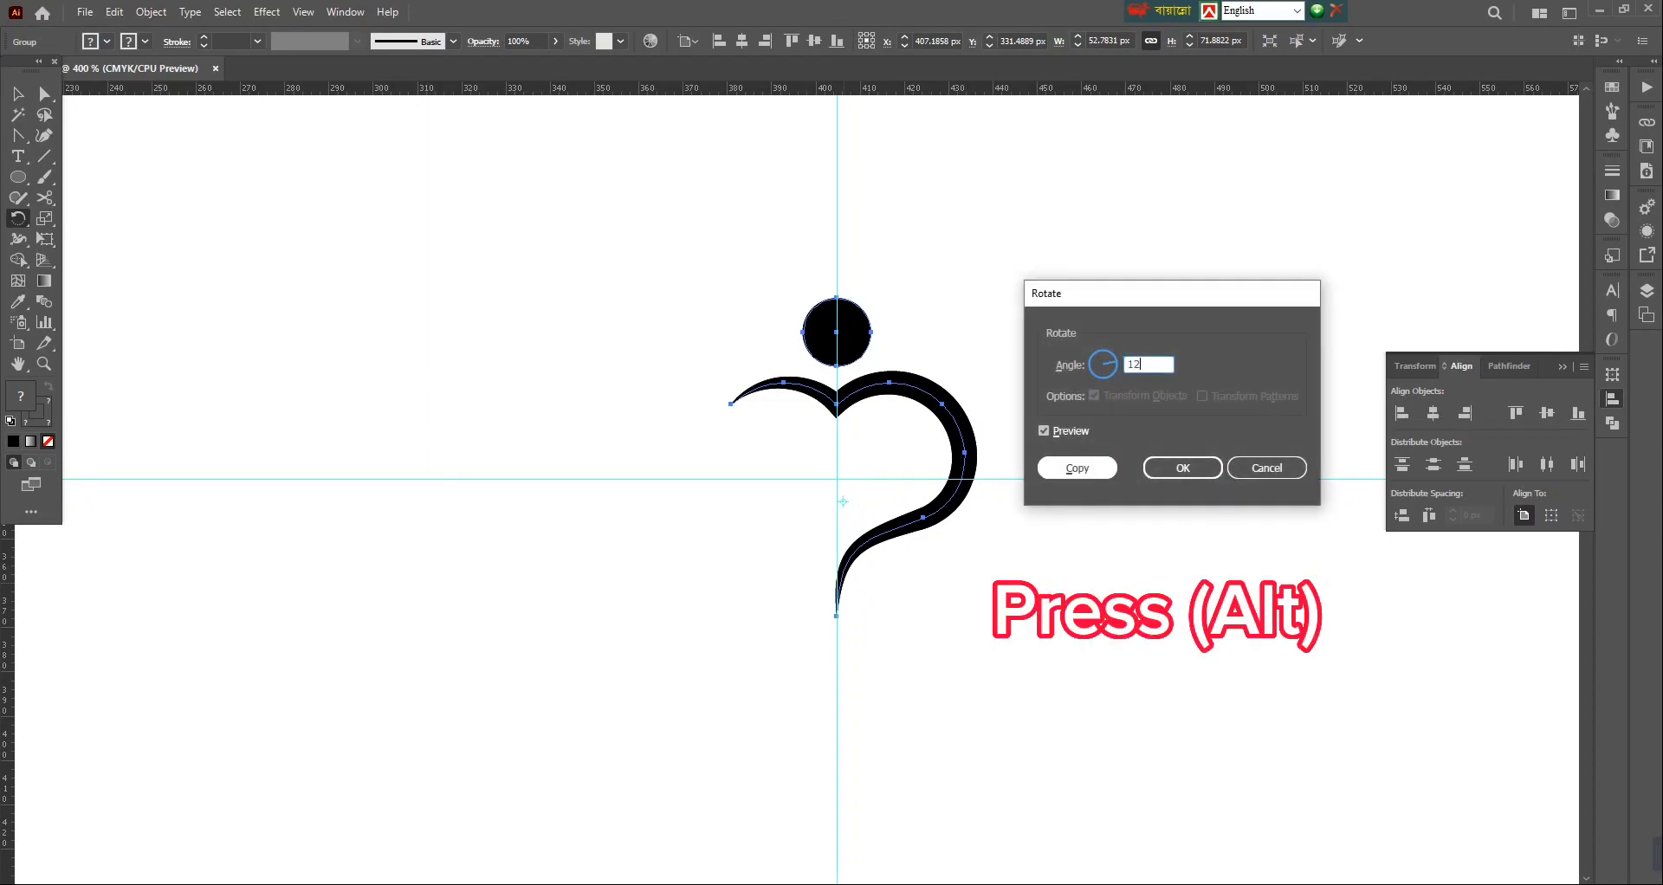
pyautogui.click(1077, 469)
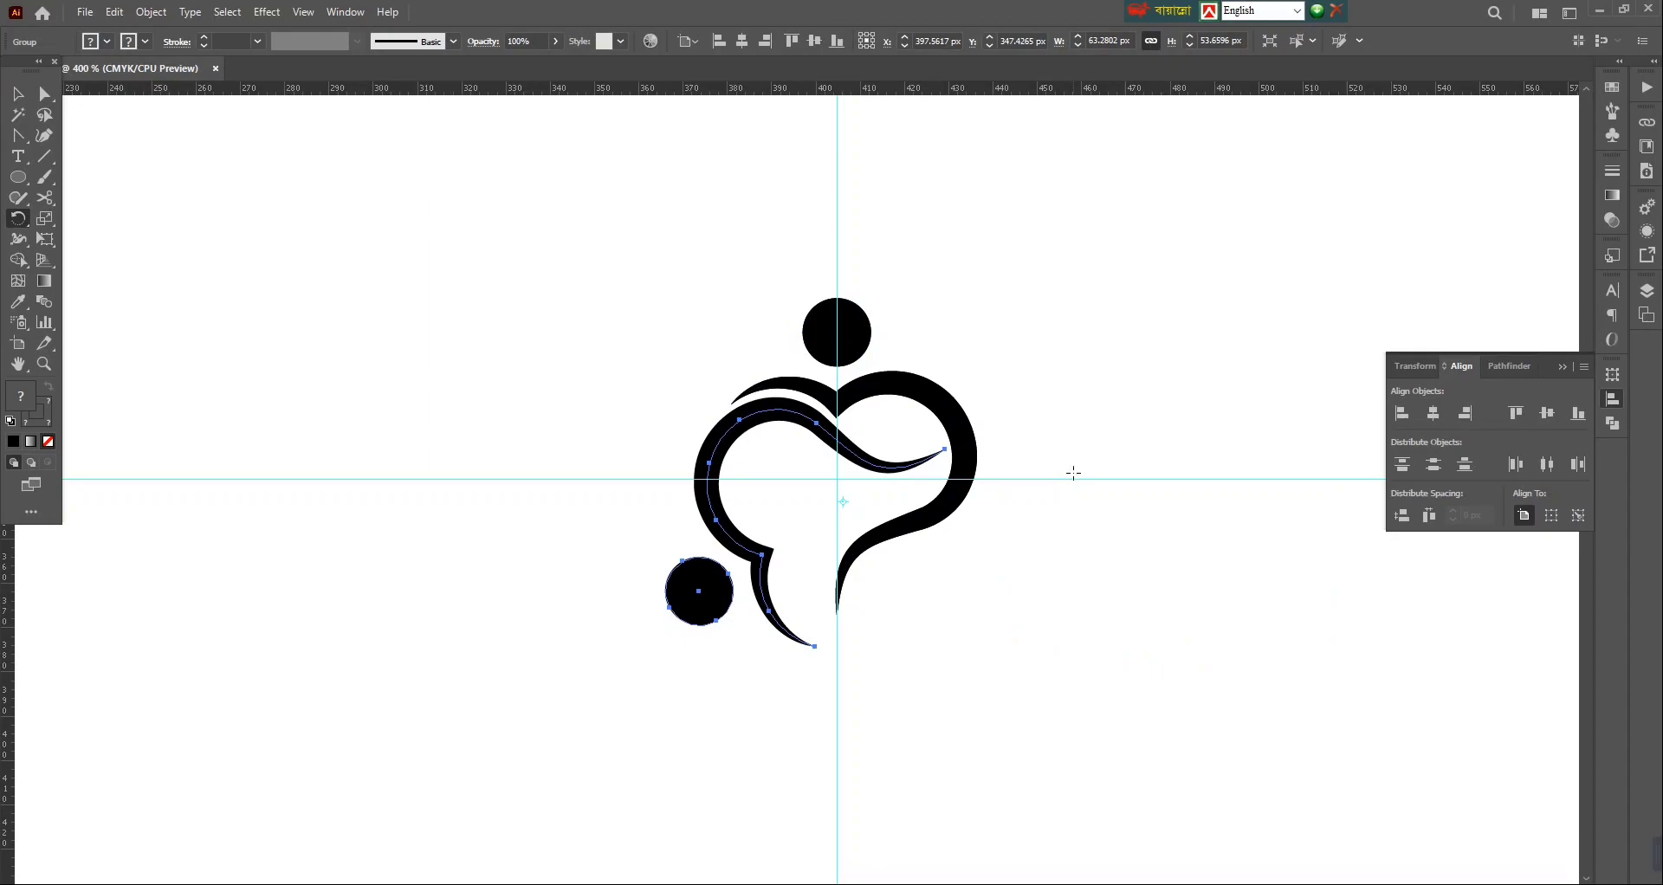
# Step: Repeat the 120° rotated copy to add the third figure, and delete the guides
pyautogui.hotkey('ctrl', 'd')
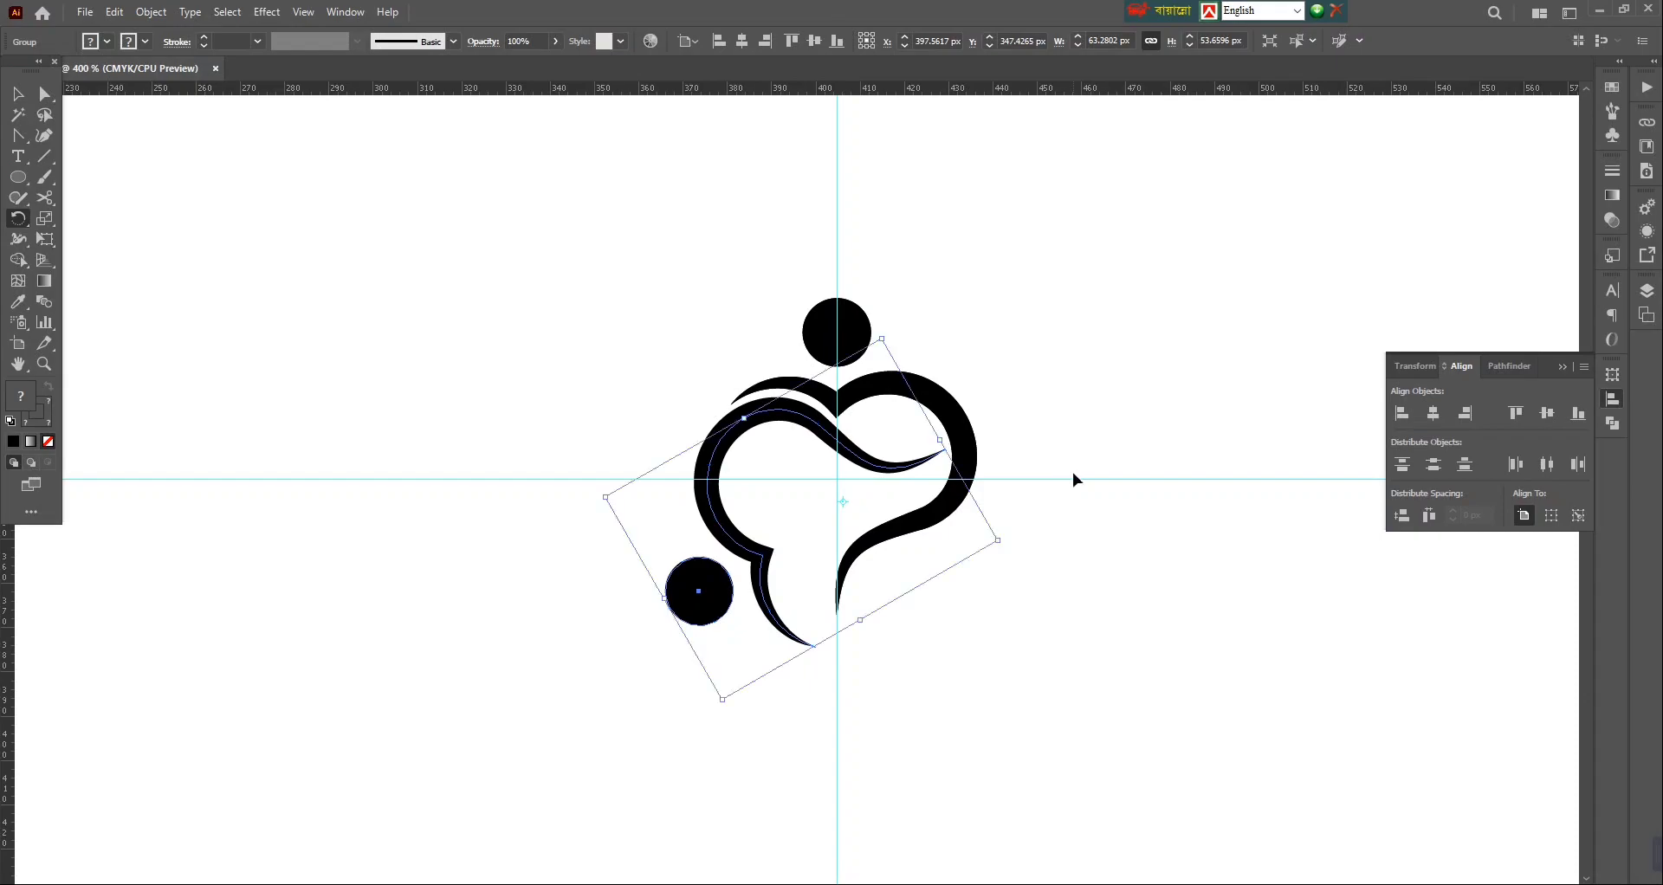
pyautogui.click(17, 94)
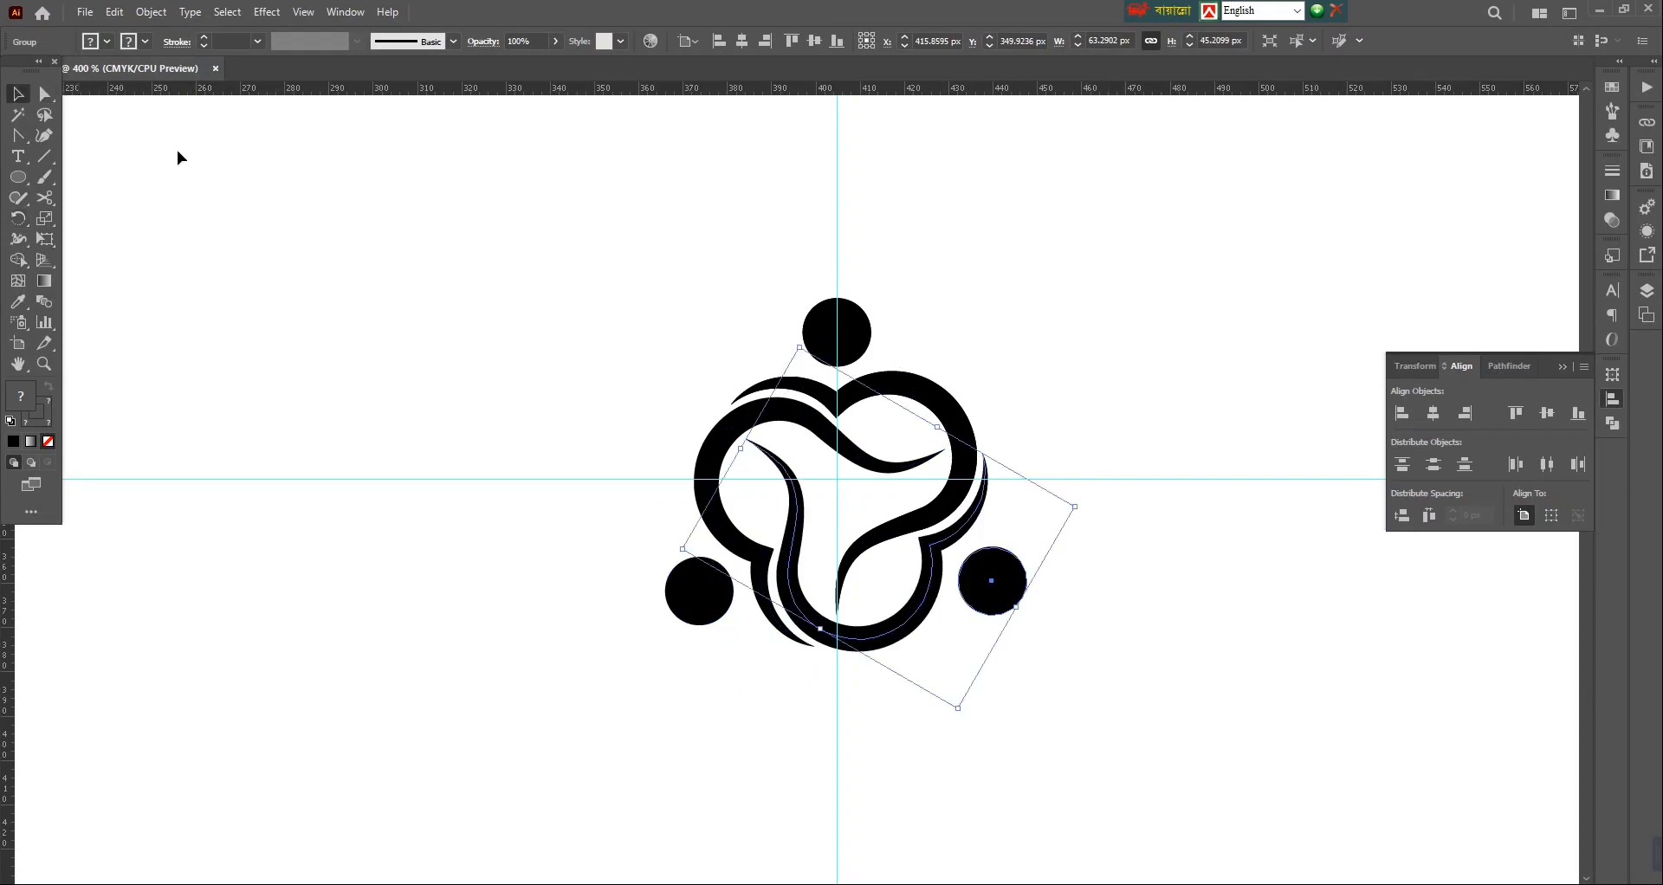
pyautogui.click(683, 231)
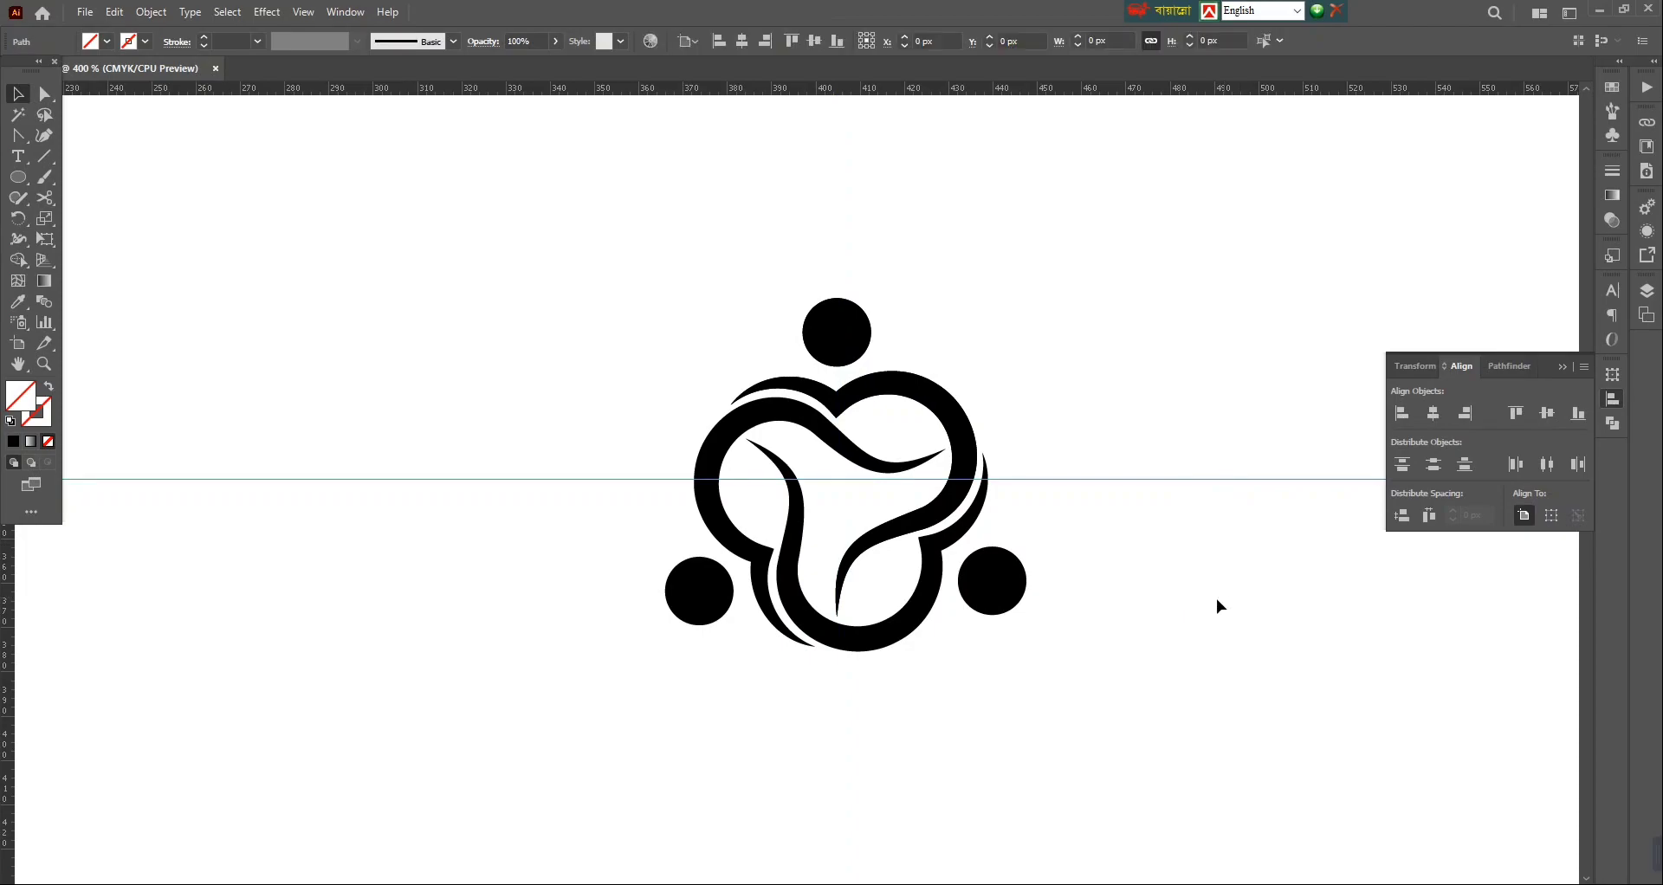
# Step: Ungroup the three figures and set the stroke weight of the three heart paths to 3 mm
pyautogui.moveTo(762, 681); pyautogui.dragTo(847, 518)
pyautogui.rightClick(833, 501)
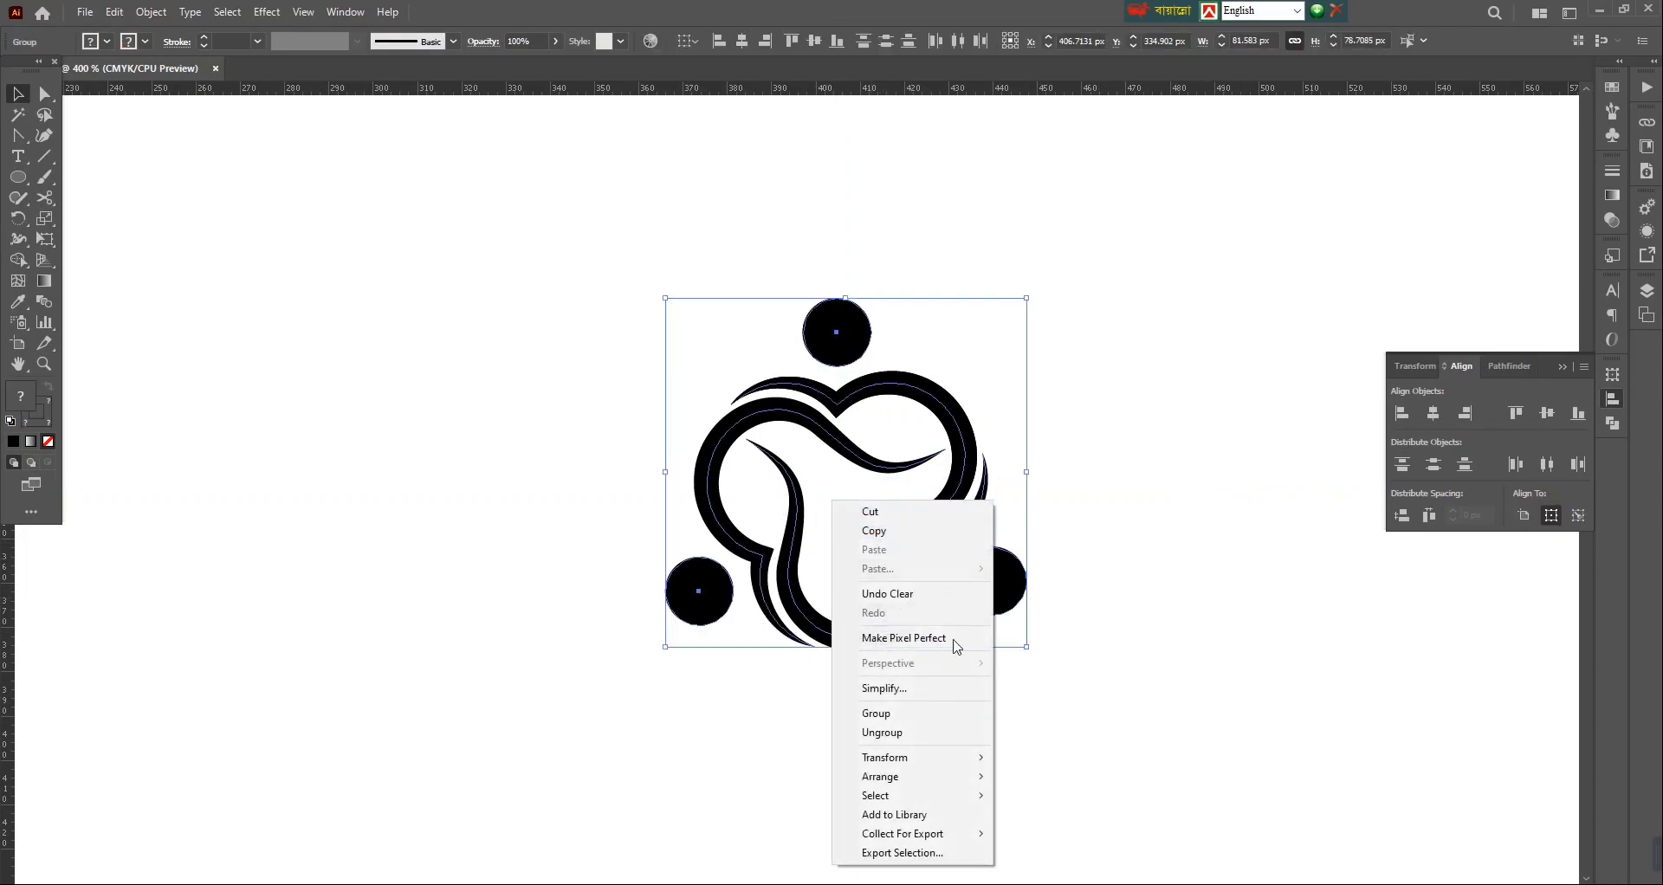
pyautogui.click(914, 733)
pyautogui.click(916, 539)
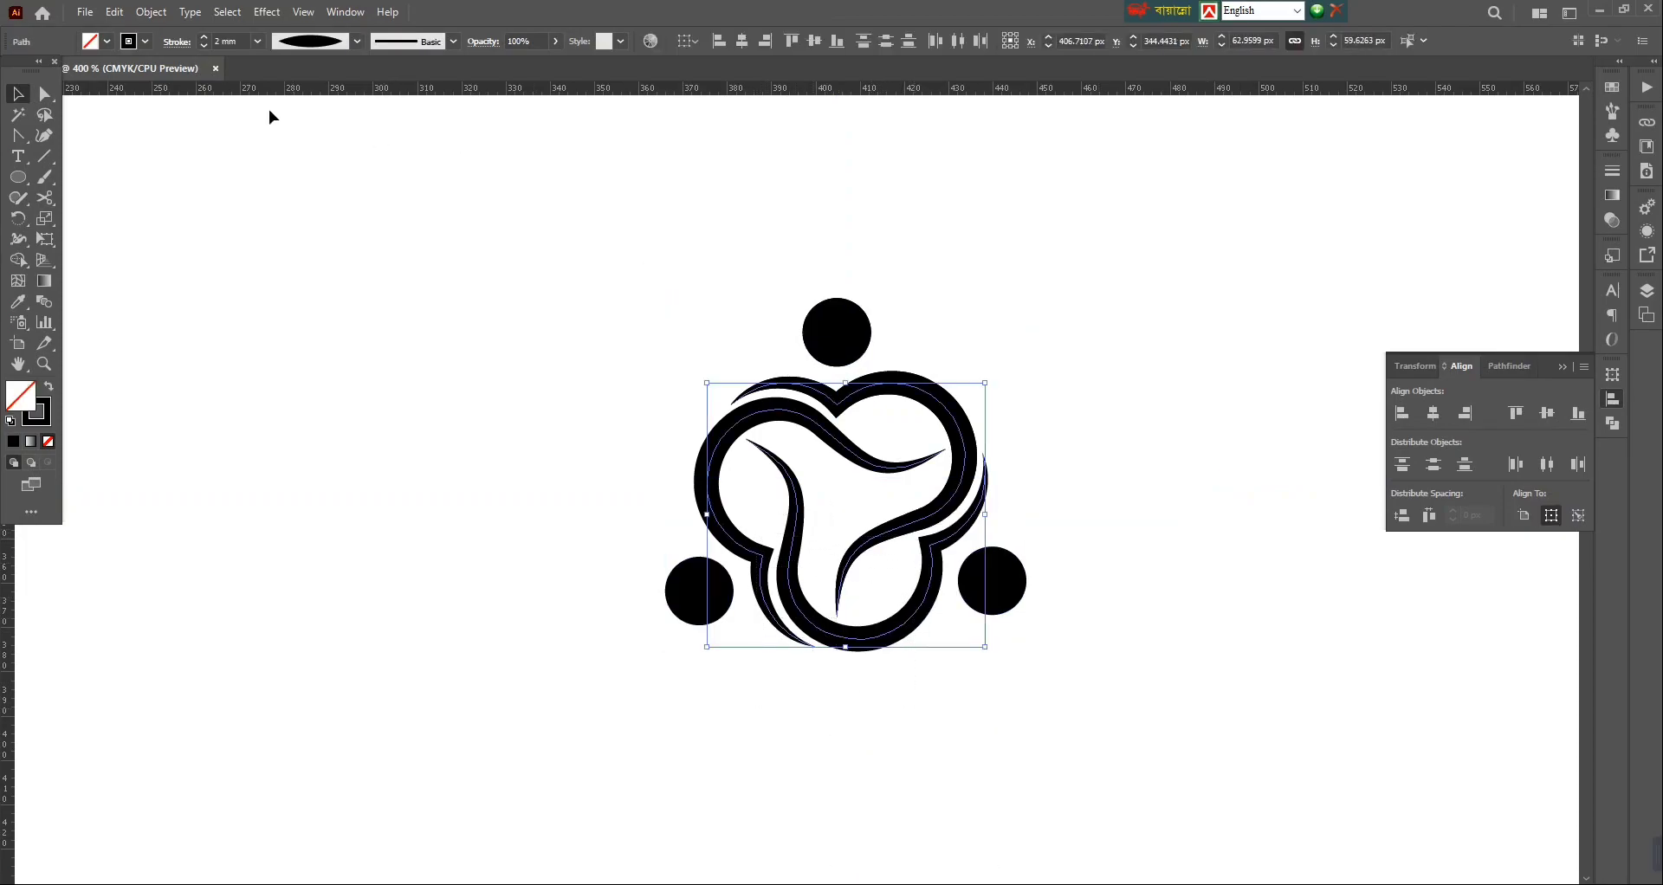
pyautogui.click(230, 41)
pyautogui.press('Up')
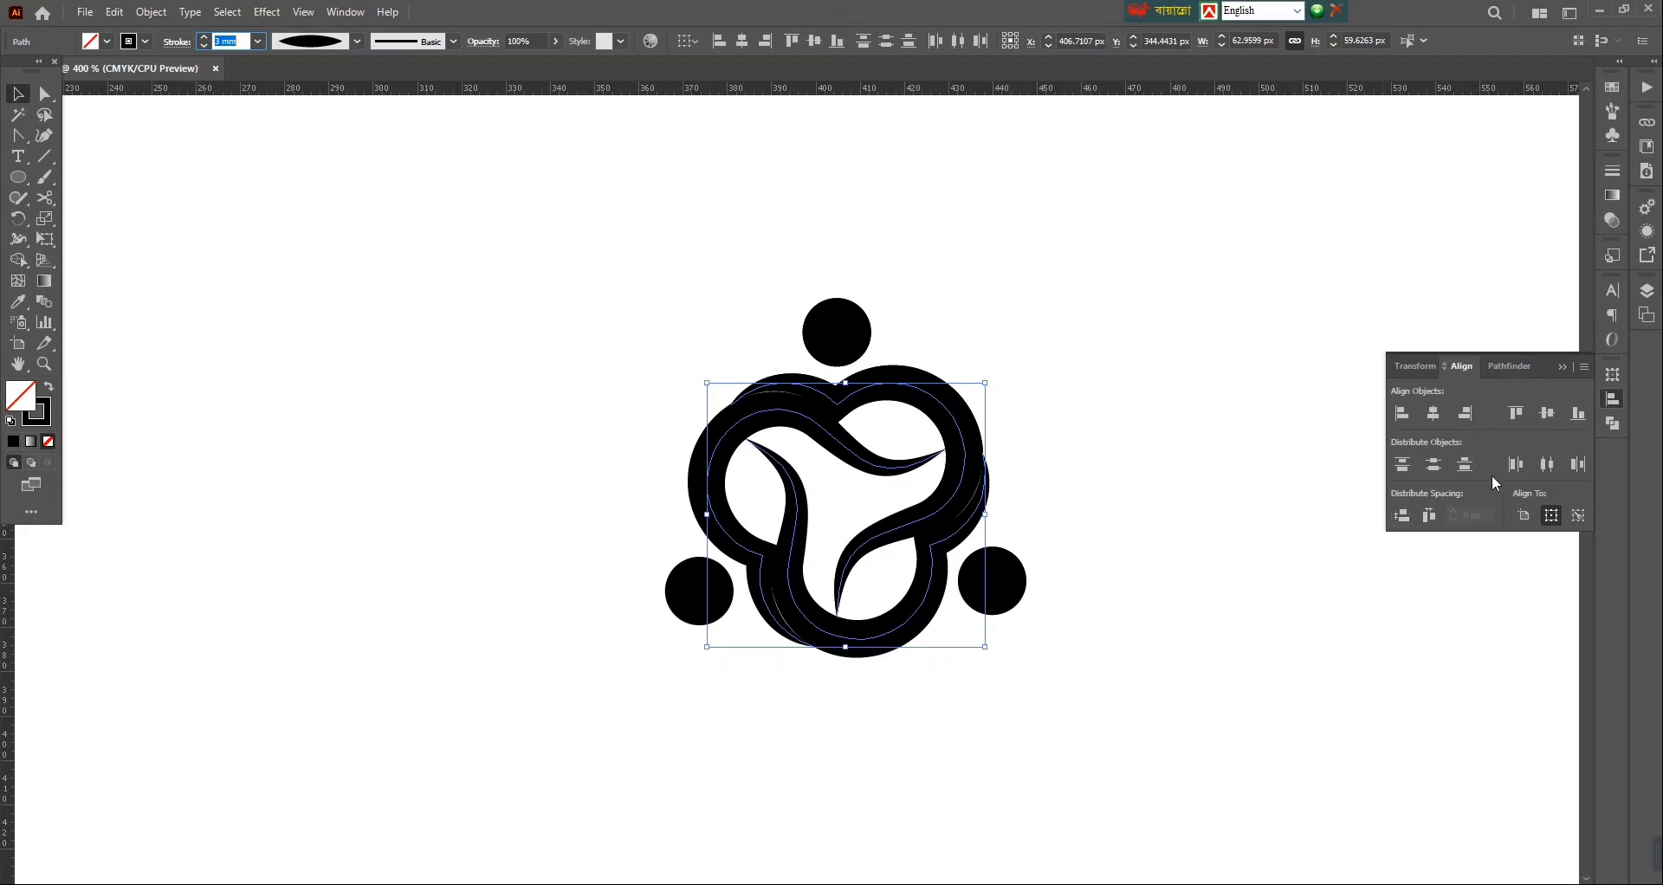
# Step: Expand the appearance of the three tapered heart strokes into filled shapes
pyautogui.click(150, 11)
pyautogui.click(199, 253)
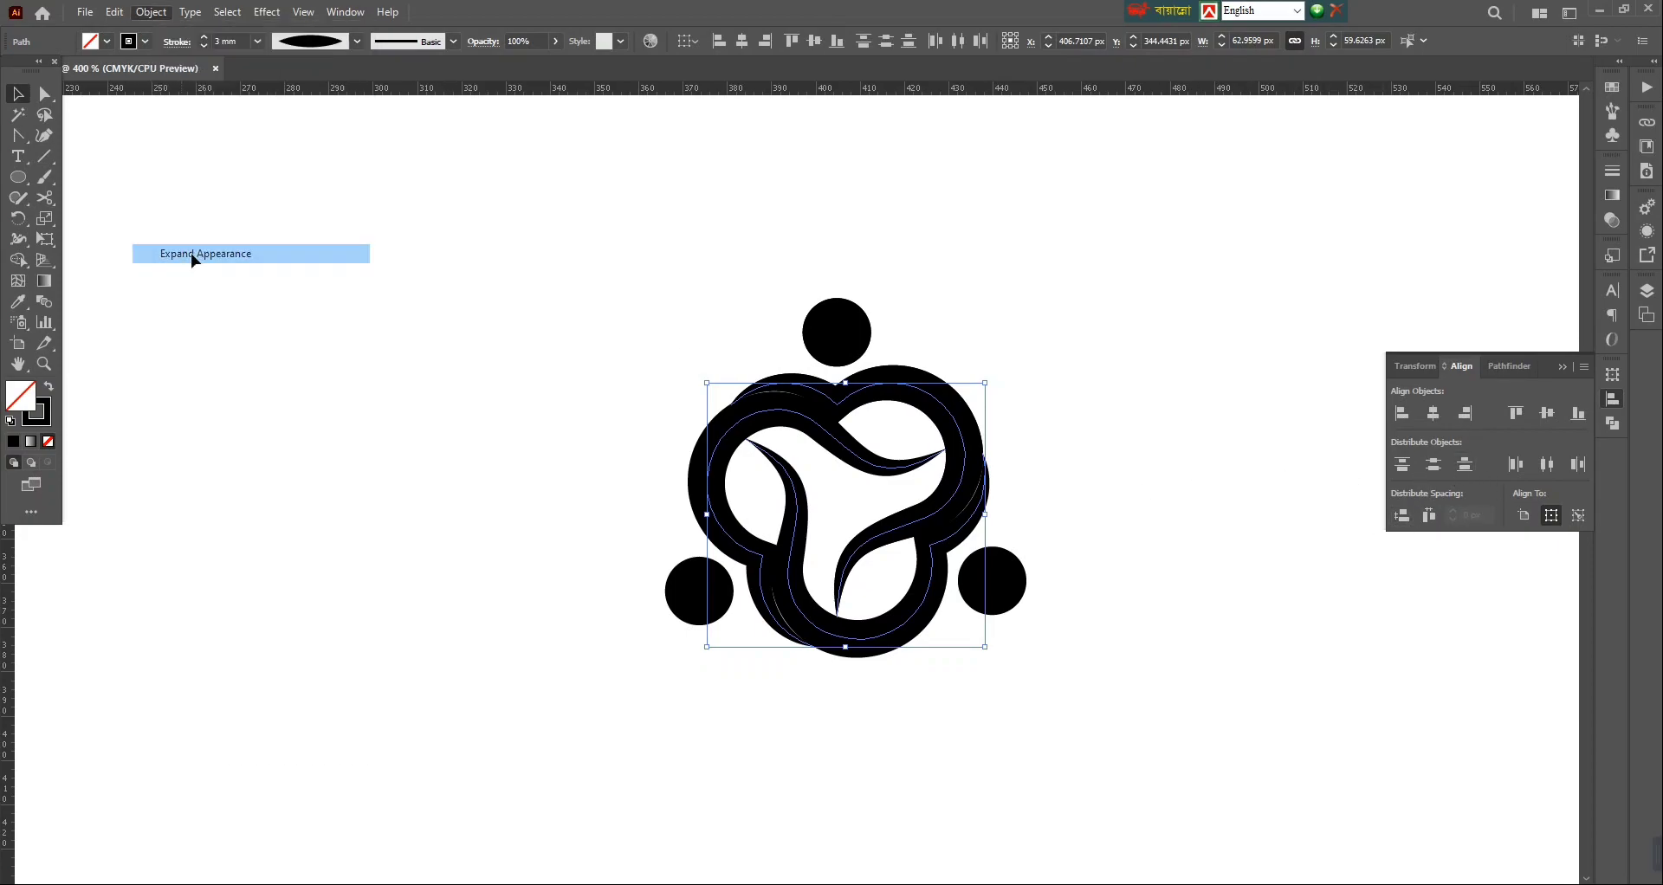
pyautogui.click(1064, 404)
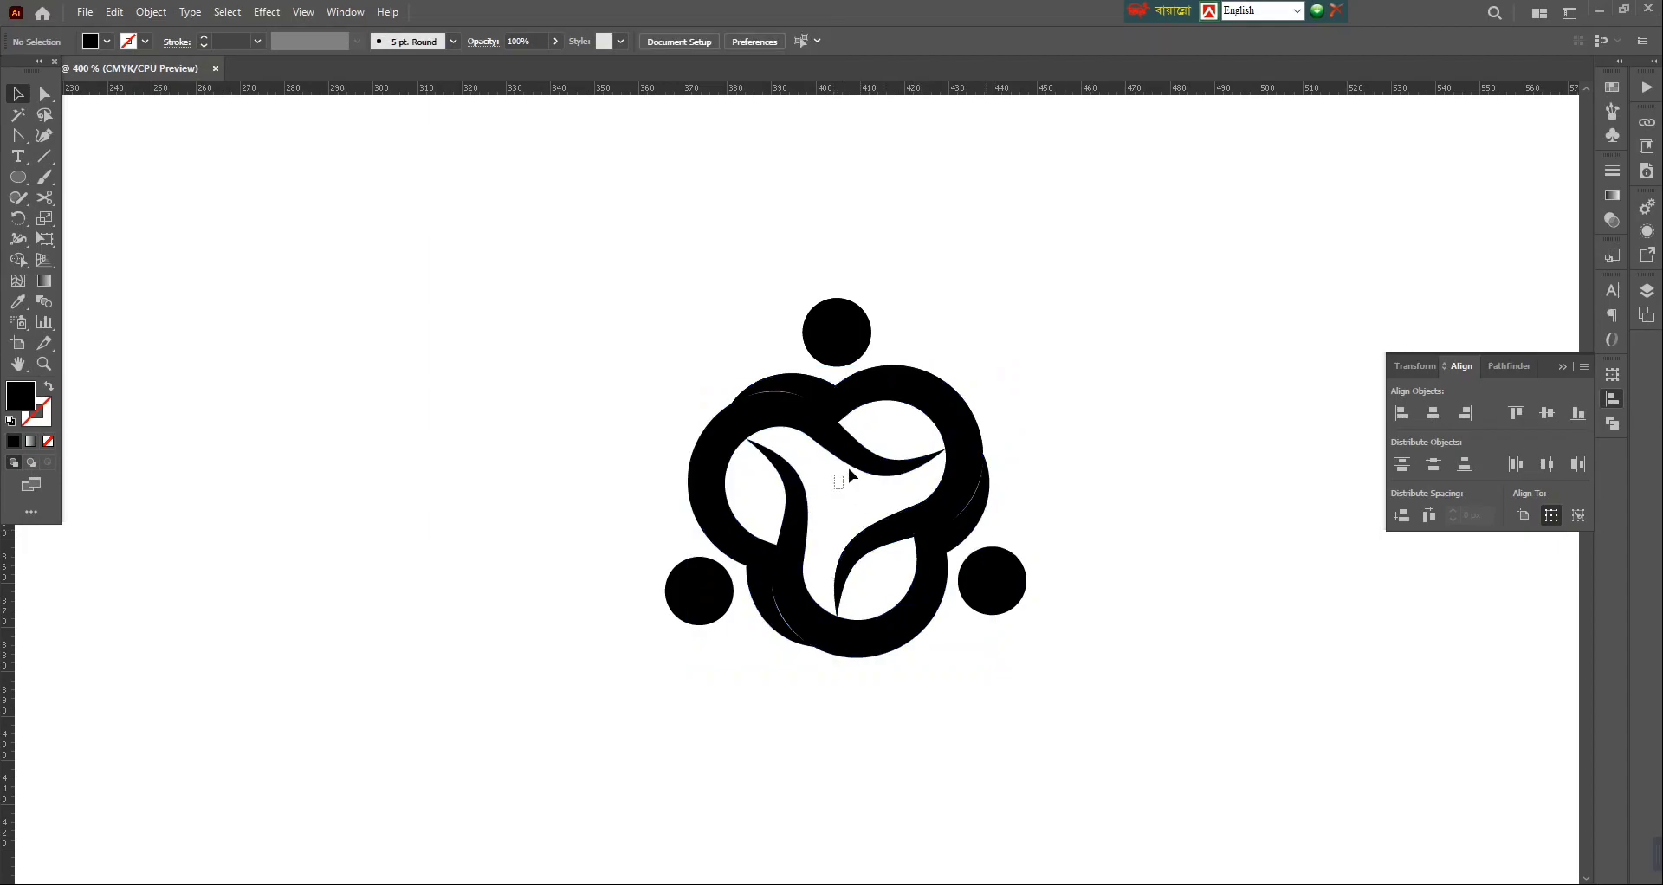
pyautogui.click(875, 447)
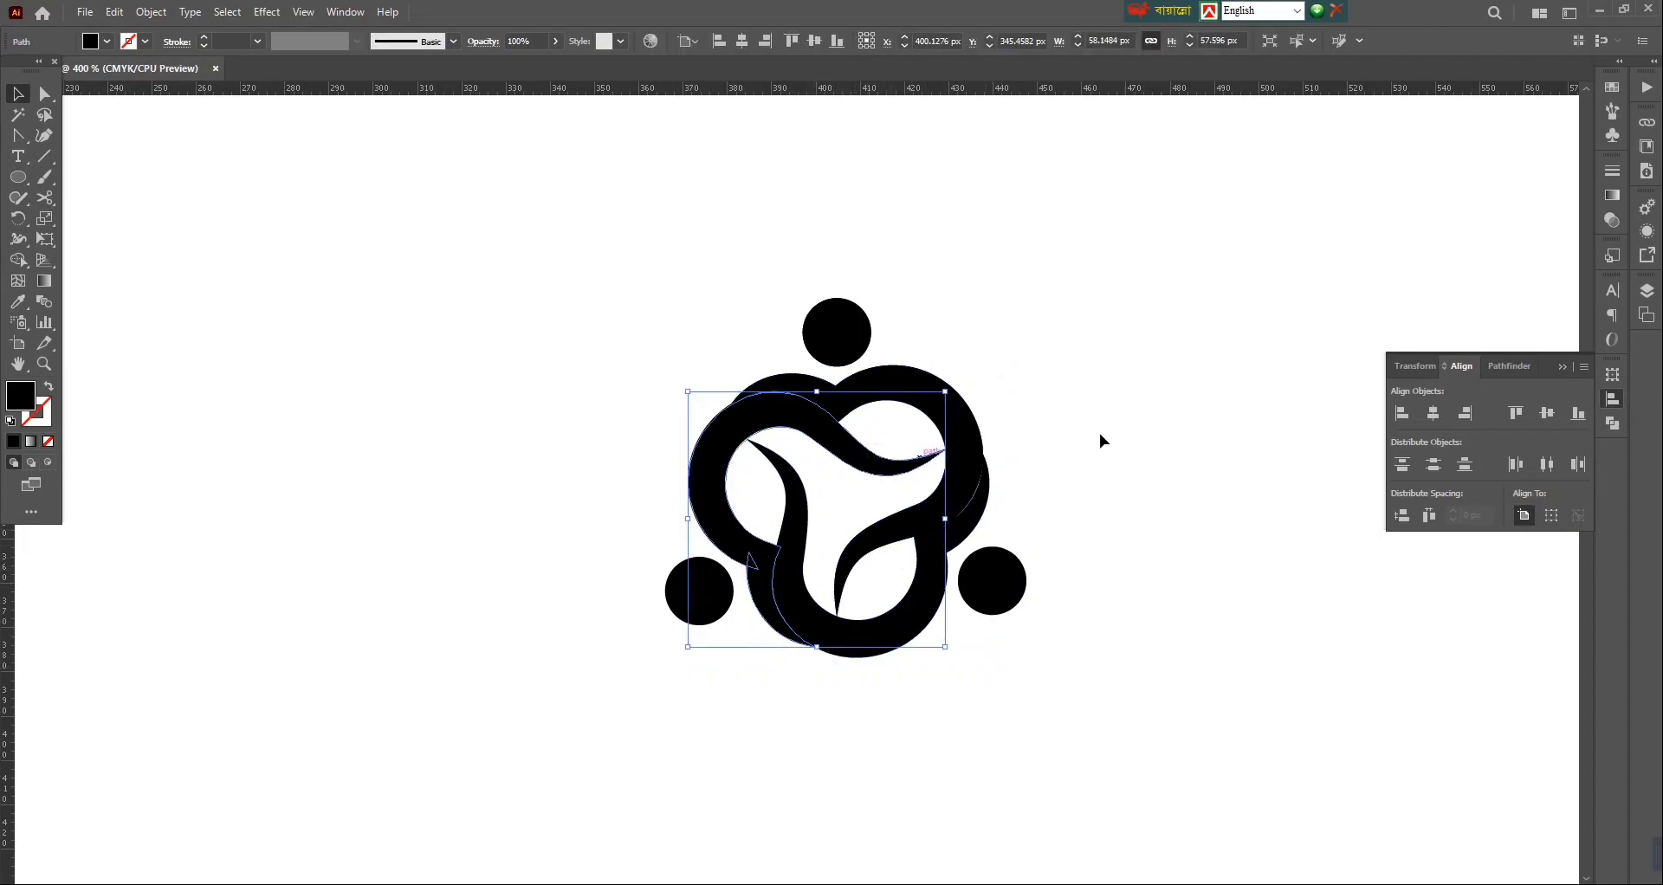
pyautogui.click(1509, 366)
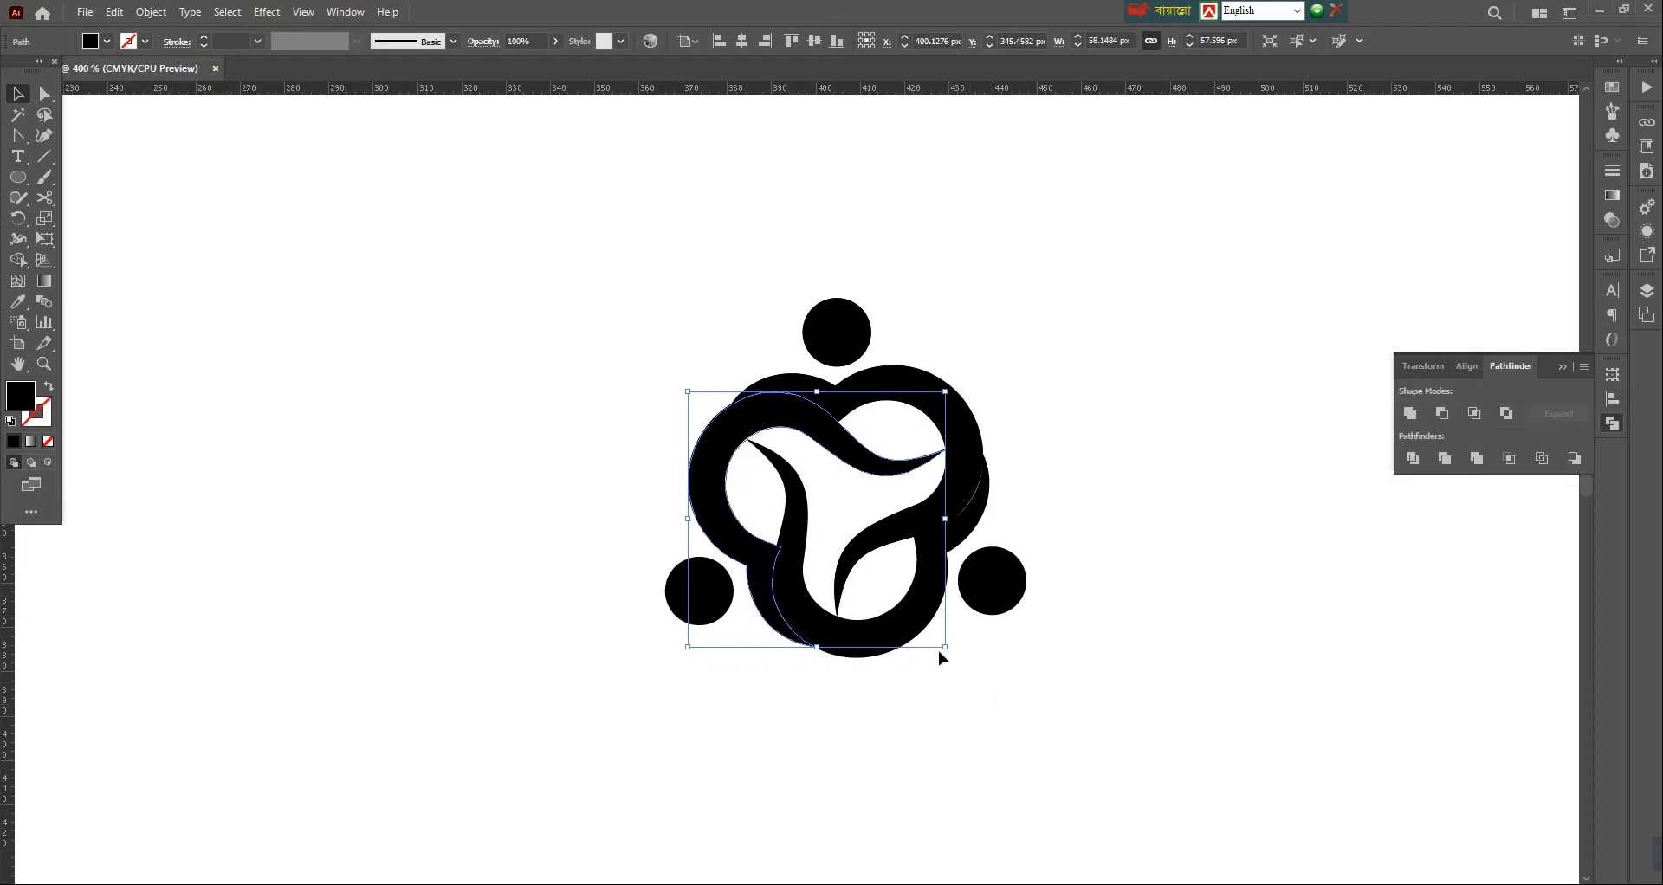
pyautogui.click(911, 614)
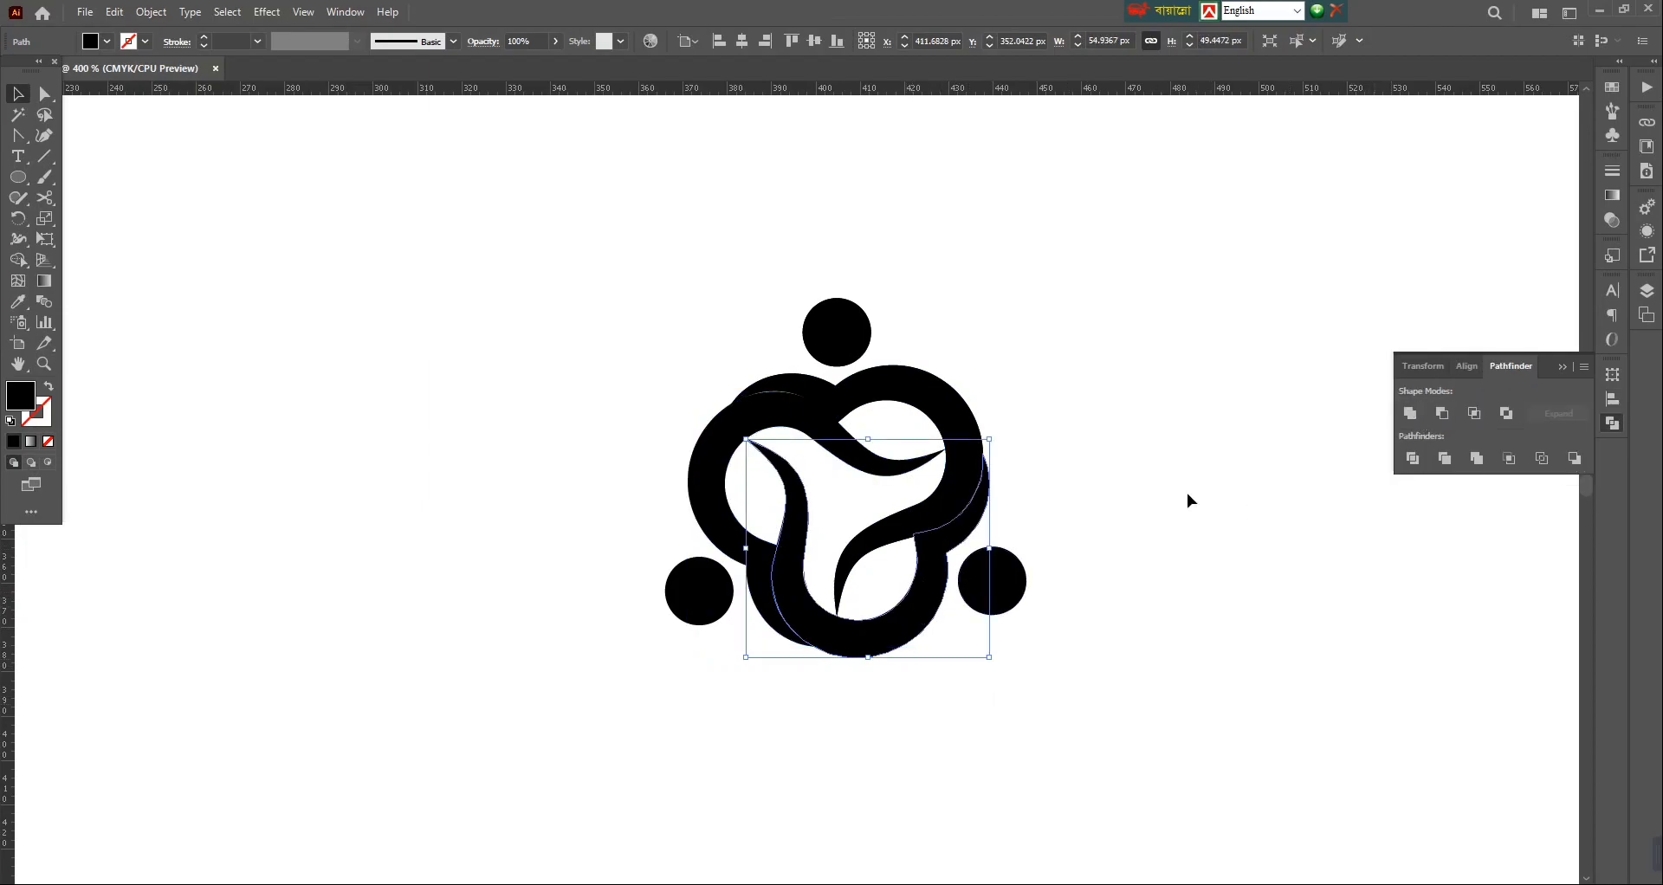
pyautogui.click(915, 548)
pyautogui.click(1411, 414)
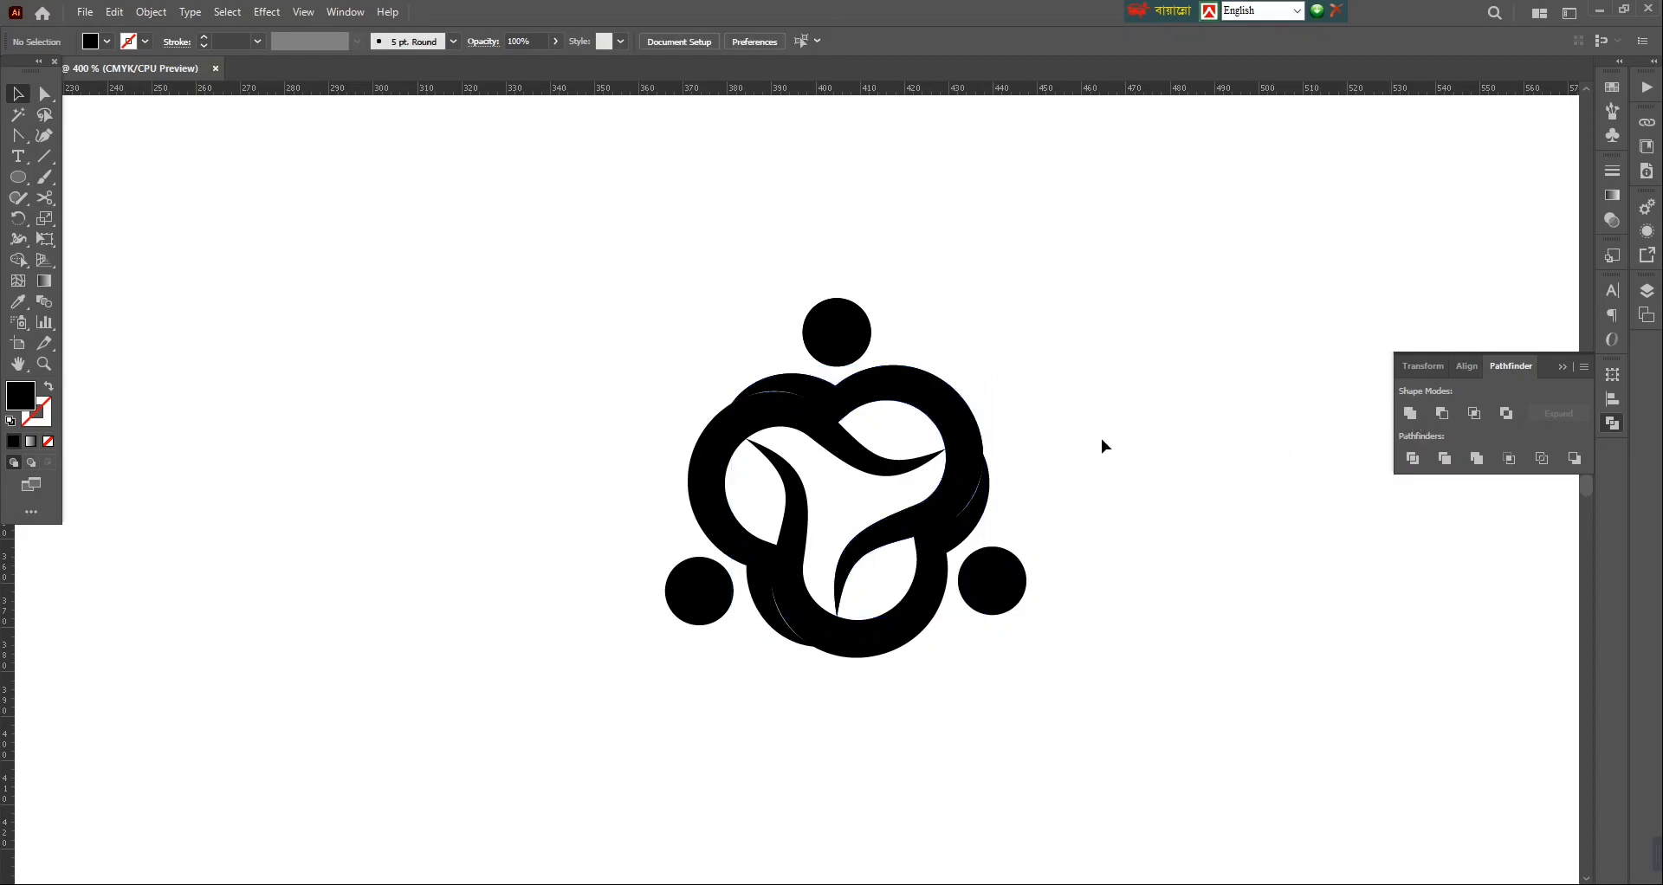
# Step: Create a 2 px offset path with miter joins around the left heart shape
pyautogui.click(846, 450)
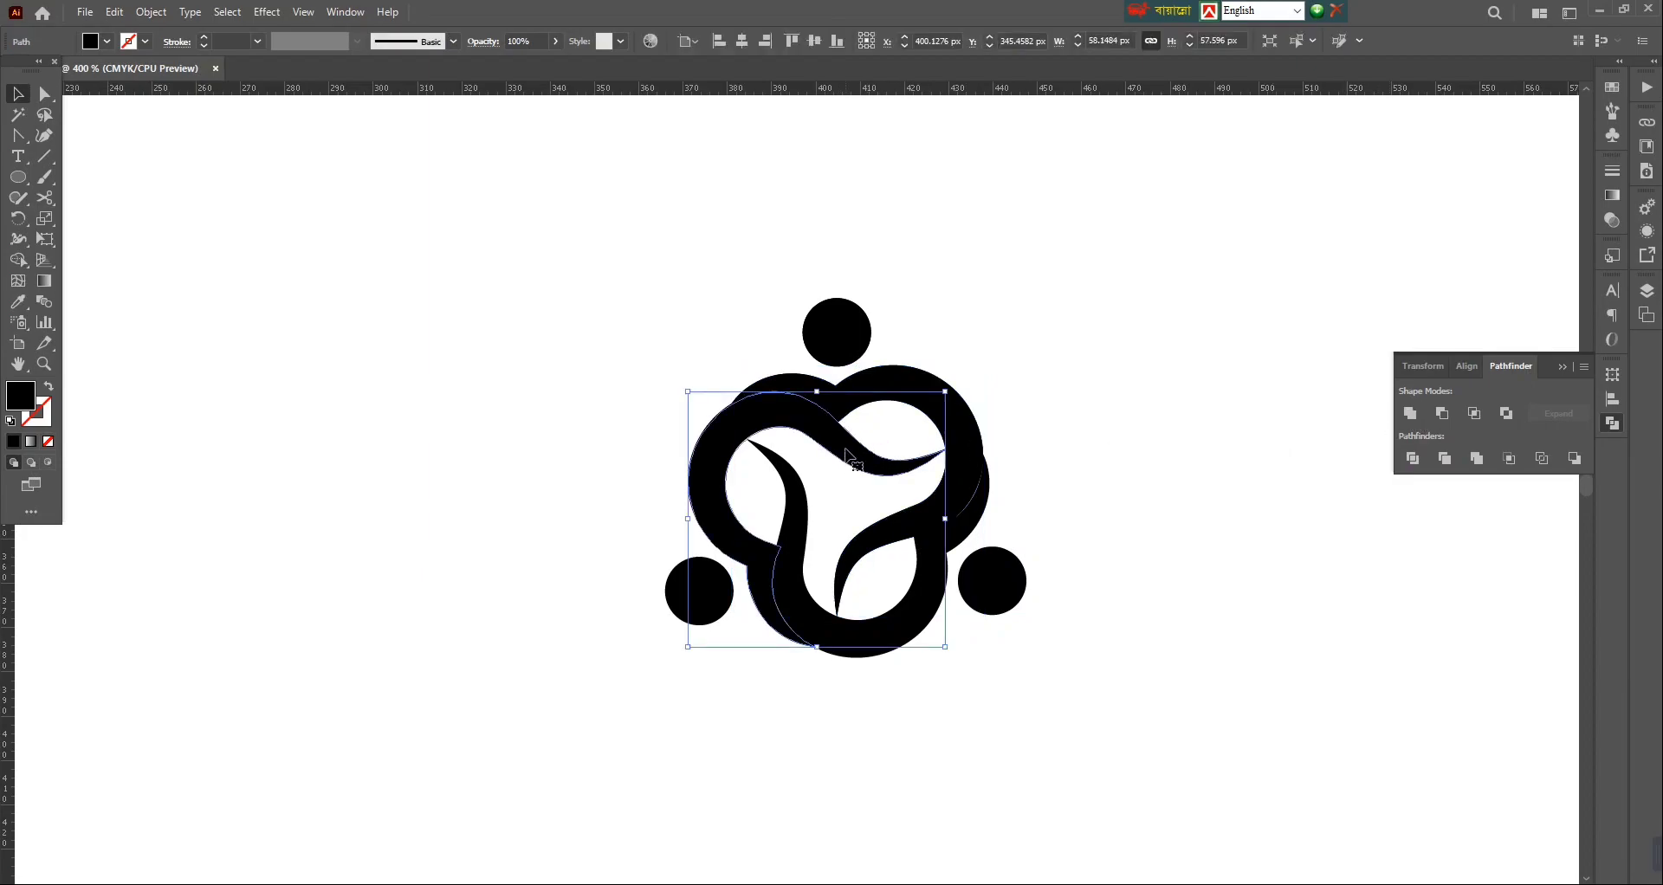
pyautogui.click(151, 11)
pyautogui.moveTo(193, 443)
pyautogui.click(475, 506)
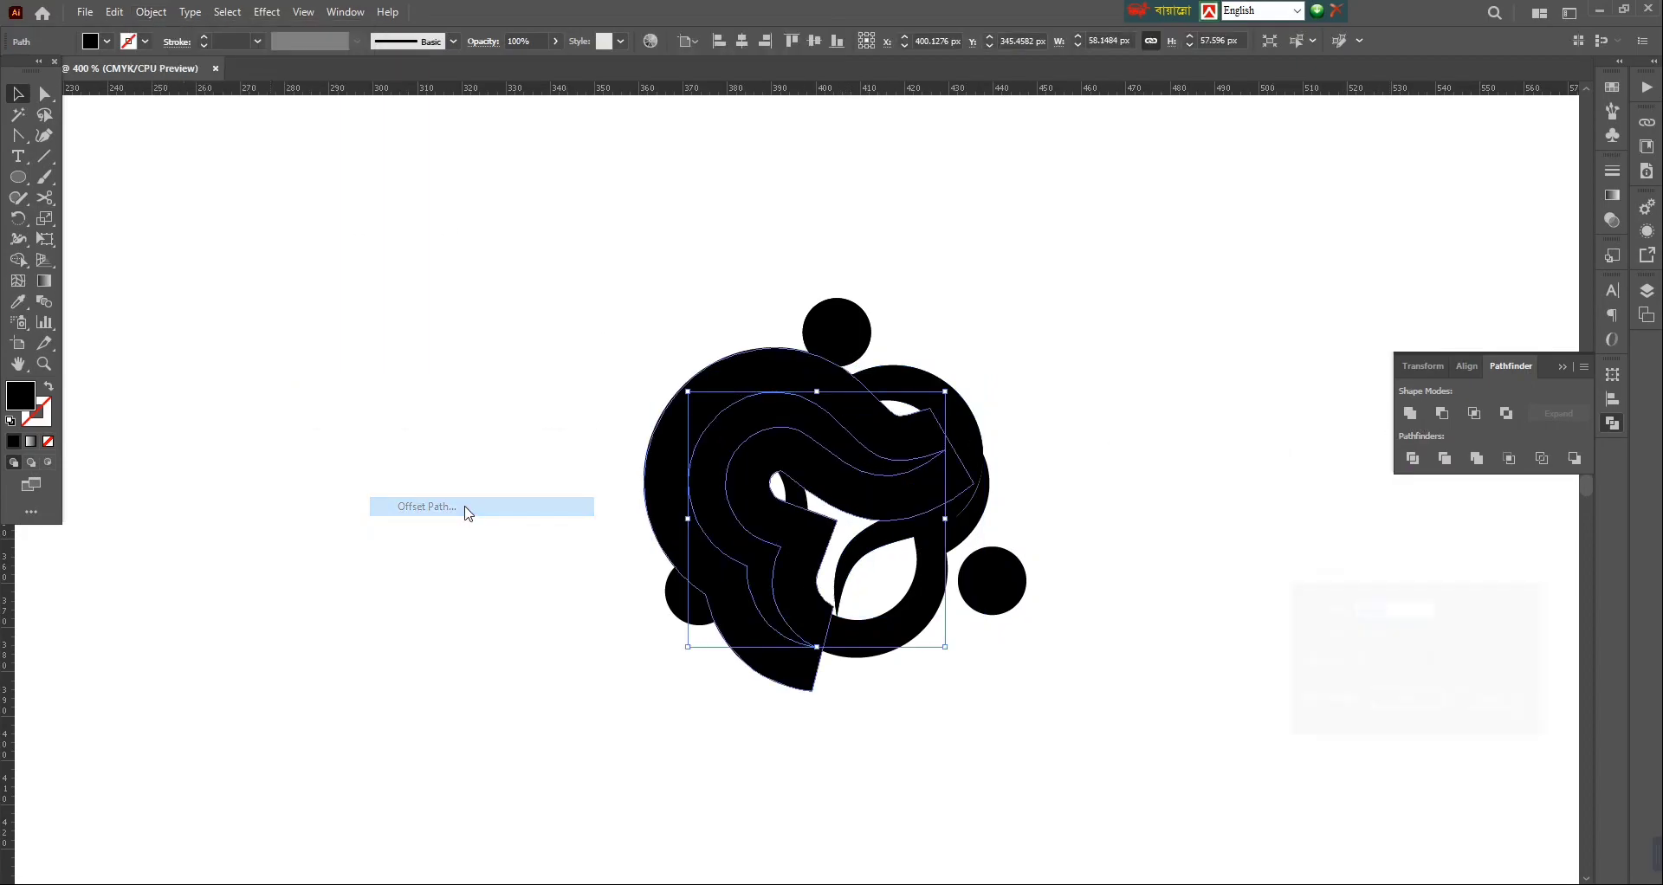
pyautogui.write('3')
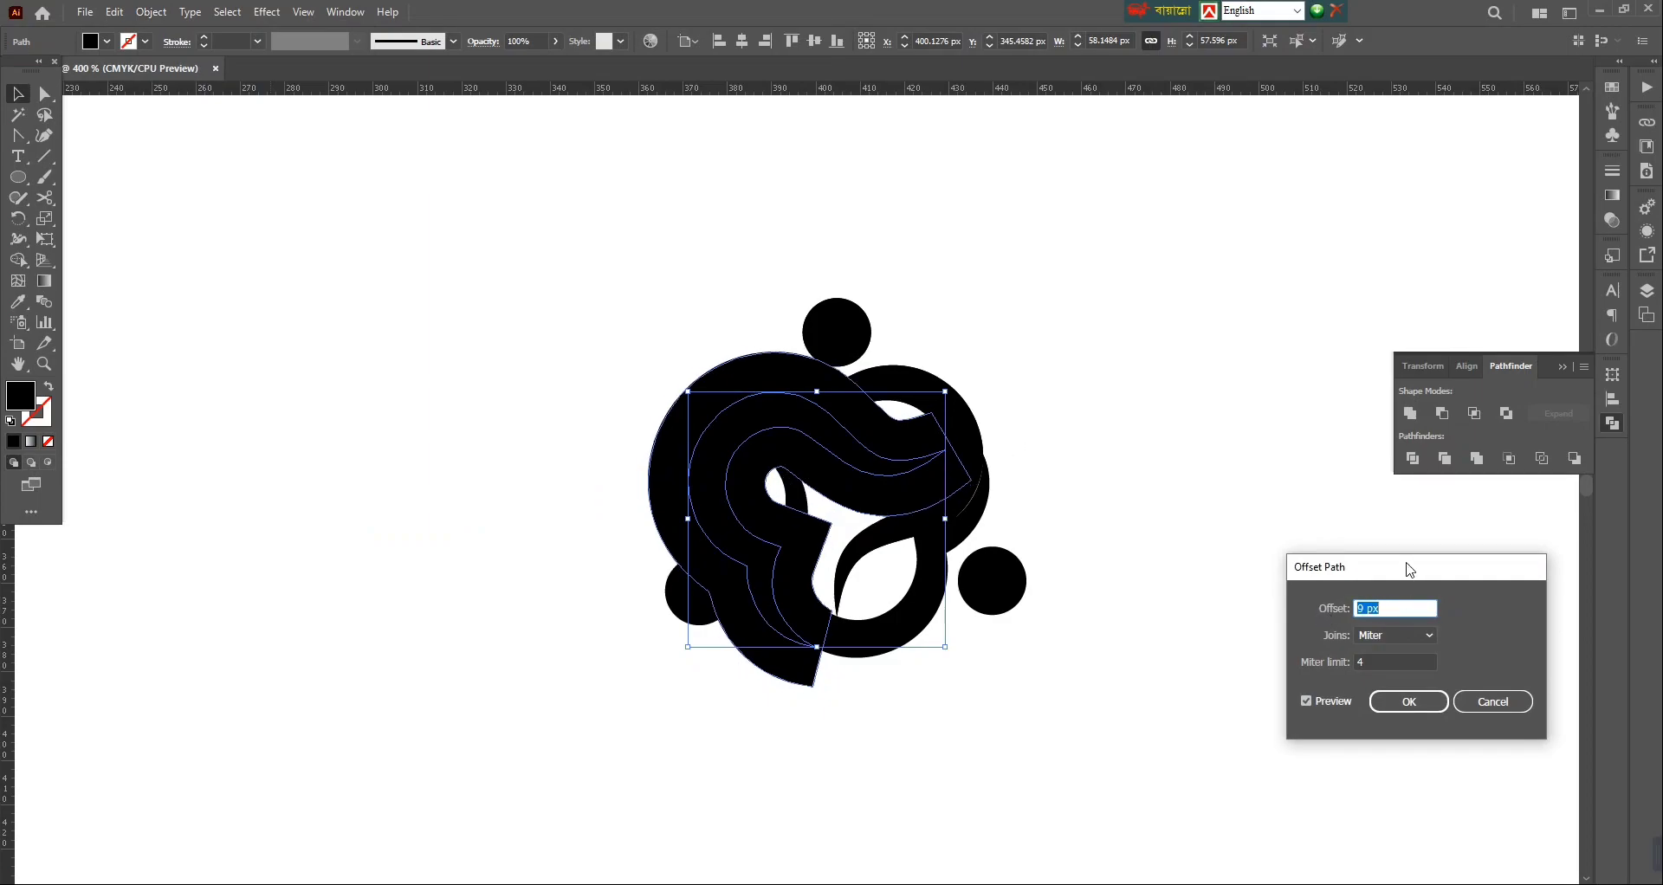
pyautogui.press('Down')
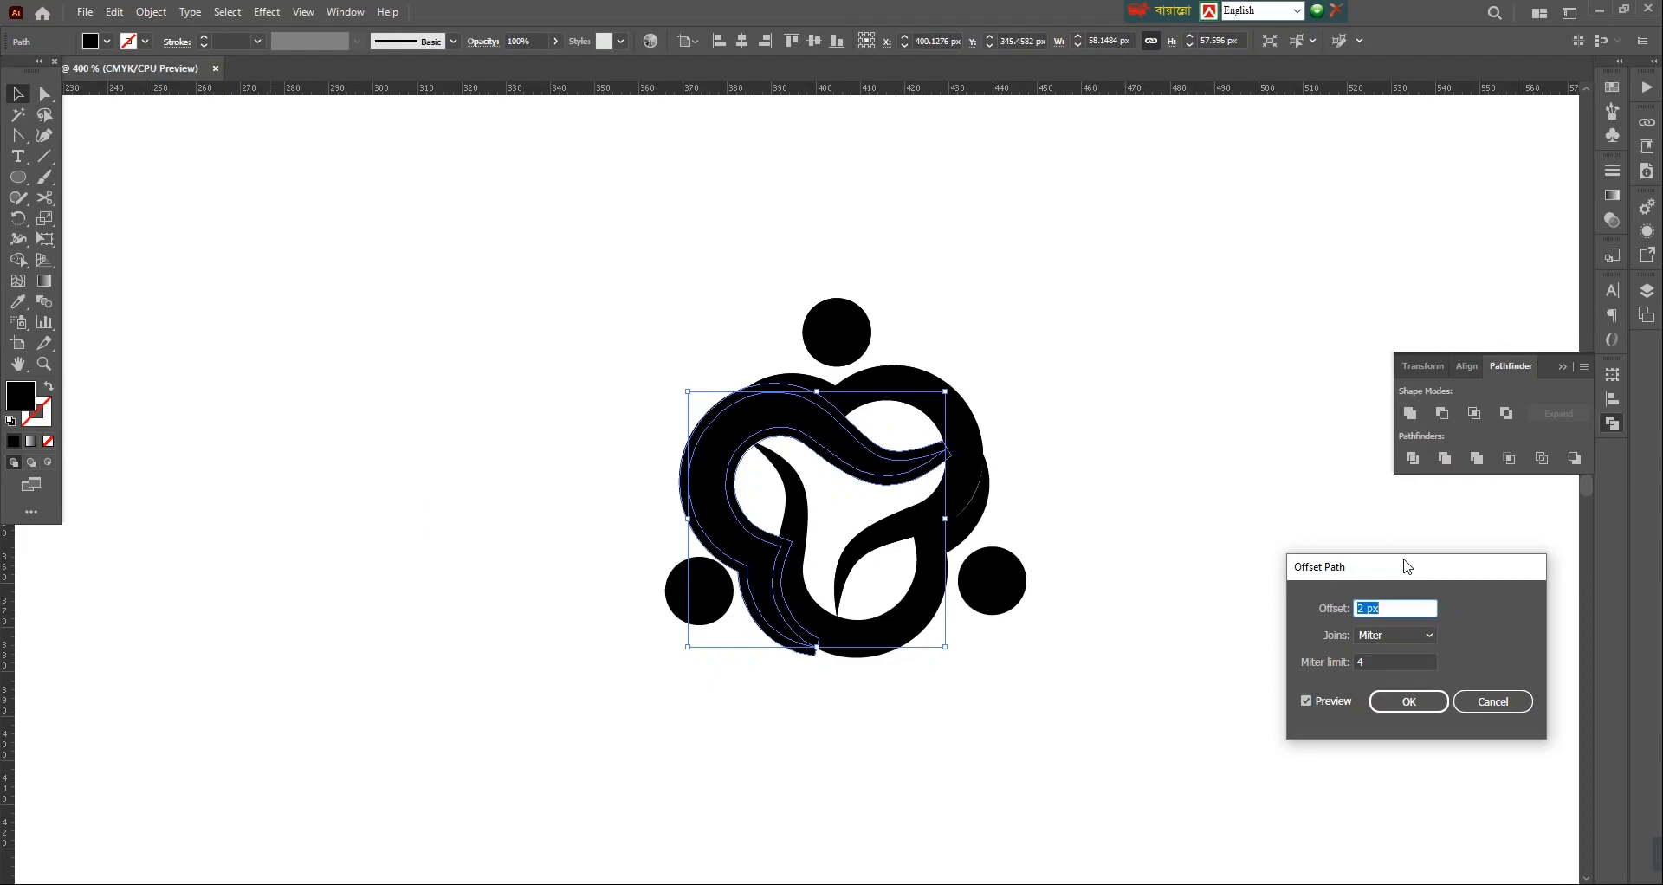
pyautogui.click(1396, 703)
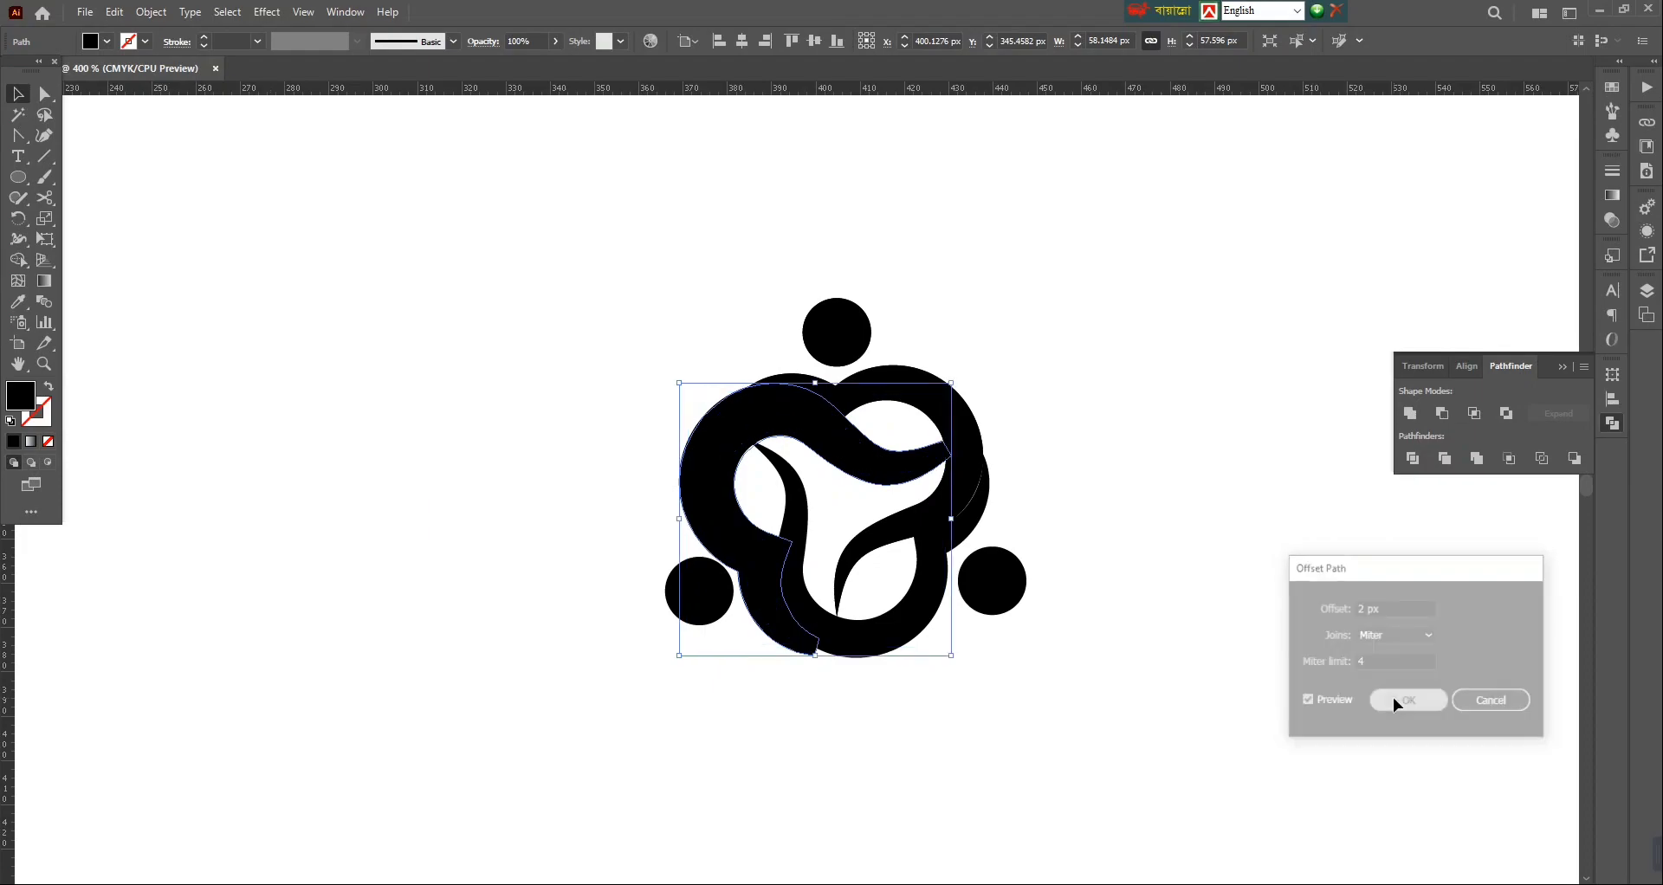
# Step: Cut the left heart's offset outline out of the upper-right heart with Shape Builder and delete the leftover overlap to open a gap
pyautogui.keyDown('shift'); pyautogui.click(879, 405); pyautogui.keyUp('shift')
pyautogui.click(17, 259)
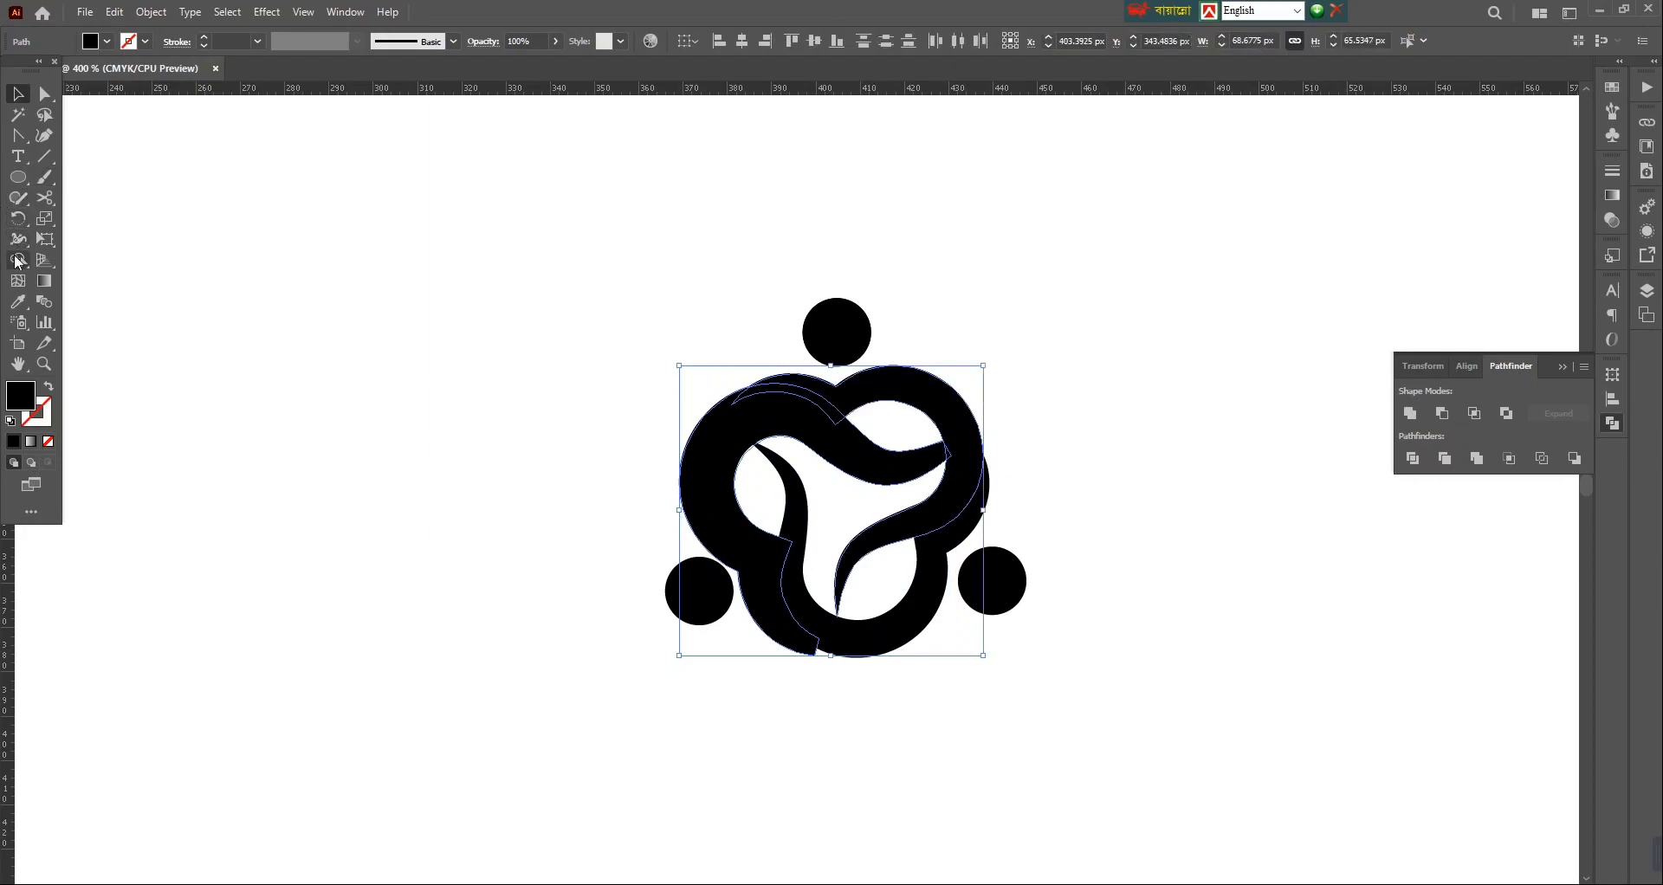
pyautogui.click(791, 396)
pyautogui.press('v')
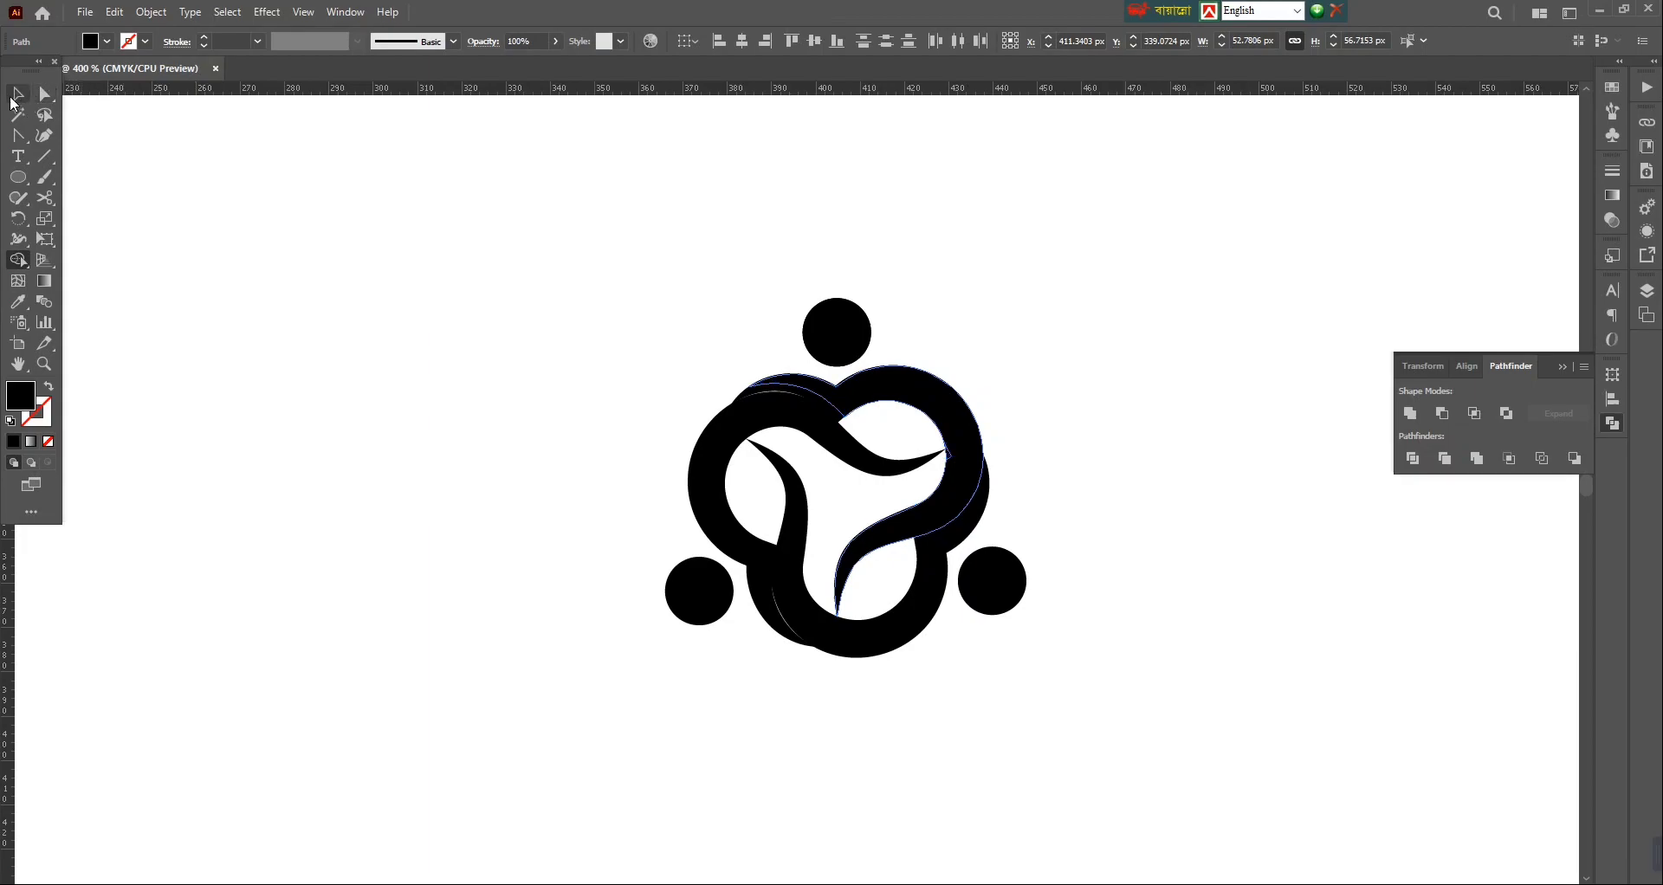
pyautogui.click(1068, 415)
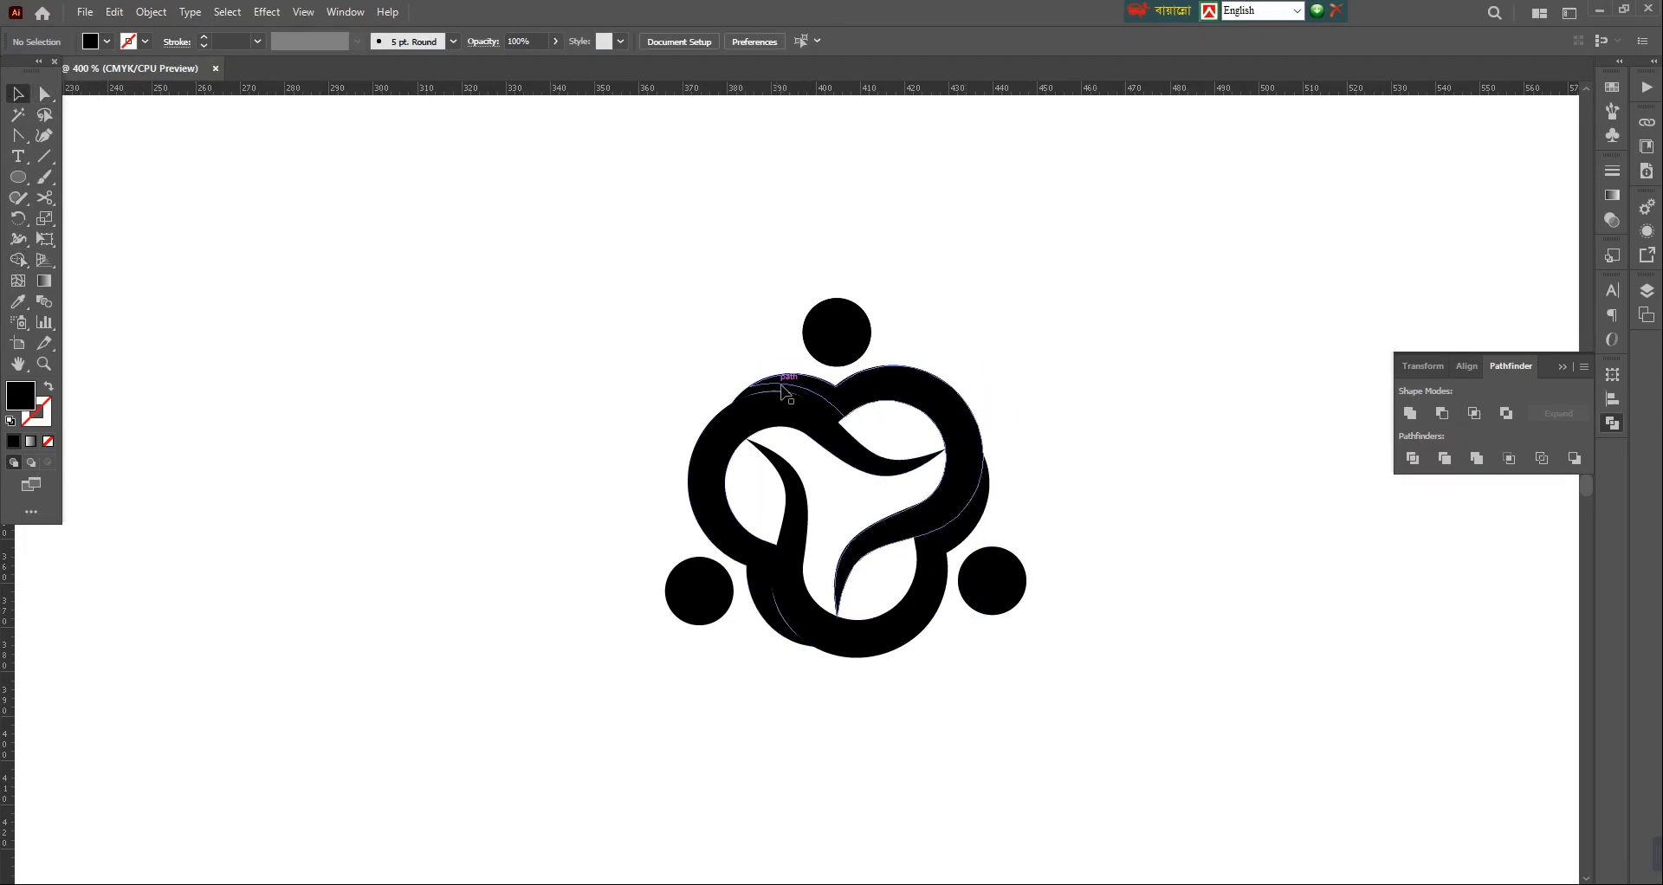
pyautogui.click(878, 392)
pyautogui.moveTo(878, 393); pyautogui.dragTo(1034, 346)
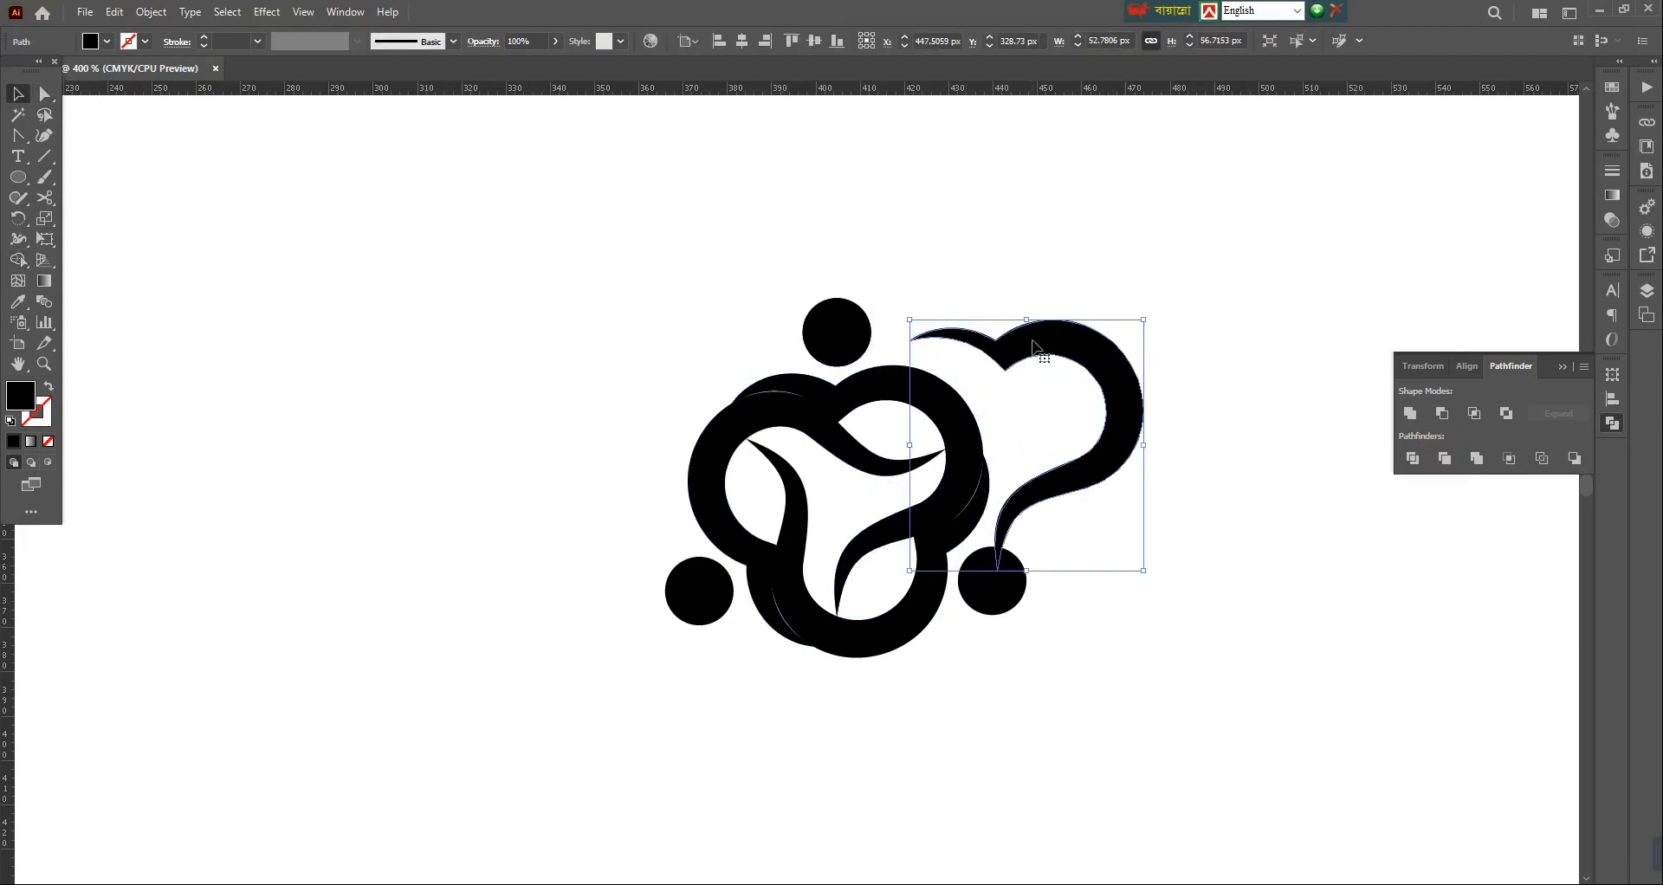
pyautogui.hotkey('ctrl', 'z')
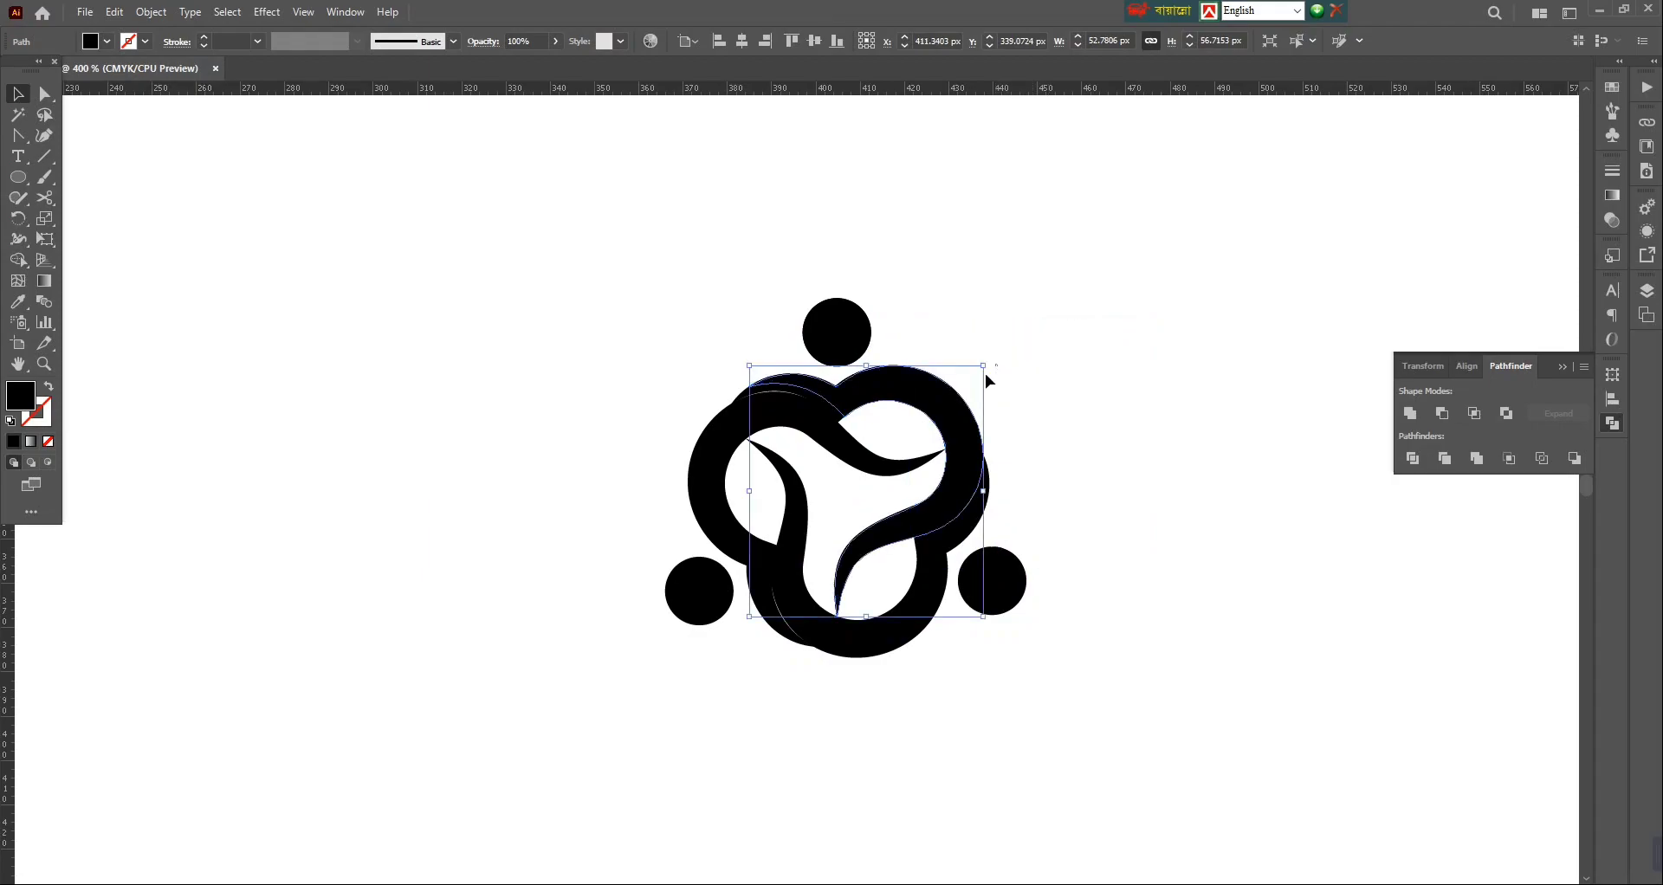
pyautogui.click(1110, 361)
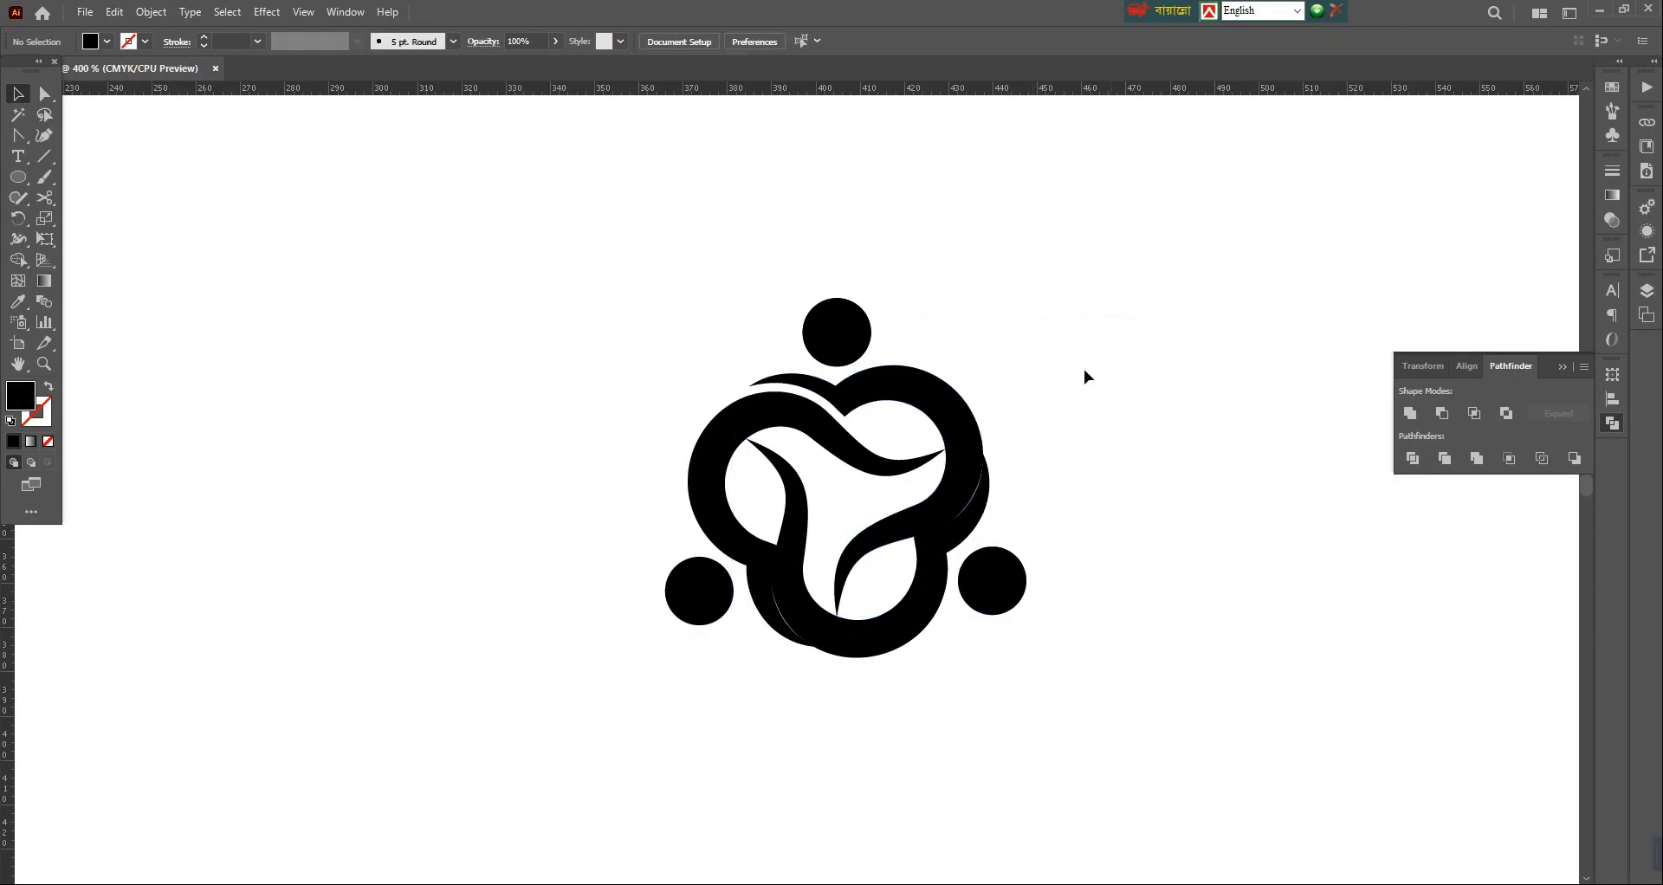
pyautogui.moveTo(861, 351); pyautogui.dragTo(964, 286)
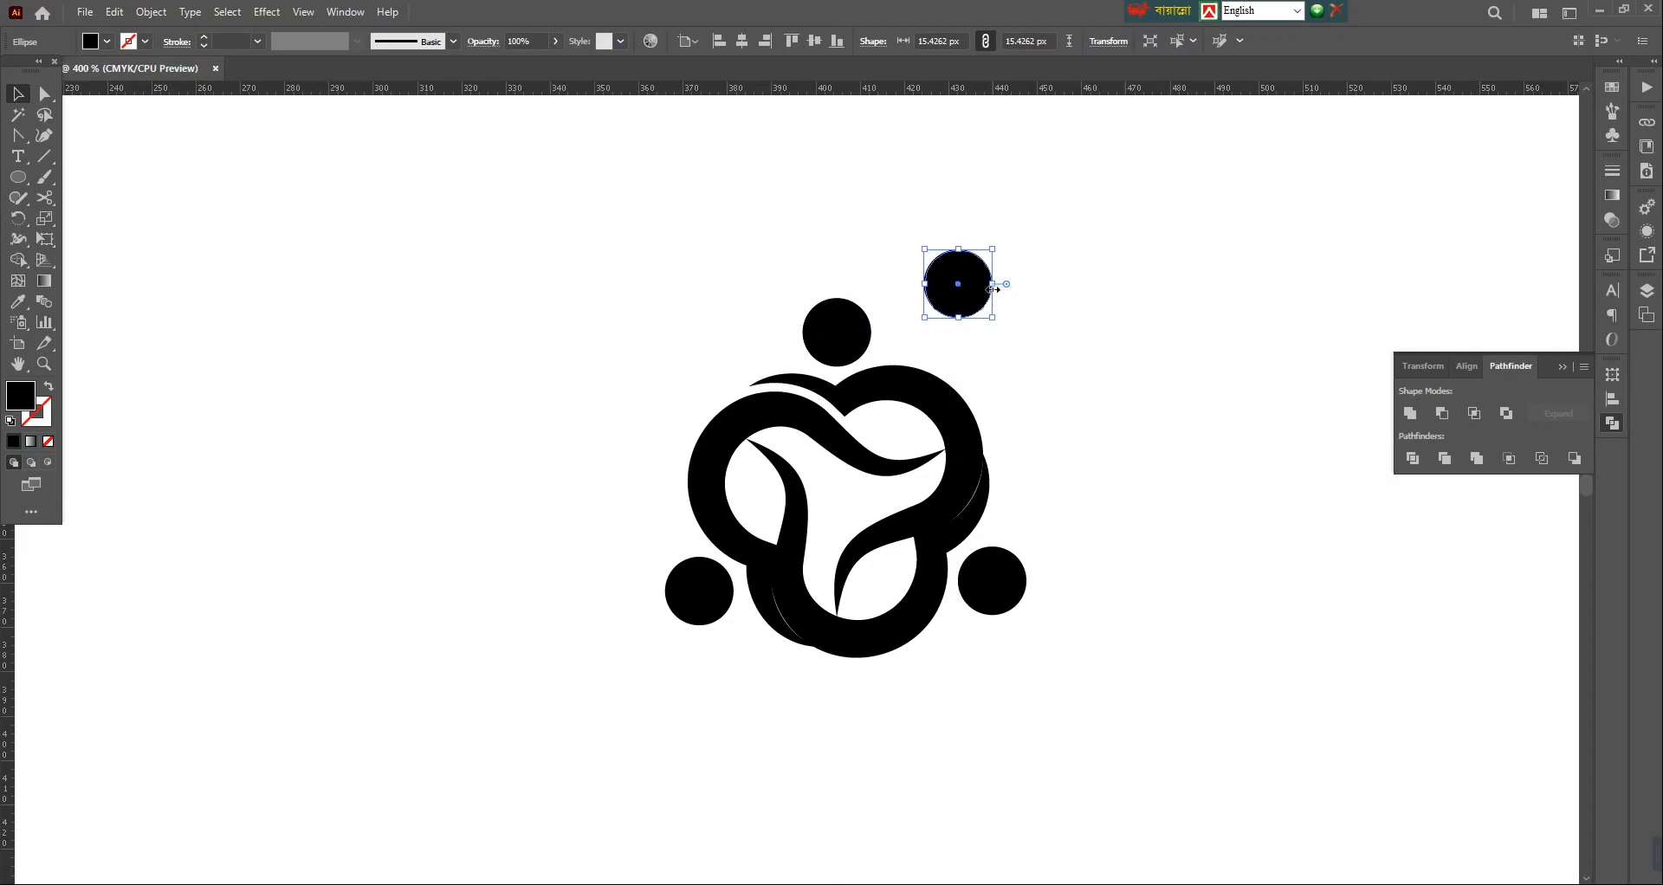
pyautogui.hotkey('ctrl', 'z')
pyautogui.scroll(-2, 1039, 395)
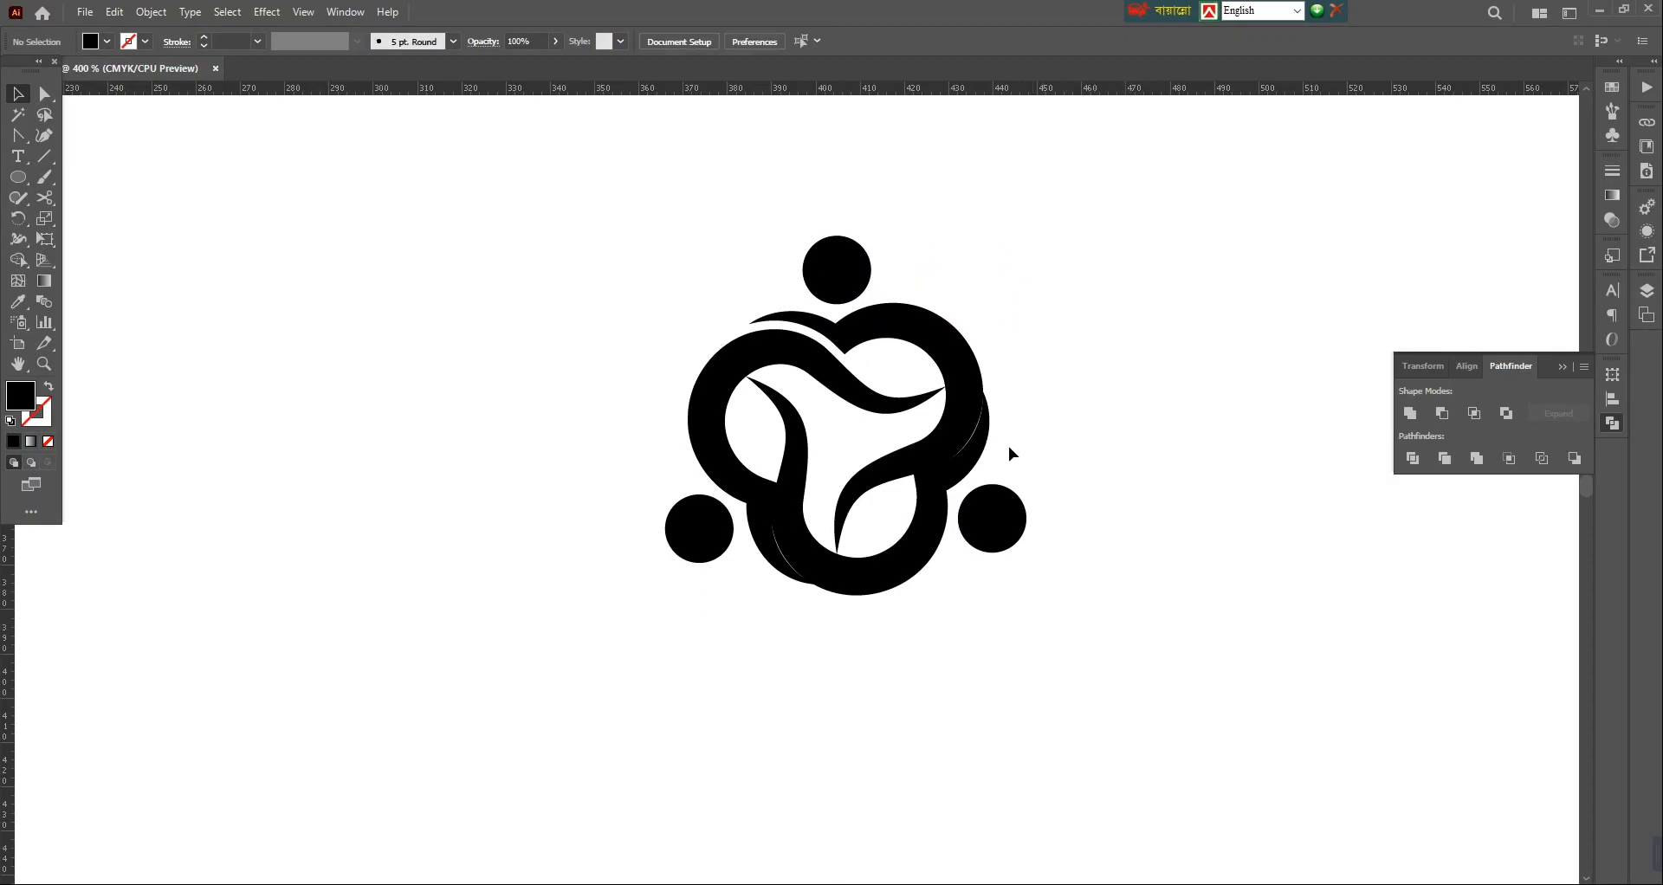
# Step: Create a 2 px offset path with miter joins around the bottom heart shape
pyautogui.click(840, 562)
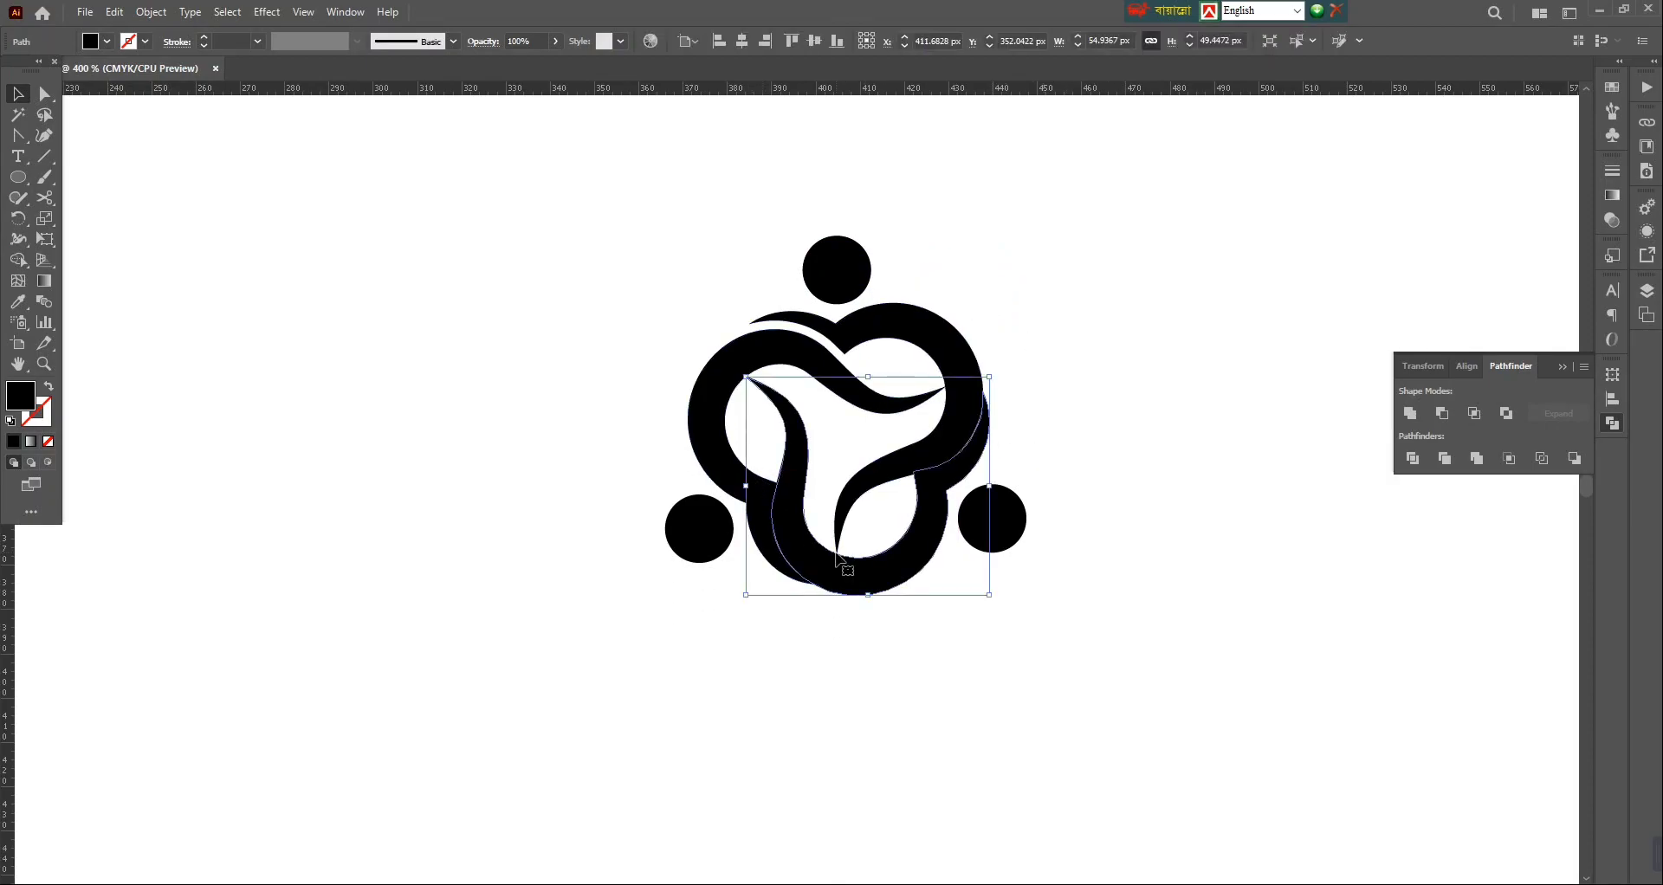
pyautogui.click(152, 12)
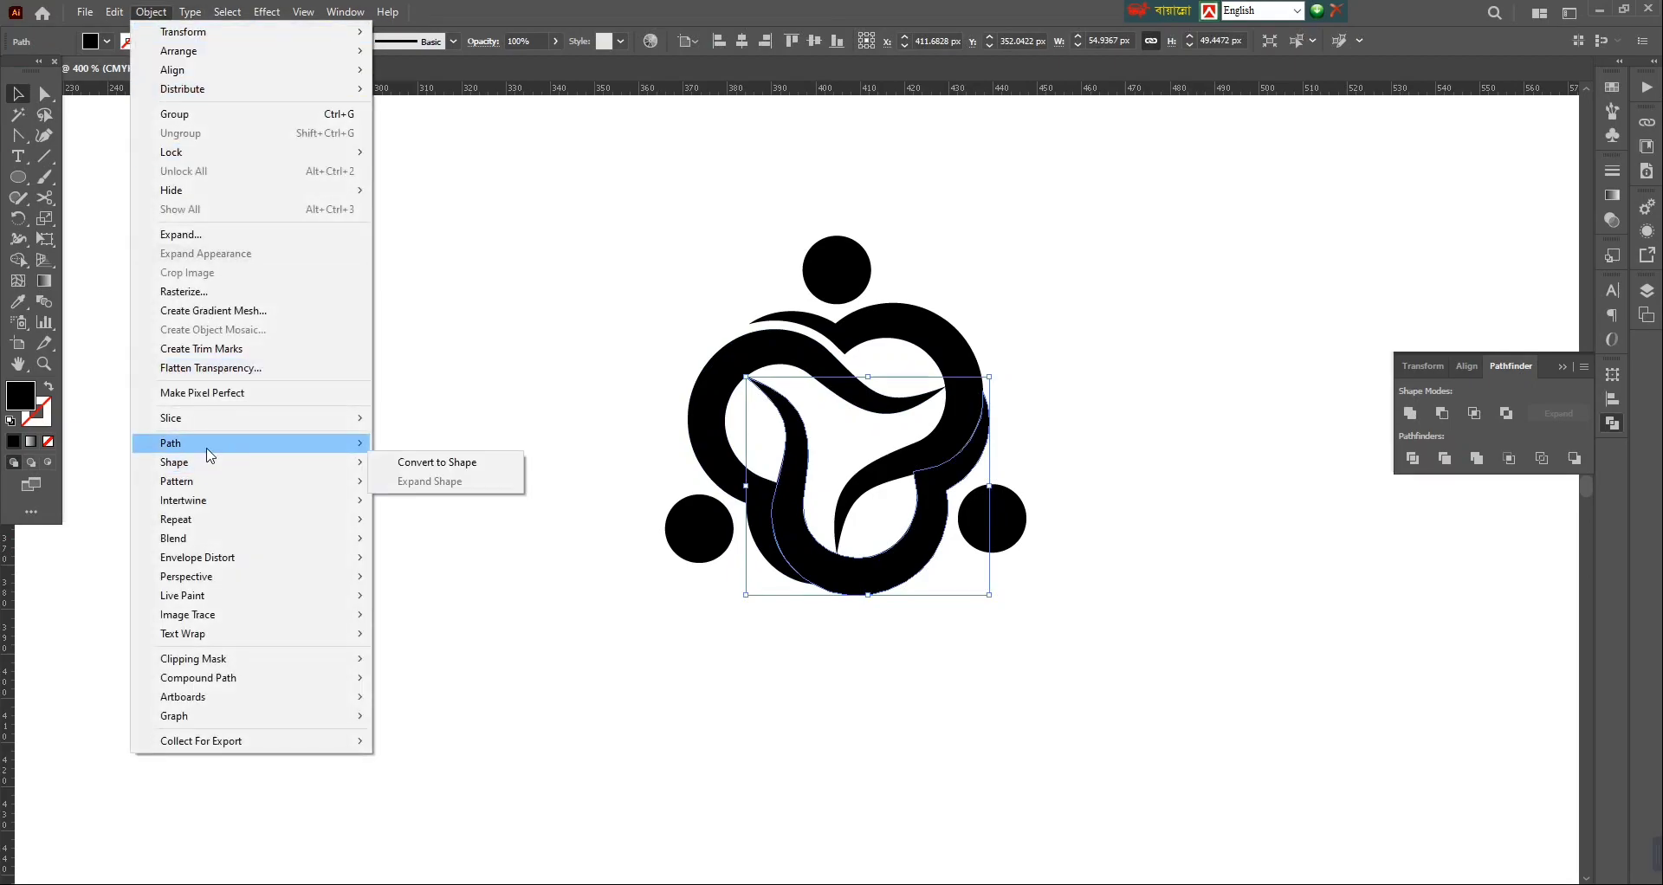
pyautogui.moveTo(216, 442)
pyautogui.click(438, 500)
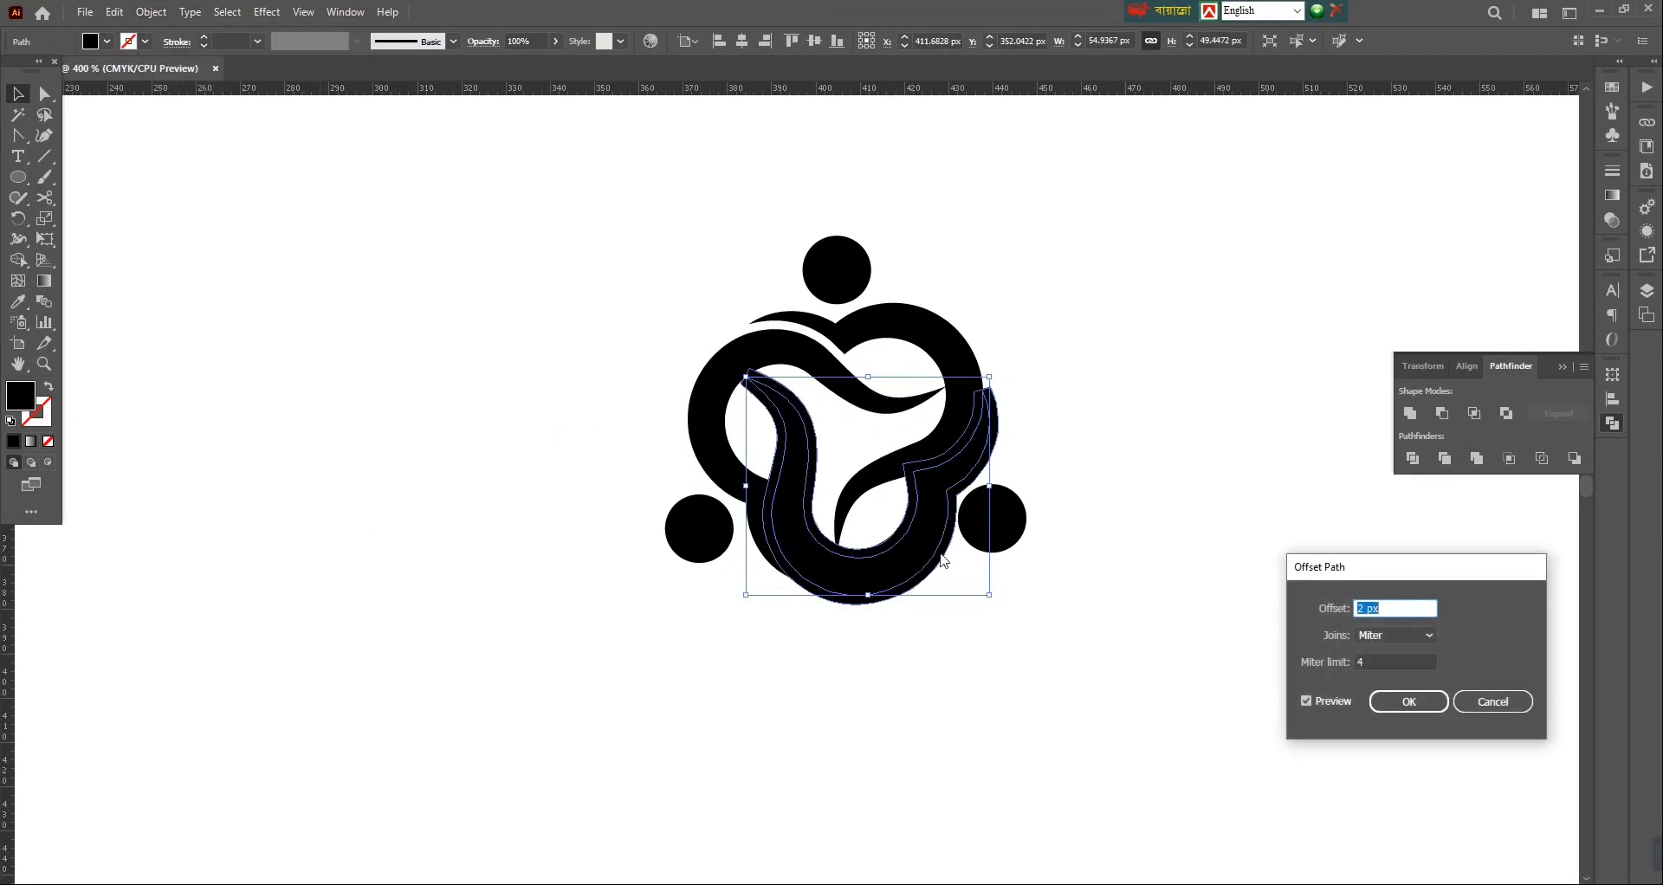
pyautogui.click(1327, 700)
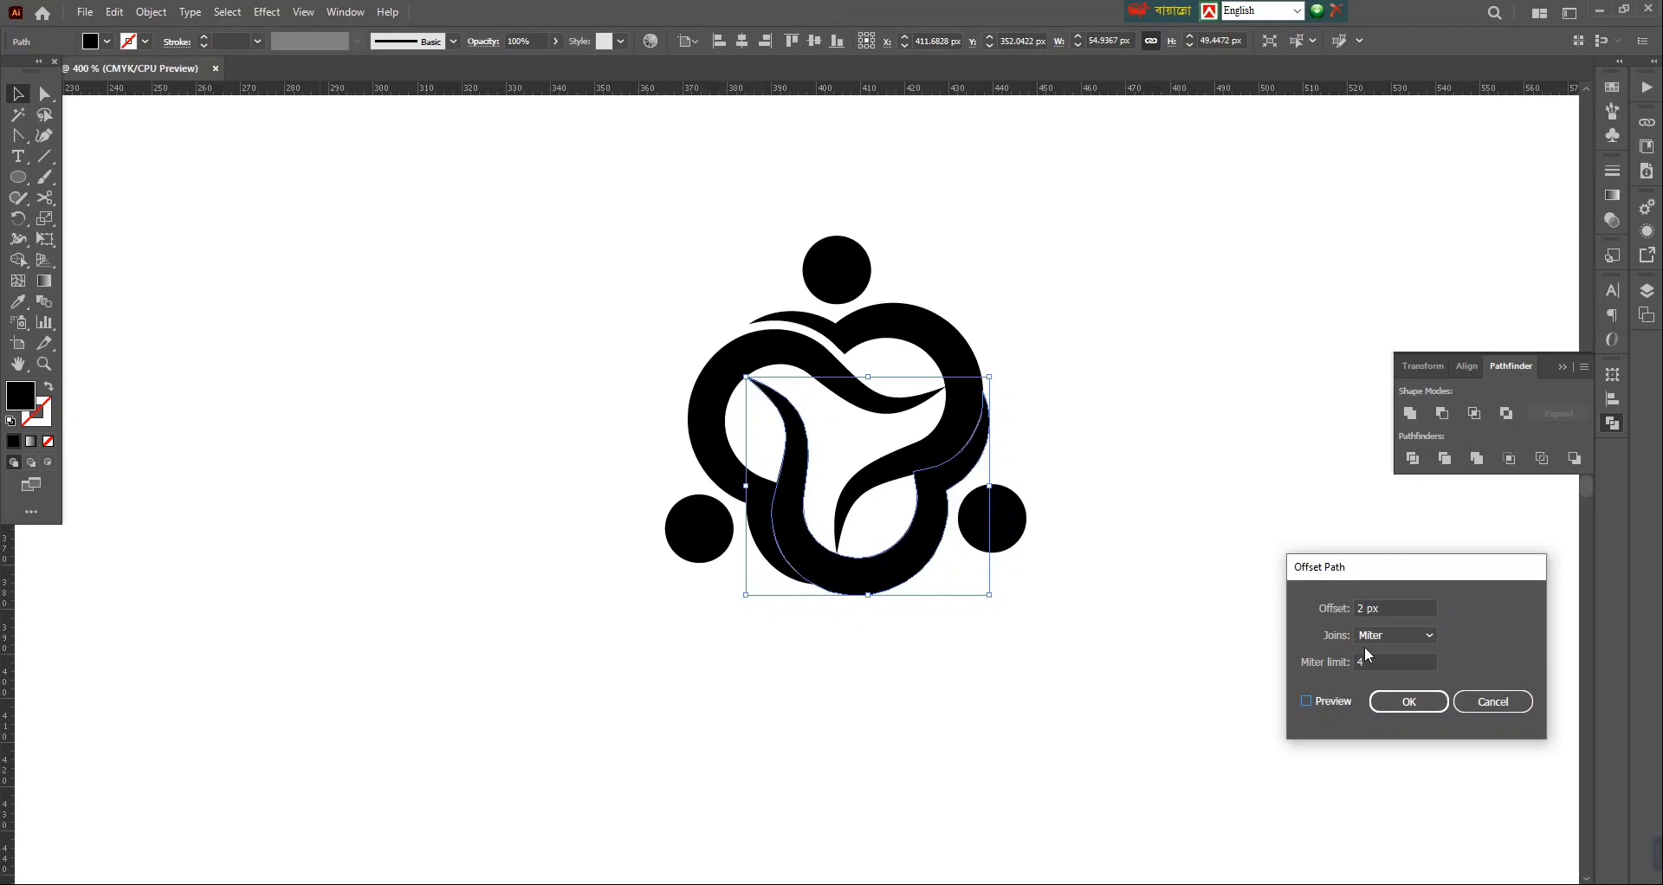
pyautogui.click(1308, 702)
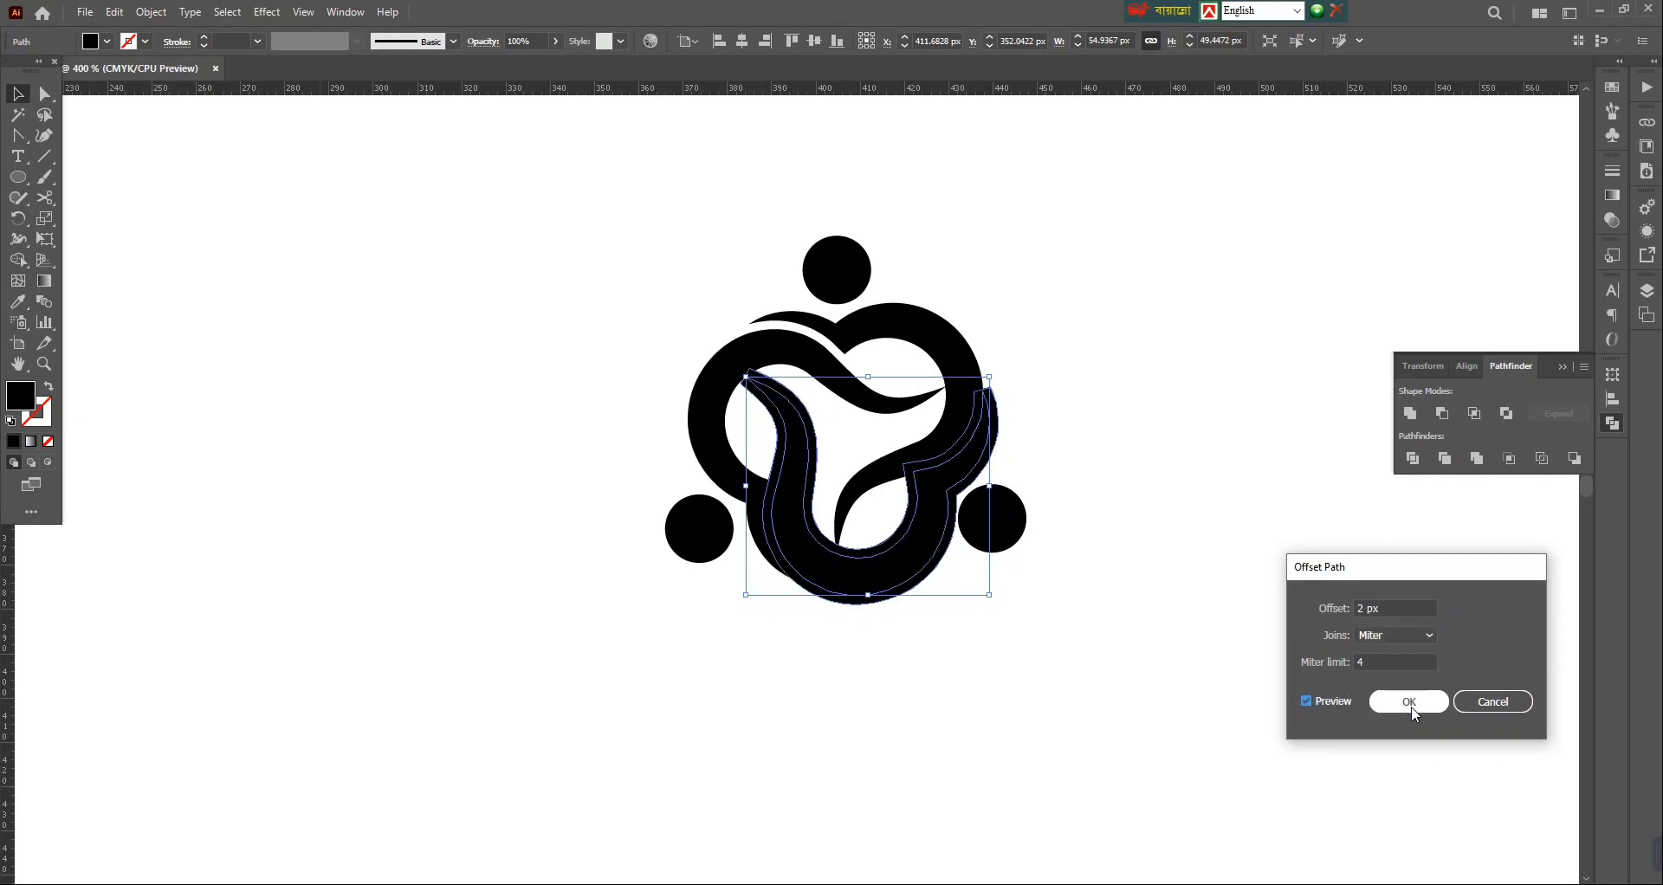
pyautogui.click(1409, 702)
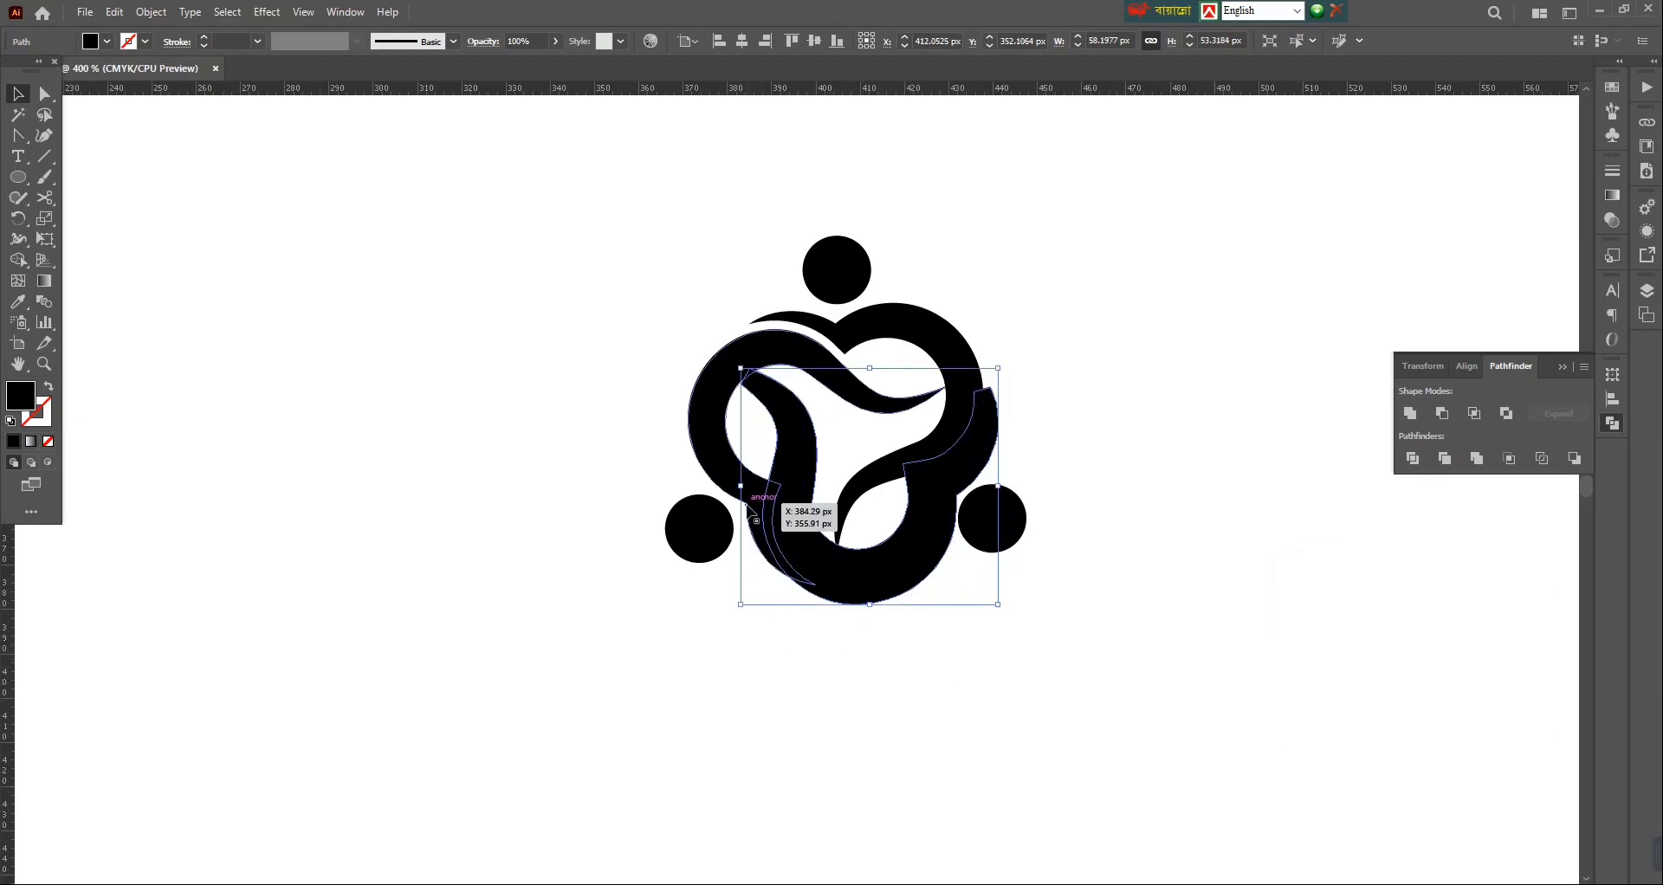
# Step: Cut the bottom heart's offset outline out of the left heart with Shape Builder to open a gap where they overlap
pyautogui.keyDown('shift'); pyautogui.click(720, 473); pyautogui.keyUp('shift')
pyautogui.click(17, 260)
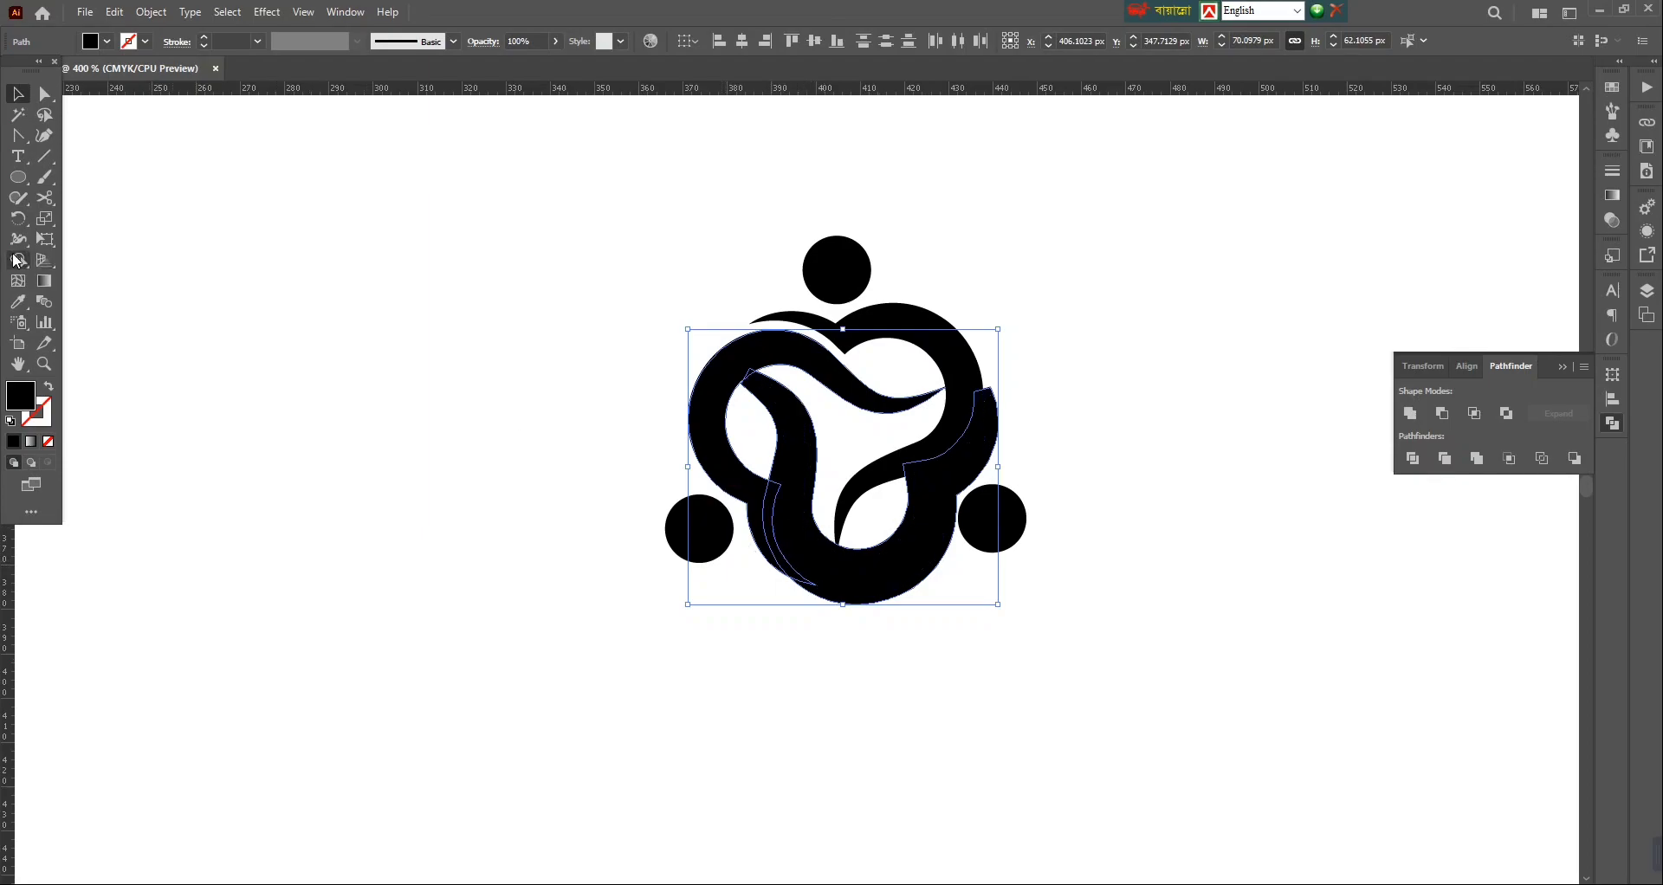
pyautogui.moveTo(745, 693); pyautogui.dragTo(957, 465)
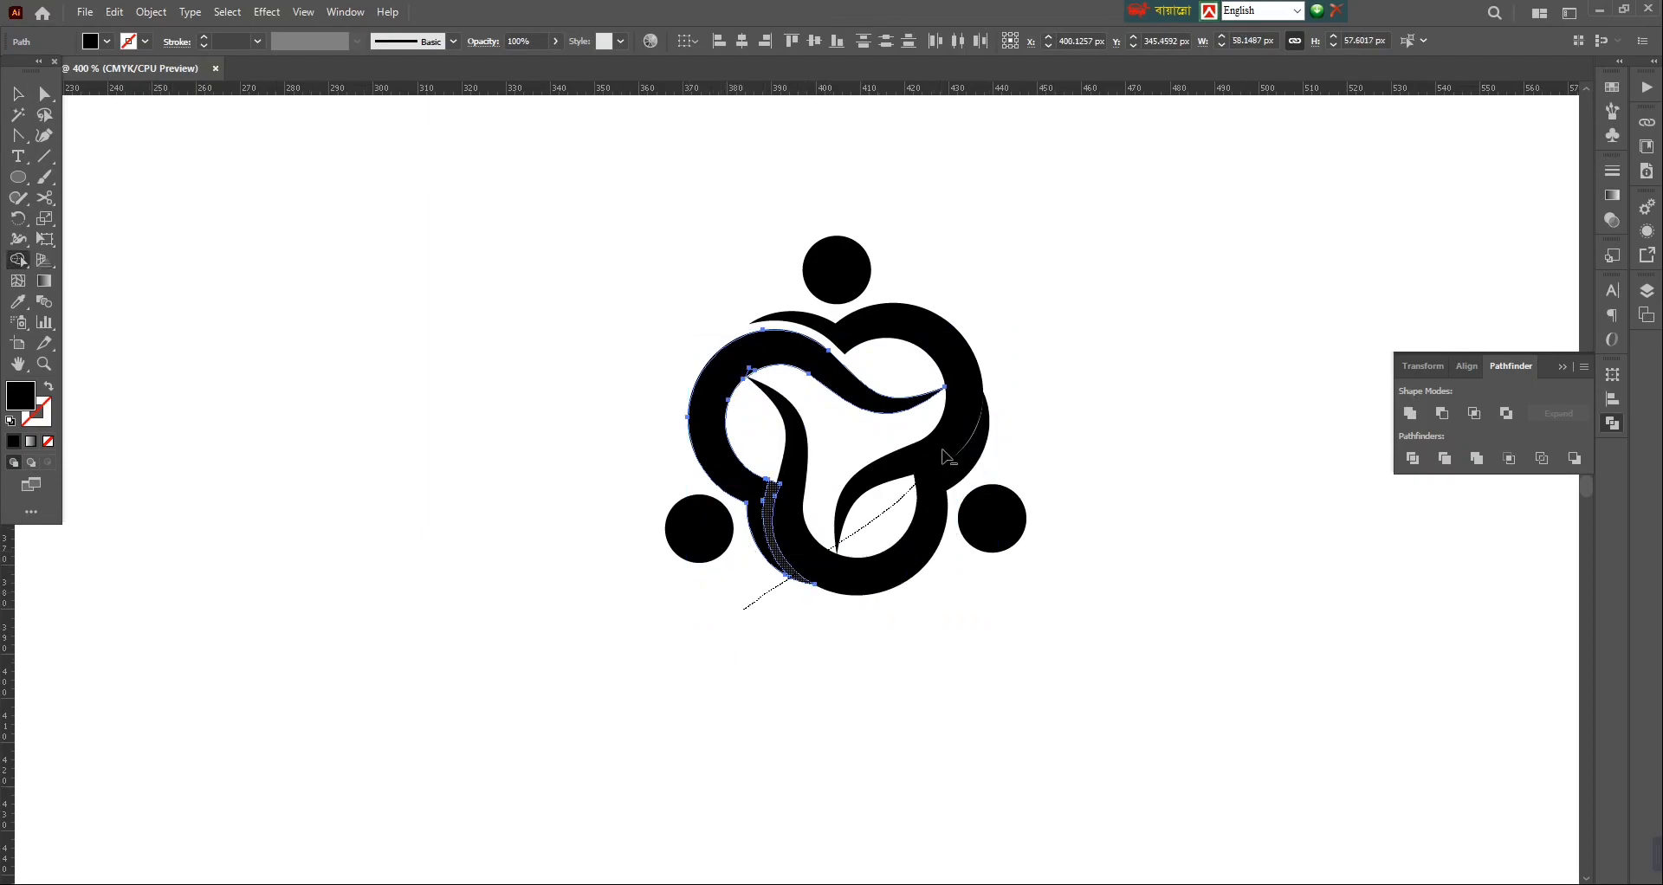
pyautogui.click(17, 94)
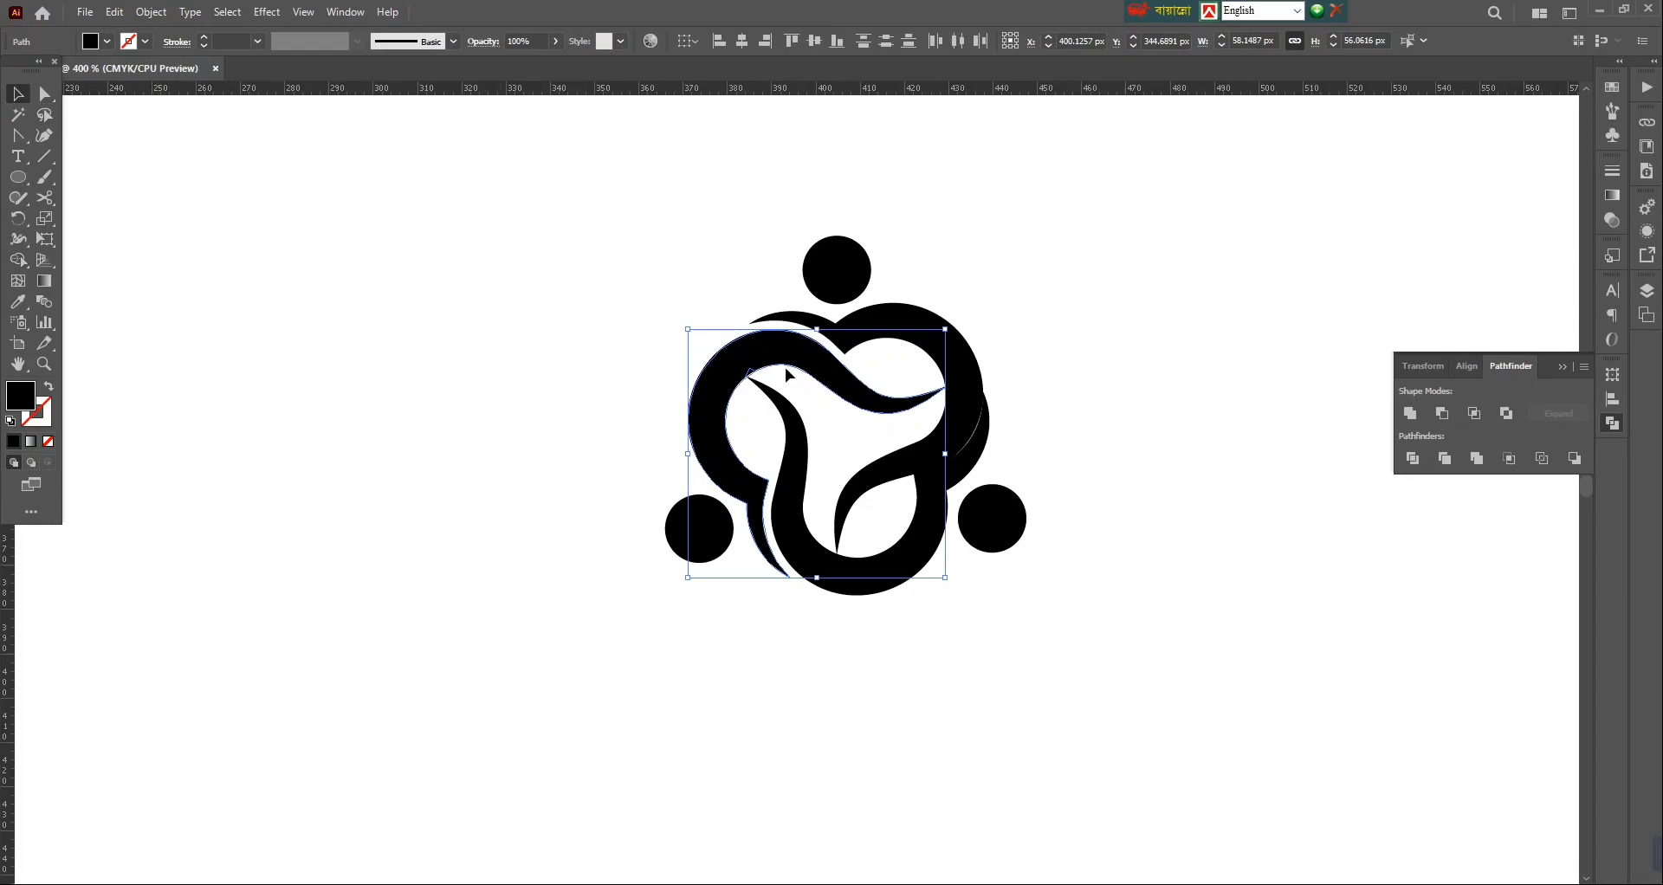
pyautogui.click(1194, 514)
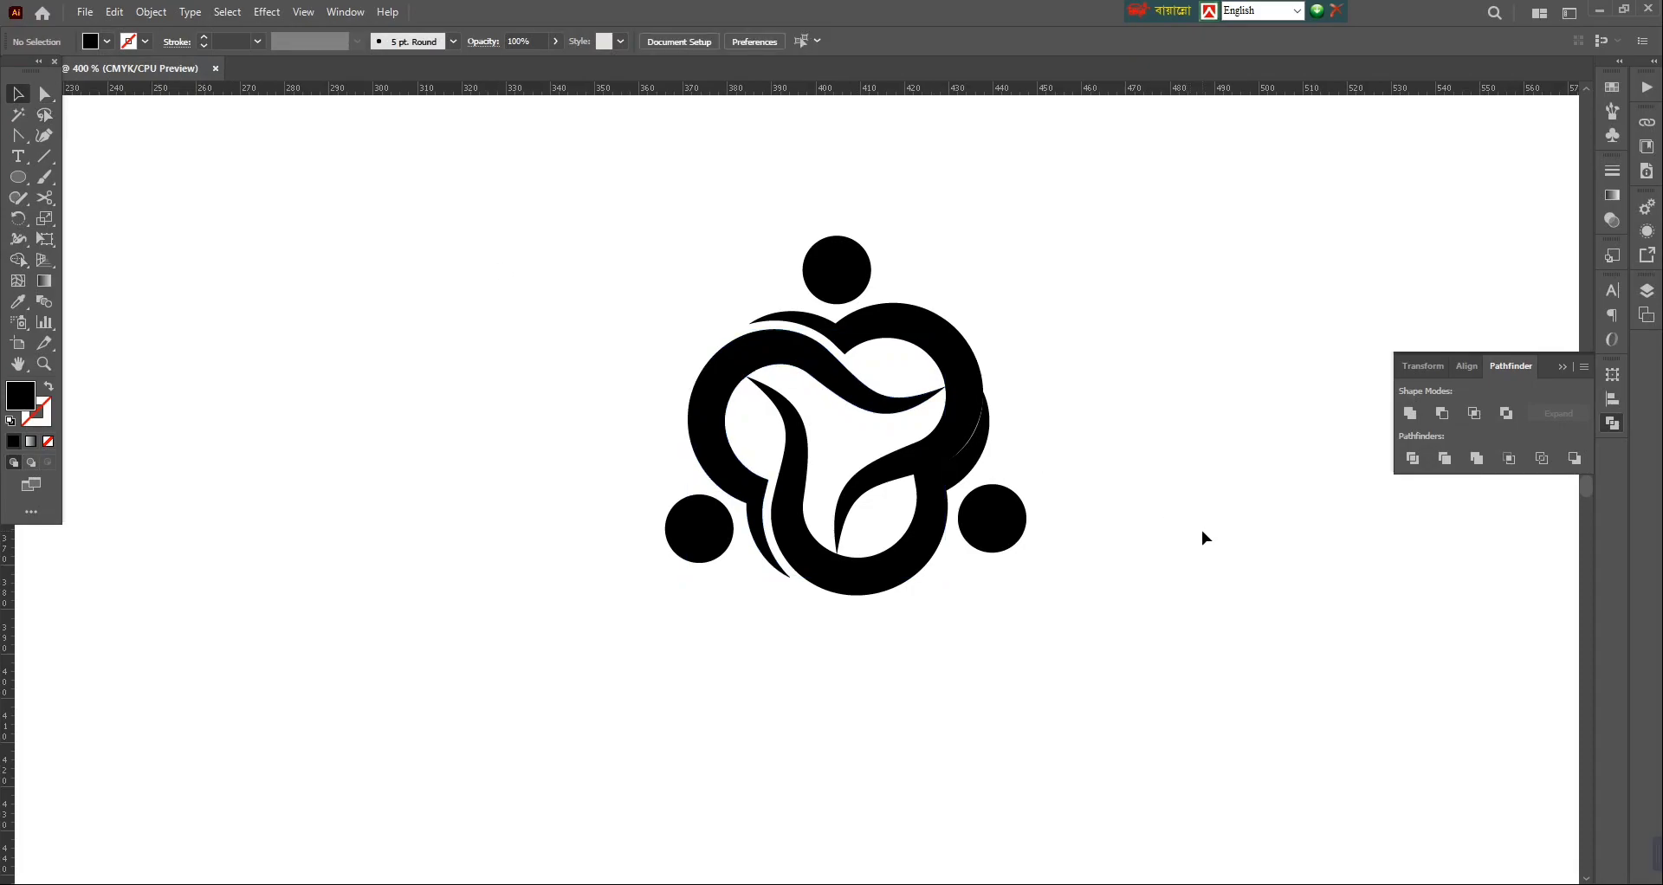
# Step: Create a 2 px offset path with miter joins around the upper-right heart shape
pyautogui.click(906, 580)
pyautogui.click(879, 490)
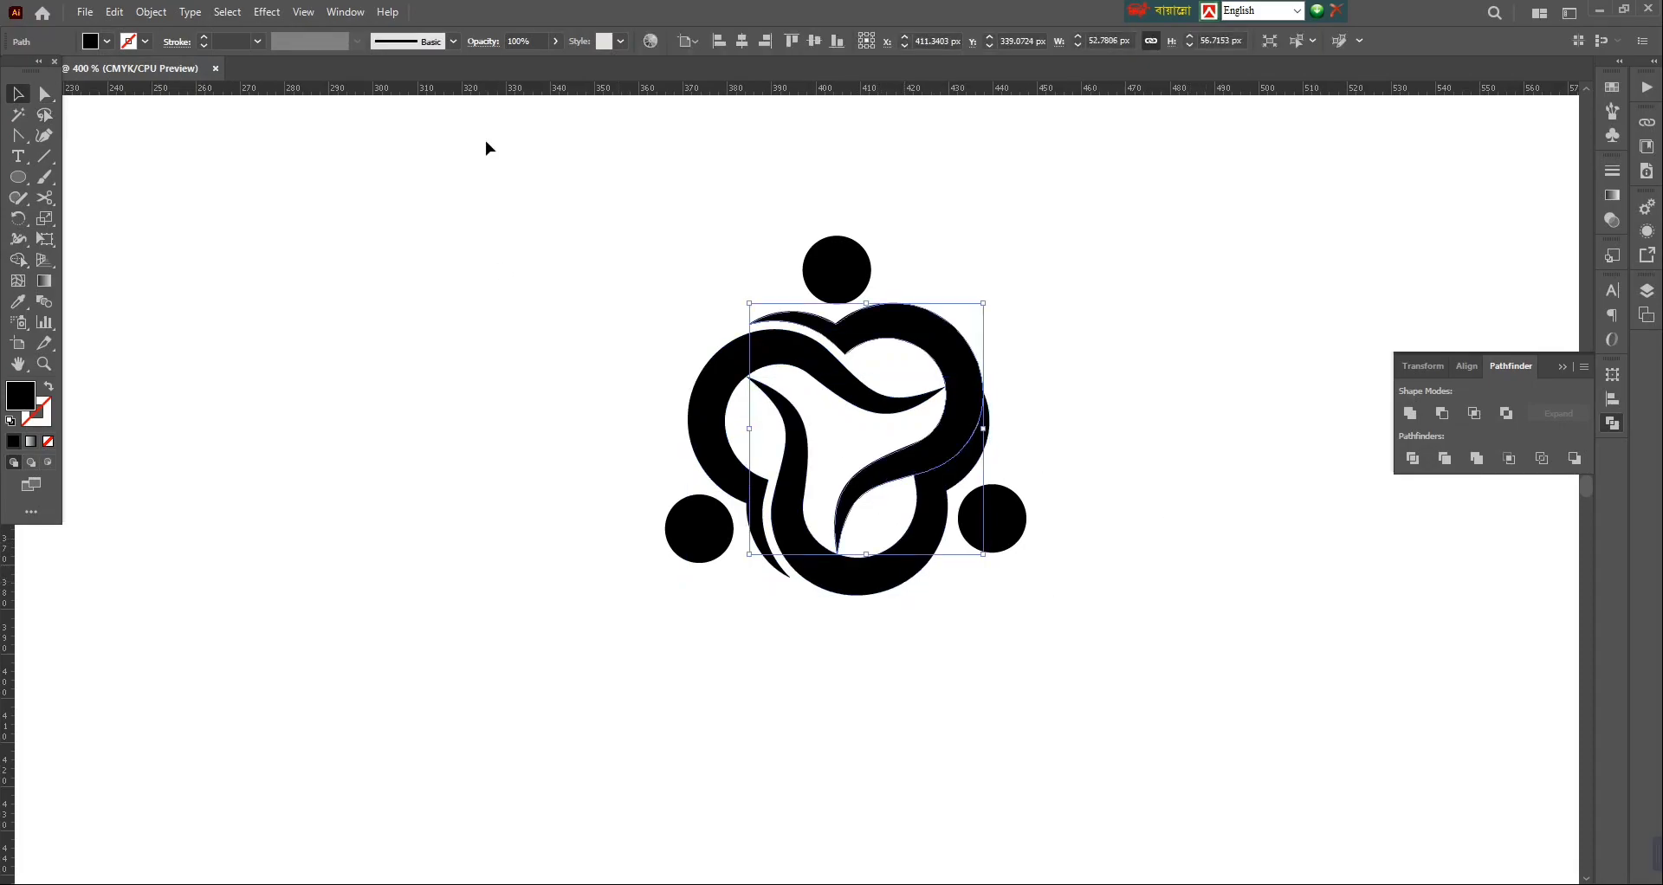
pyautogui.click(151, 11)
pyautogui.moveTo(173, 445)
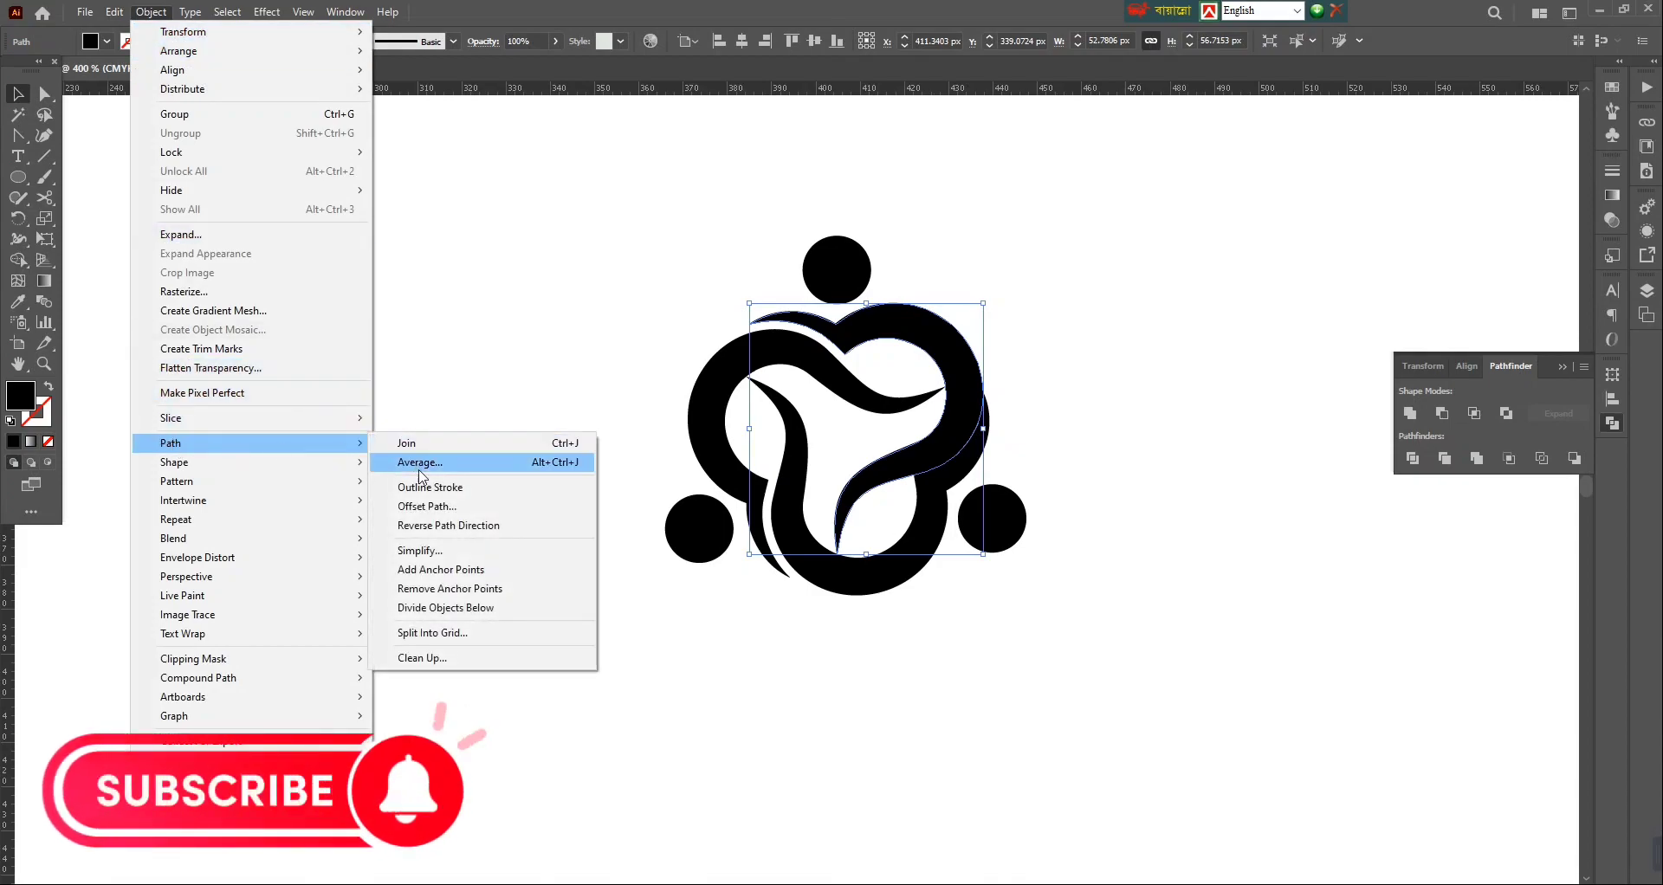
pyautogui.click(413, 500)
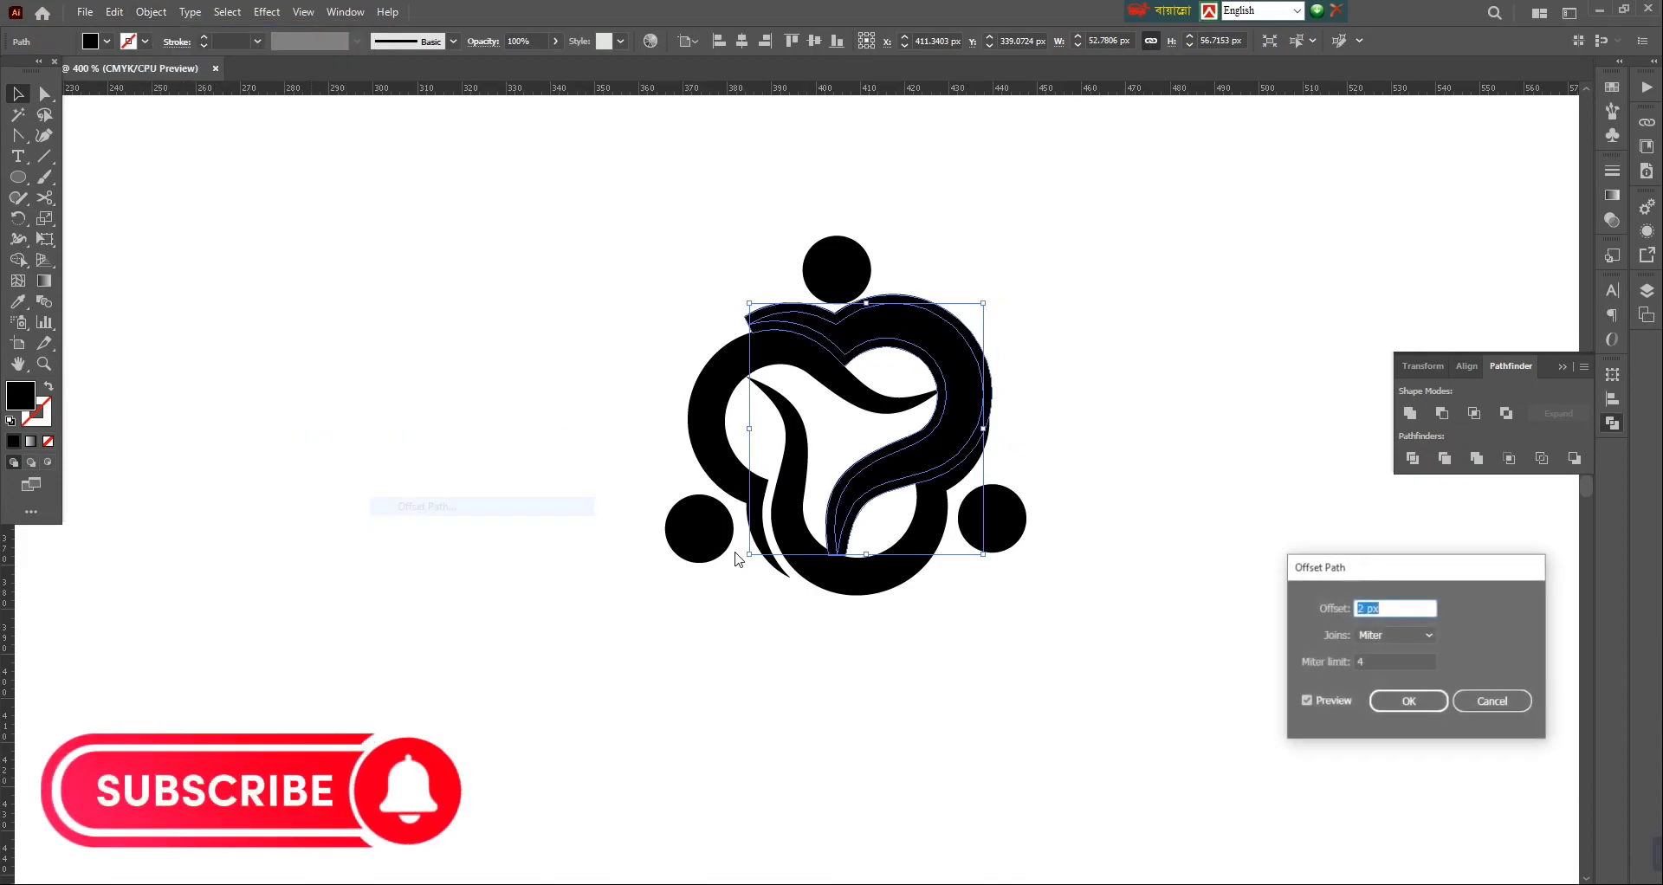
pyautogui.click(1409, 702)
pyautogui.rightClick(1166, 631)
pyautogui.moveTo(1274, 538)
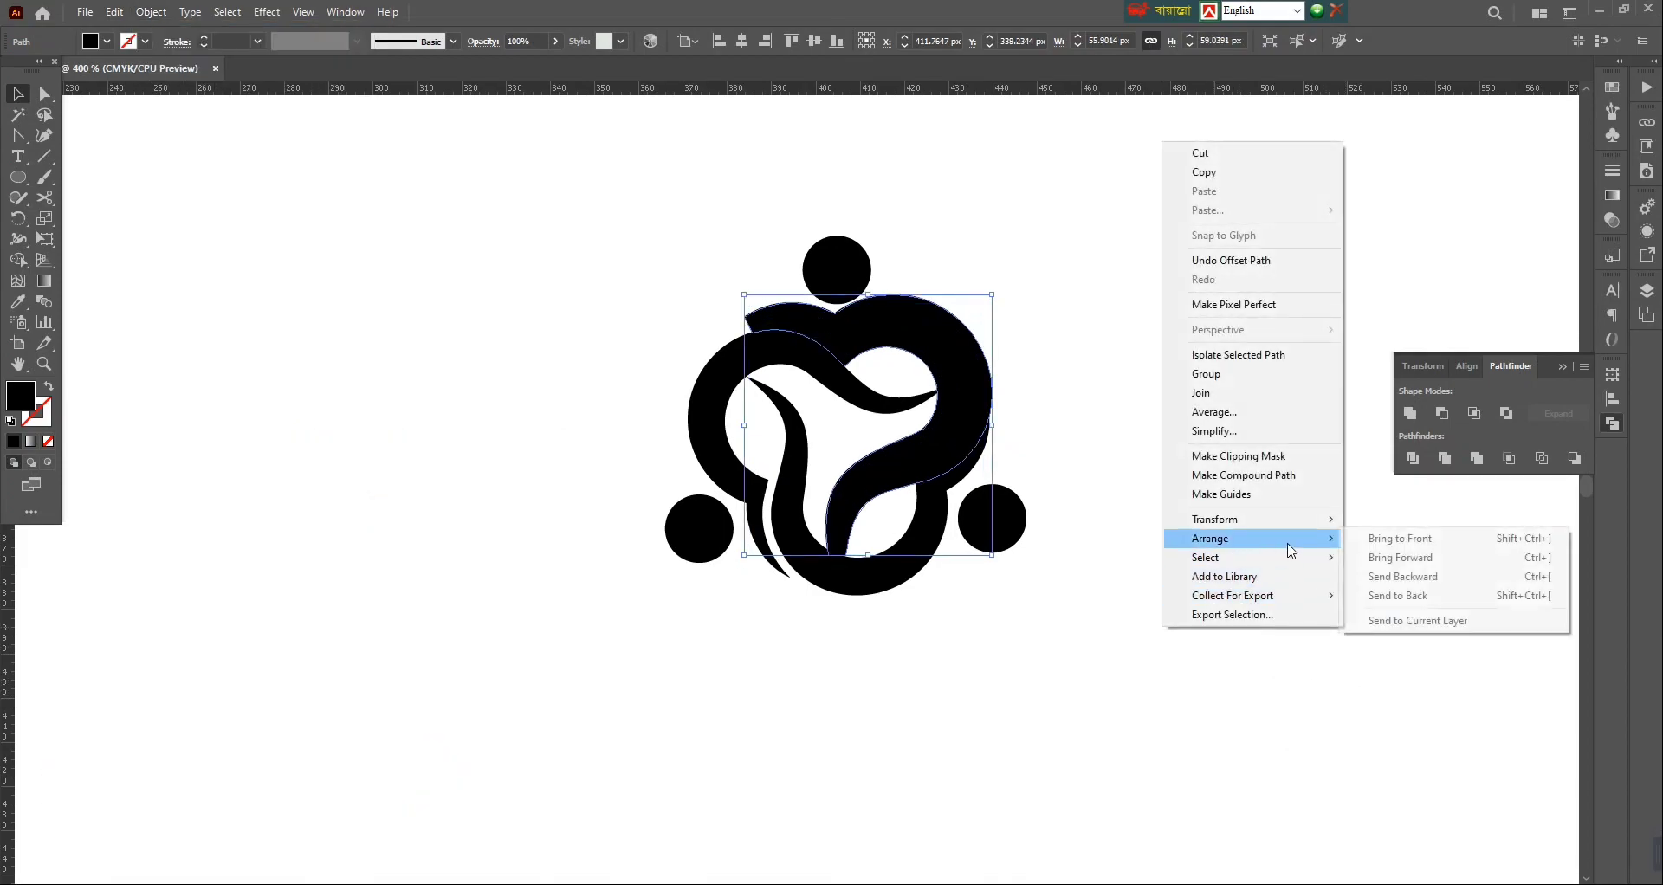
pyautogui.click(1379, 540)
# Step: Cut the upper-right heart's offset outline out of the bottom heart with Shape Builder and delete the leftover offset shape to open a gap
pyautogui.click(883, 593)
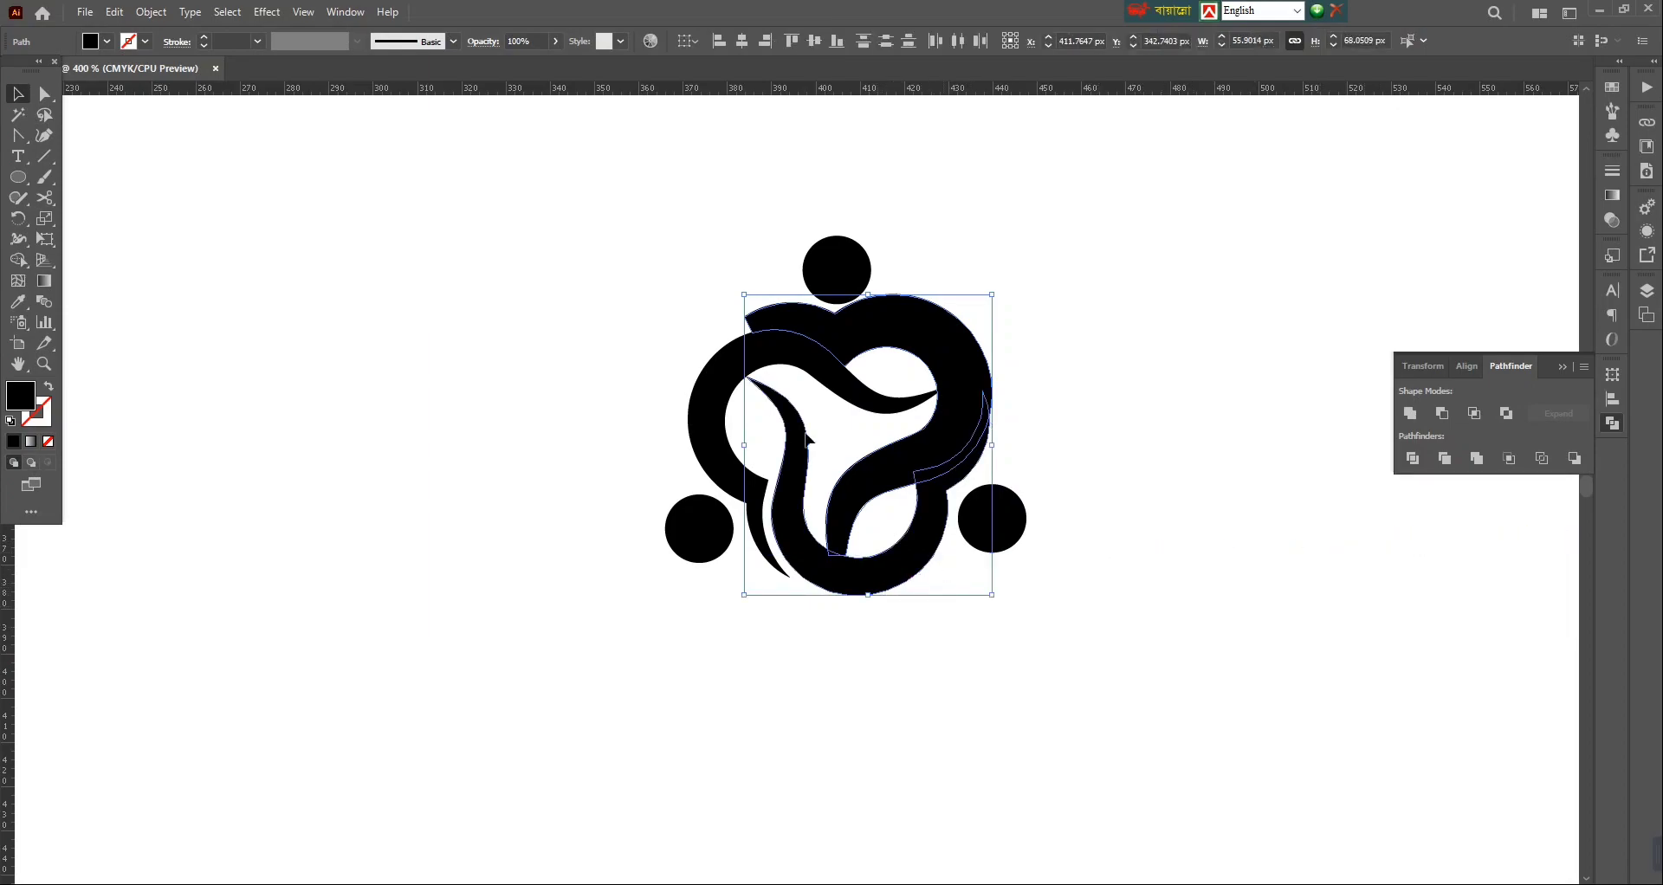
pyautogui.click(18, 260)
pyautogui.keyDown('alt'); pyautogui.click(842, 430); pyautogui.keyUp('alt')
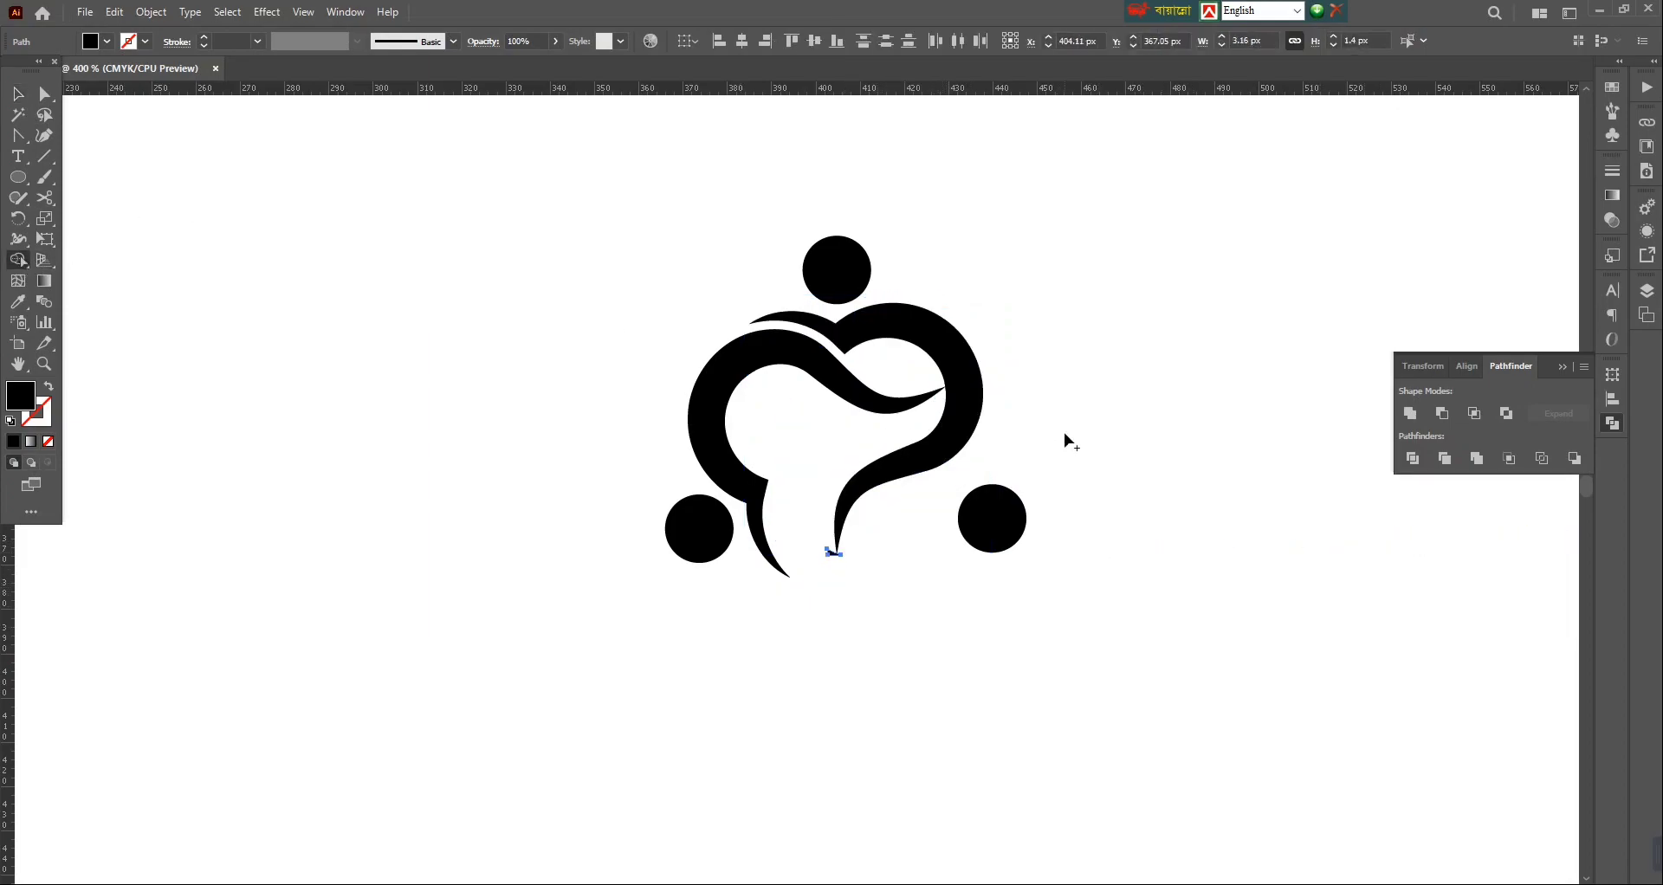
pyautogui.hotkey('ctrl', 'z')
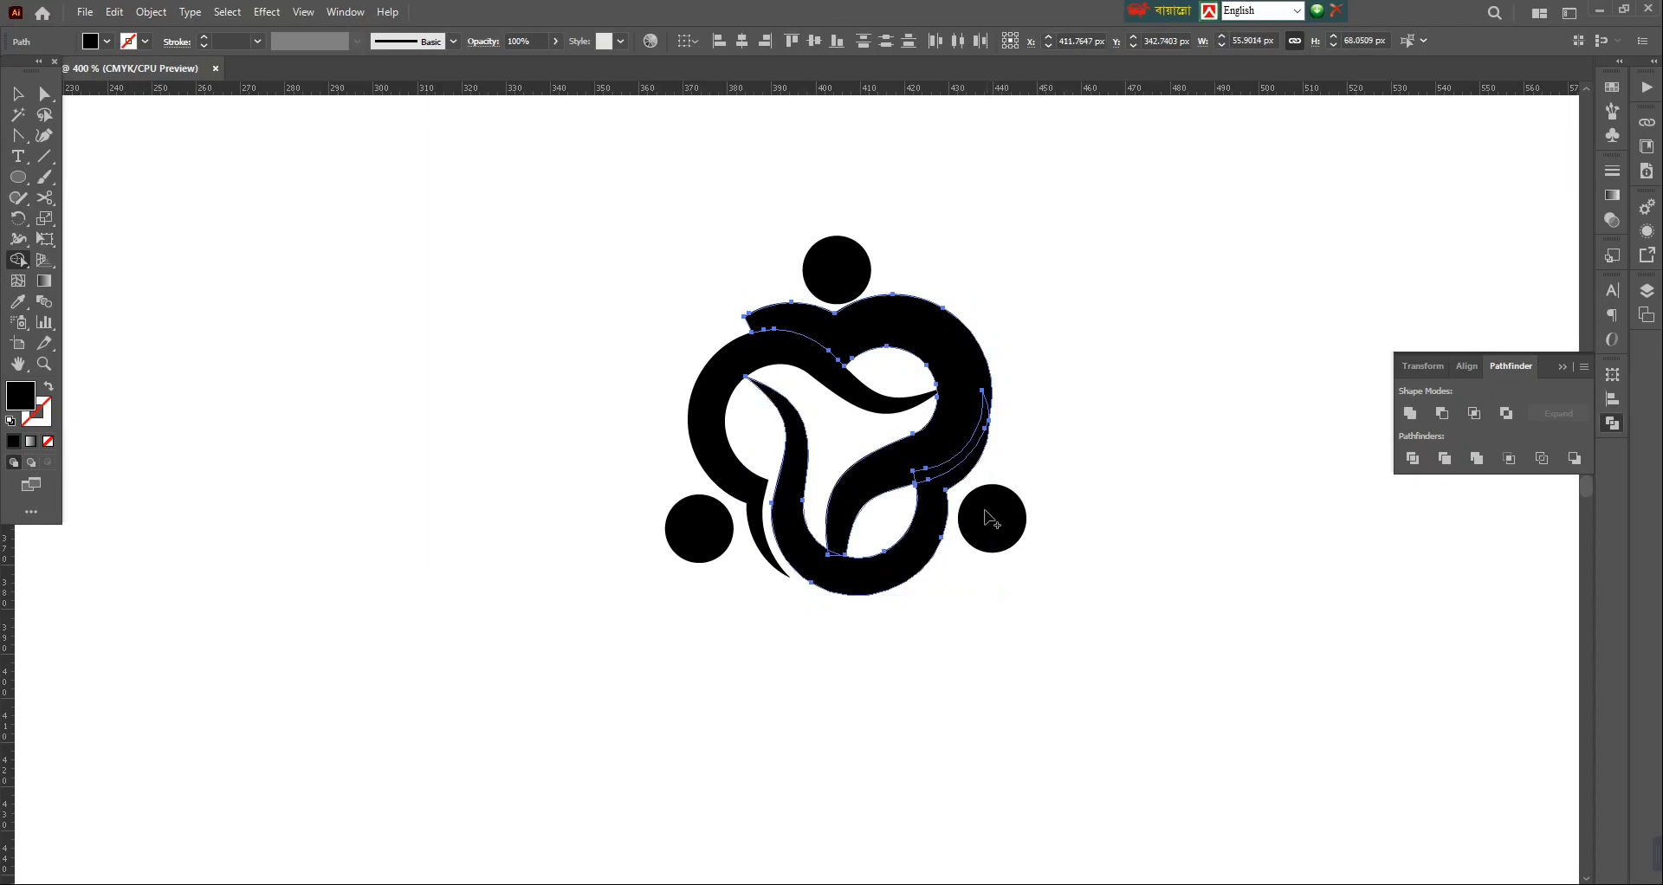
pyautogui.keyDown('alt'); pyautogui.click(964, 438); pyautogui.keyUp('alt')
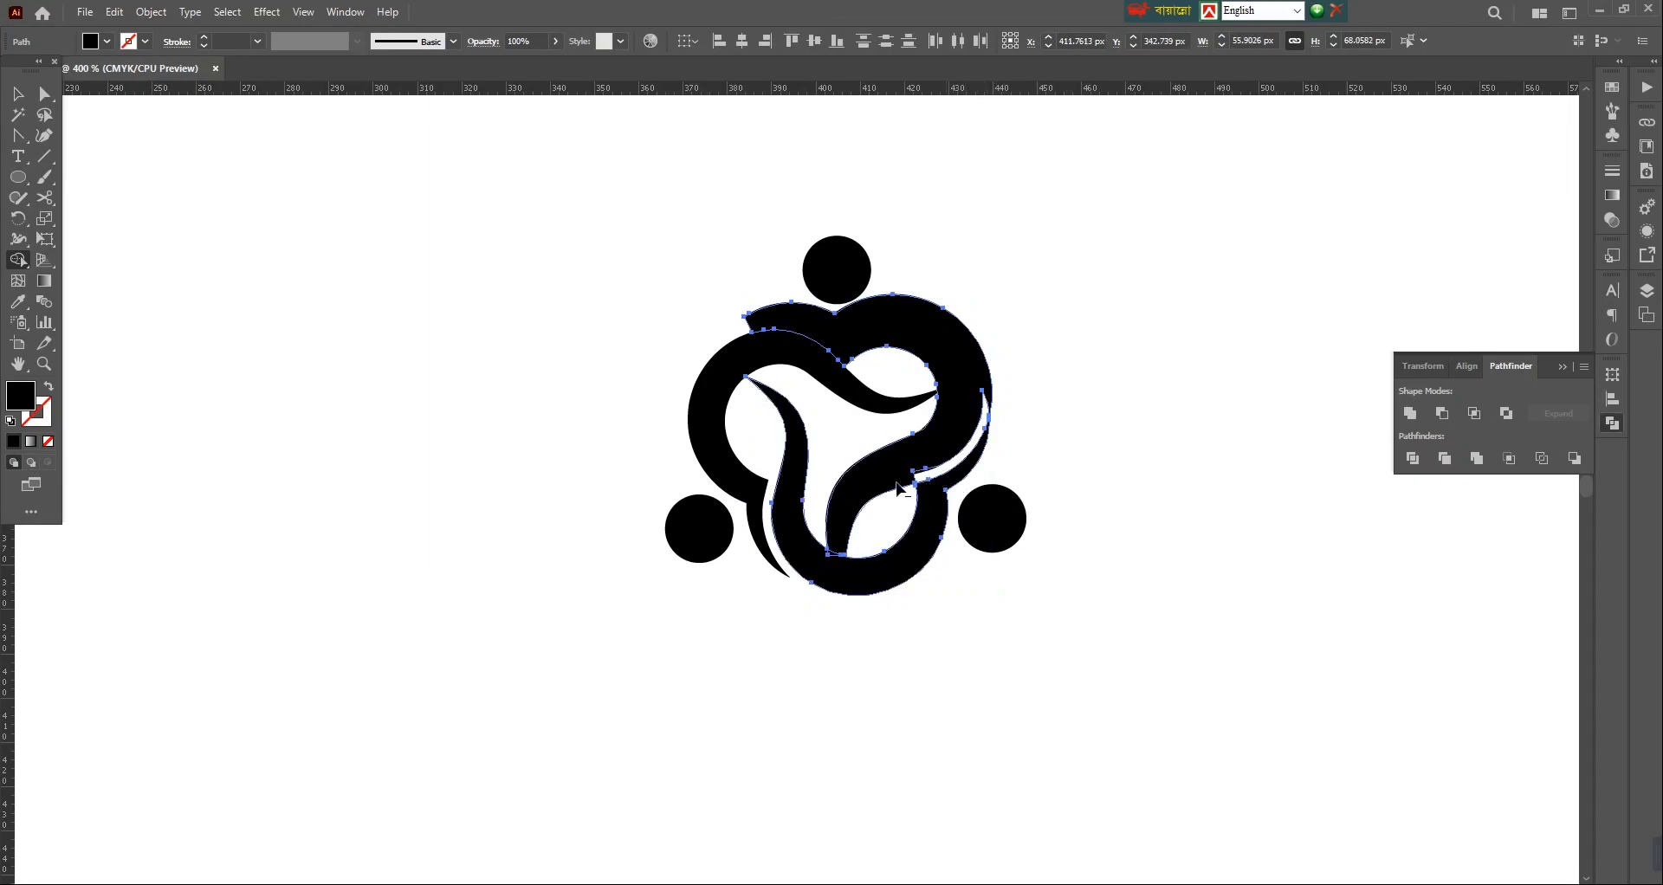
pyautogui.click(18, 93)
pyautogui.click(647, 702)
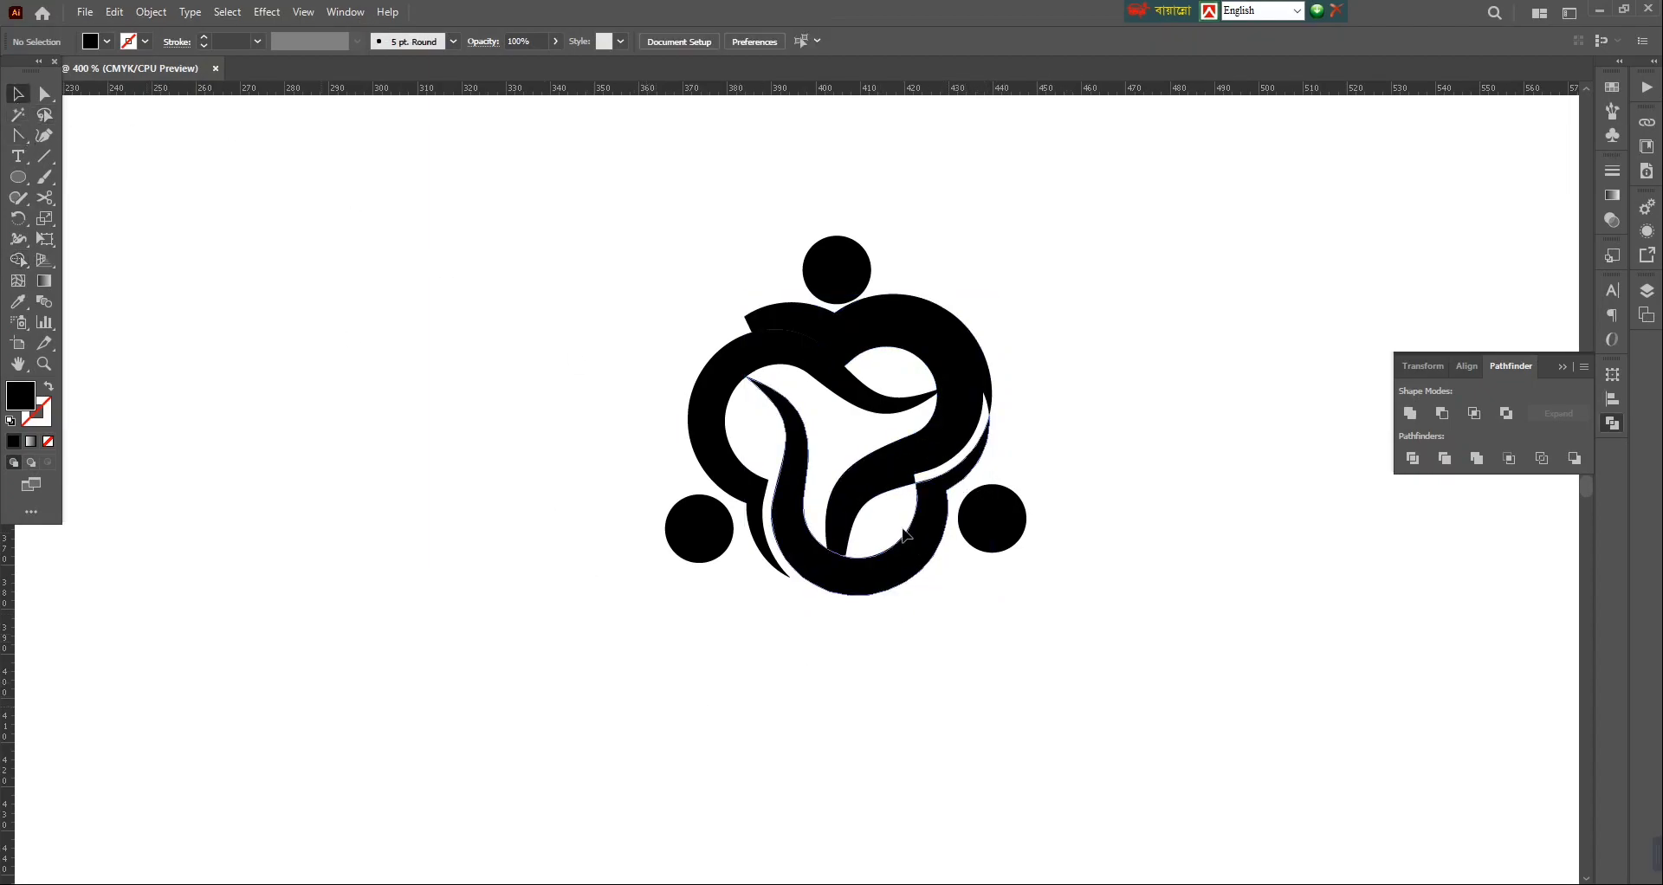
pyautogui.click(905, 488)
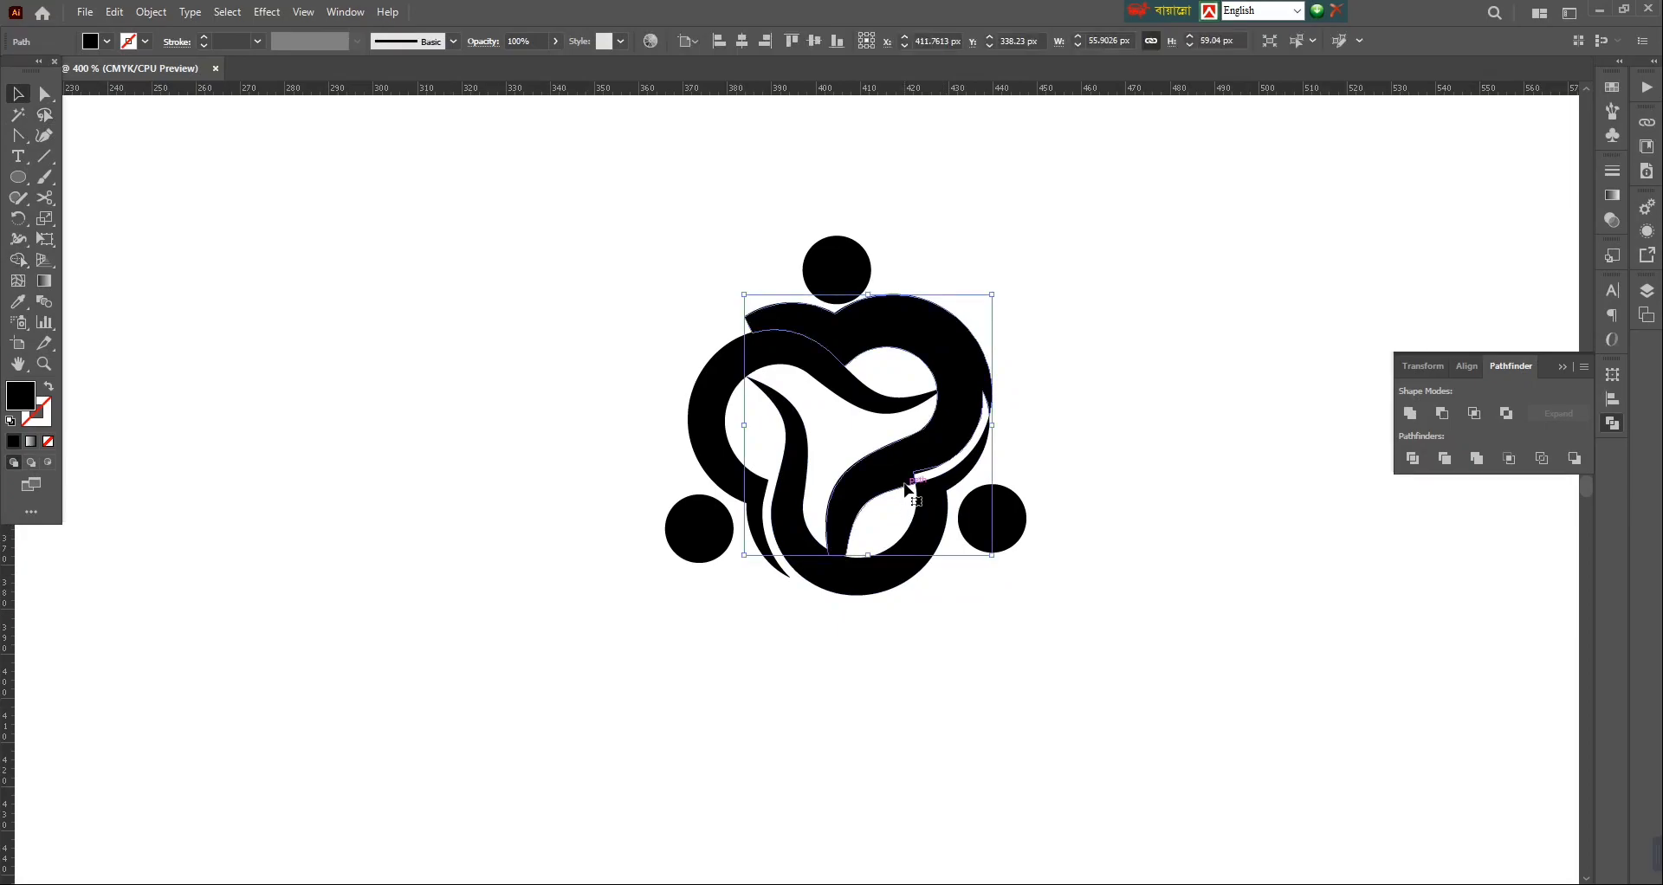
pyautogui.press('Delete')
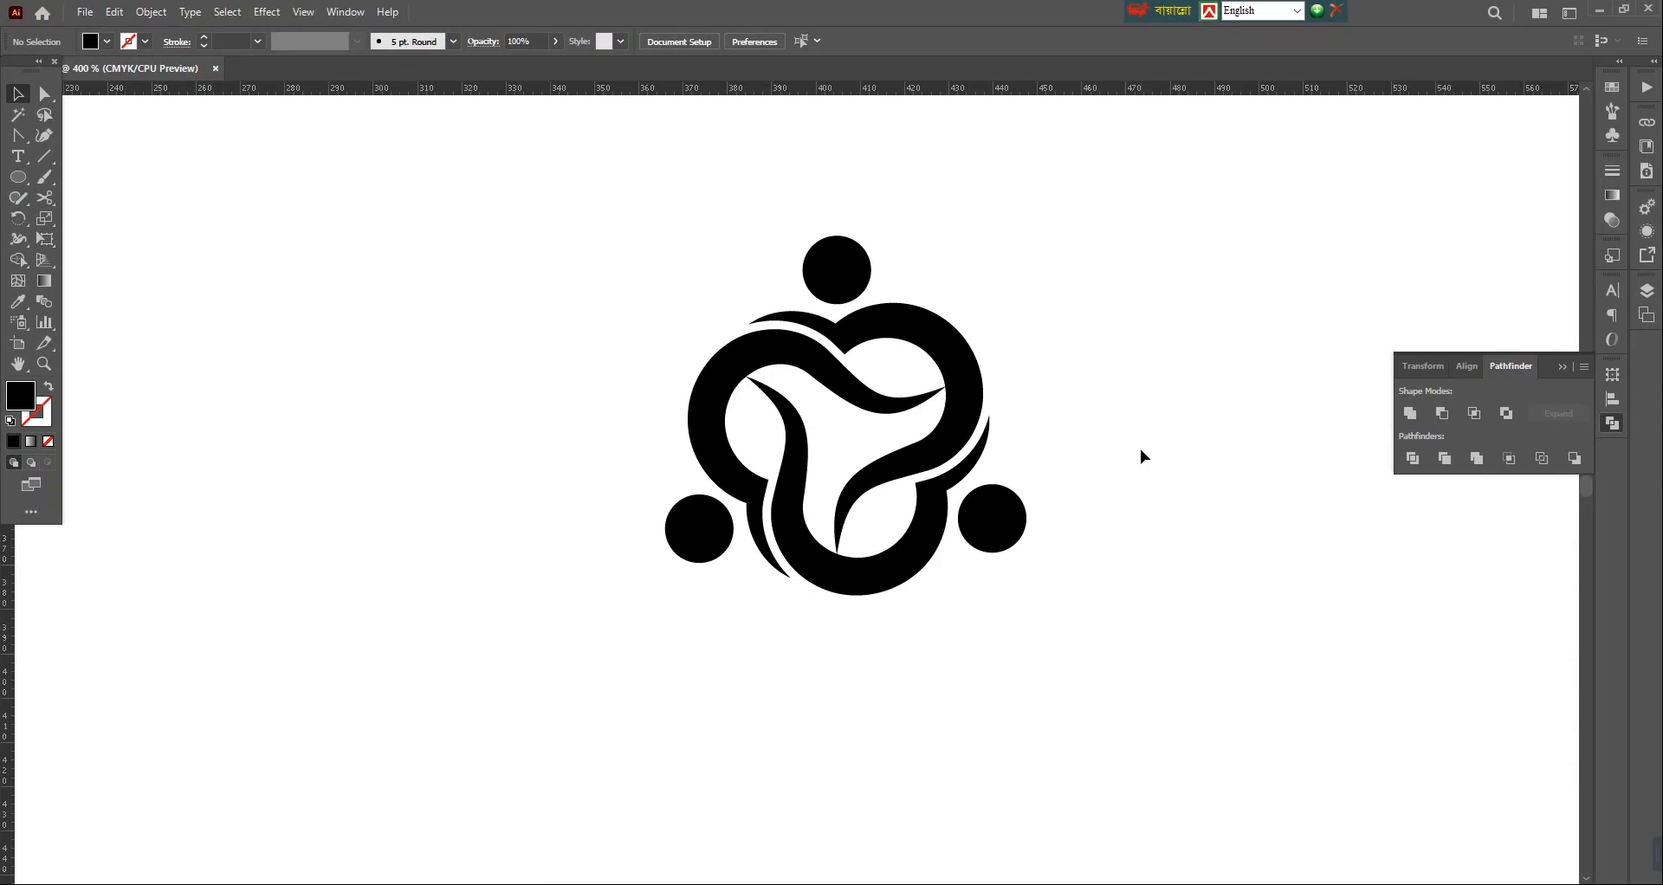
# Step: Examine the complete icon together with the GENDERATIONS wordmark to judge the overall proportions
pyautogui.hotkey('ctrl', '-')
pyautogui.hotkey('ctrl', '-')
pyautogui.hotkey('ctrl', '-')
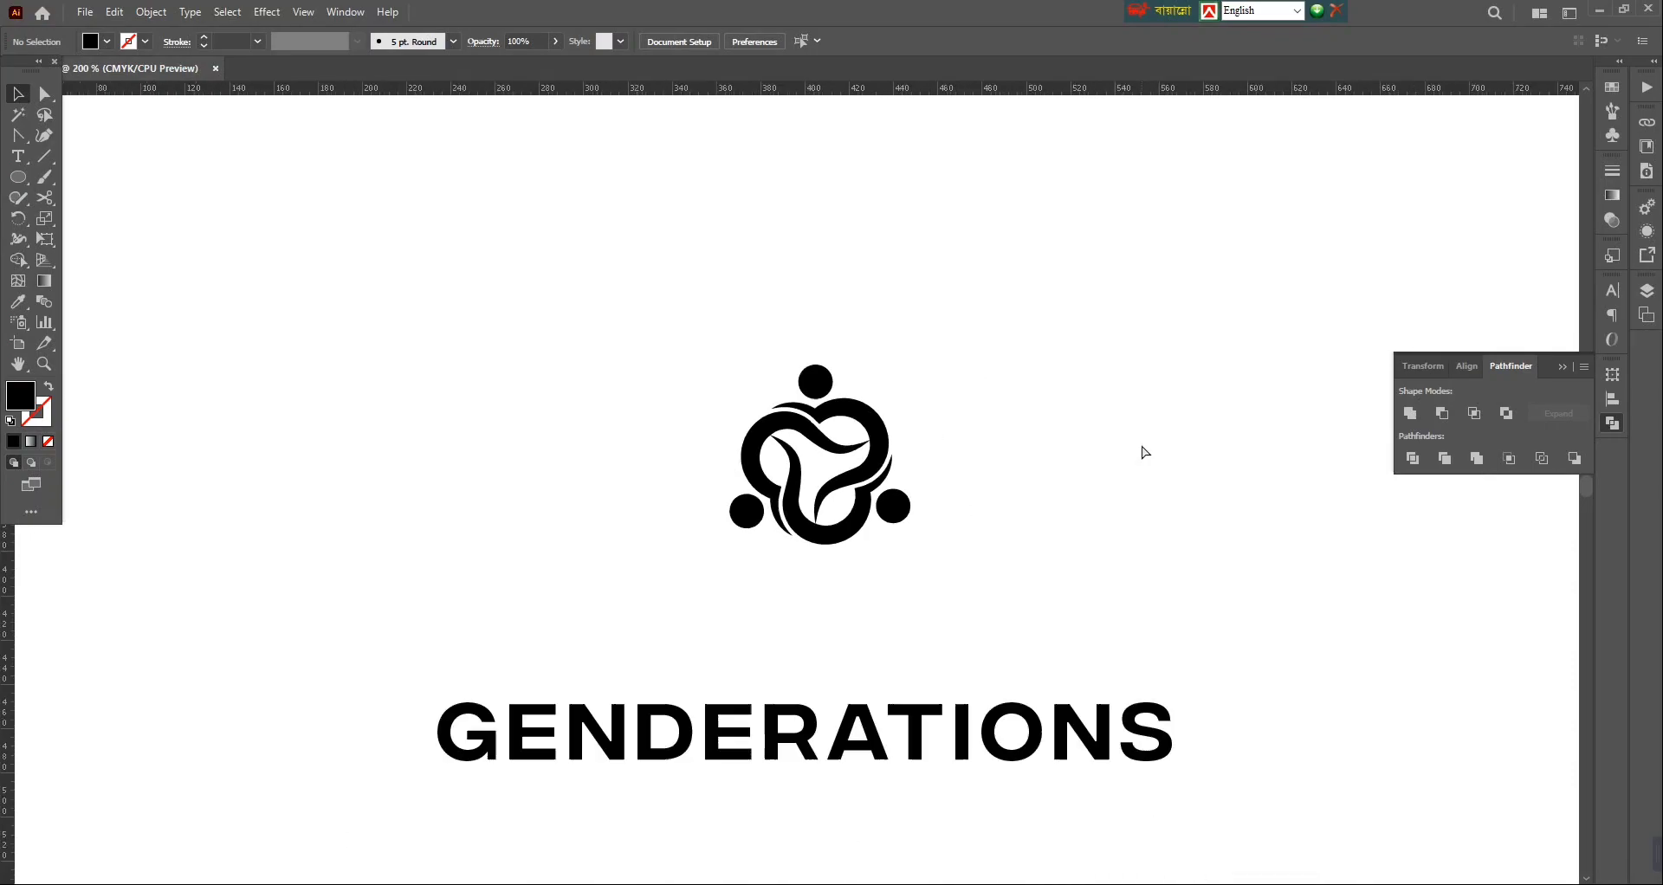
pyautogui.moveTo(941, 368); pyautogui.dragTo(740, 567)
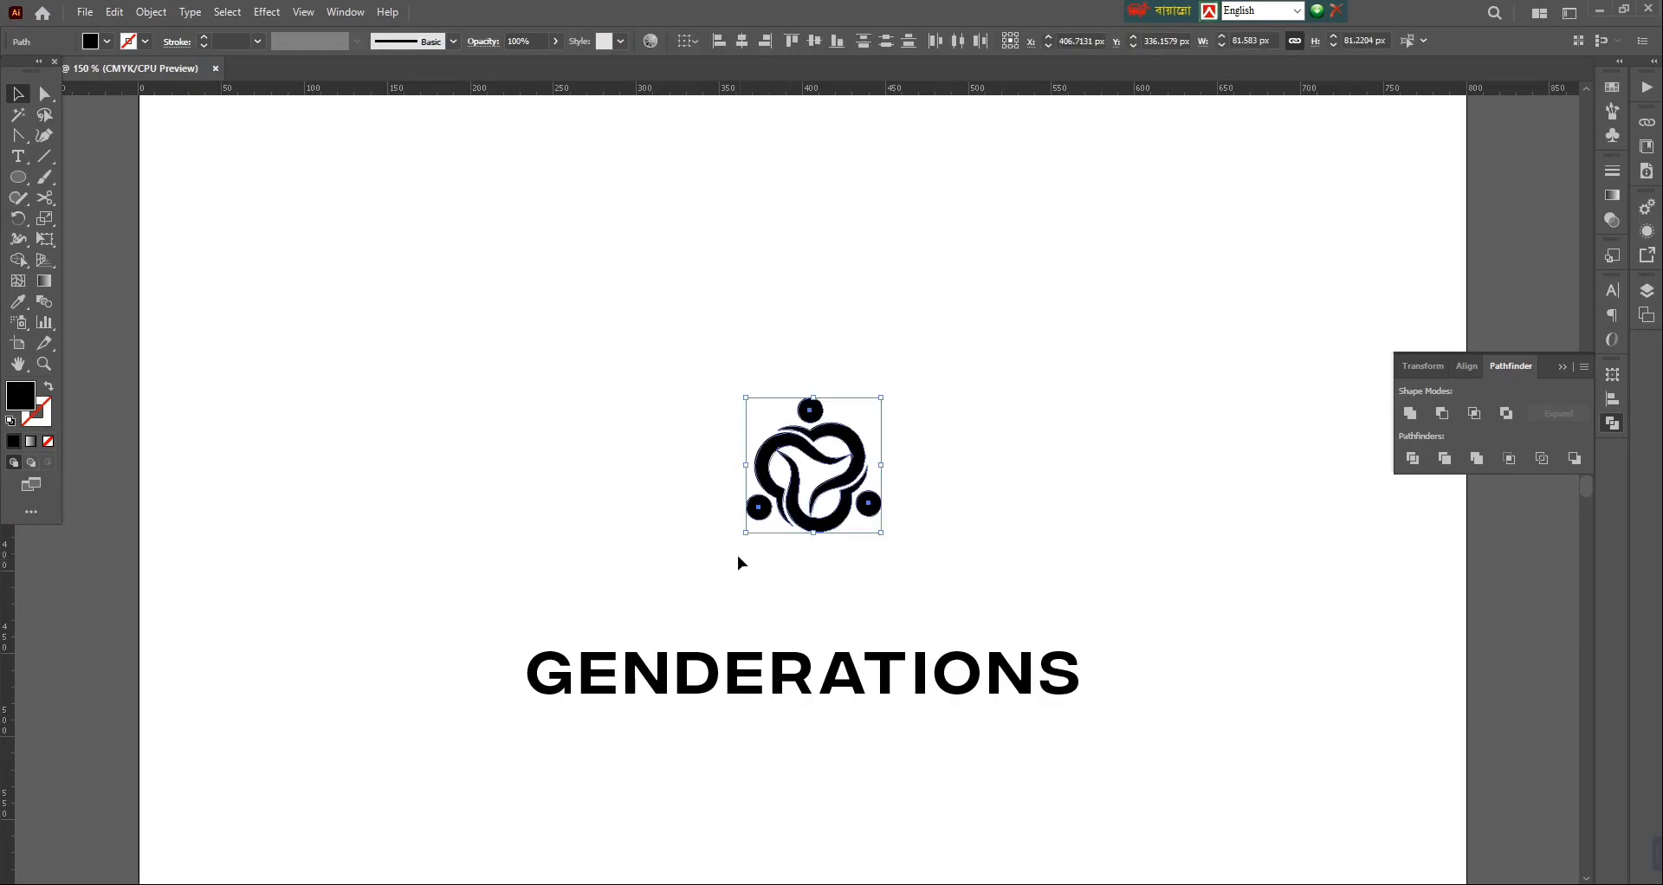
pyautogui.click(1005, 474)
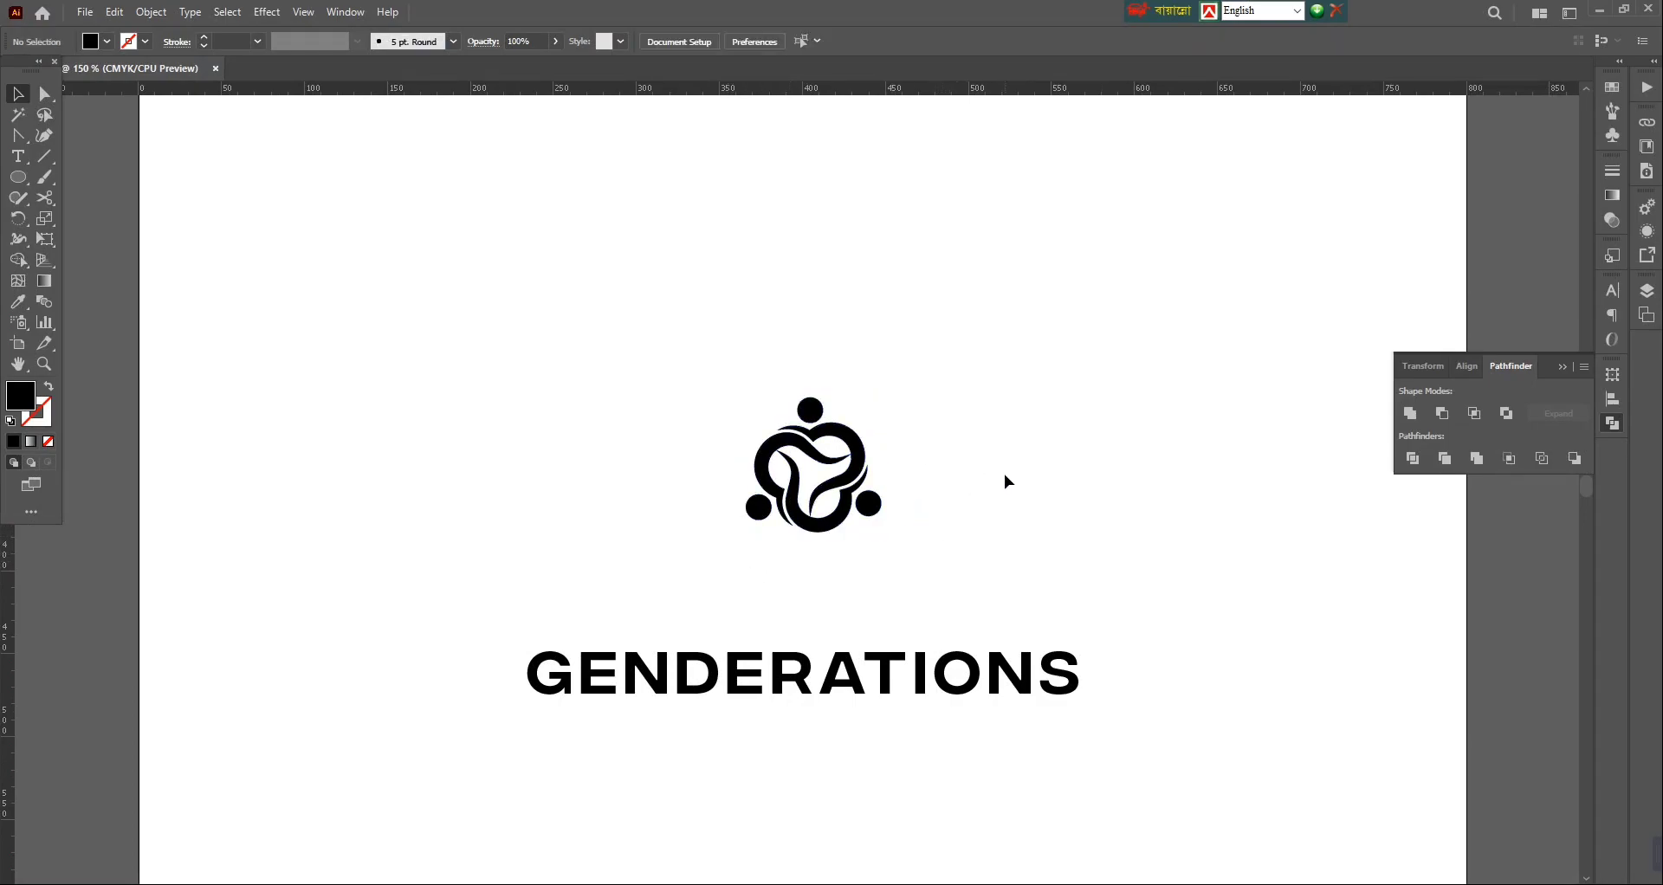
pyautogui.hotkey('ctrl', '+')
pyautogui.hotkey('ctrl', '+')
pyautogui.hotkey('ctrl', '+')
# Step: Try an inward Offset Path with miter joins and a miter limit of 6 on all three heart shapes
pyautogui.moveTo(789, 681); pyautogui.dragTo(921, 369)
pyautogui.click(153, 12)
pyautogui.moveTo(185, 450)
pyautogui.click(427, 506)
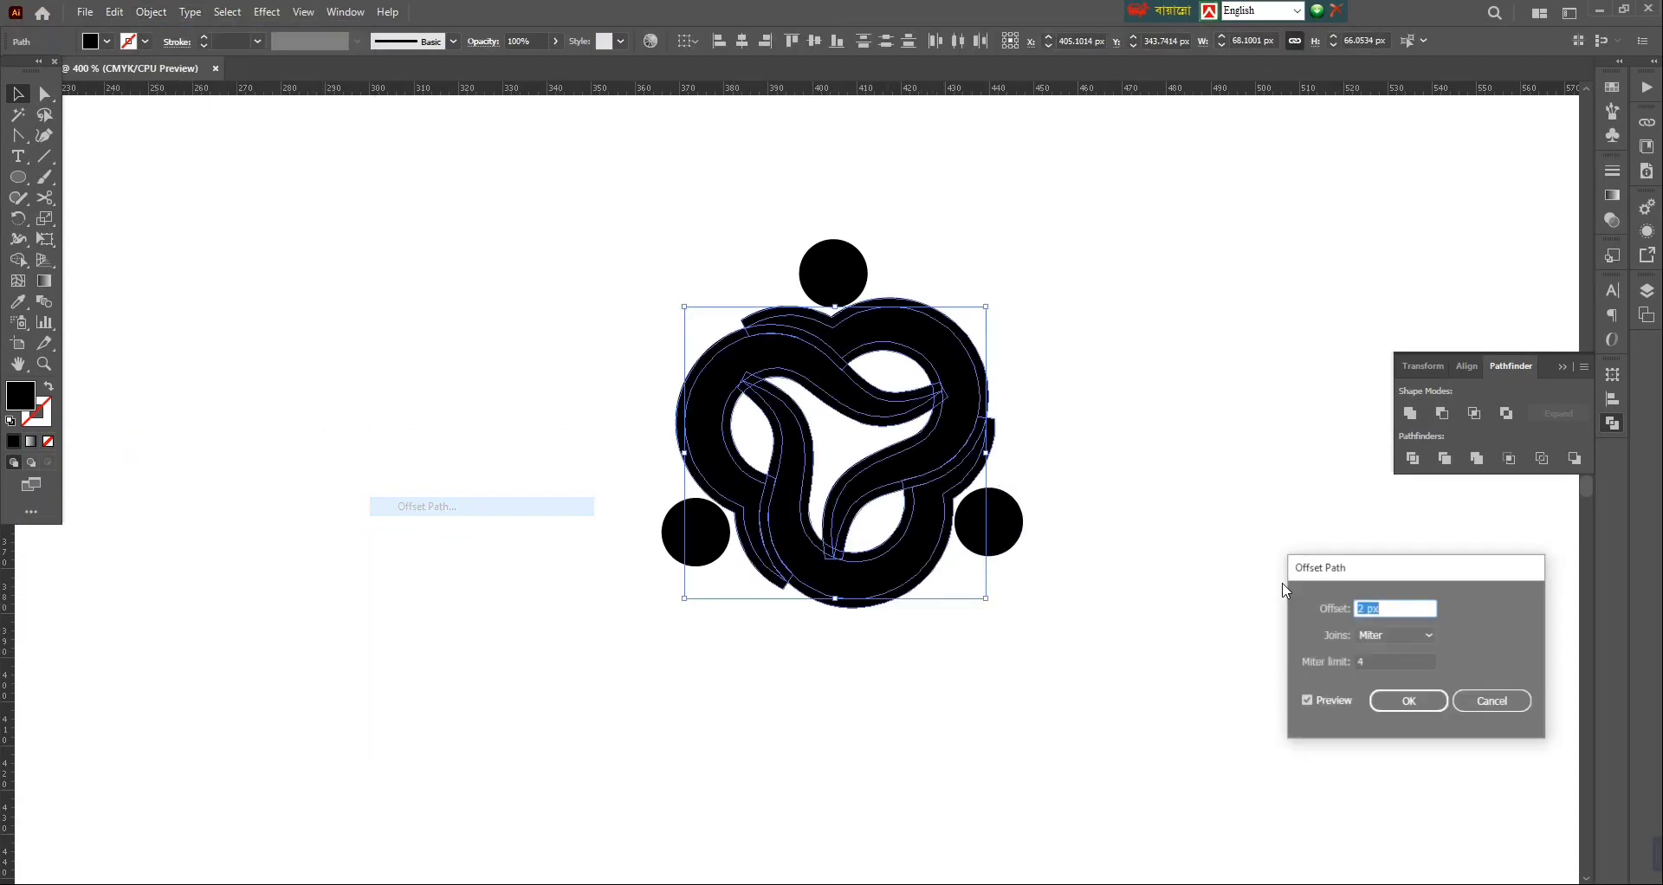
pyautogui.doubleClick(1384, 662)
pyautogui.write('7')
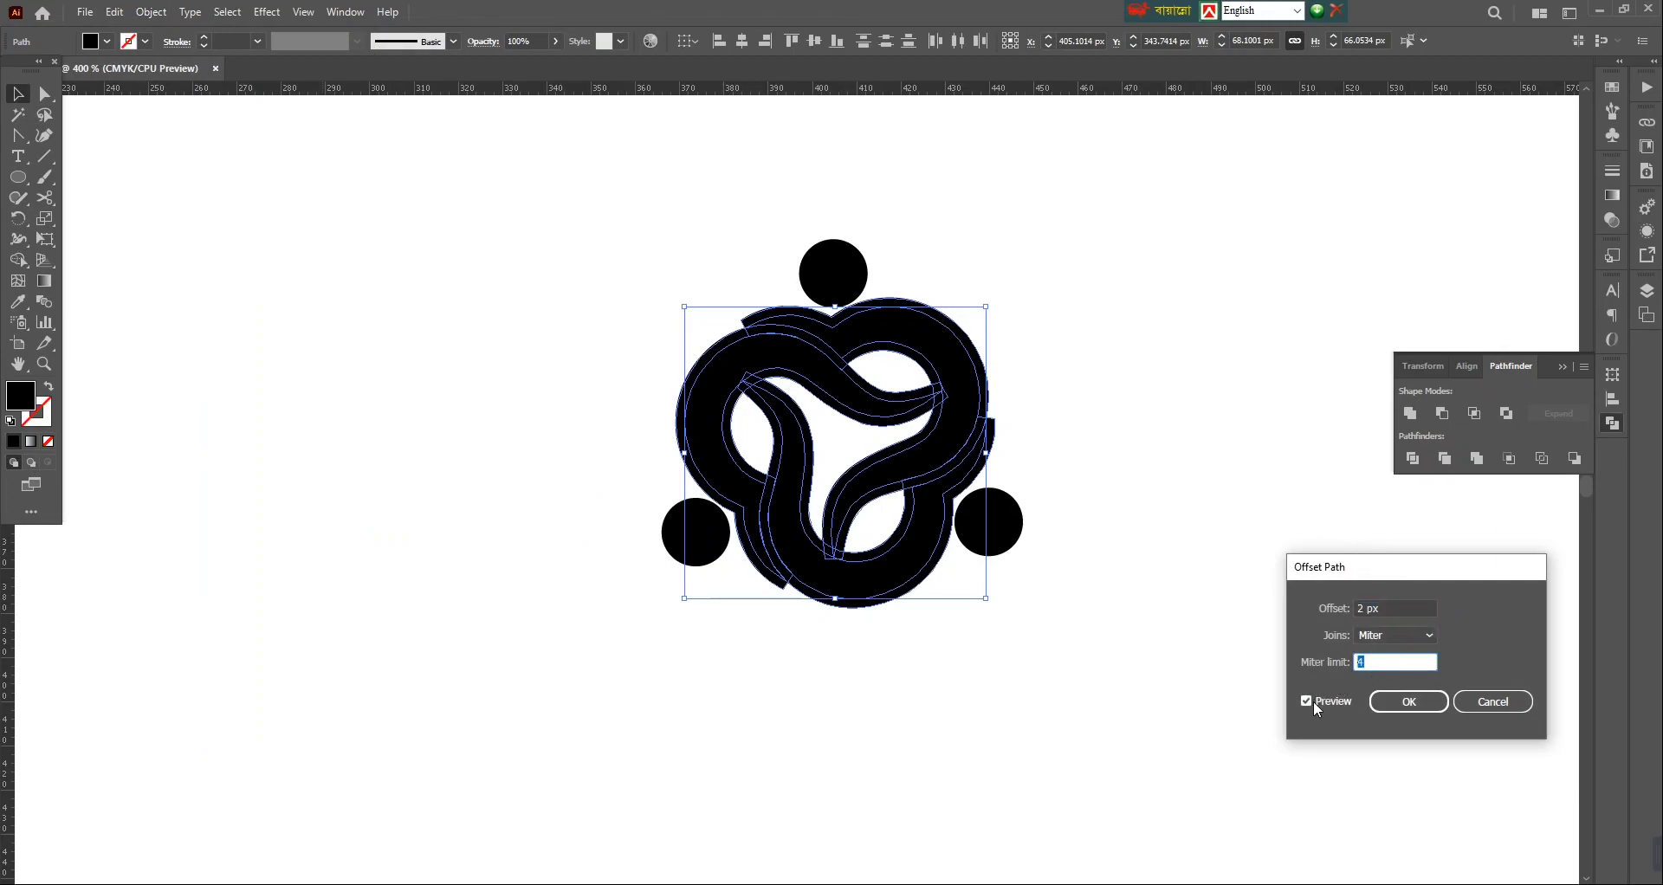
pyautogui.press('Down')
pyautogui.press('Tab')
pyautogui.press('Down')
pyautogui.press('Down')
pyautogui.press('Down')
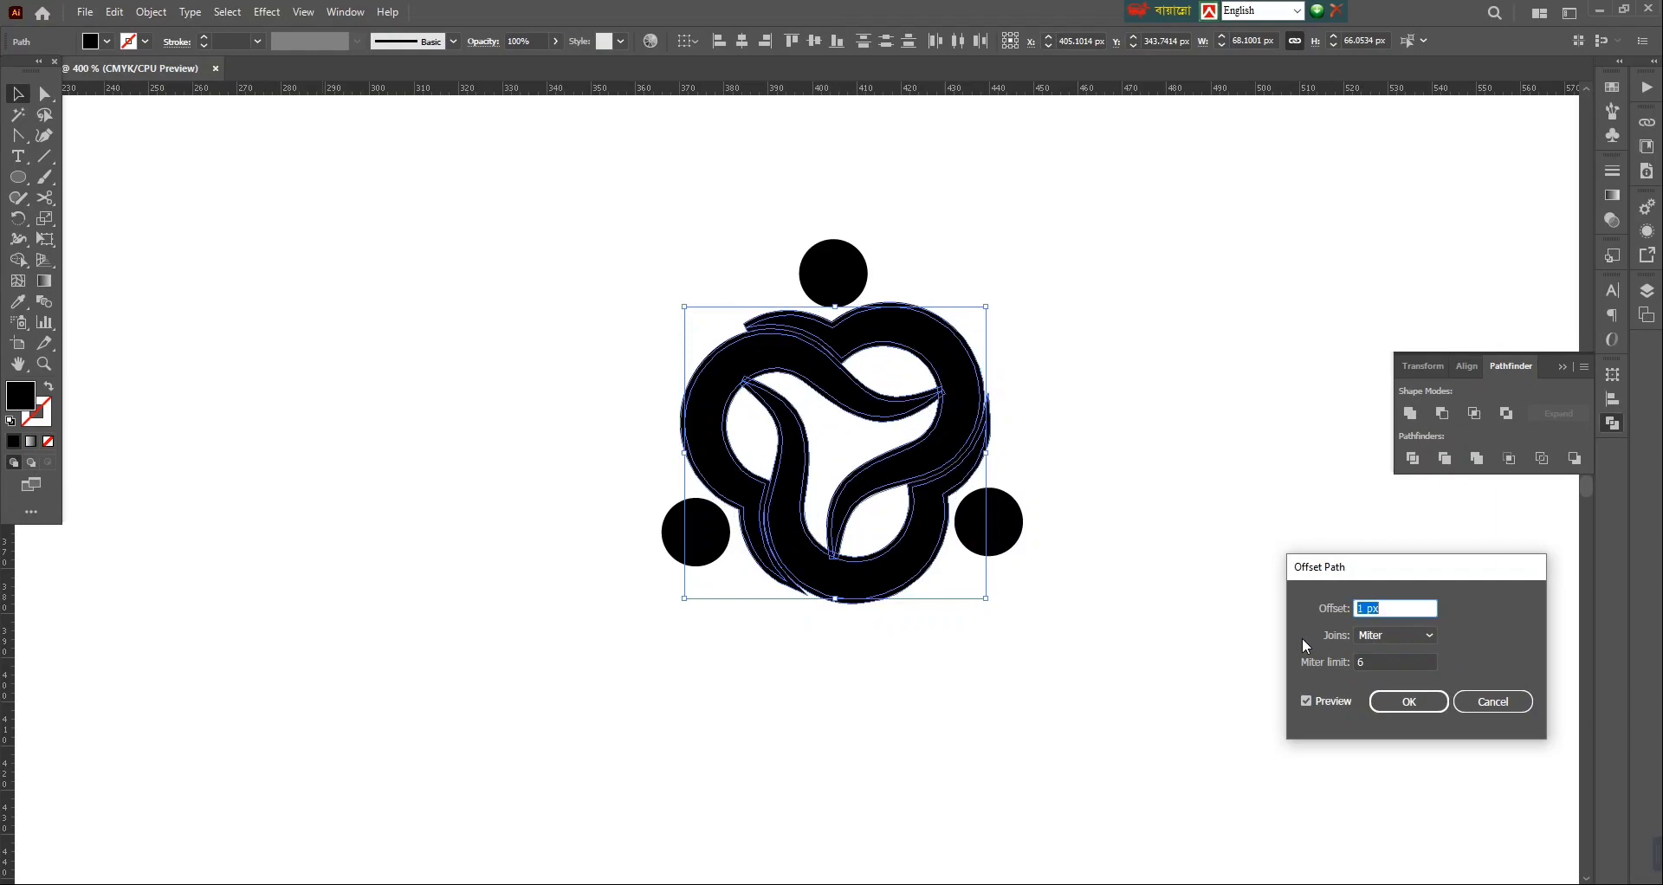
pyautogui.click(1409, 704)
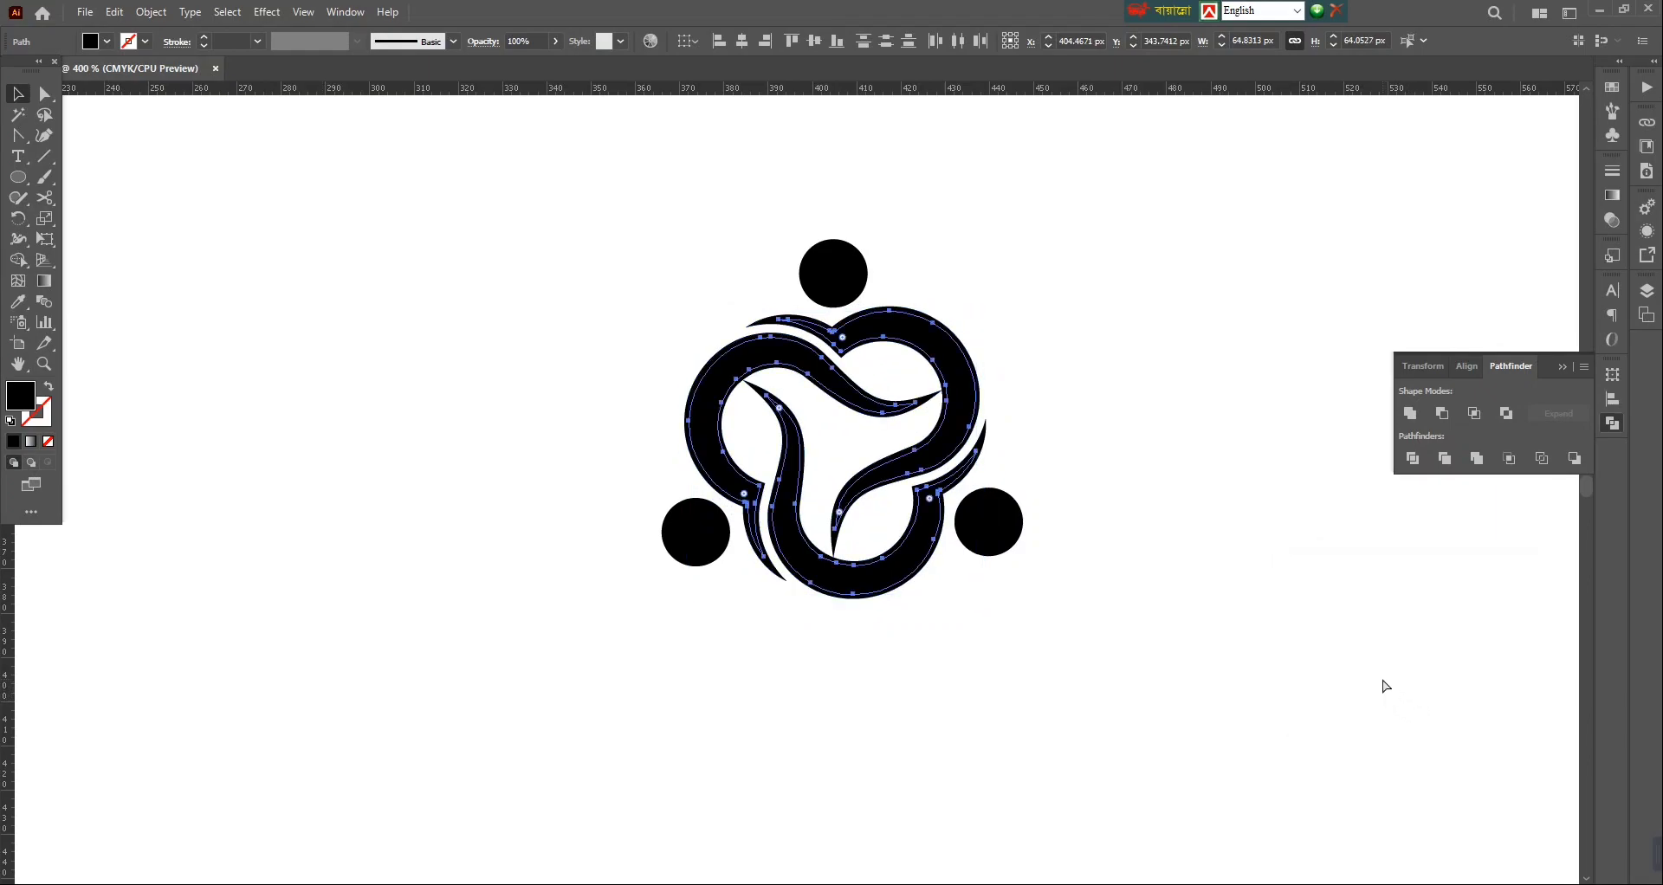
# Step: Try to delete the original heart shapes and the stray slivers so only the thinner inset hearts are left
pyautogui.moveTo(814, 676); pyautogui.dragTo(913, 362)
pyautogui.press('Delete')
pyautogui.moveTo(709, 358); pyautogui.dragTo(1125, 465)
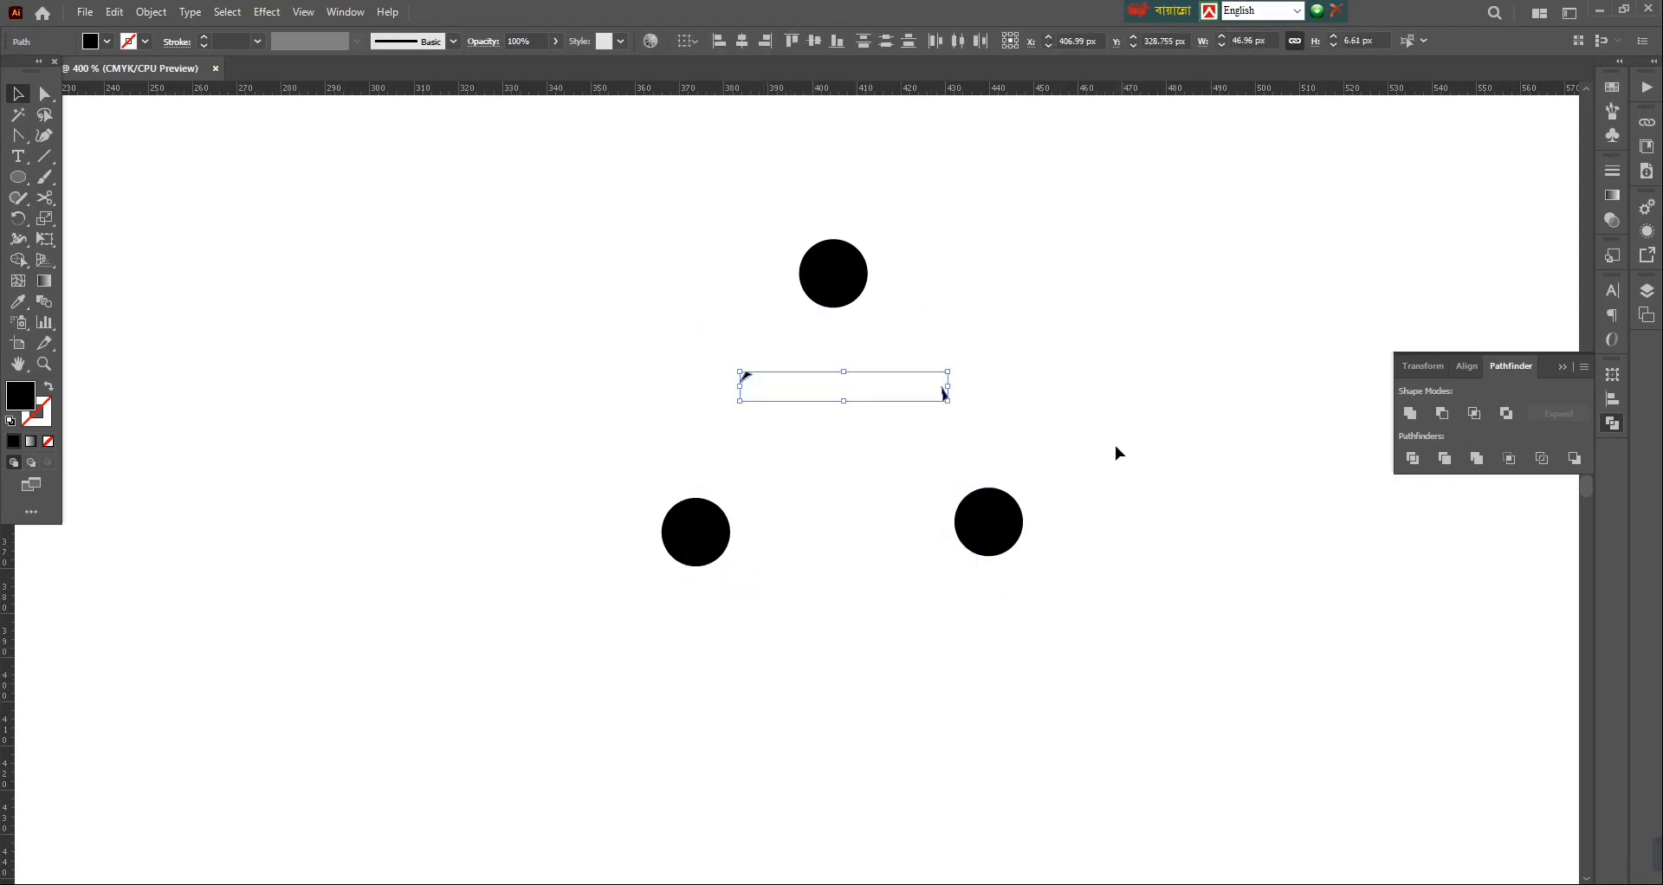
pyautogui.press('Delete')
pyautogui.hotkey('ctrl', 'z')
pyautogui.hotkey('ctrl', 'z')
pyautogui.click(1128, 454)
pyautogui.scroll(3, 1178, 508)
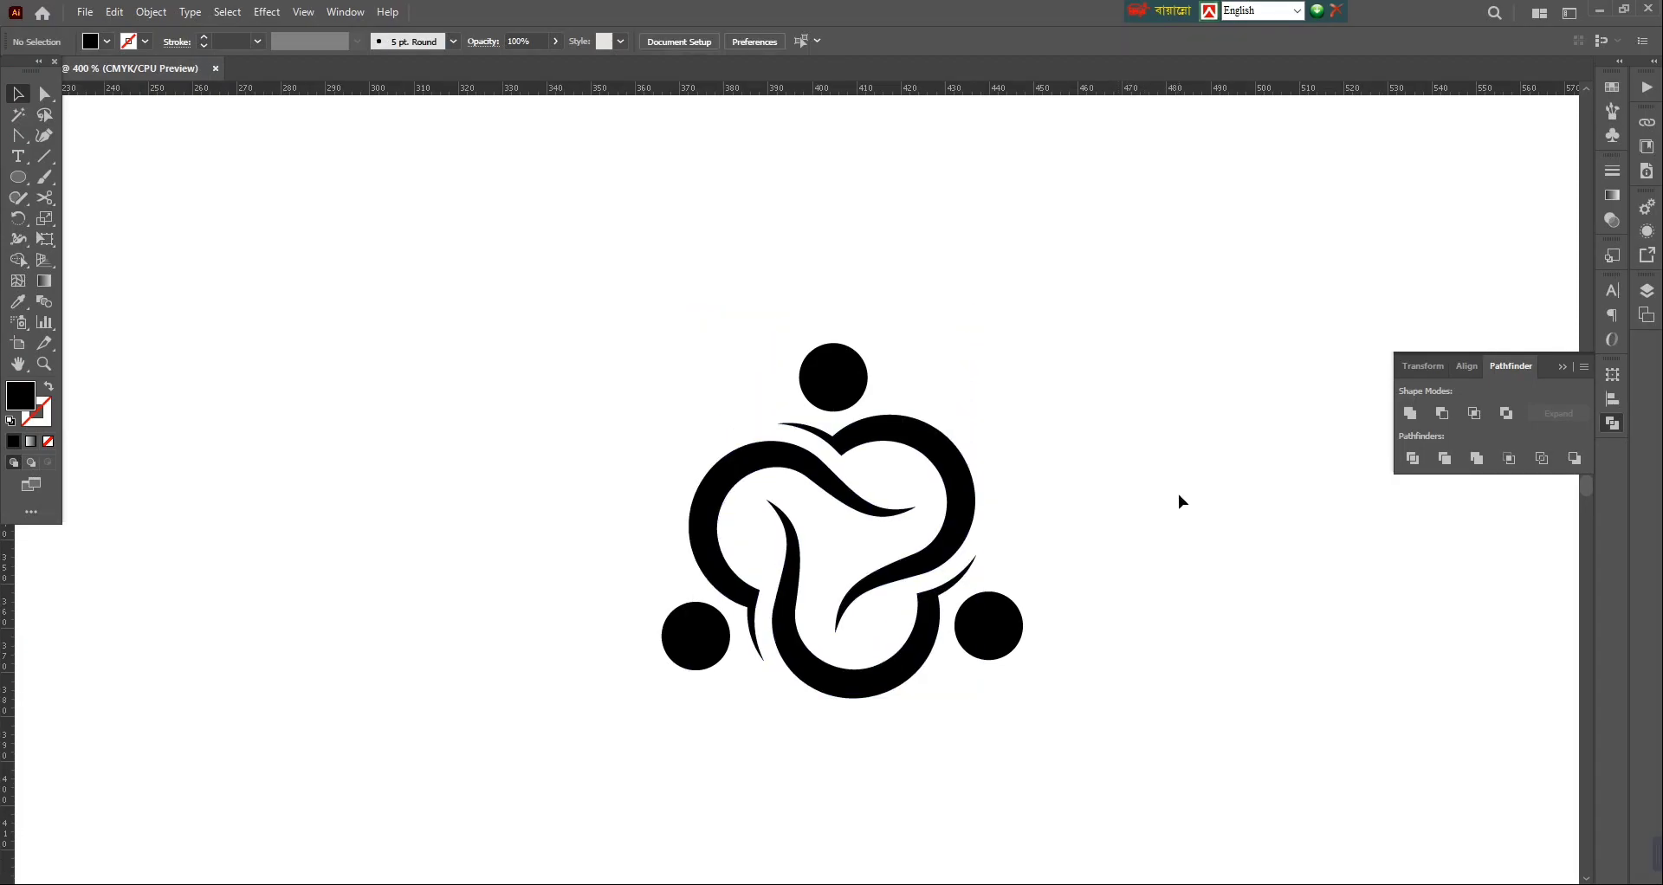
# Step: Undo the deletion of the original hearts and the inward offset
pyautogui.moveTo(1090, 475); pyautogui.dragTo(752, 553)
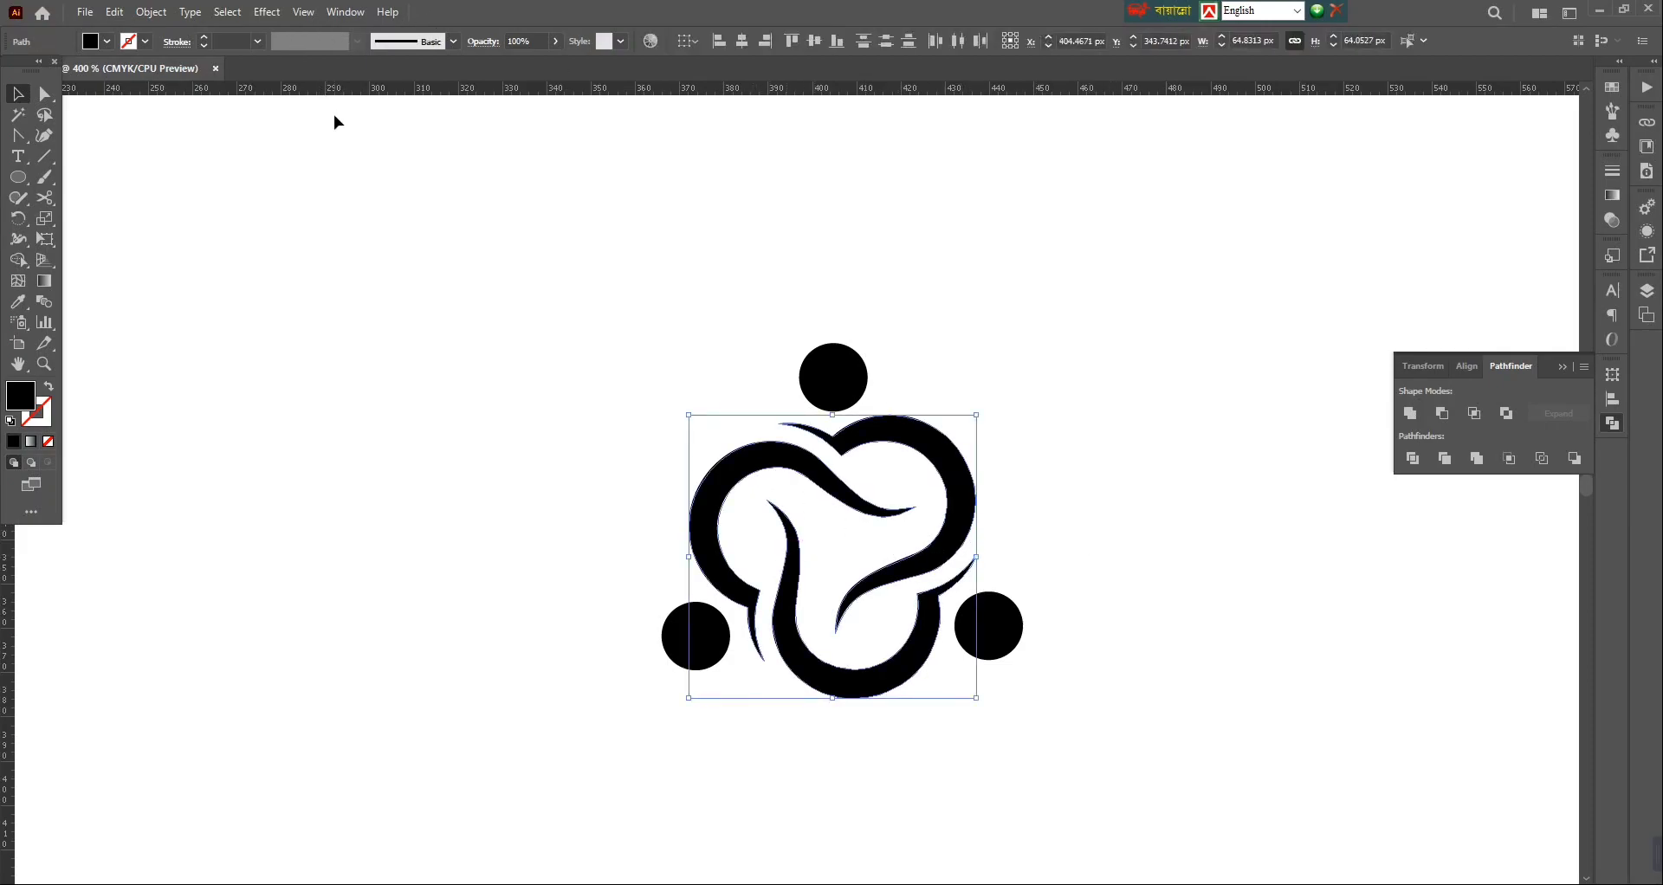
pyautogui.press('a')
pyautogui.hotkey('ctrl', 'z')
pyautogui.hotkey('ctrl', 'z')
pyautogui.hotkey('ctrl', 'z')
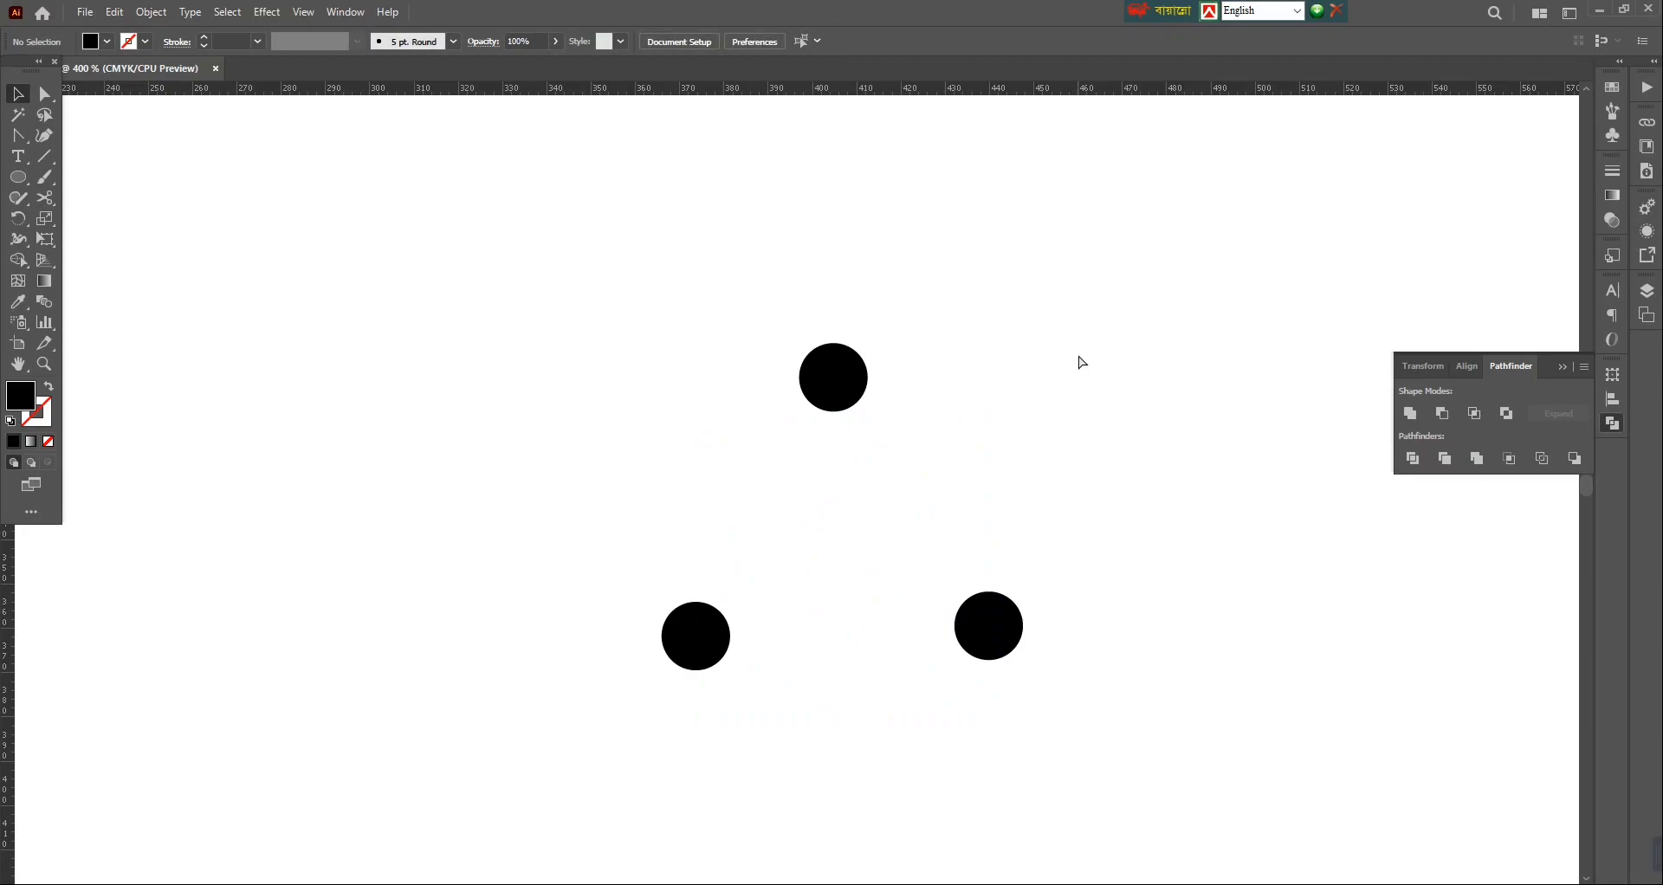
pyautogui.hotkey('ctrl', 'z')
pyautogui.hotkey('ctrl', 'z')
pyautogui.click(1088, 405)
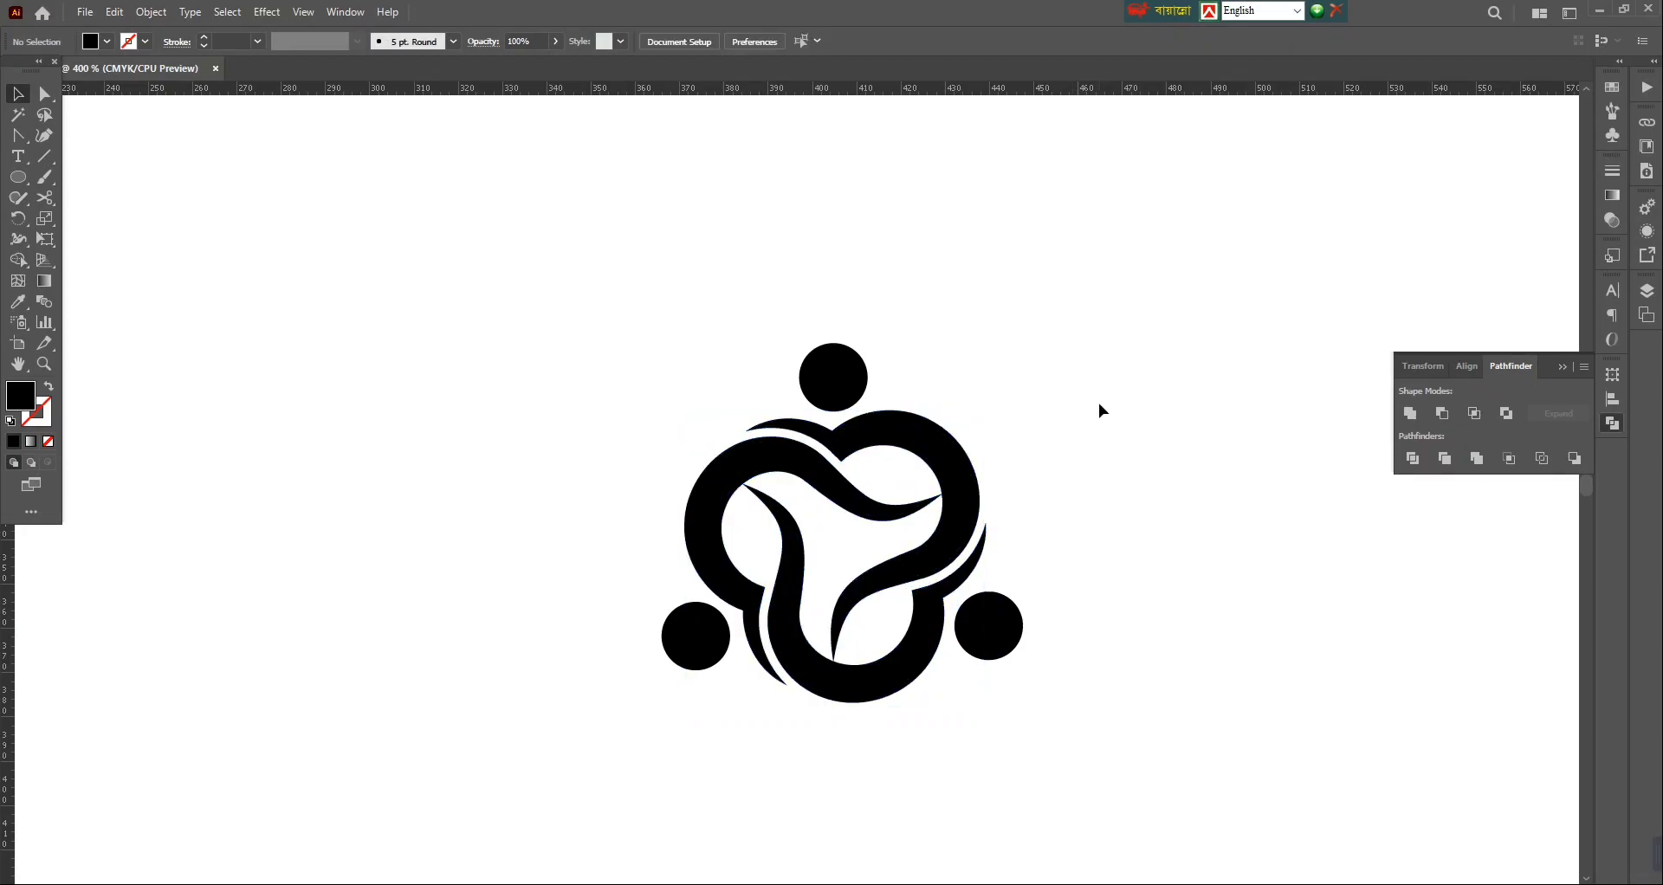
# Step: Create a slighter inward offset path with miter joins and a miter limit of 6 on all three heart shapes
pyautogui.moveTo(1055, 439); pyautogui.dragTo(818, 558)
pyautogui.click(151, 12)
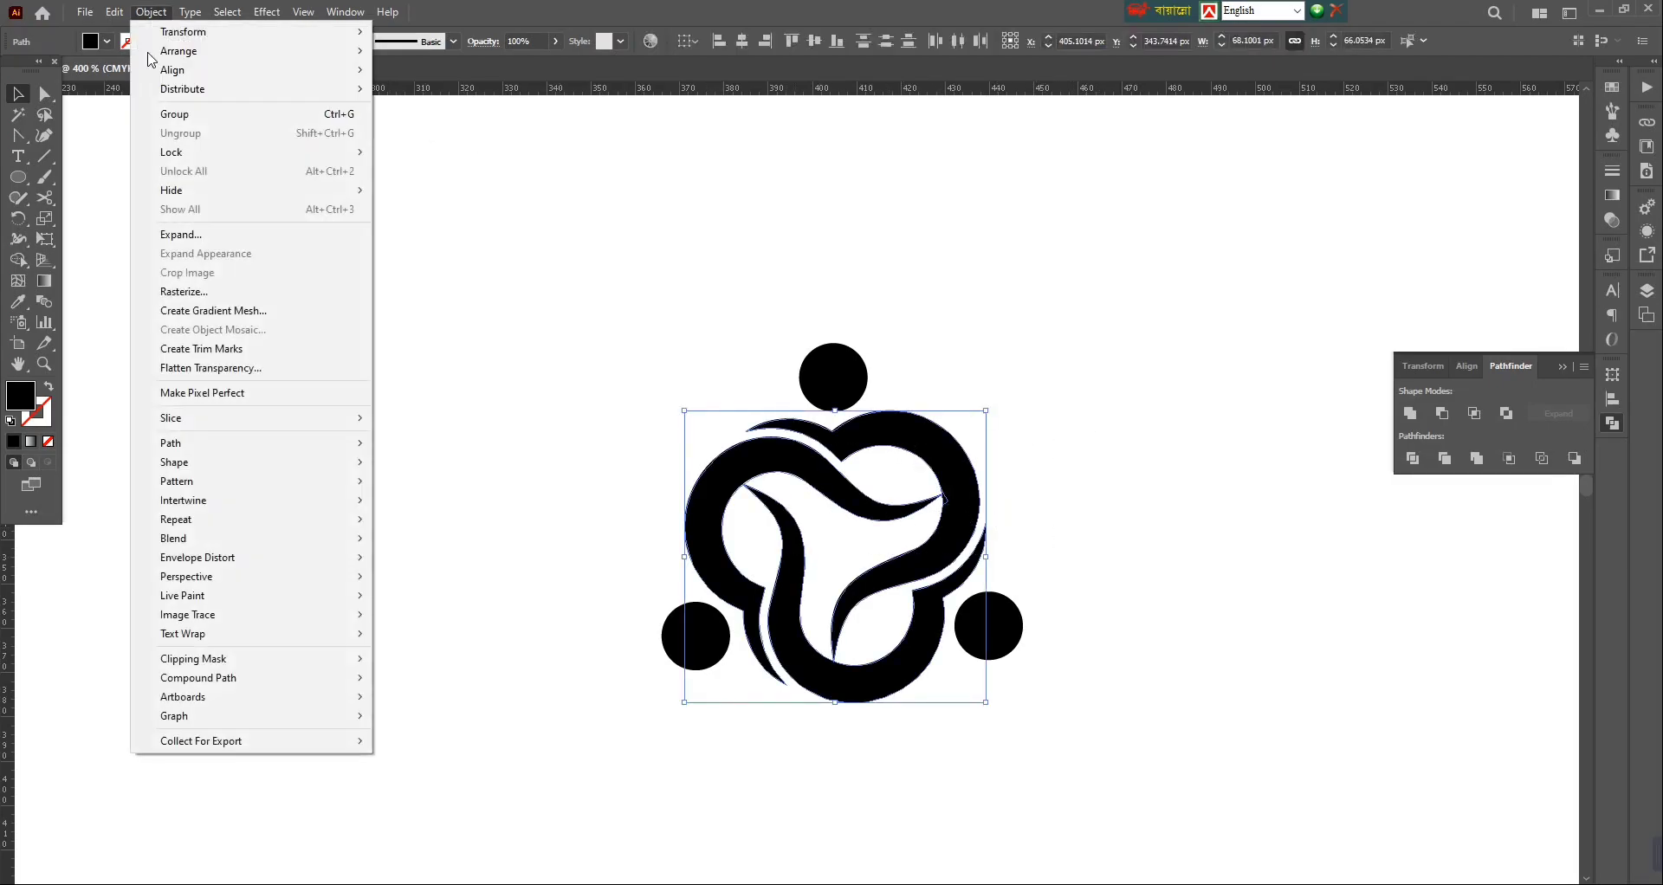
pyautogui.moveTo(222, 444)
pyautogui.click(481, 508)
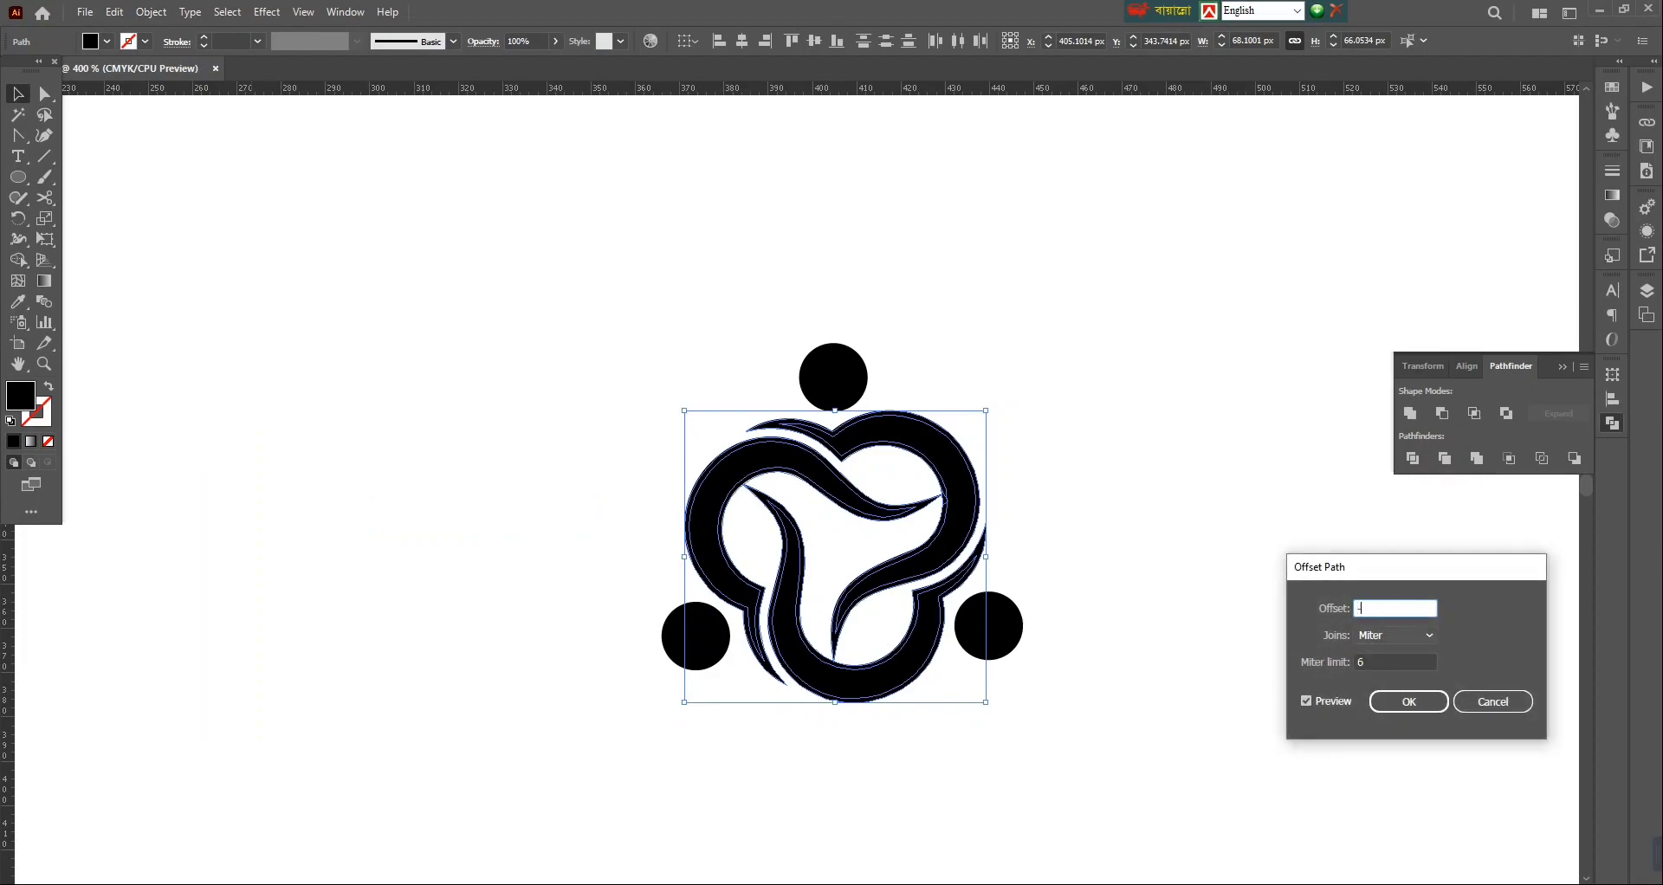
pyautogui.click(1317, 698)
pyautogui.click(1319, 698)
pyautogui.press('Return')
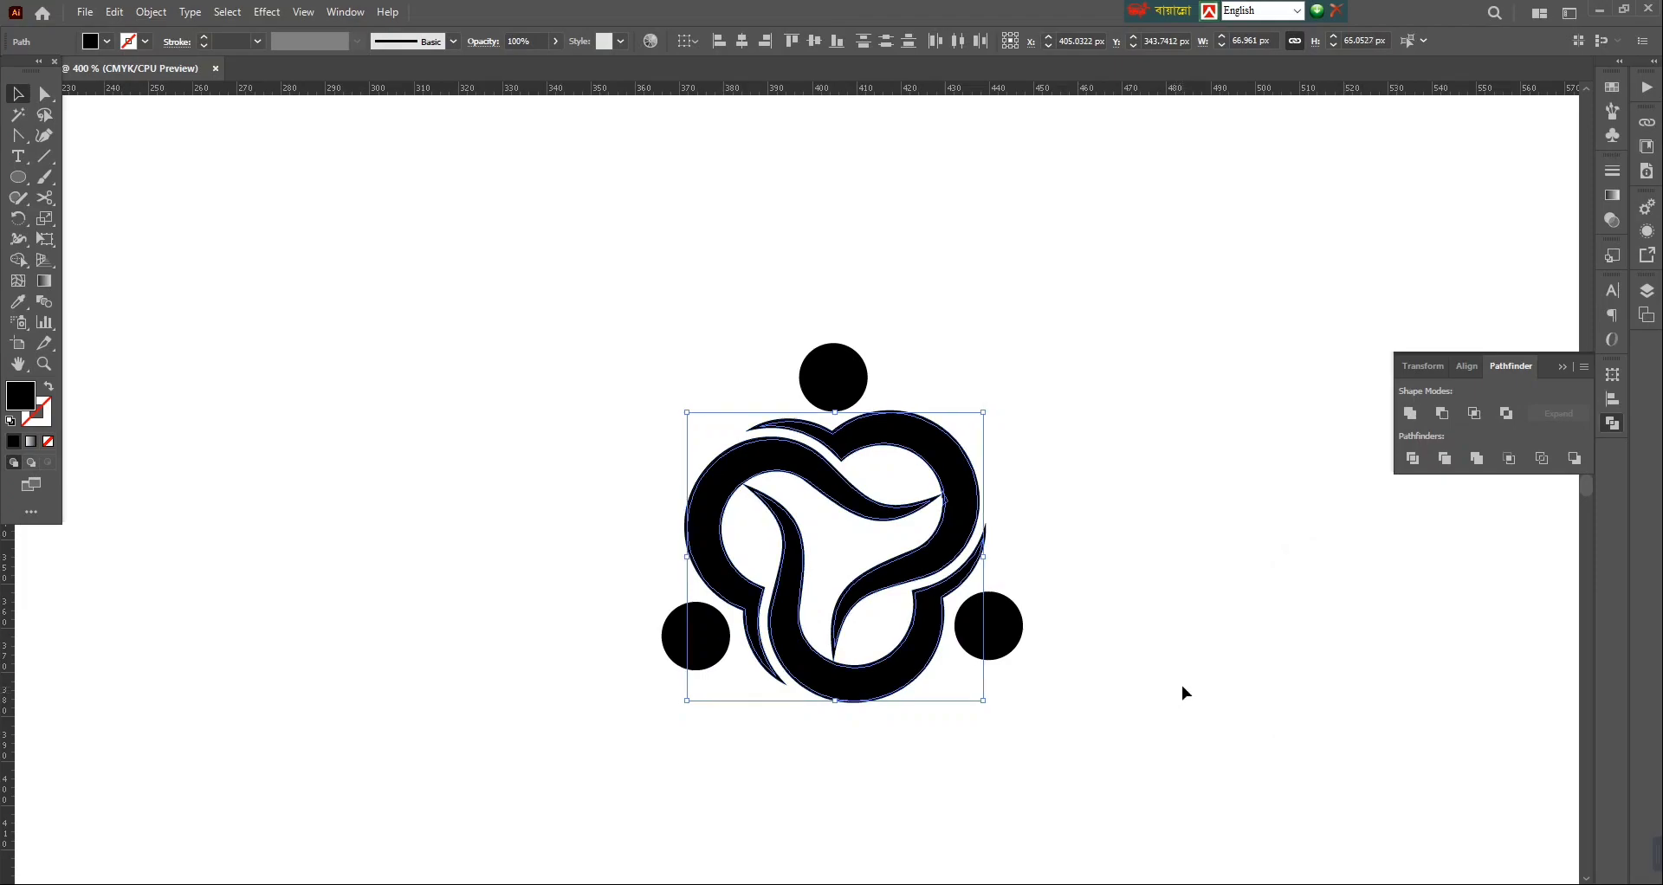
# Step: Delete the original heart shapes, keeping only the slimmer inset hearts and the round heads
pyautogui.moveTo(1097, 511); pyautogui.dragTo(759, 523)
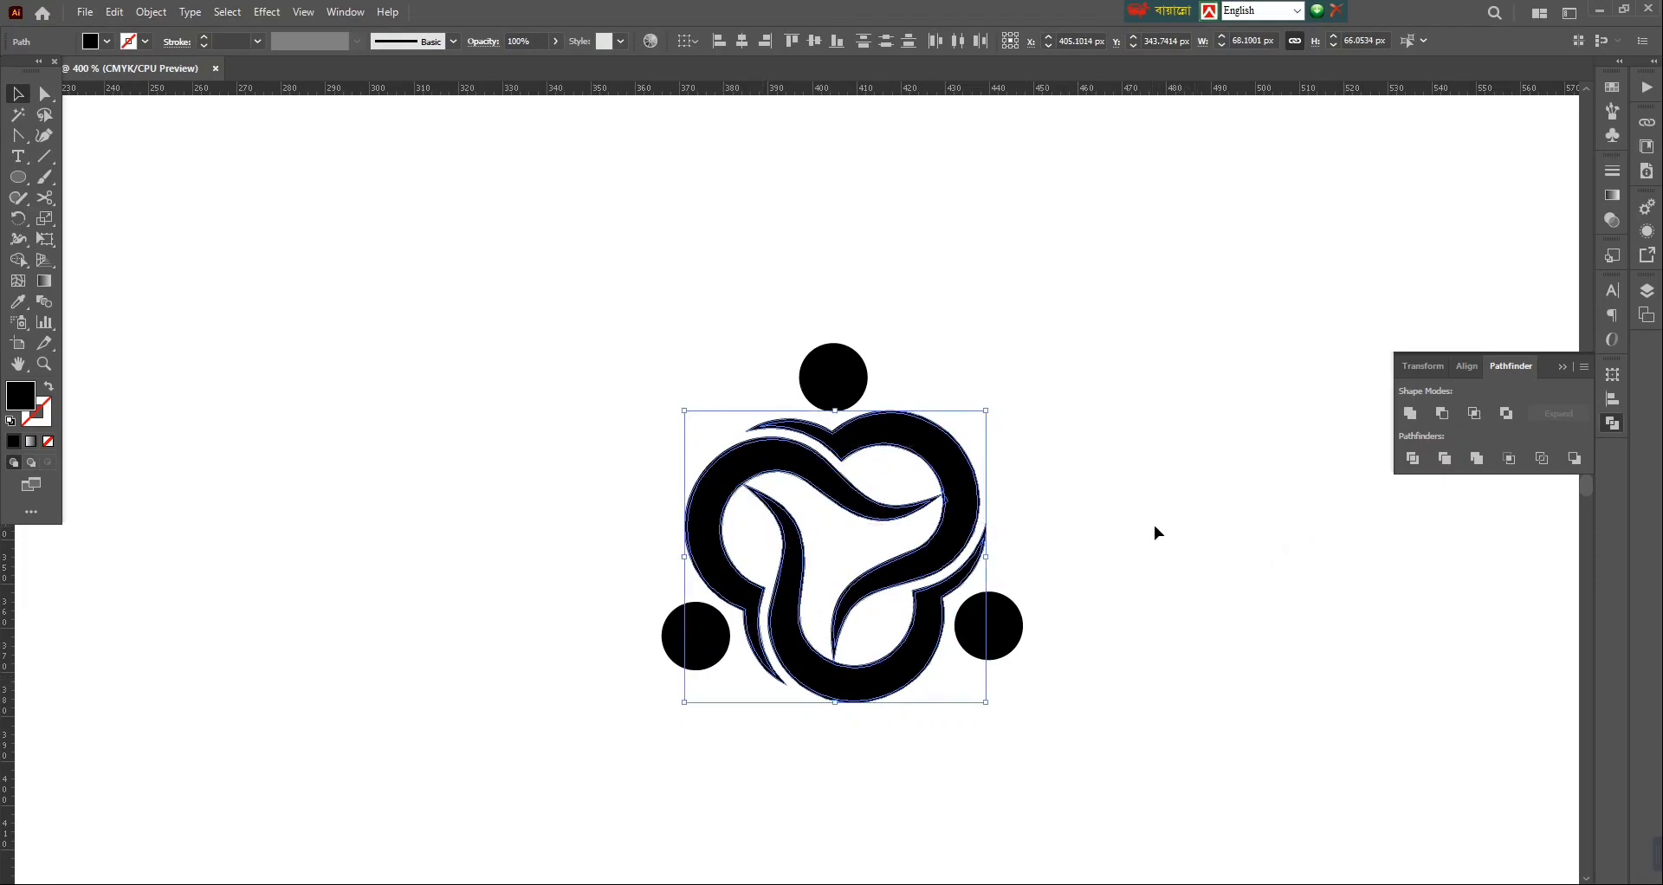
pyautogui.press('Delete')
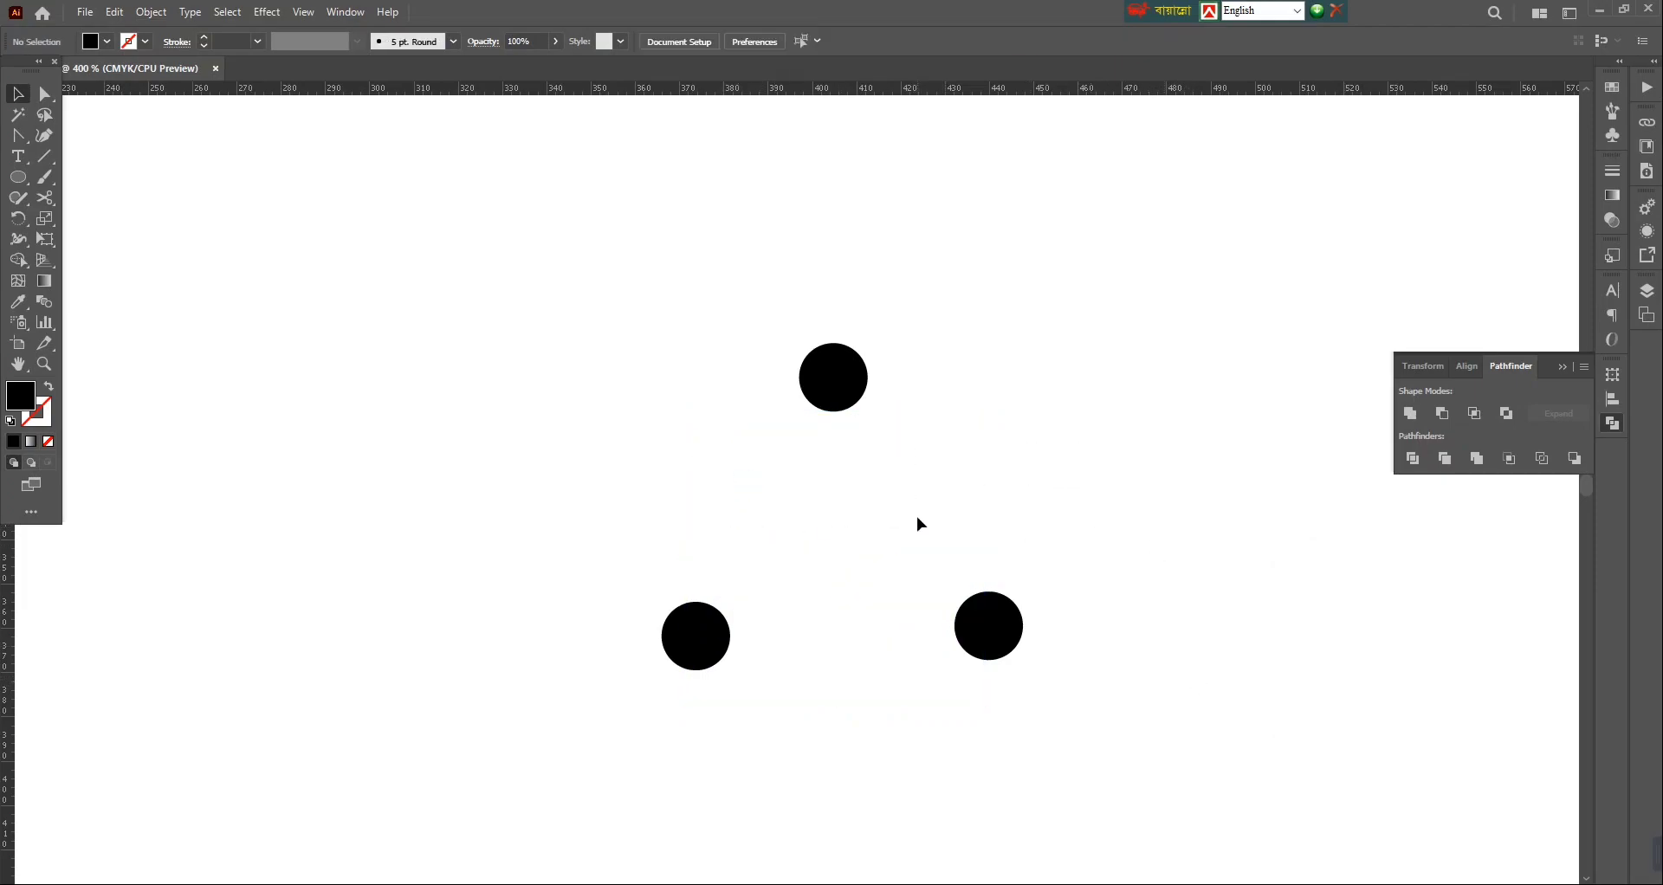
pyautogui.hotkey('ctrl', 'z')
pyautogui.click(1115, 471)
pyautogui.scroll(1, 1095, 564)
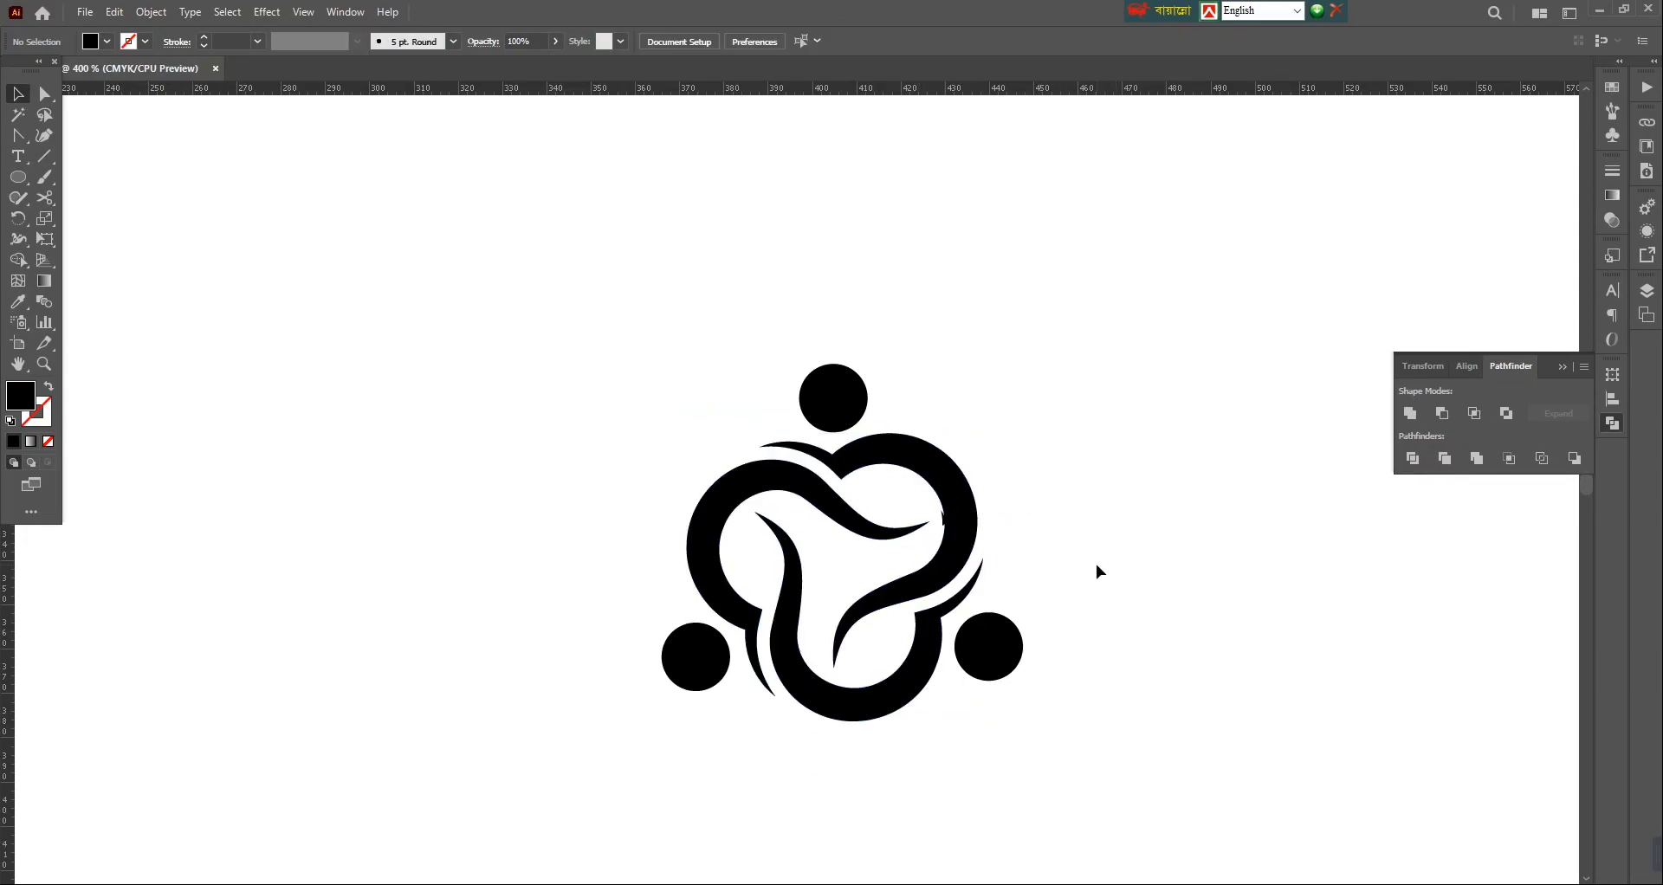
# Step: Remove the small leftover sliver on the inner edge of the upper-right heart
pyautogui.moveTo(1170, 345); pyautogui.dragTo(596, 785)
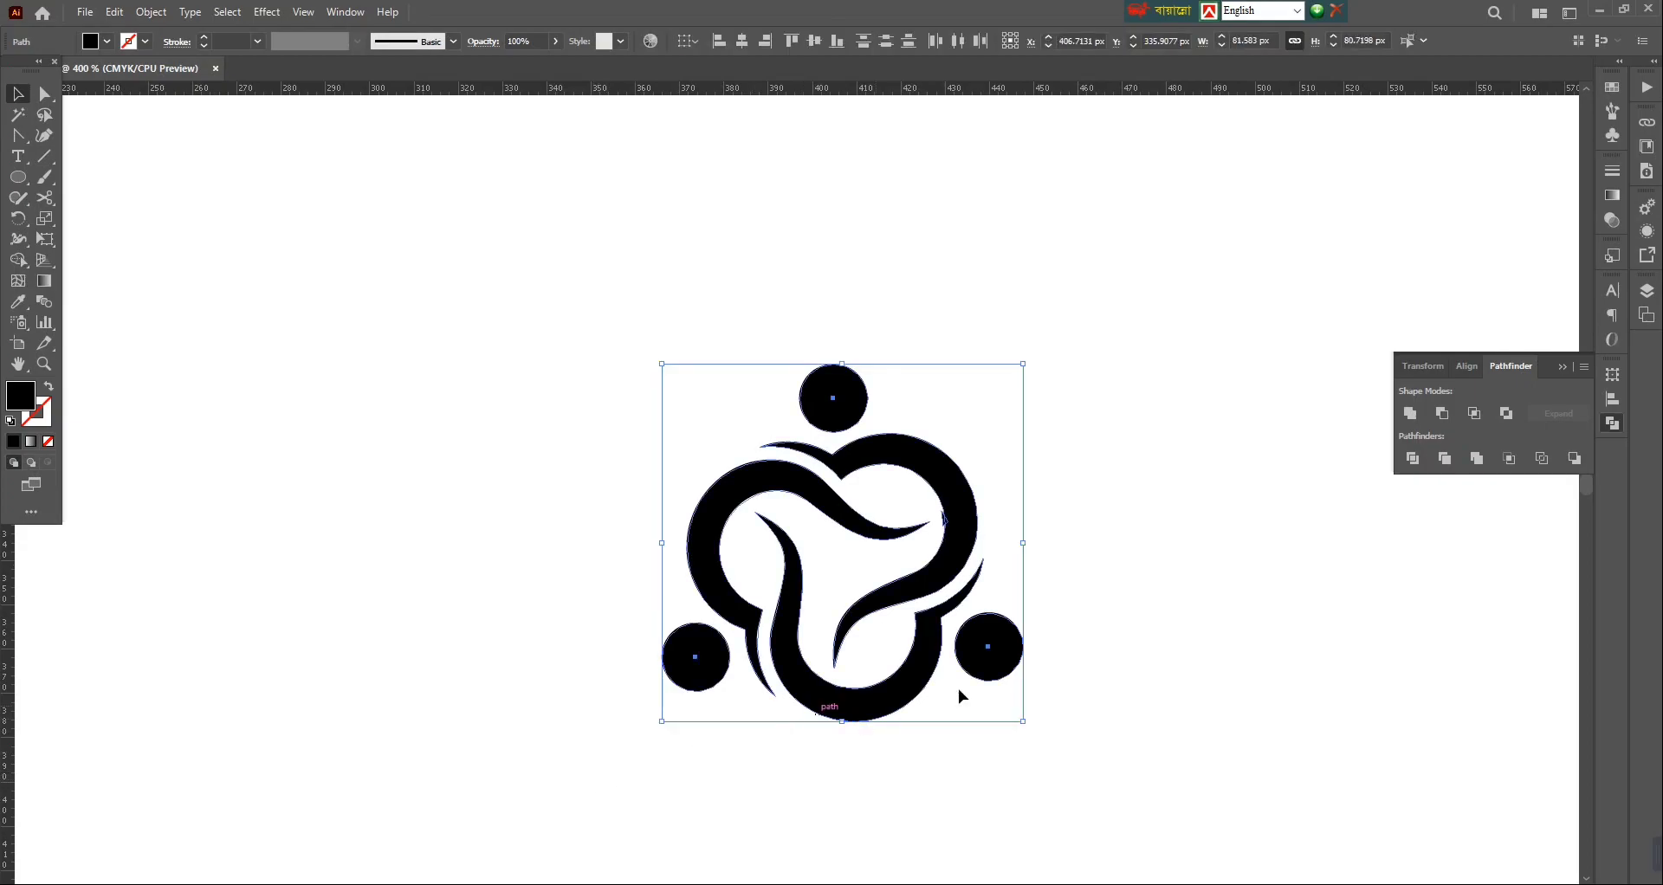
pyautogui.click(1121, 619)
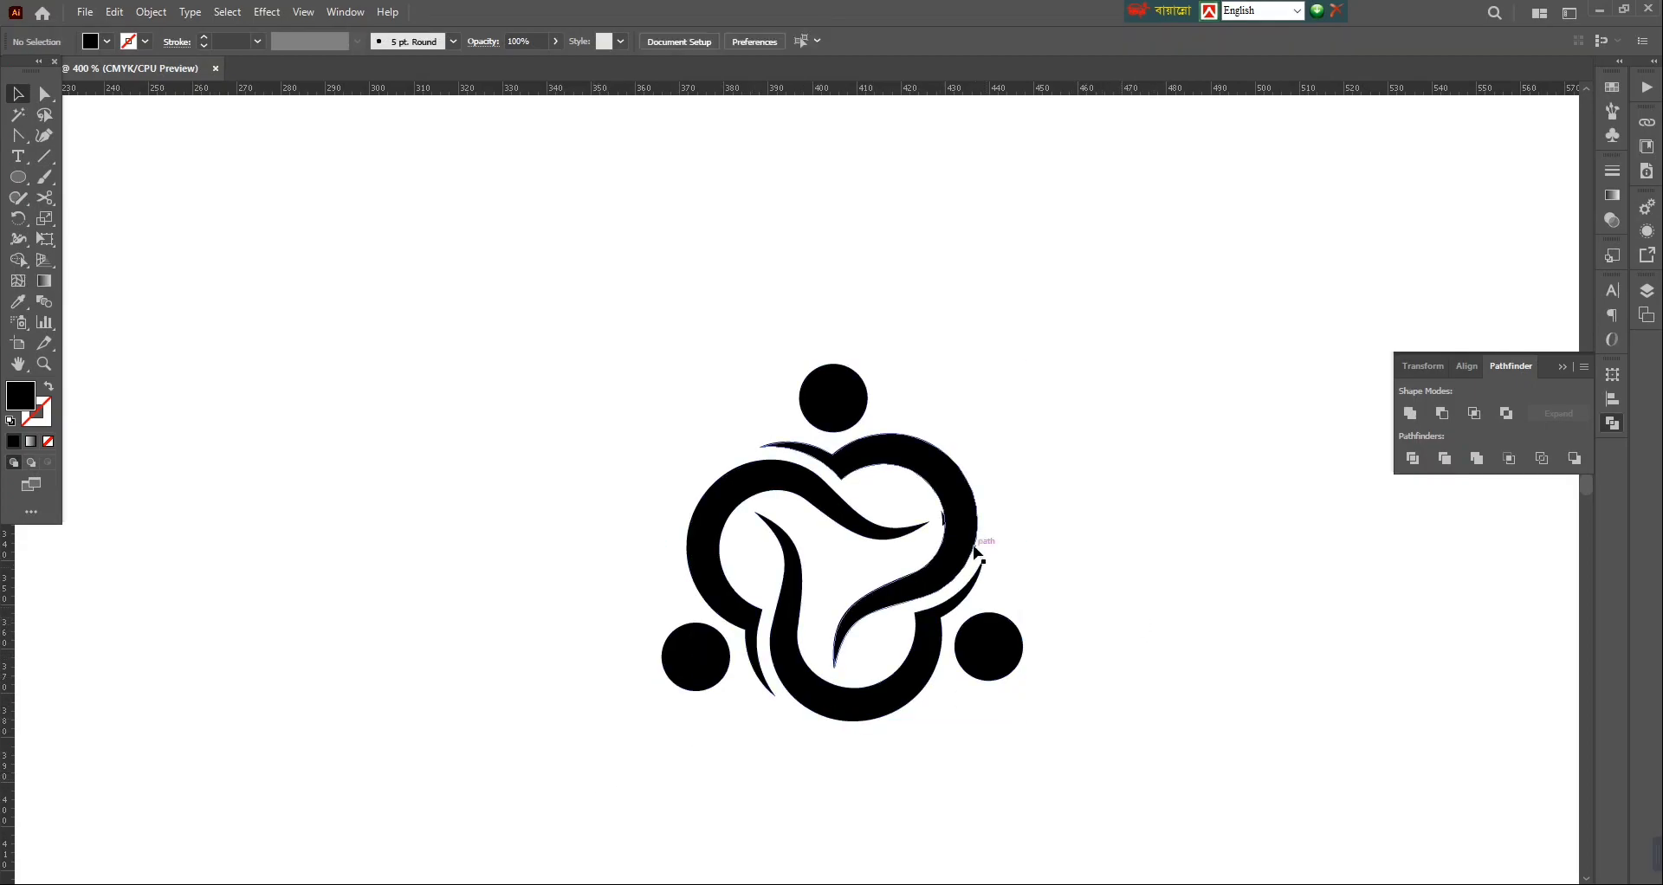
pyautogui.moveTo(608, 478); pyautogui.dragTo(1072, 528)
pyautogui.click(1104, 497)
# Step: Unite all the icon's shapes with Pathfinder and ungroup the result into separate pieces
pyautogui.moveTo(621, 345); pyautogui.dragTo(1117, 724)
pyautogui.click(1418, 412)
pyautogui.click(1276, 549)
pyautogui.moveTo(1142, 641); pyautogui.dragTo(974, 741)
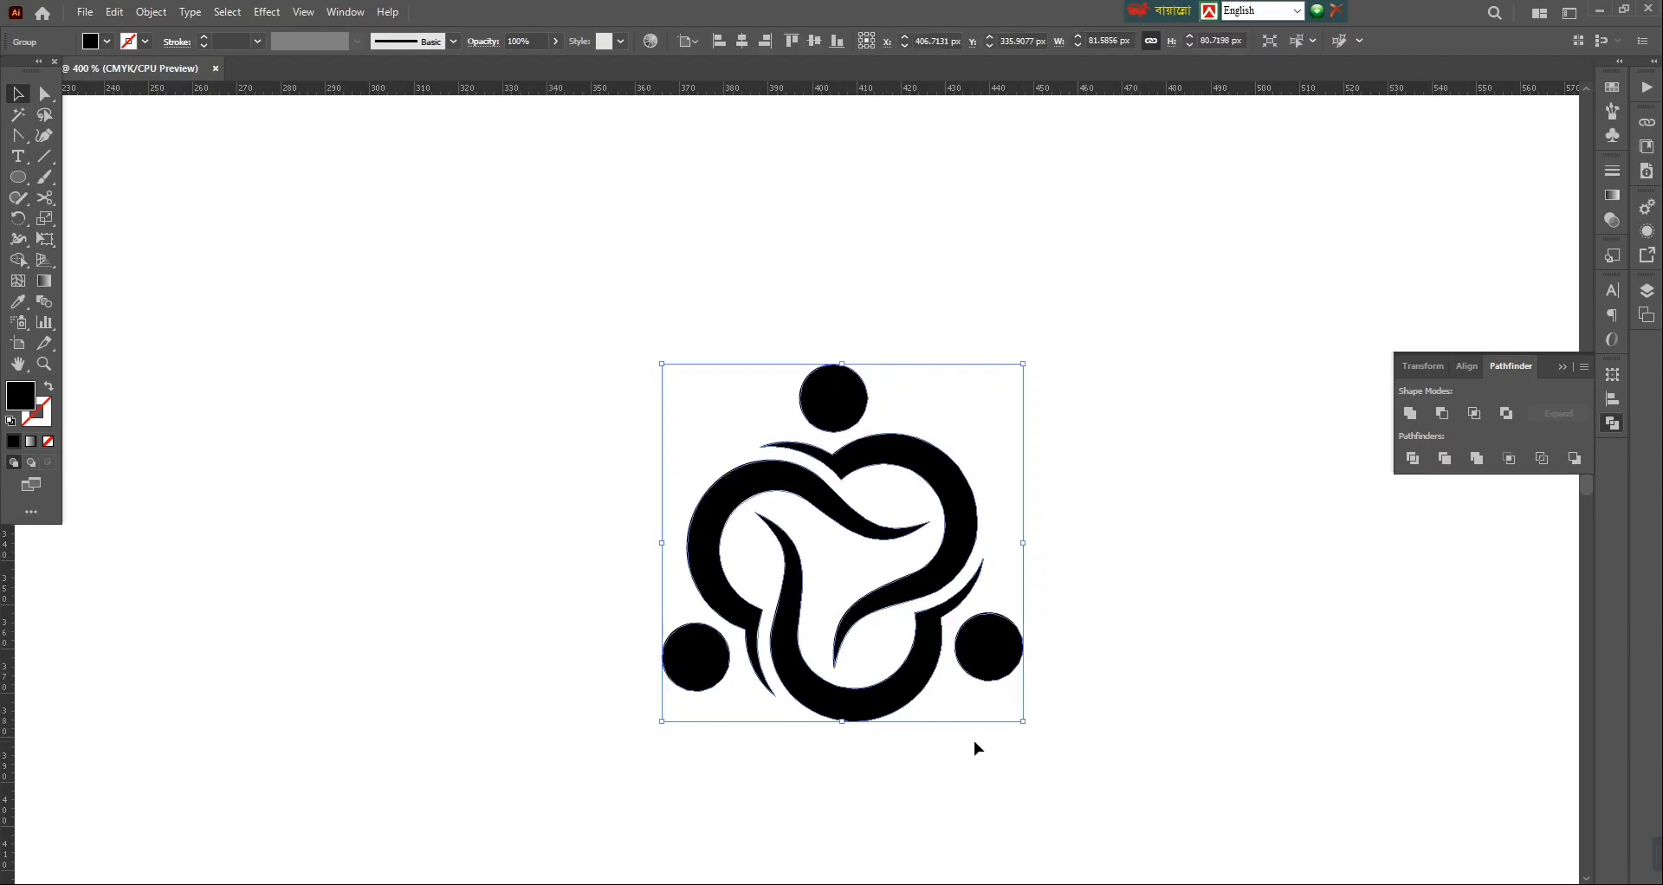
pyautogui.rightClick(947, 736)
pyautogui.click(996, 564)
pyautogui.click(1210, 607)
pyautogui.moveTo(1140, 656); pyautogui.dragTo(910, 720)
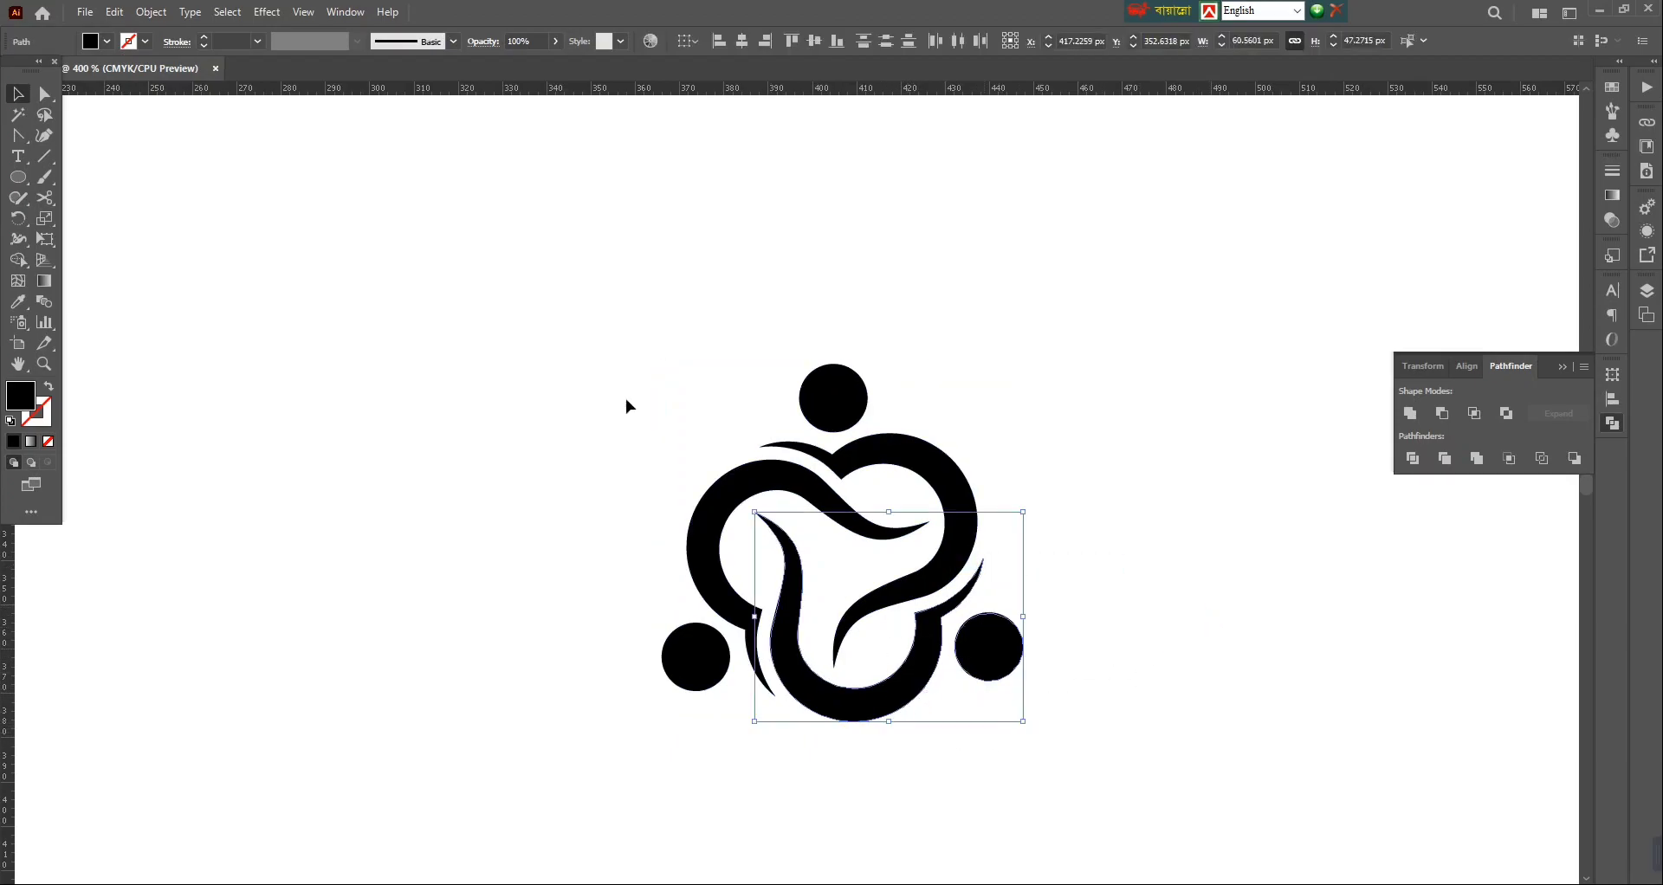
pyautogui.click(112, 42)
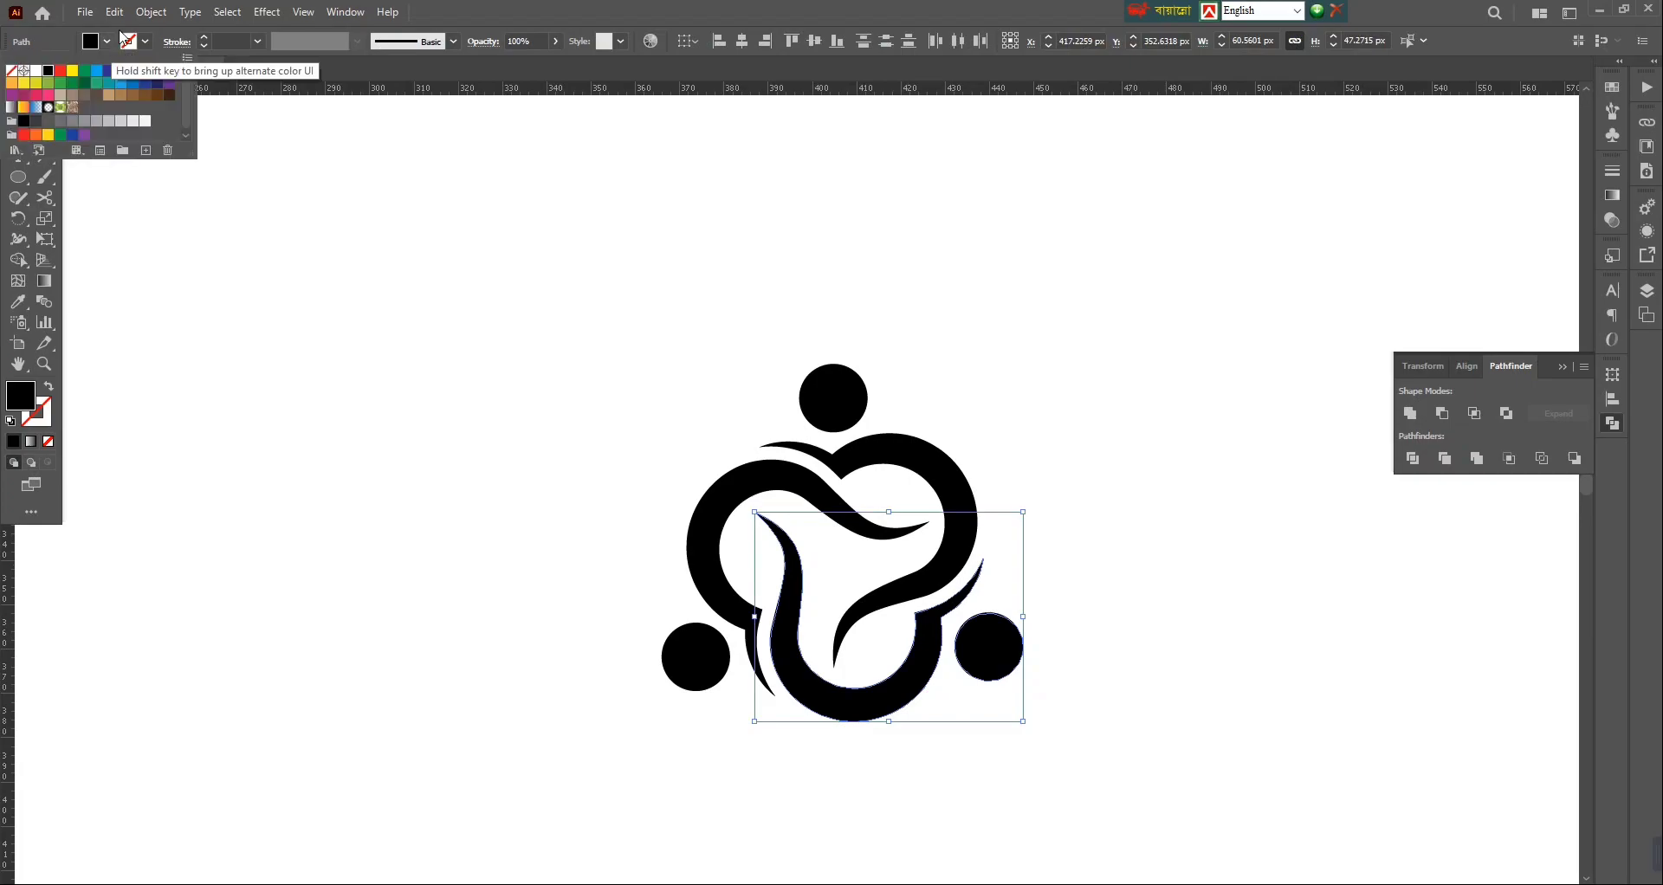
pyautogui.click(309, 286)
pyautogui.click(338, 314)
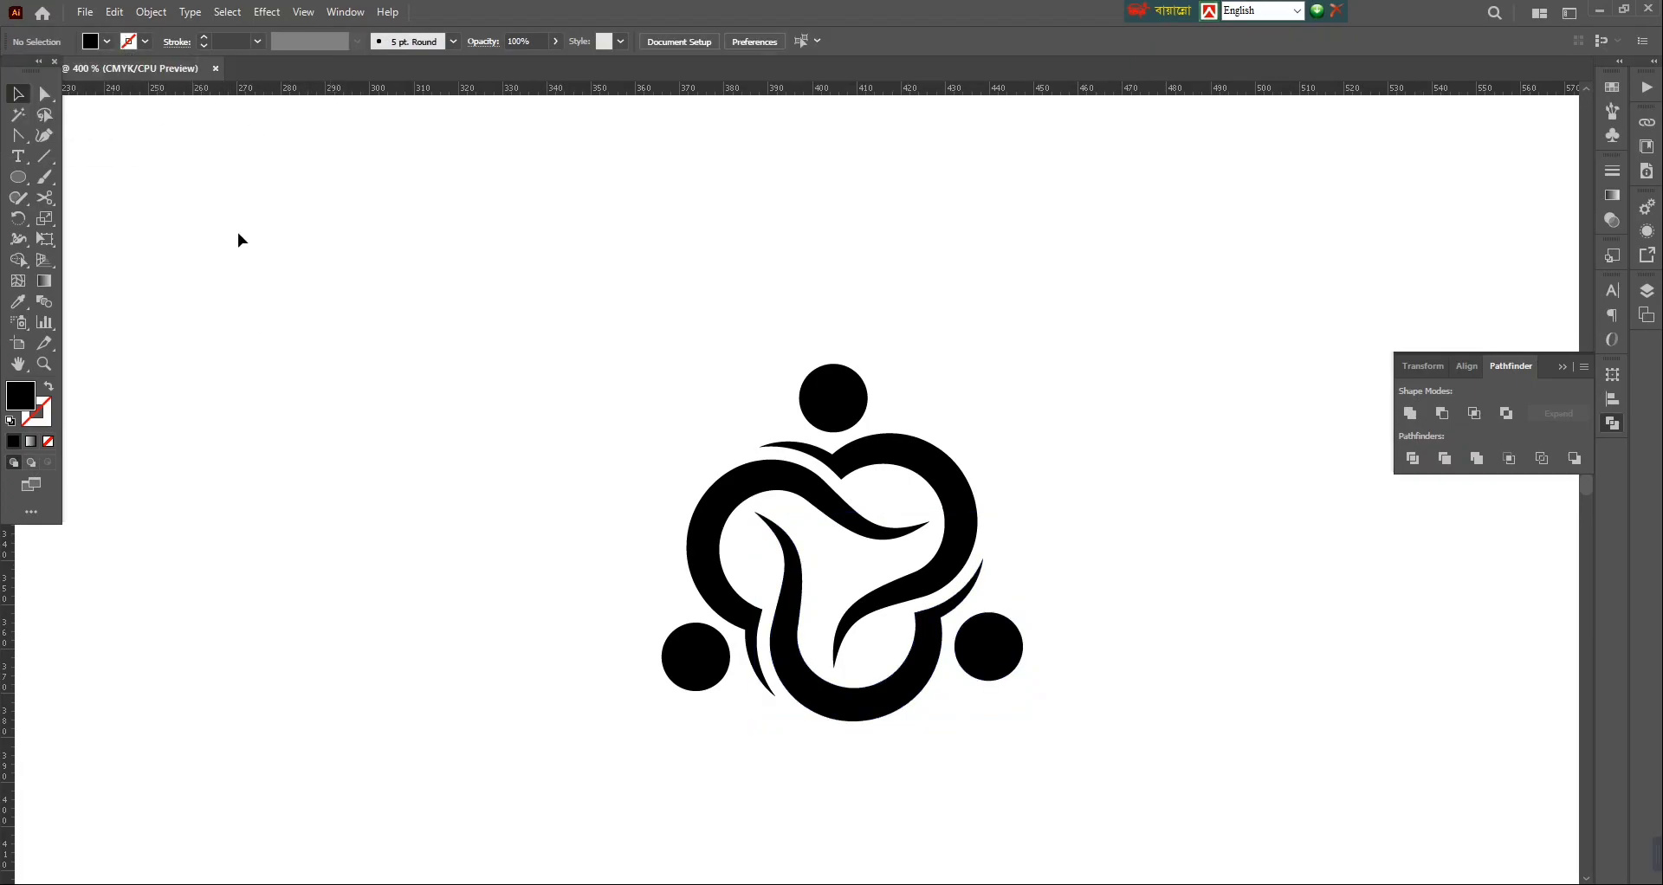
# Step: Draw a black square about 20.7 px wide above the icon and place a copy beside it
pyautogui.click(17, 177)
pyautogui.click(71, 177)
pyautogui.moveTo(442, 315)
pyautogui.mouseDown()
pyautogui.moveTo(492, 362)
pyautogui.moveTo(443, 268)
pyautogui.moveTo(592, 251)
pyautogui.moveTo(590, 268)
pyautogui.moveTo(688, 263)
pyautogui.mouseUp()
pyautogui.press('v')
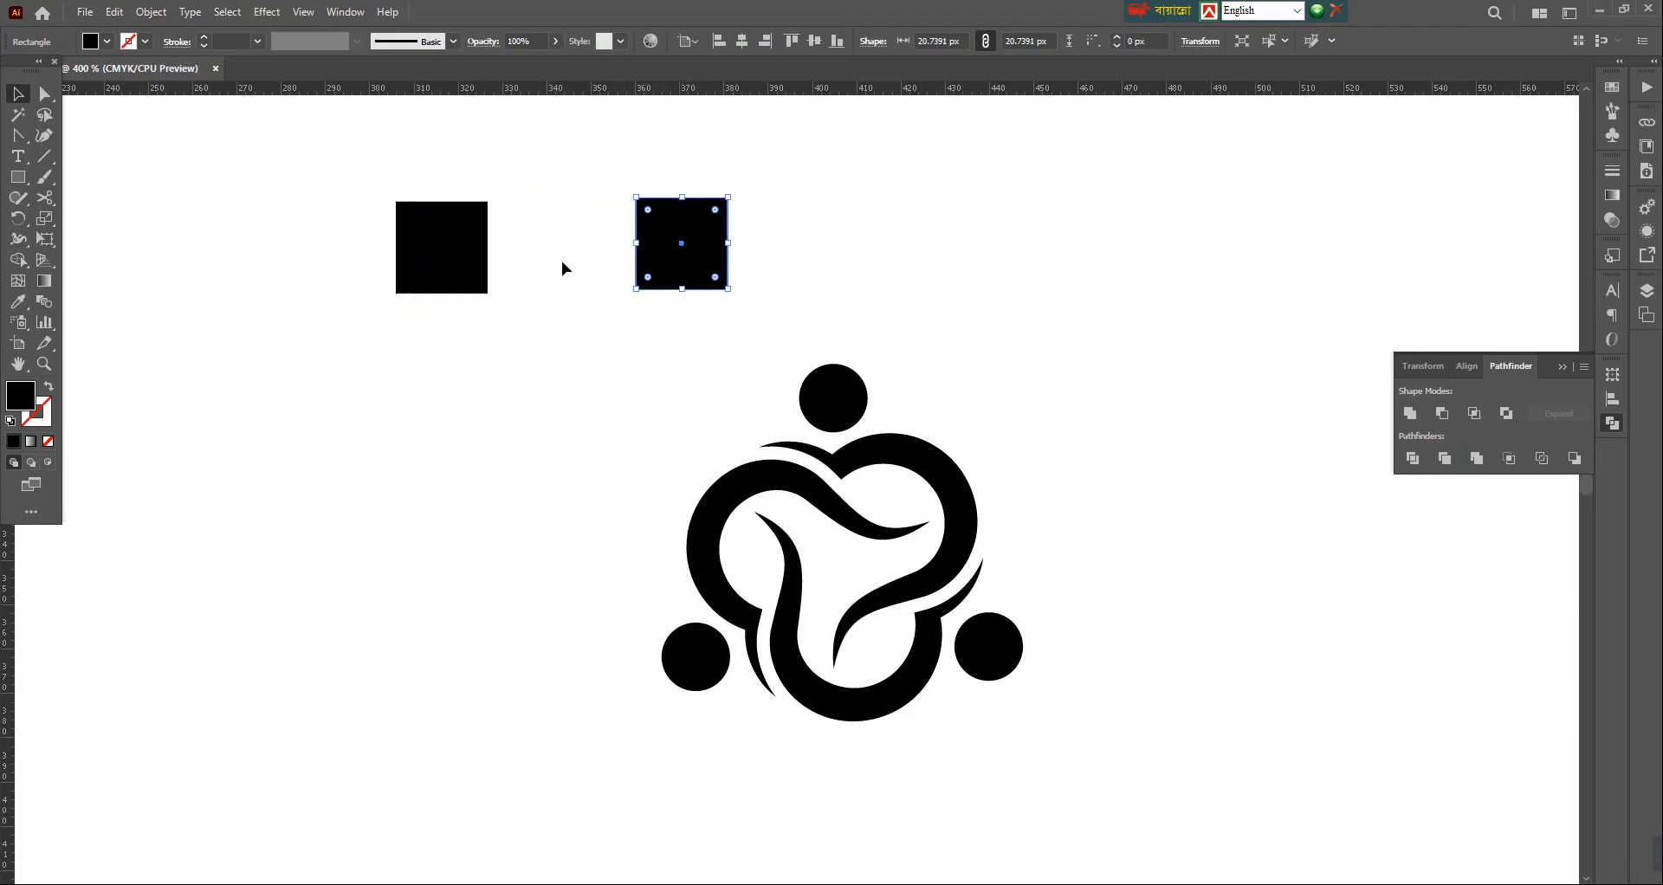
# Step: Fill one sample square with green (C=50 M=0 Y=100 K=0) and the other with orange
pyautogui.click(107, 42)
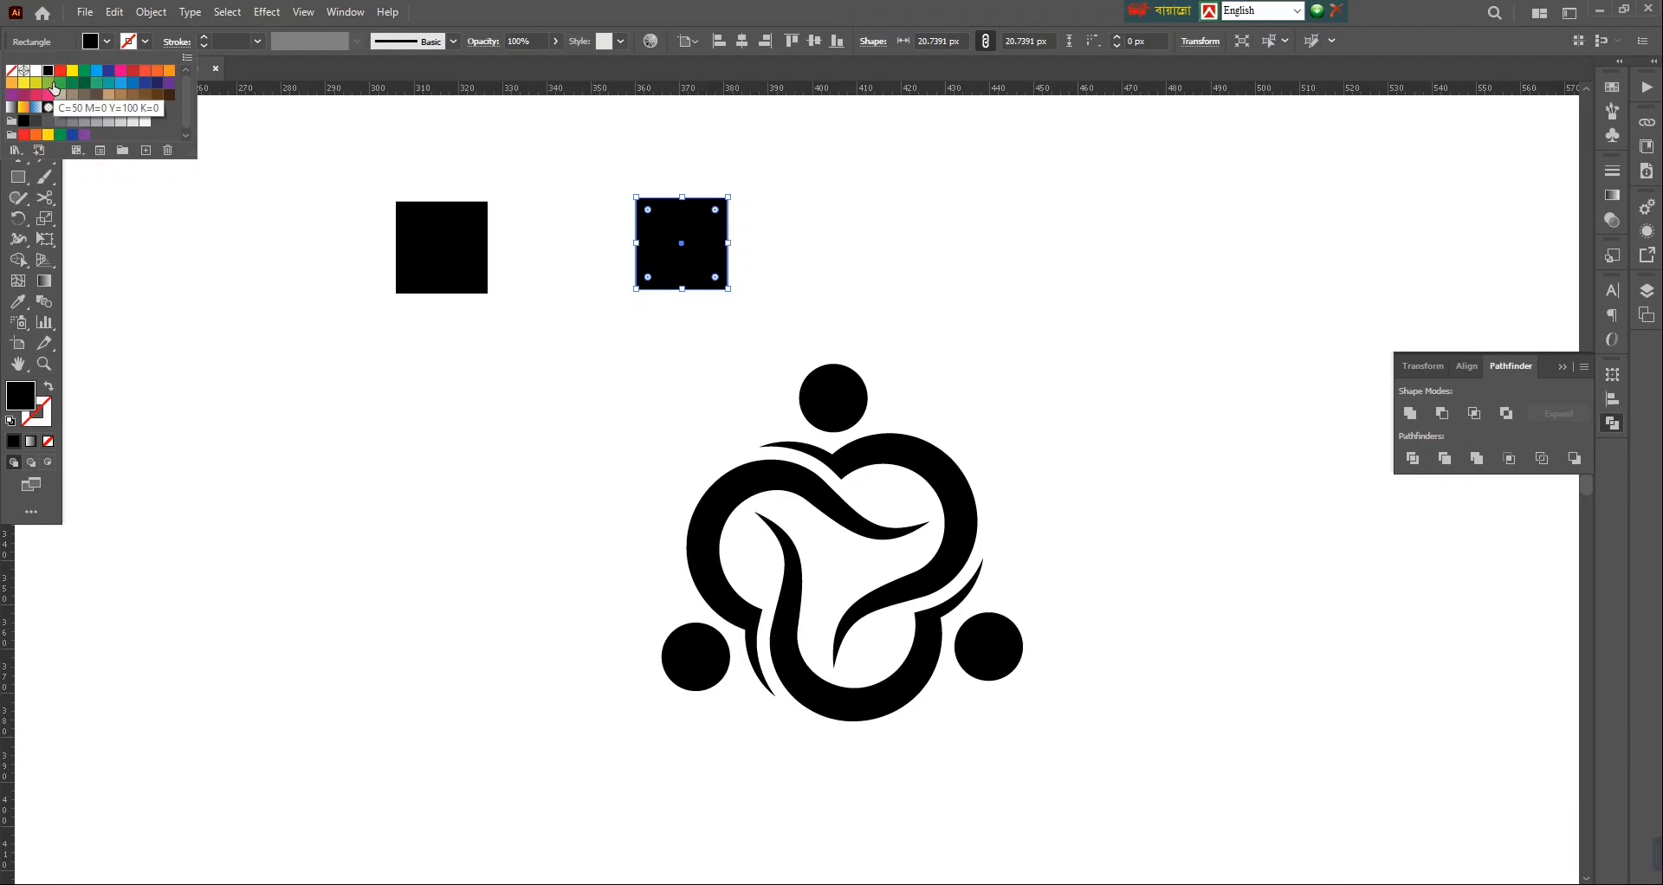
pyautogui.click(52, 89)
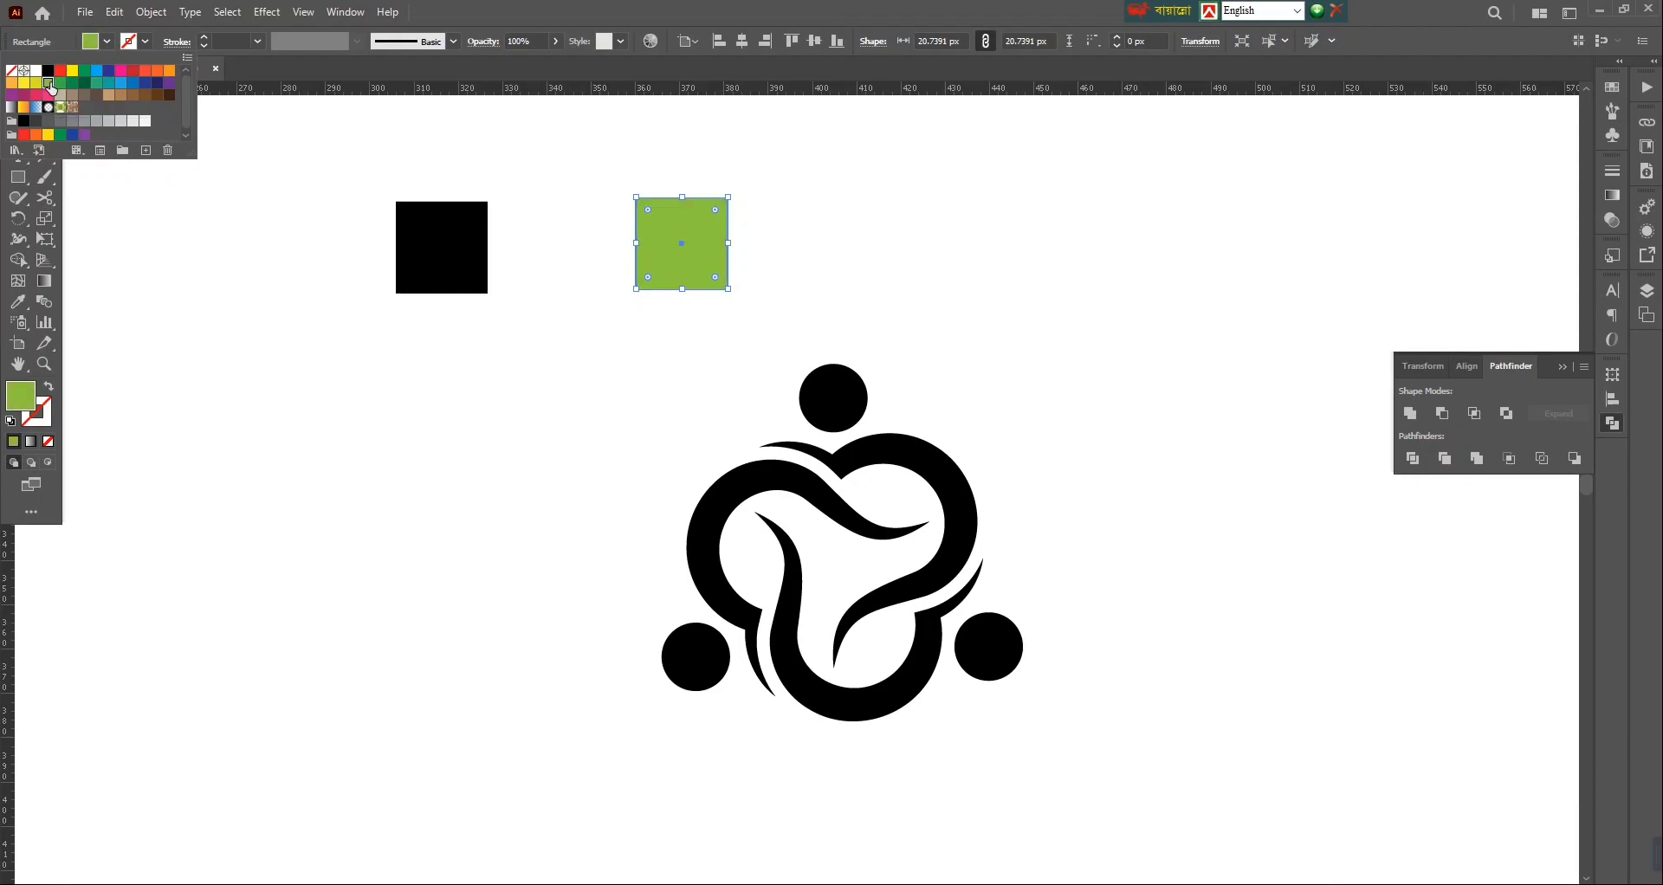
pyautogui.click(360, 185)
pyautogui.click(360, 215)
pyautogui.click(416, 238)
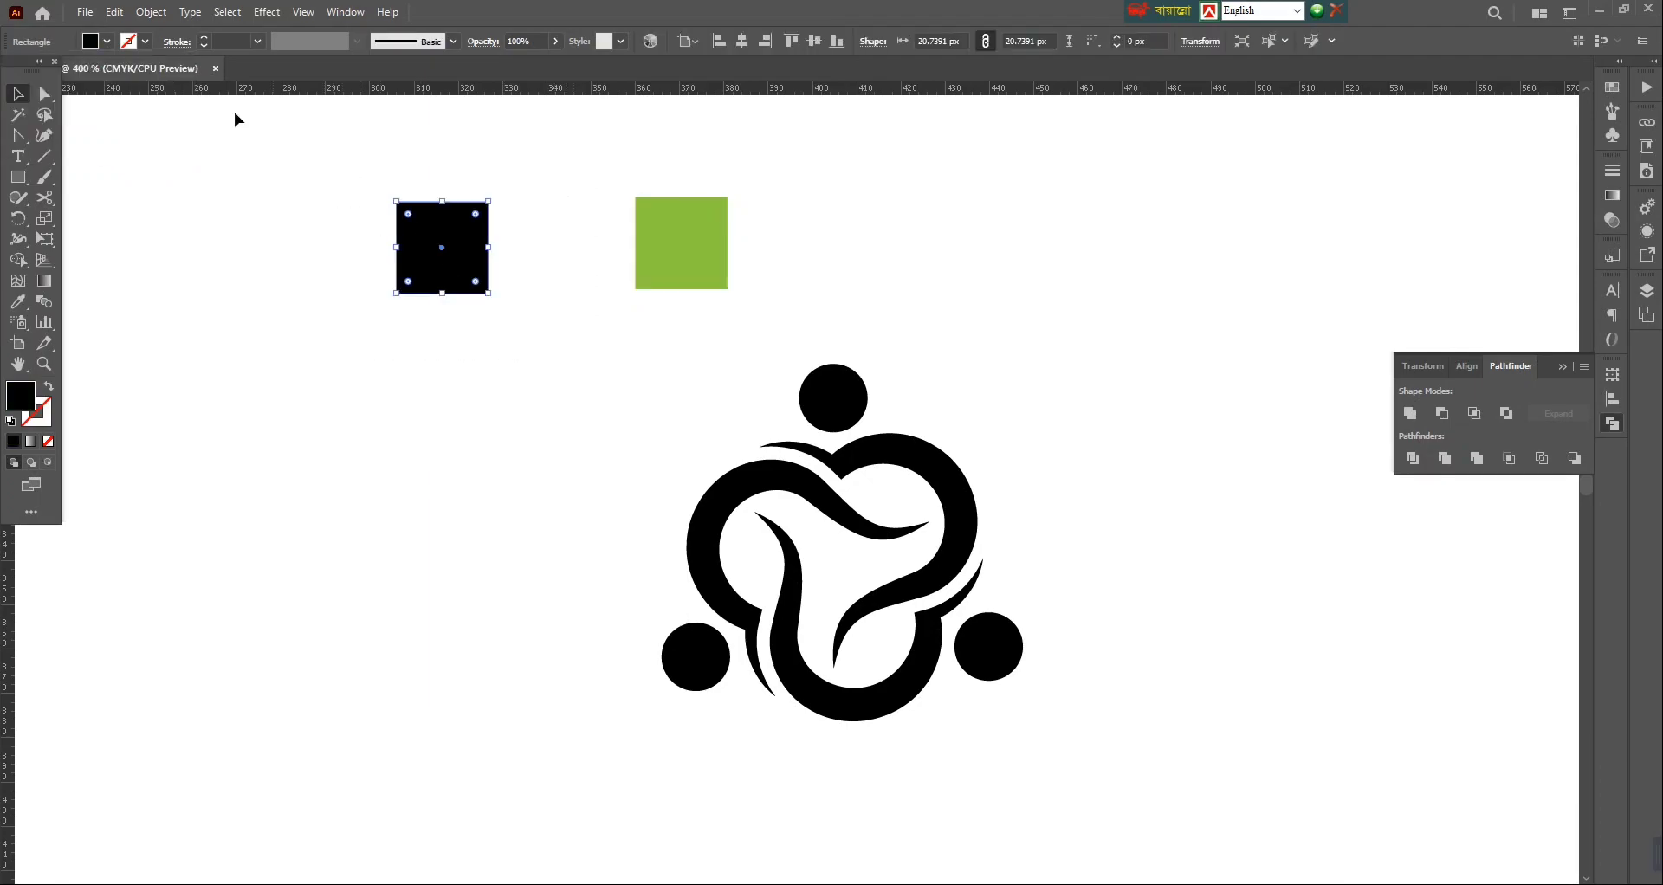
pyautogui.click(107, 41)
pyautogui.click(35, 88)
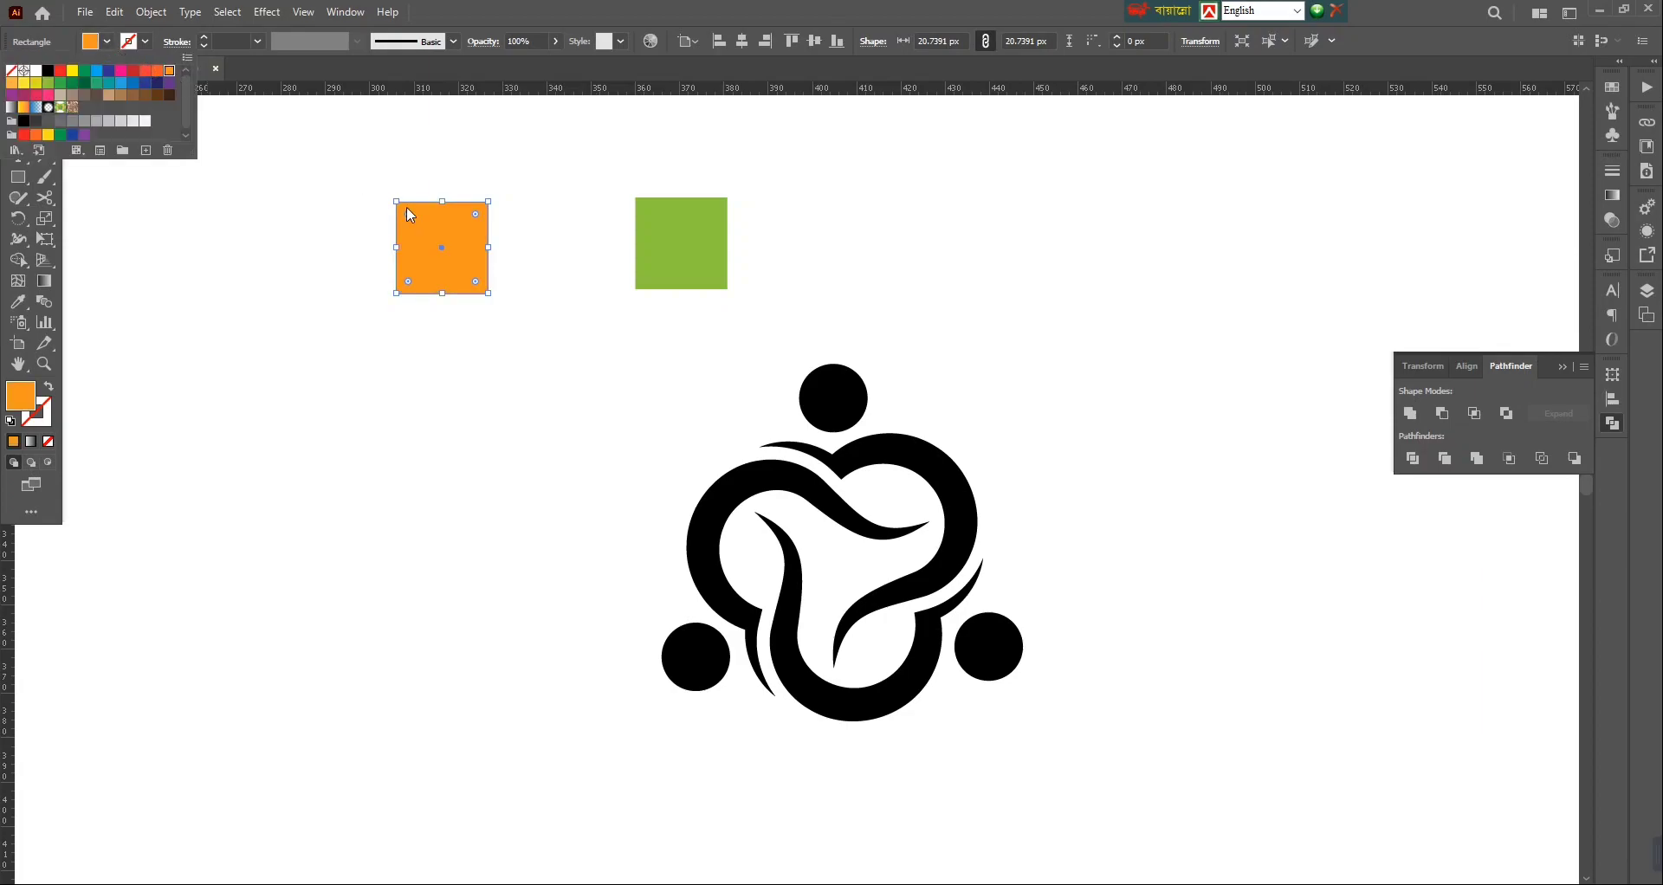
# Step: Set the blend spacing for the orange and green squares to Specified Steps with 1 step
pyautogui.moveTo(317, 166); pyautogui.dragTo(726, 320)
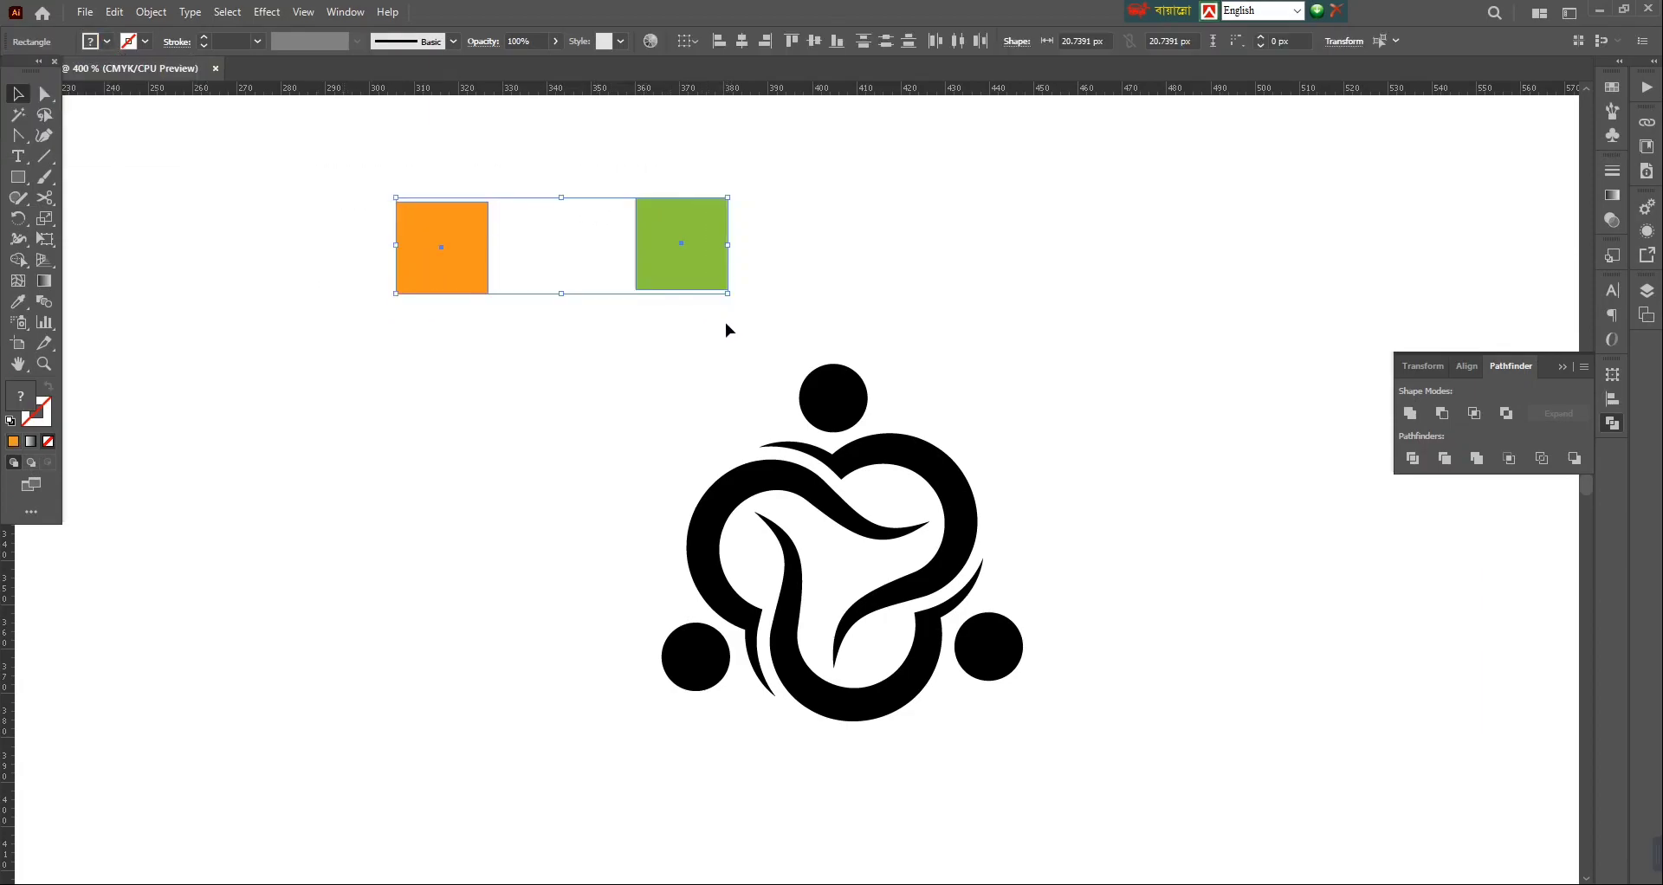
pyautogui.click(150, 12)
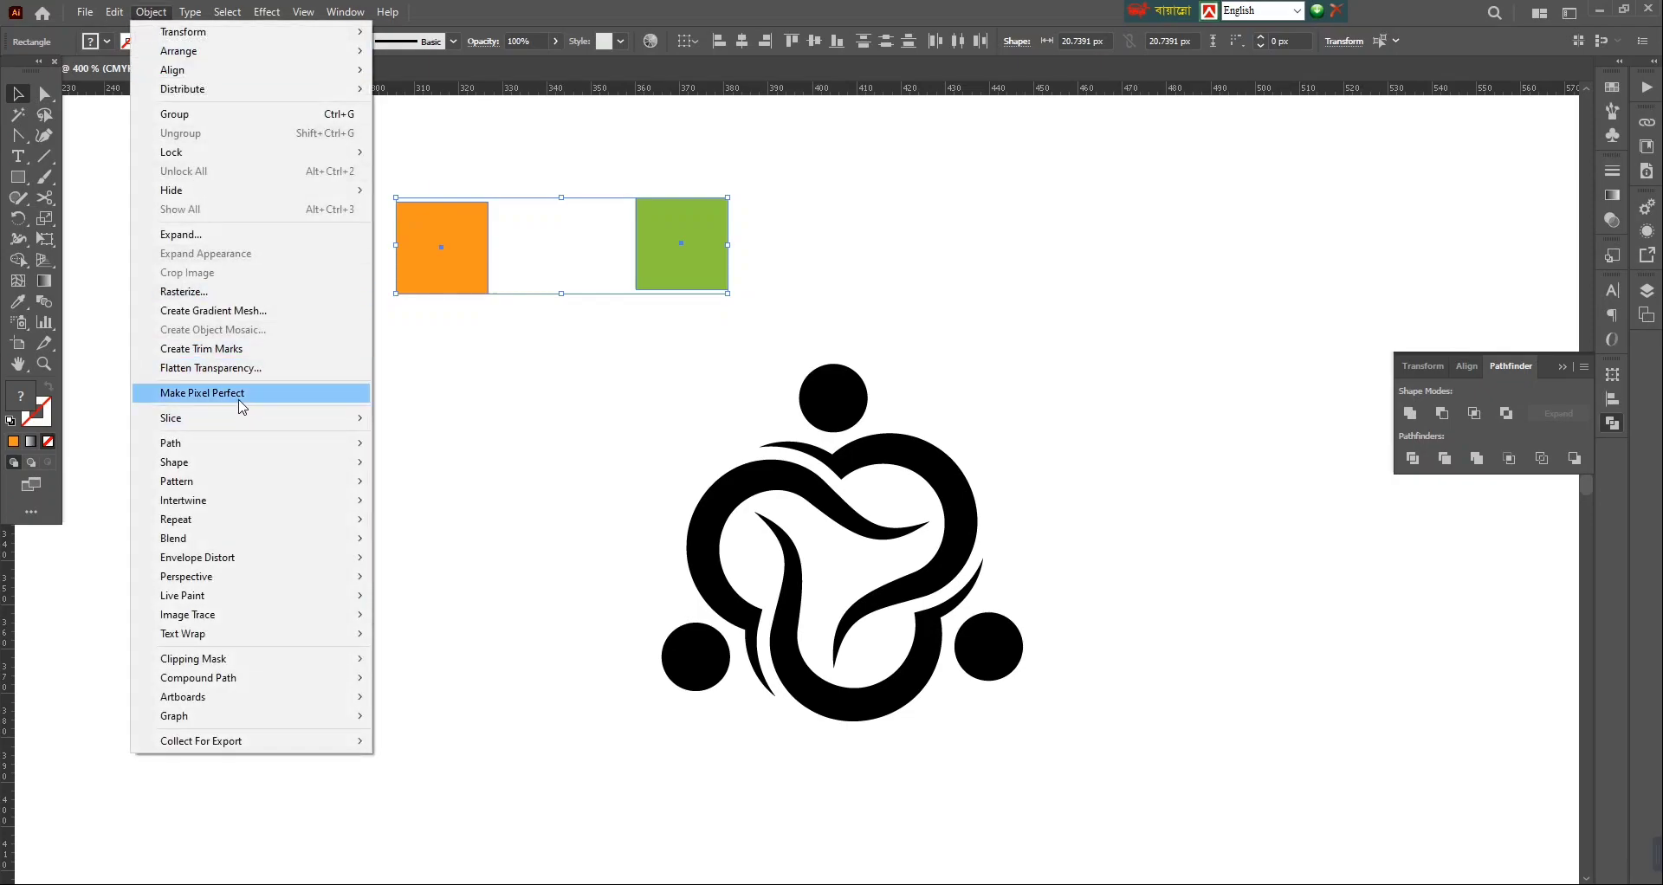
pyautogui.moveTo(216, 538)
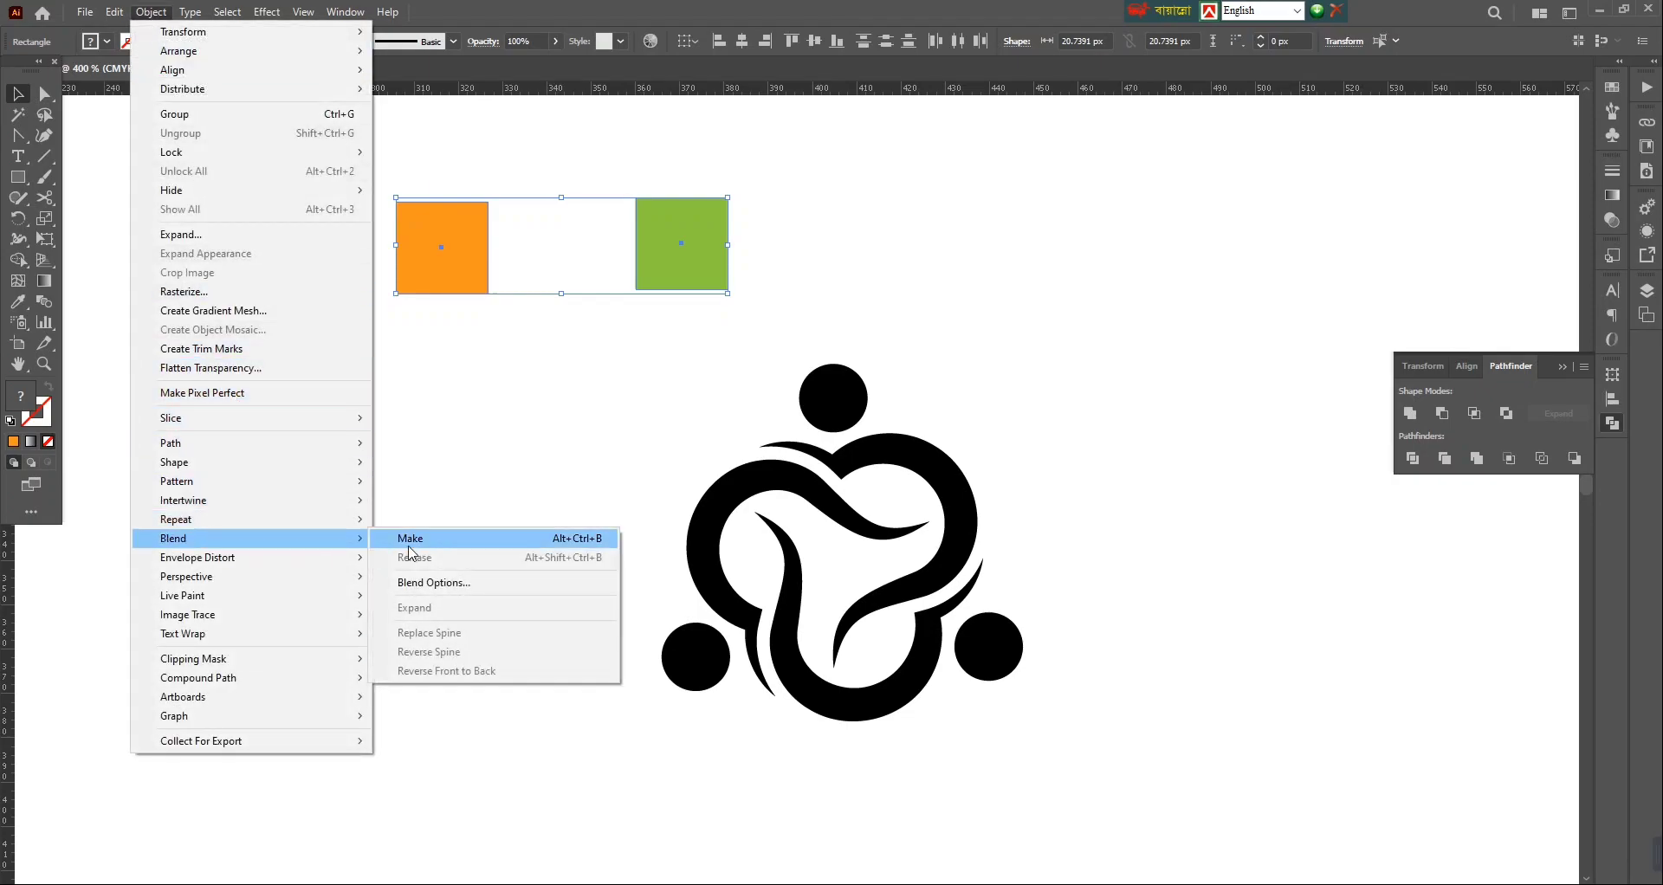
pyautogui.click(434, 581)
pyautogui.click(865, 420)
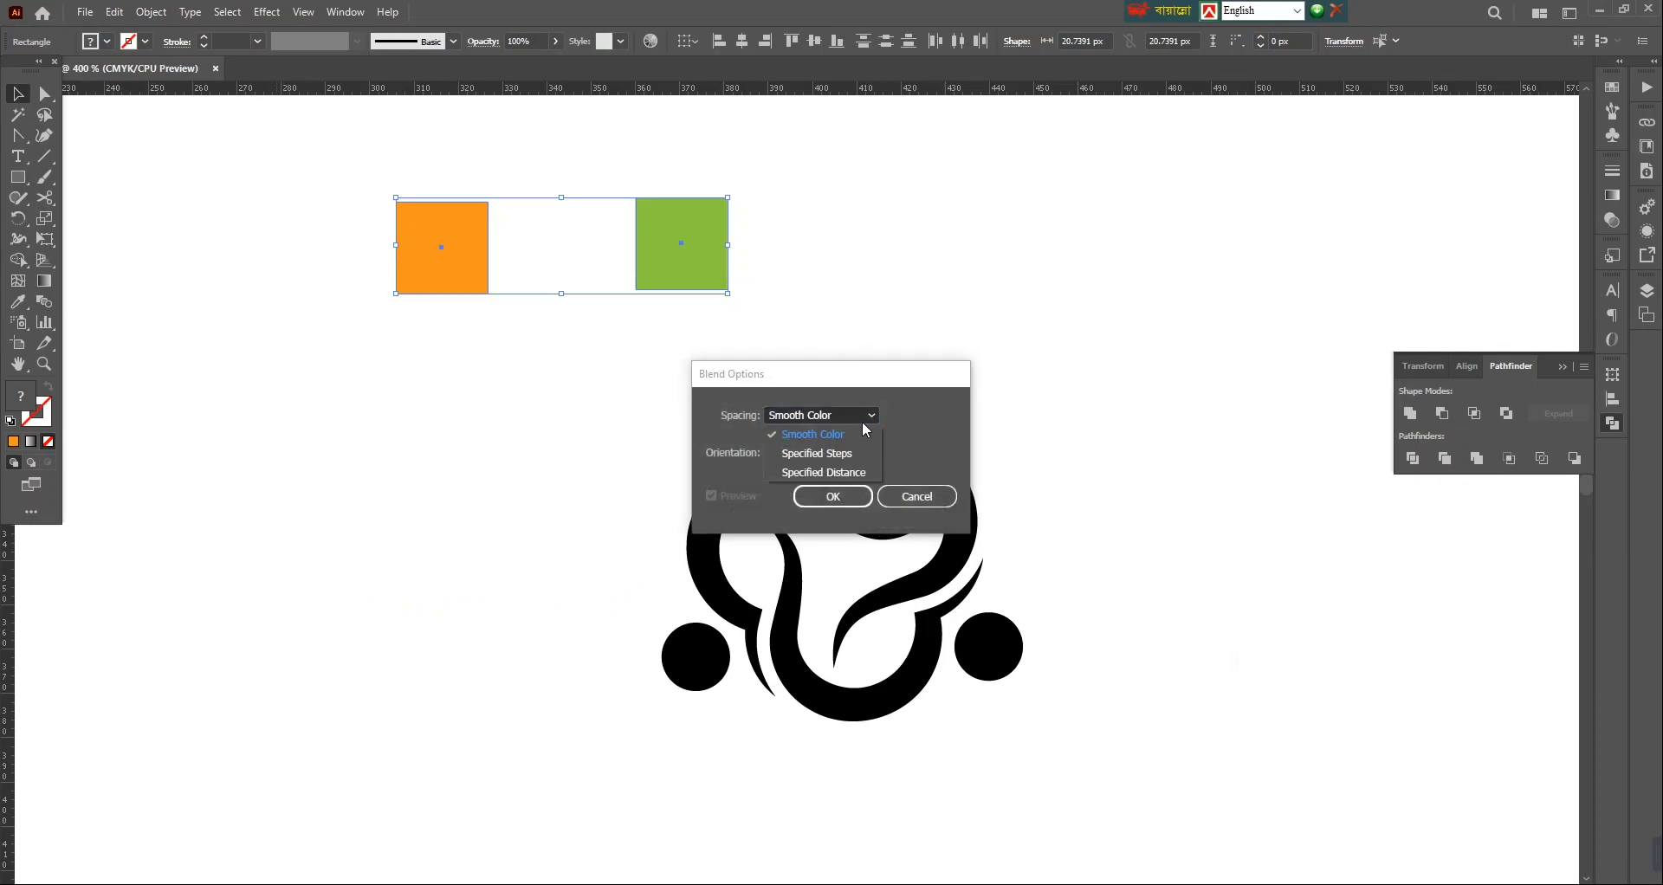
pyautogui.click(855, 457)
pyautogui.click(840, 494)
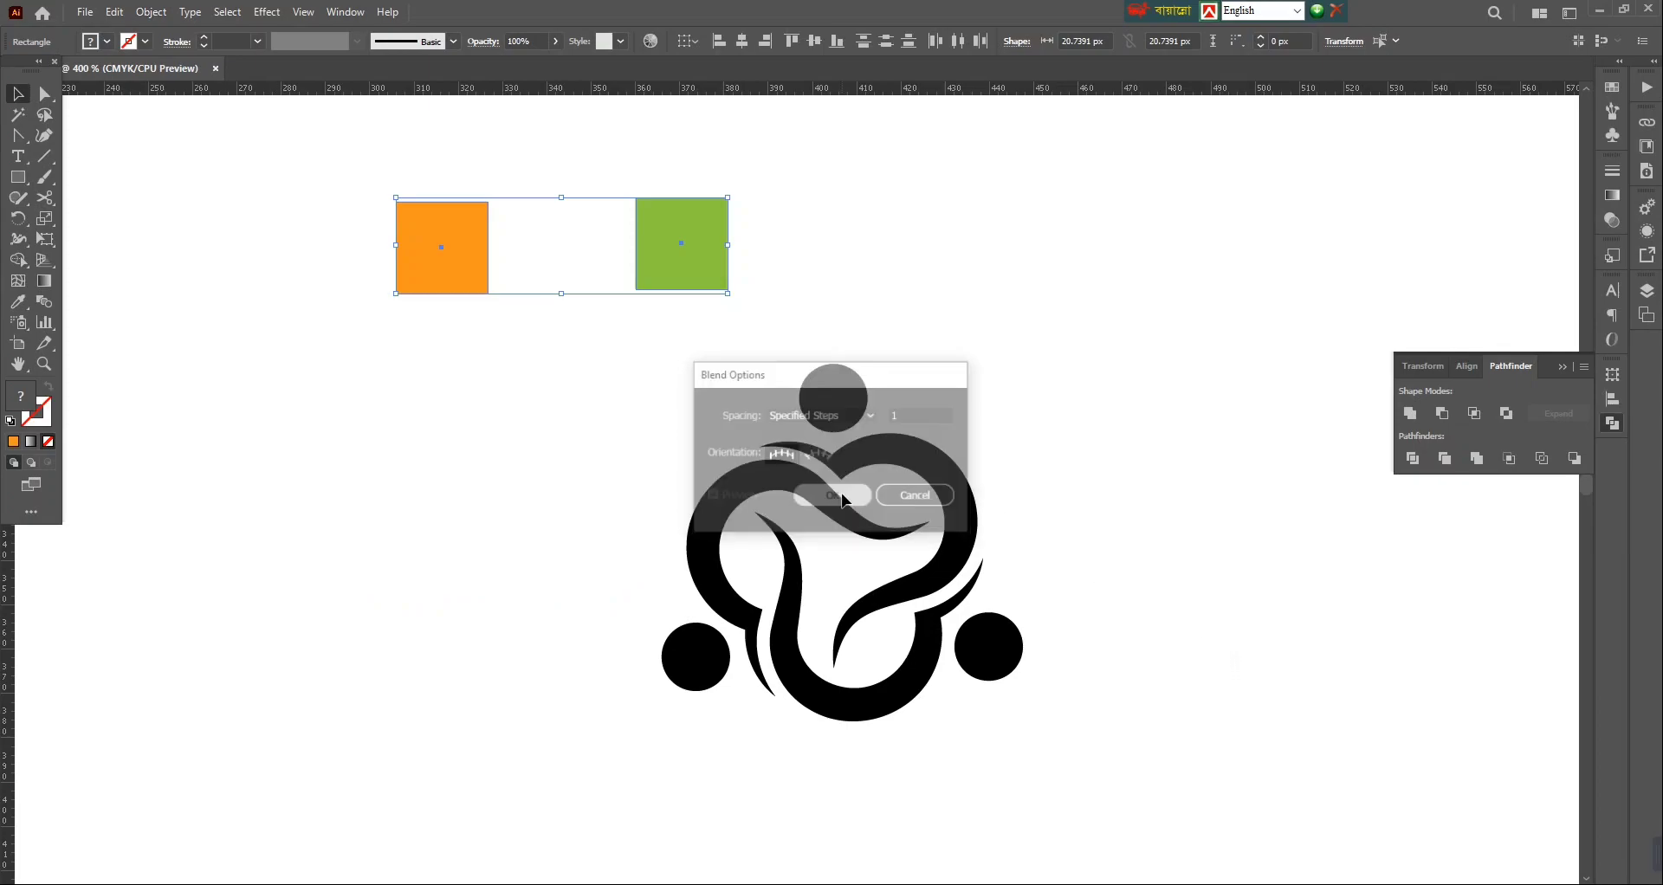
# Step: Blend the orange and green squares and expand the blend into separate shapes
pyautogui.click(151, 11)
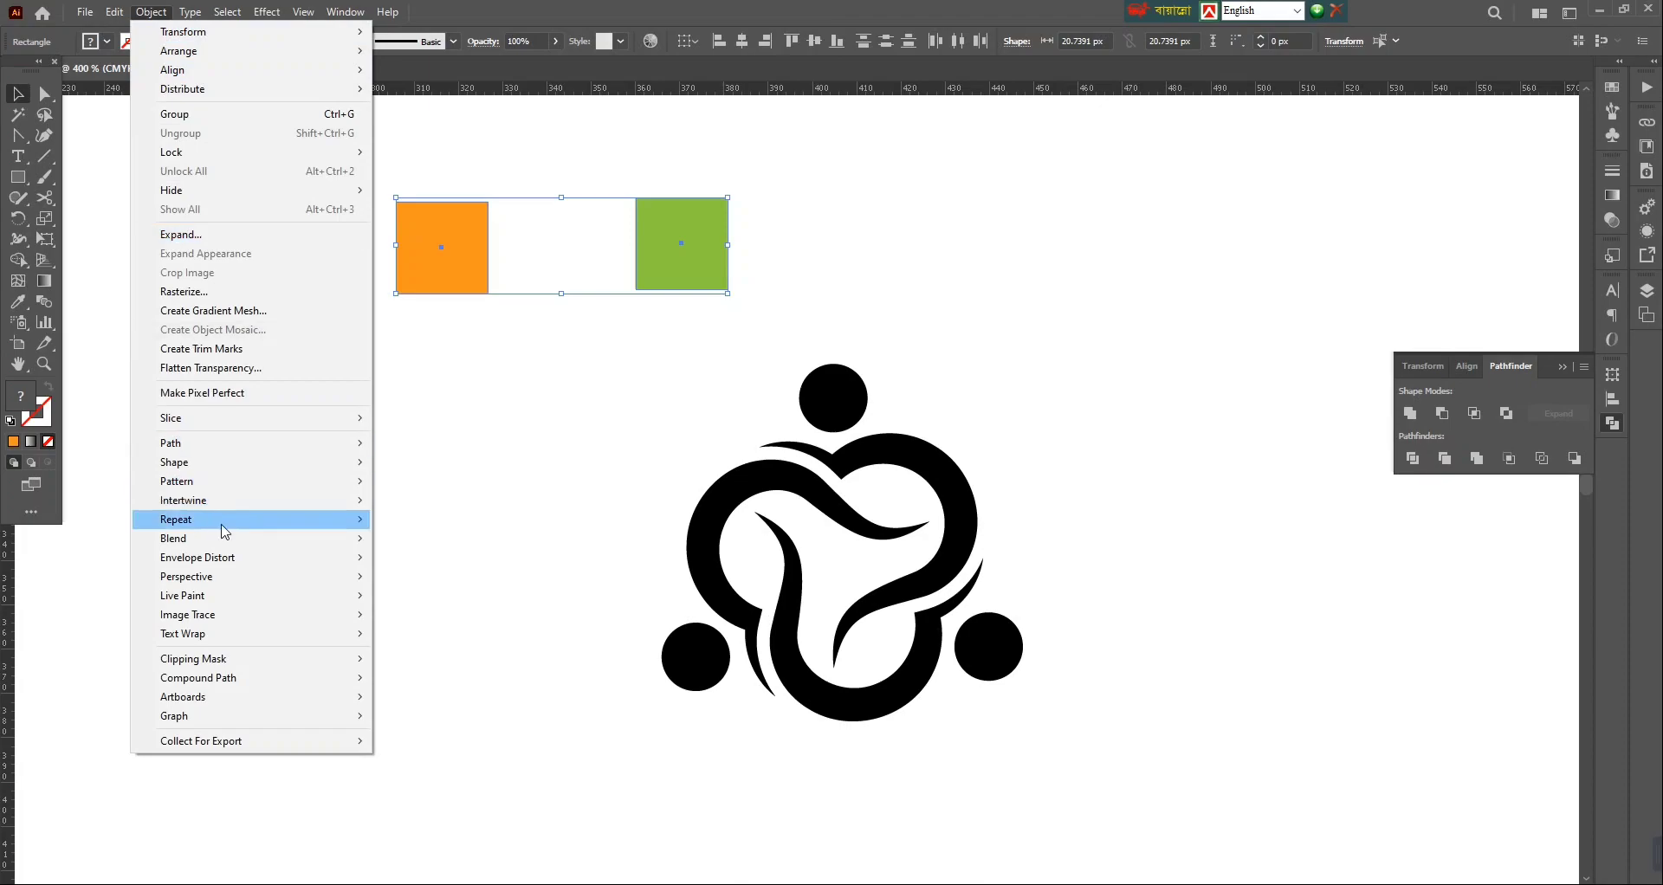
pyautogui.moveTo(216, 538)
pyautogui.click(421, 547)
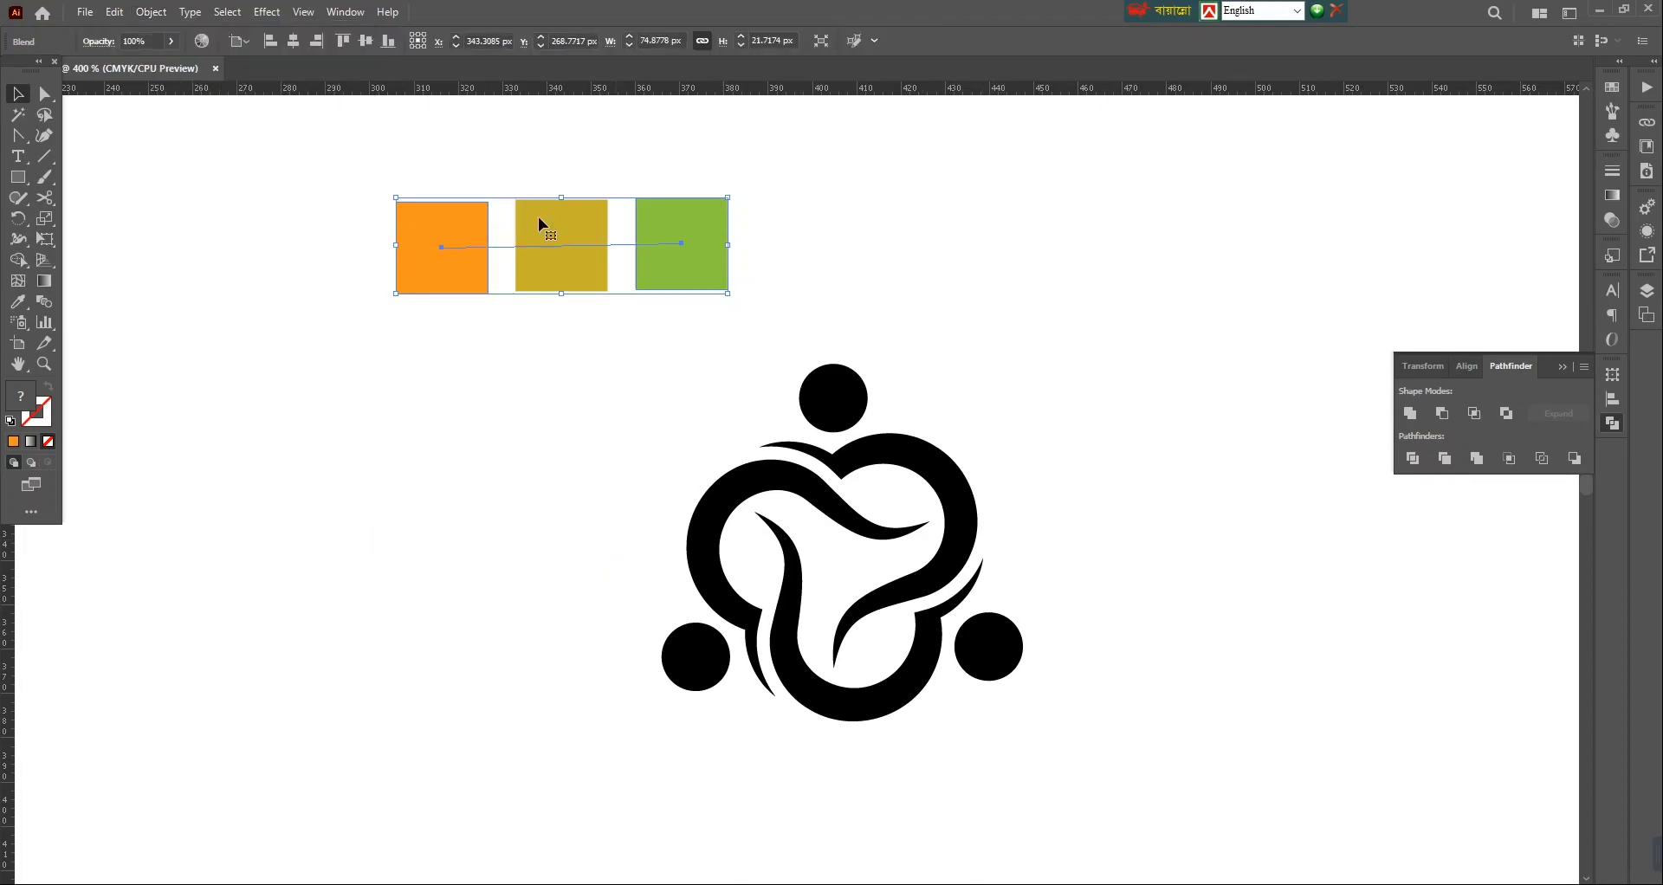
pyautogui.click(151, 12)
pyautogui.click(199, 232)
pyautogui.click(790, 556)
# Step: Color the icon's top head and its upper-right heart shape with the green sampled from the green square
pyautogui.moveTo(779, 341); pyautogui.dragTo(902, 411)
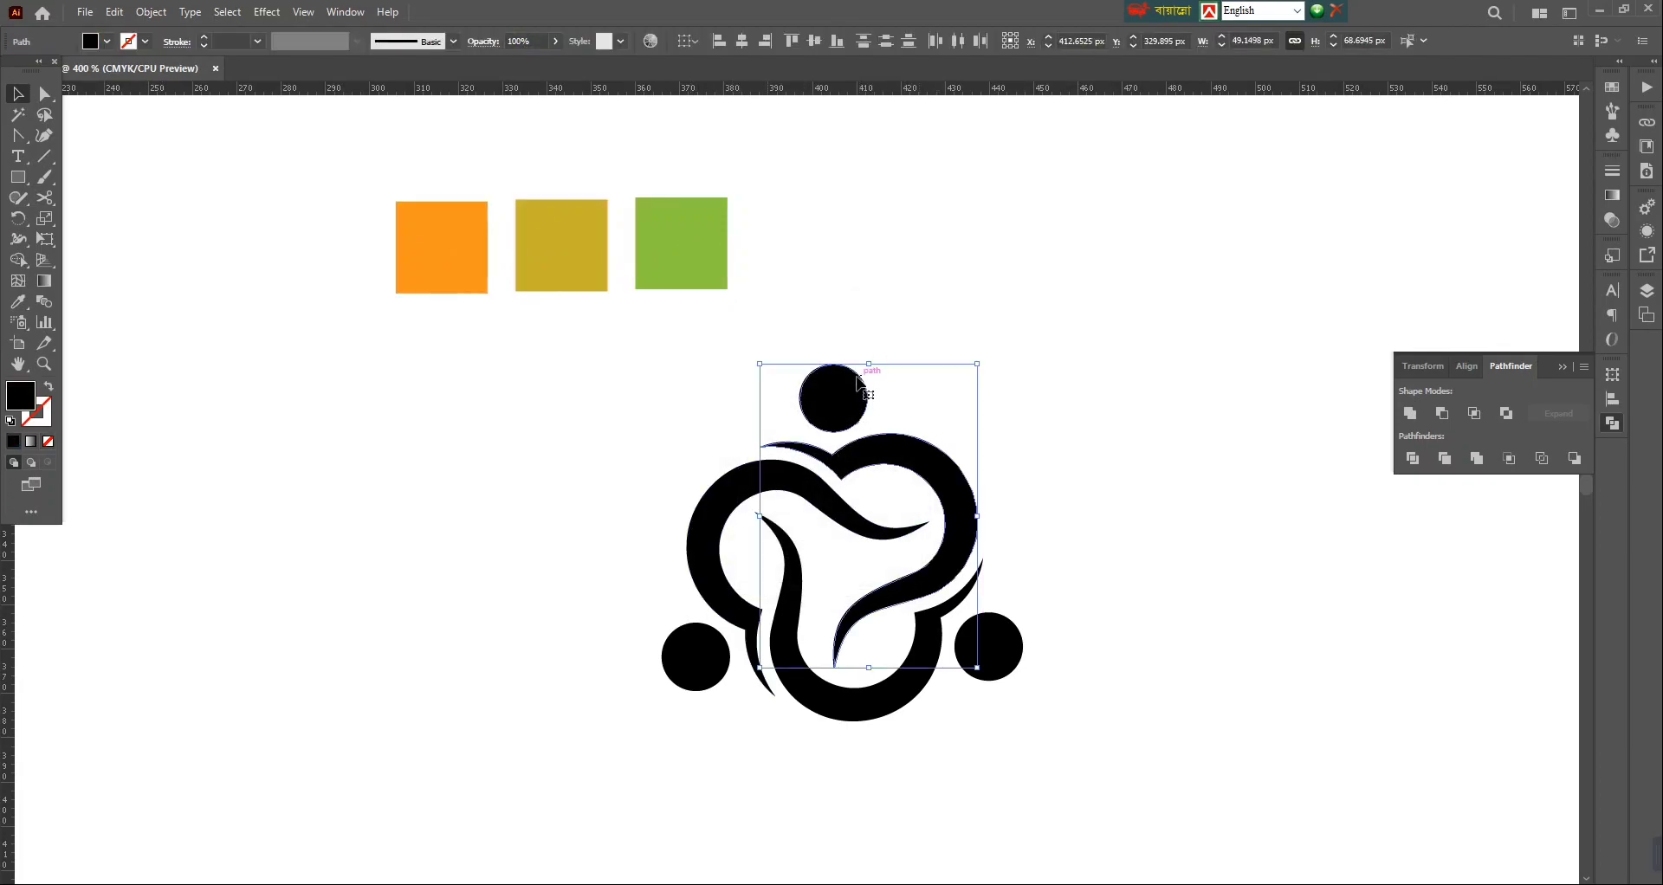
pyautogui.press('i')
pyautogui.click(707, 246)
pyautogui.click(18, 93)
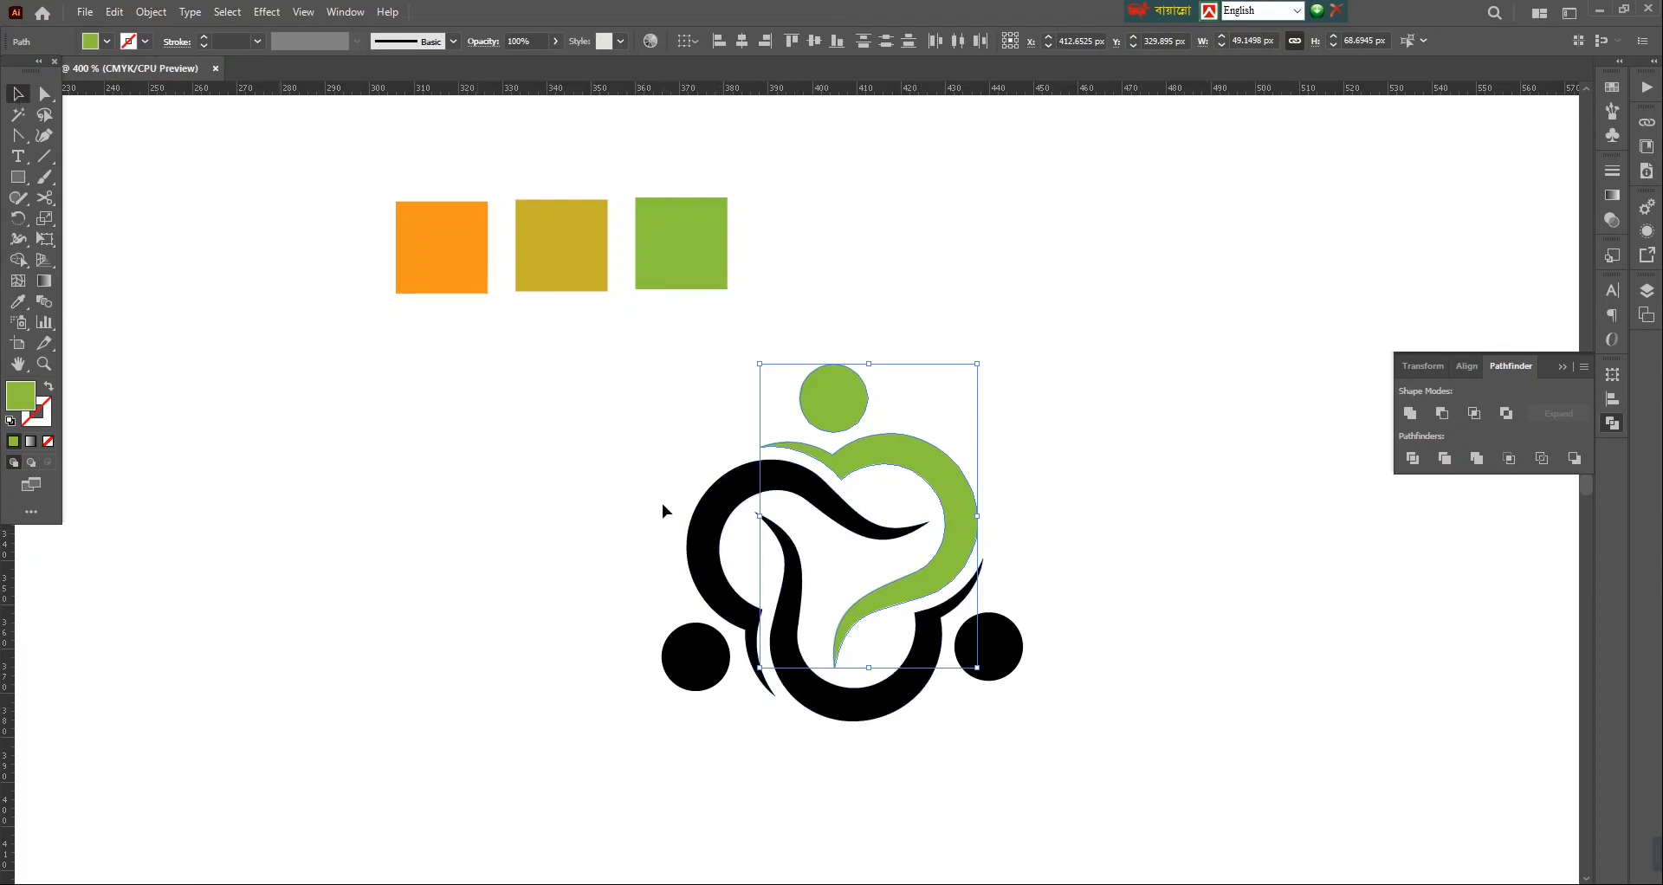
# Step: Color the icon's lower-left head and its heart shape with the mustard sampled from the middle square
pyautogui.moveTo(708, 523); pyautogui.dragTo(732, 676)
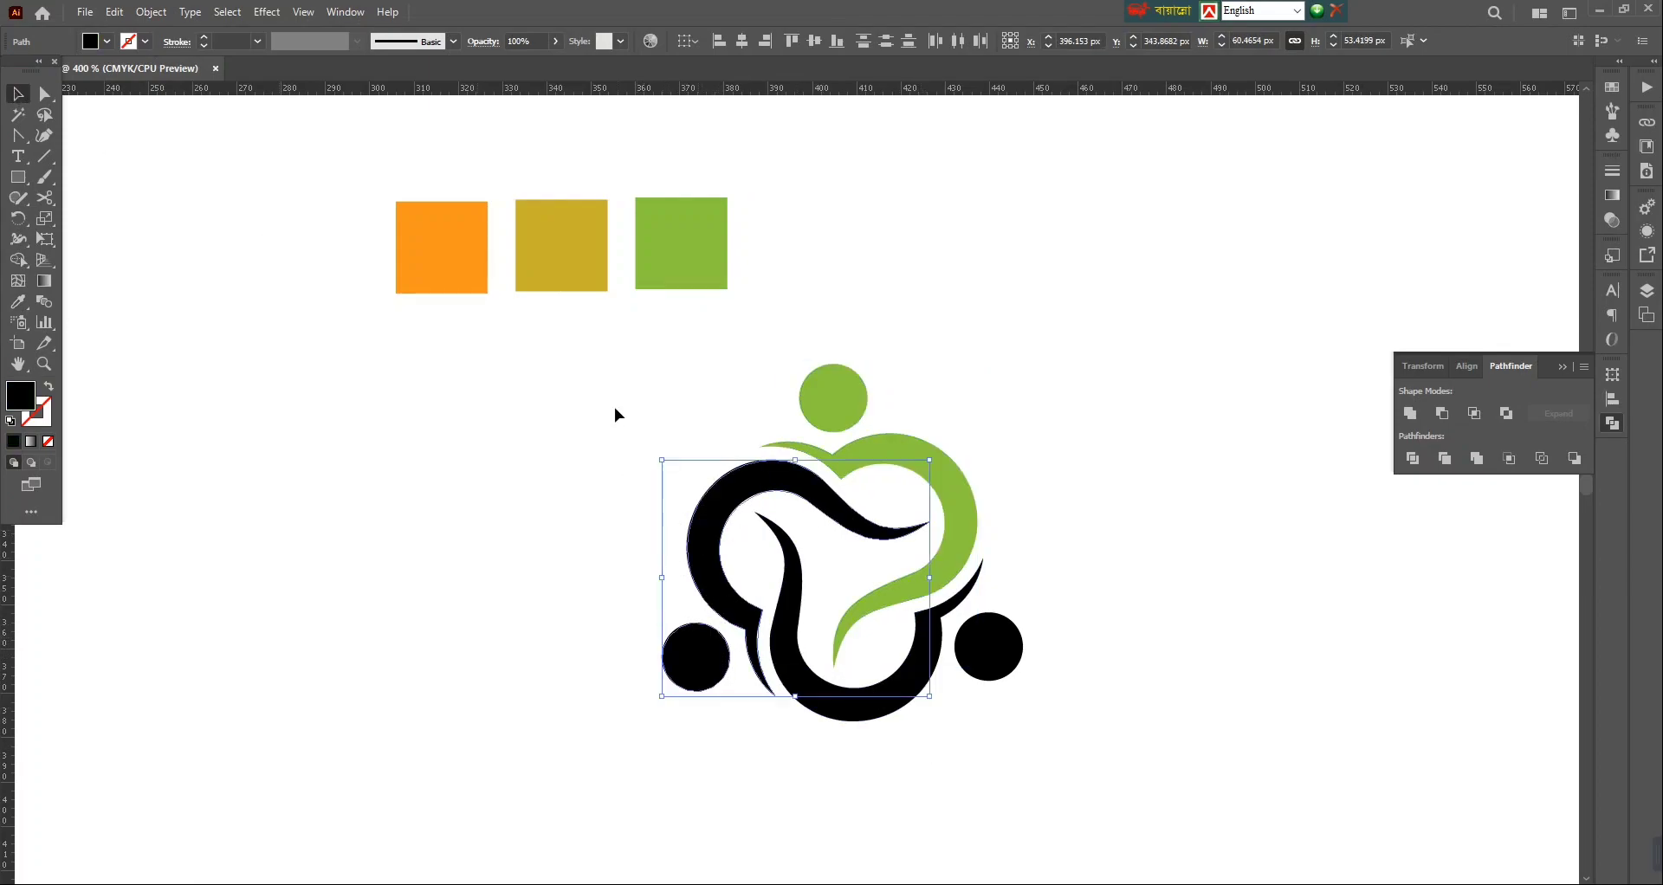
pyautogui.press('i')
pyautogui.click(583, 249)
pyautogui.click(18, 93)
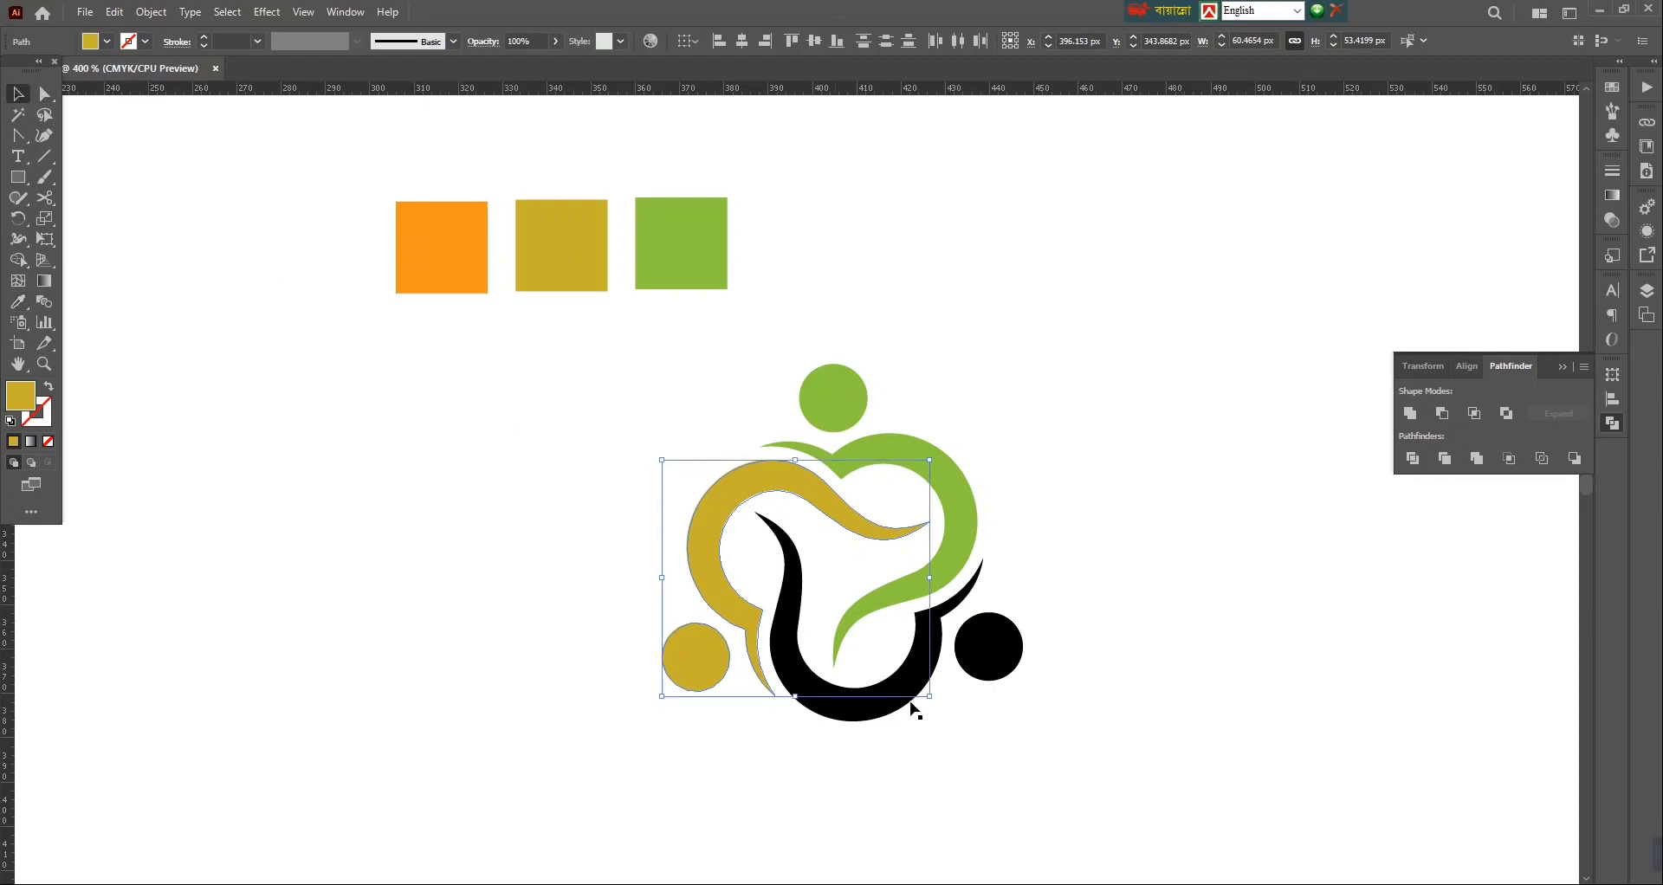
# Step: Color the icon's lower-right head and its bottom heart shape with the orange sampled from the orange square
pyautogui.moveTo(994, 717); pyautogui.dragTo(1043, 646)
pyautogui.press('i')
pyautogui.click(464, 253)
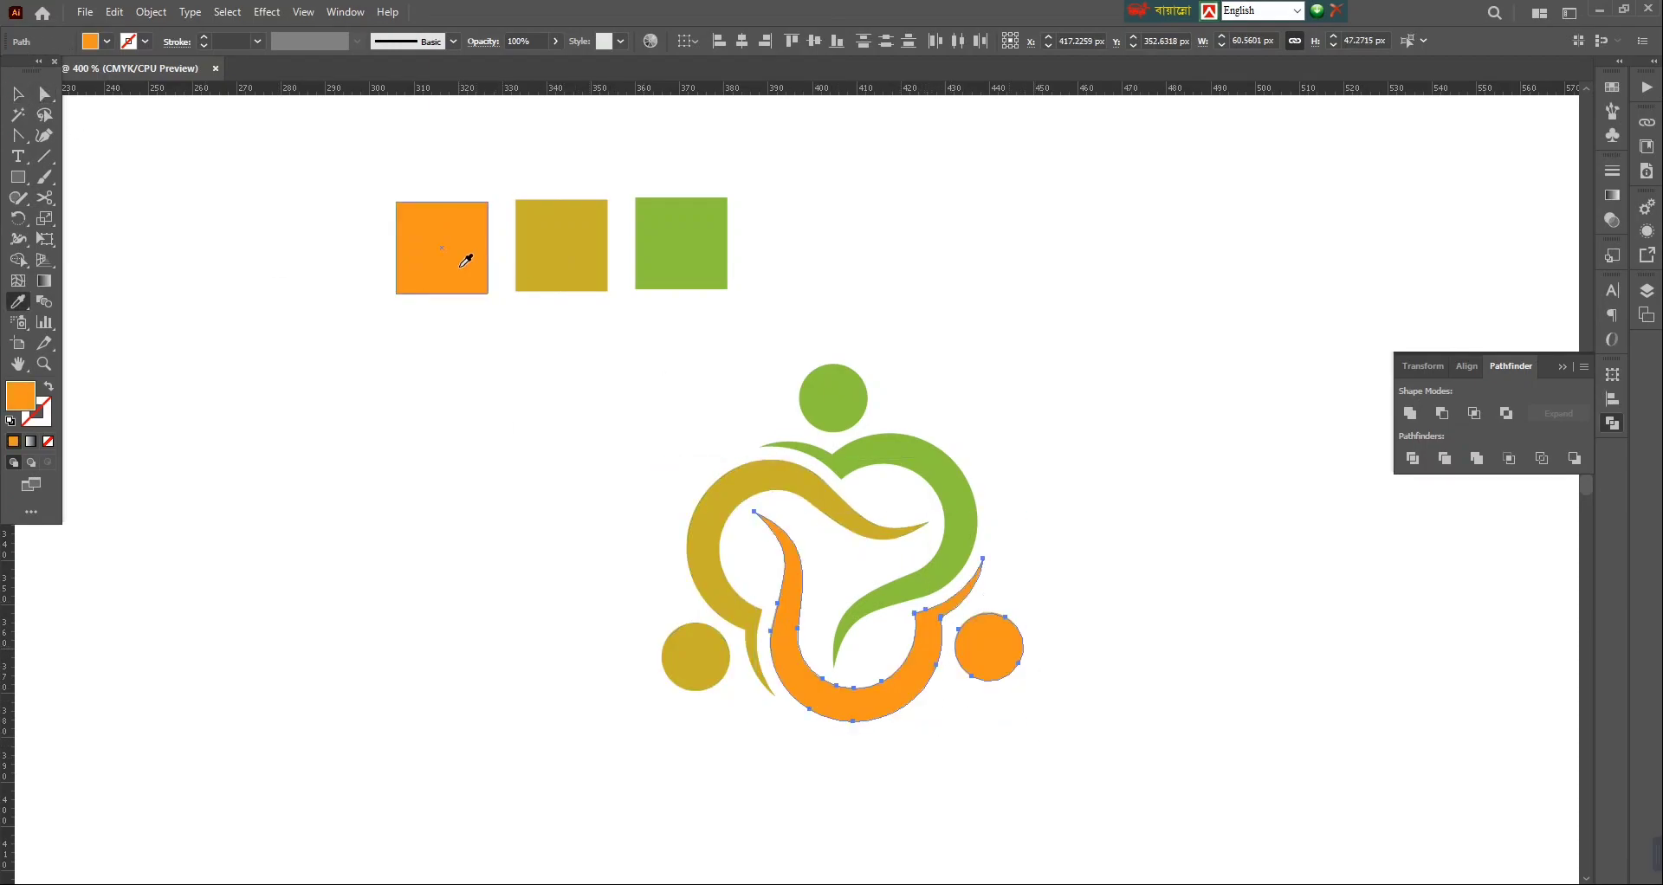
pyautogui.click(17, 93)
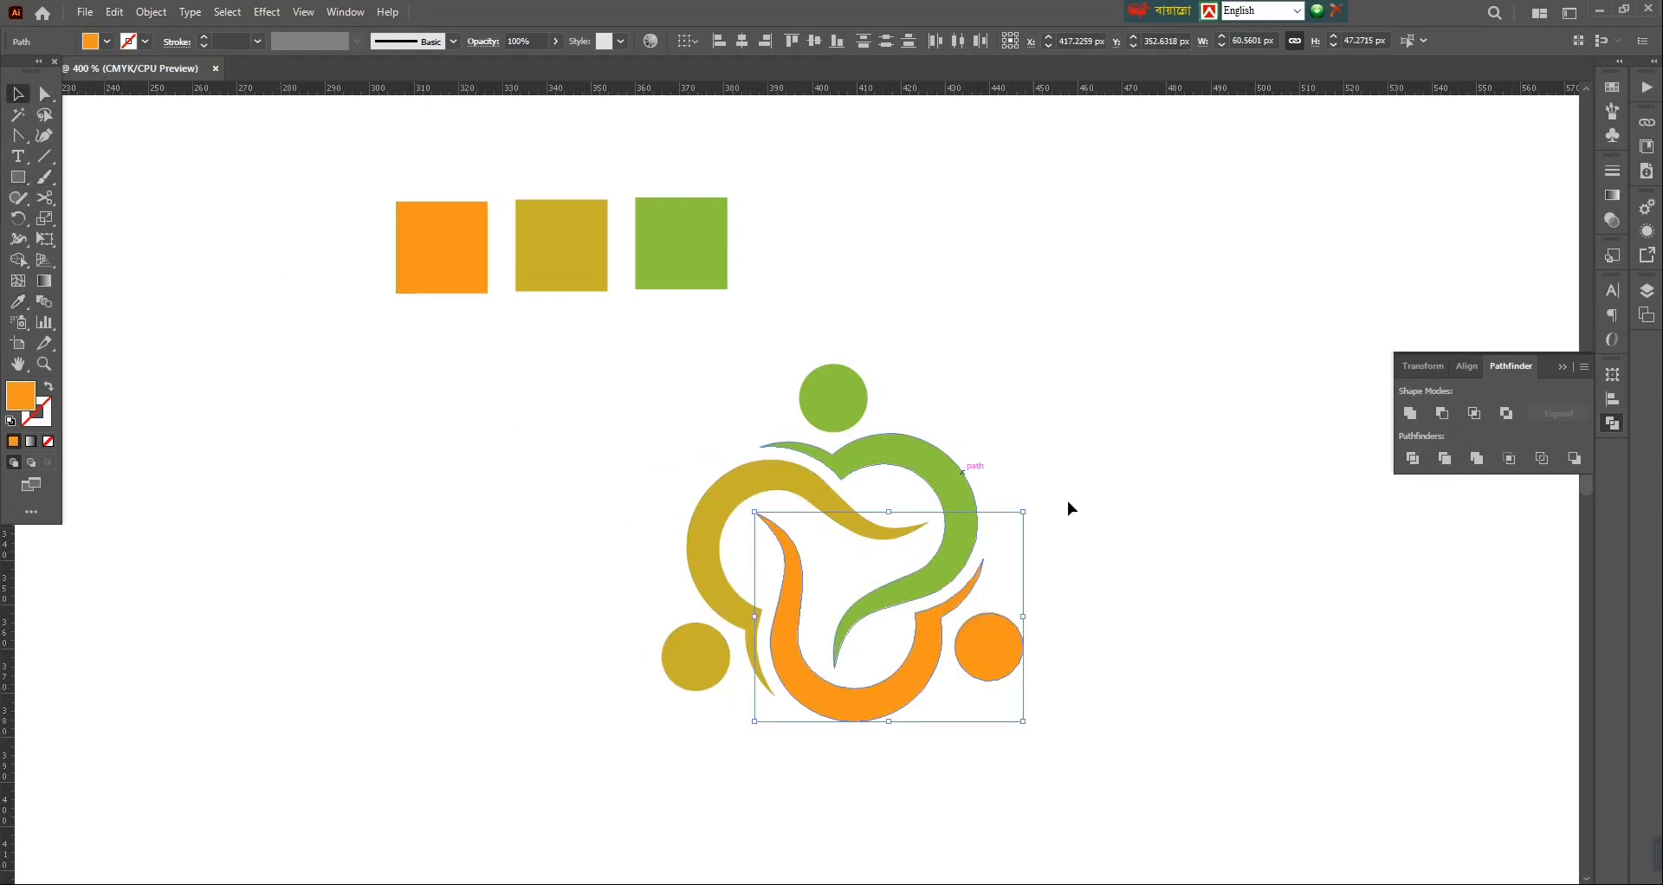
pyautogui.click(1071, 484)
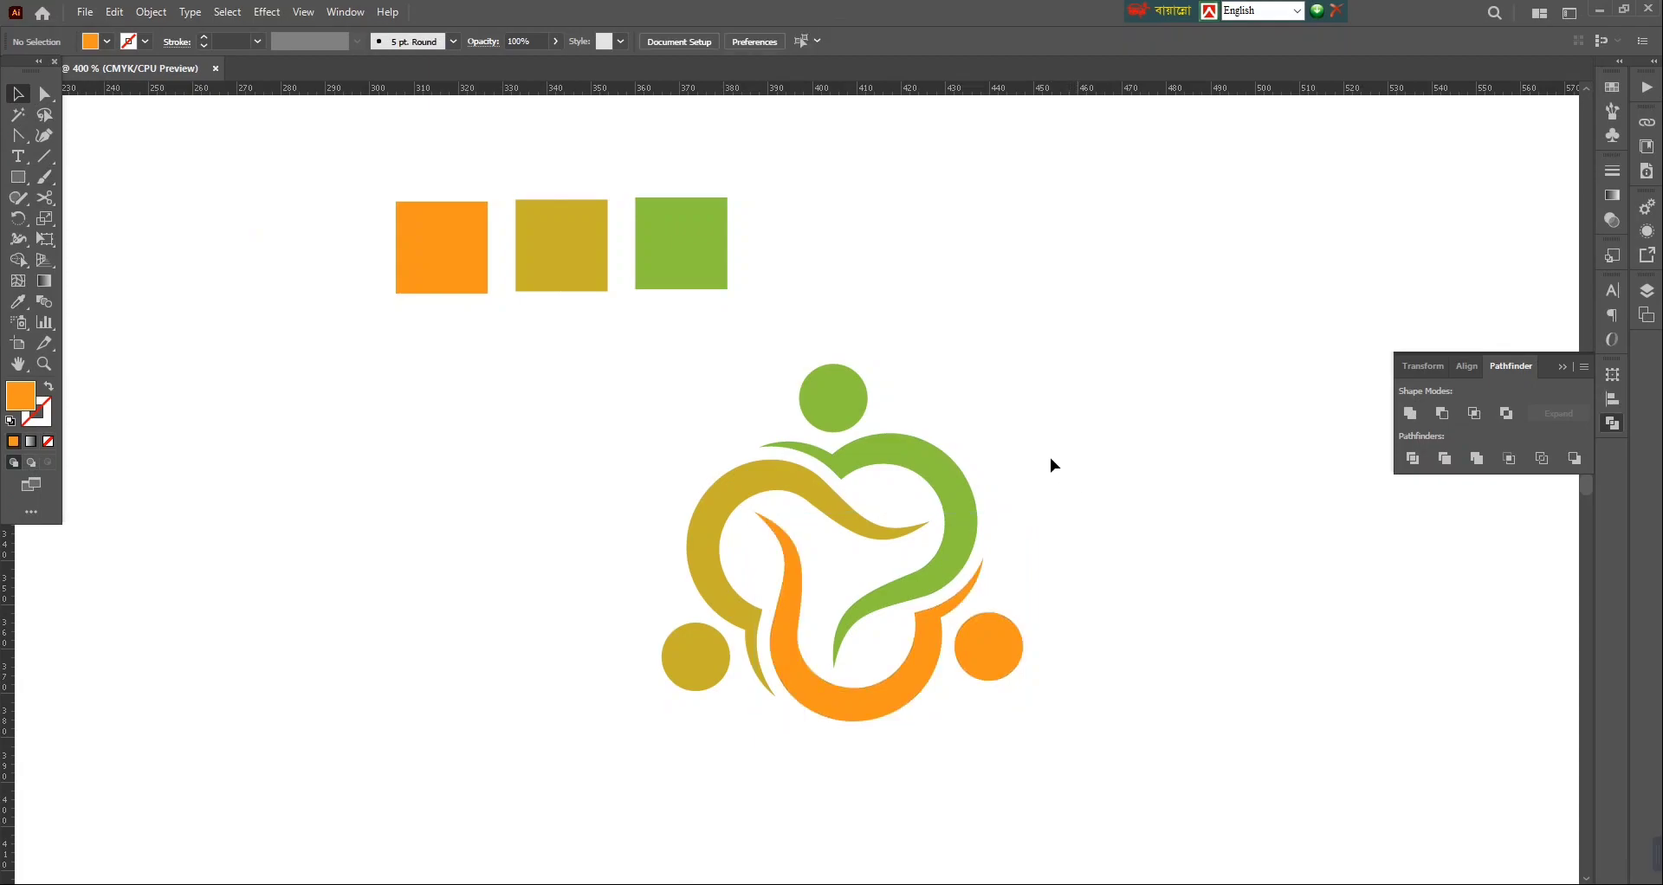
# Step: Group the colored icon's pieces and delete the three color sample squares
pyautogui.moveTo(1137, 376); pyautogui.dragTo(658, 766)
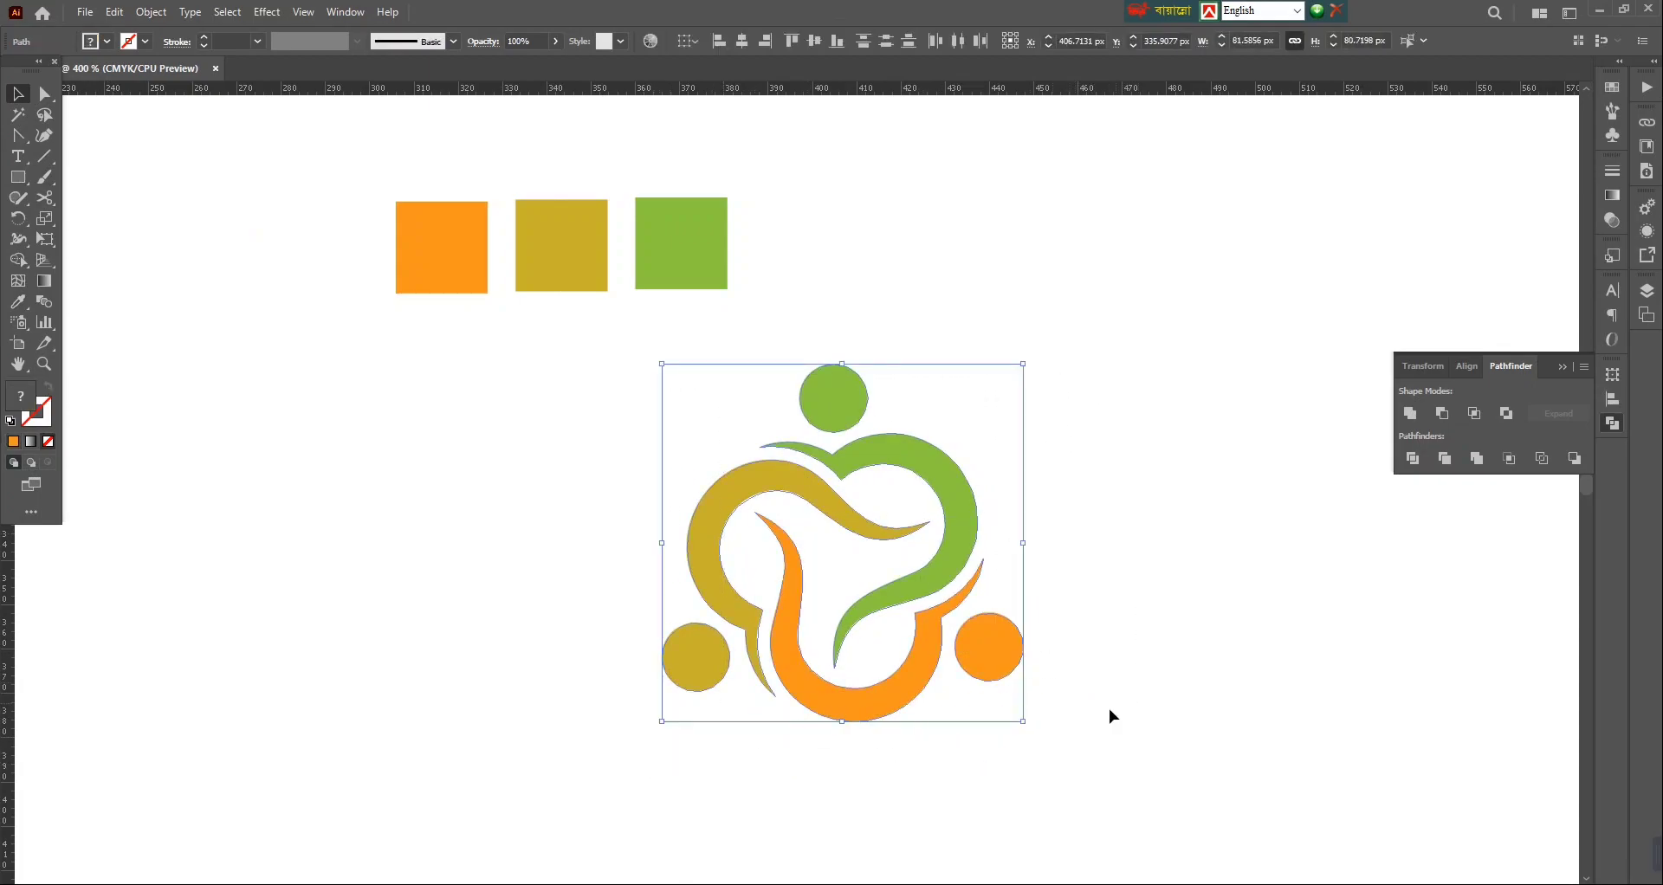
pyautogui.click(1167, 616)
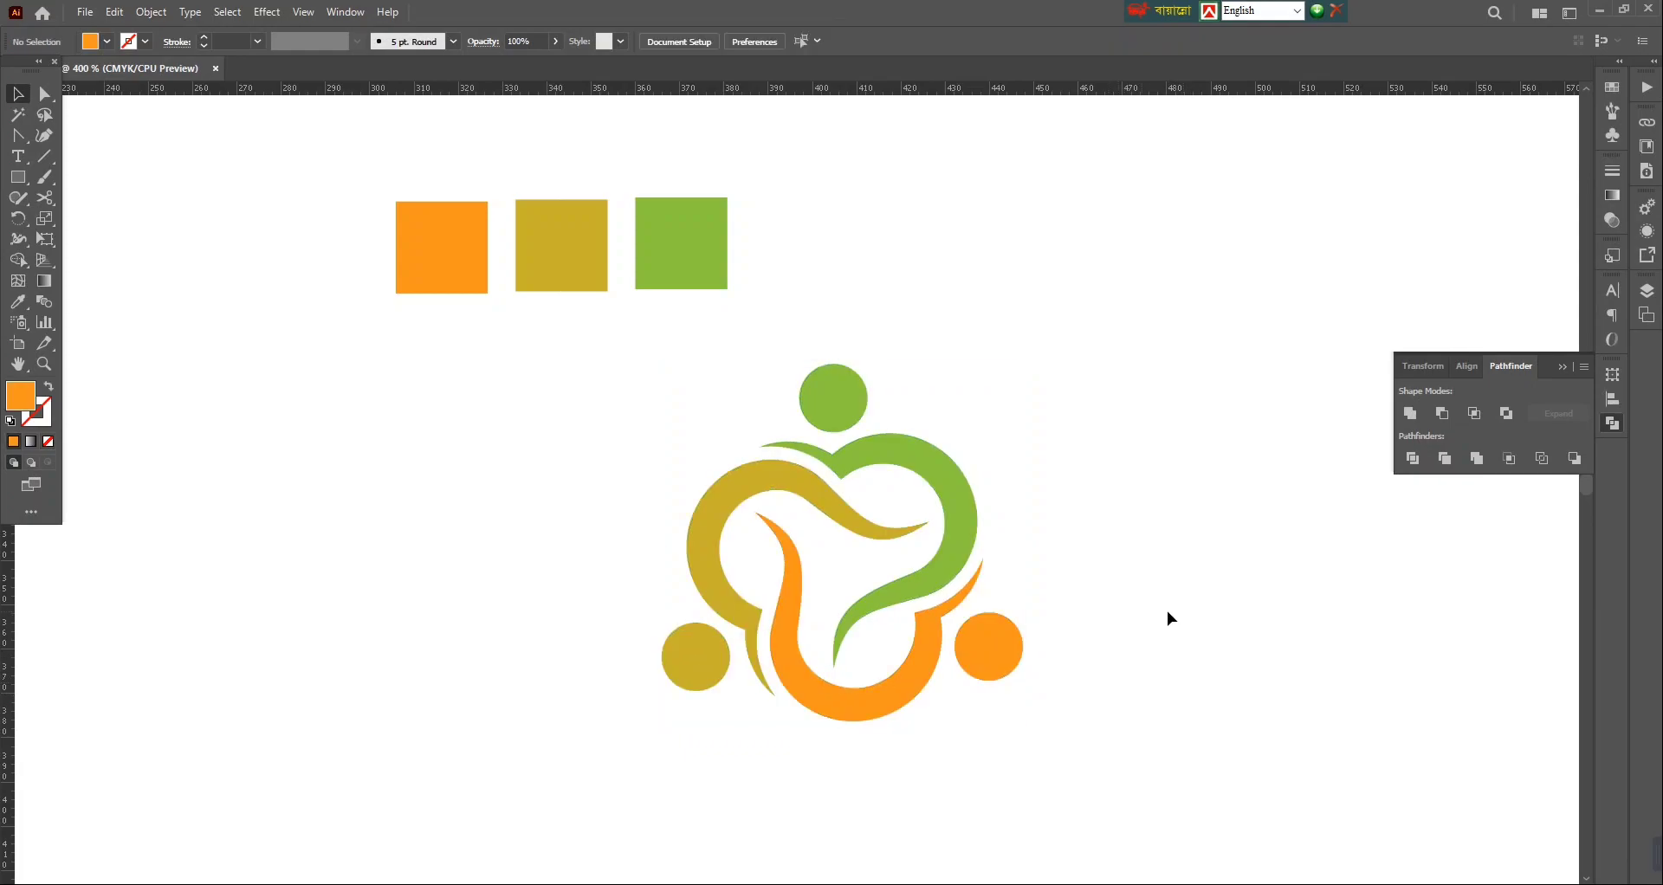
pyautogui.moveTo(778, 302); pyautogui.dragTo(421, 251)
pyautogui.press('Delete')
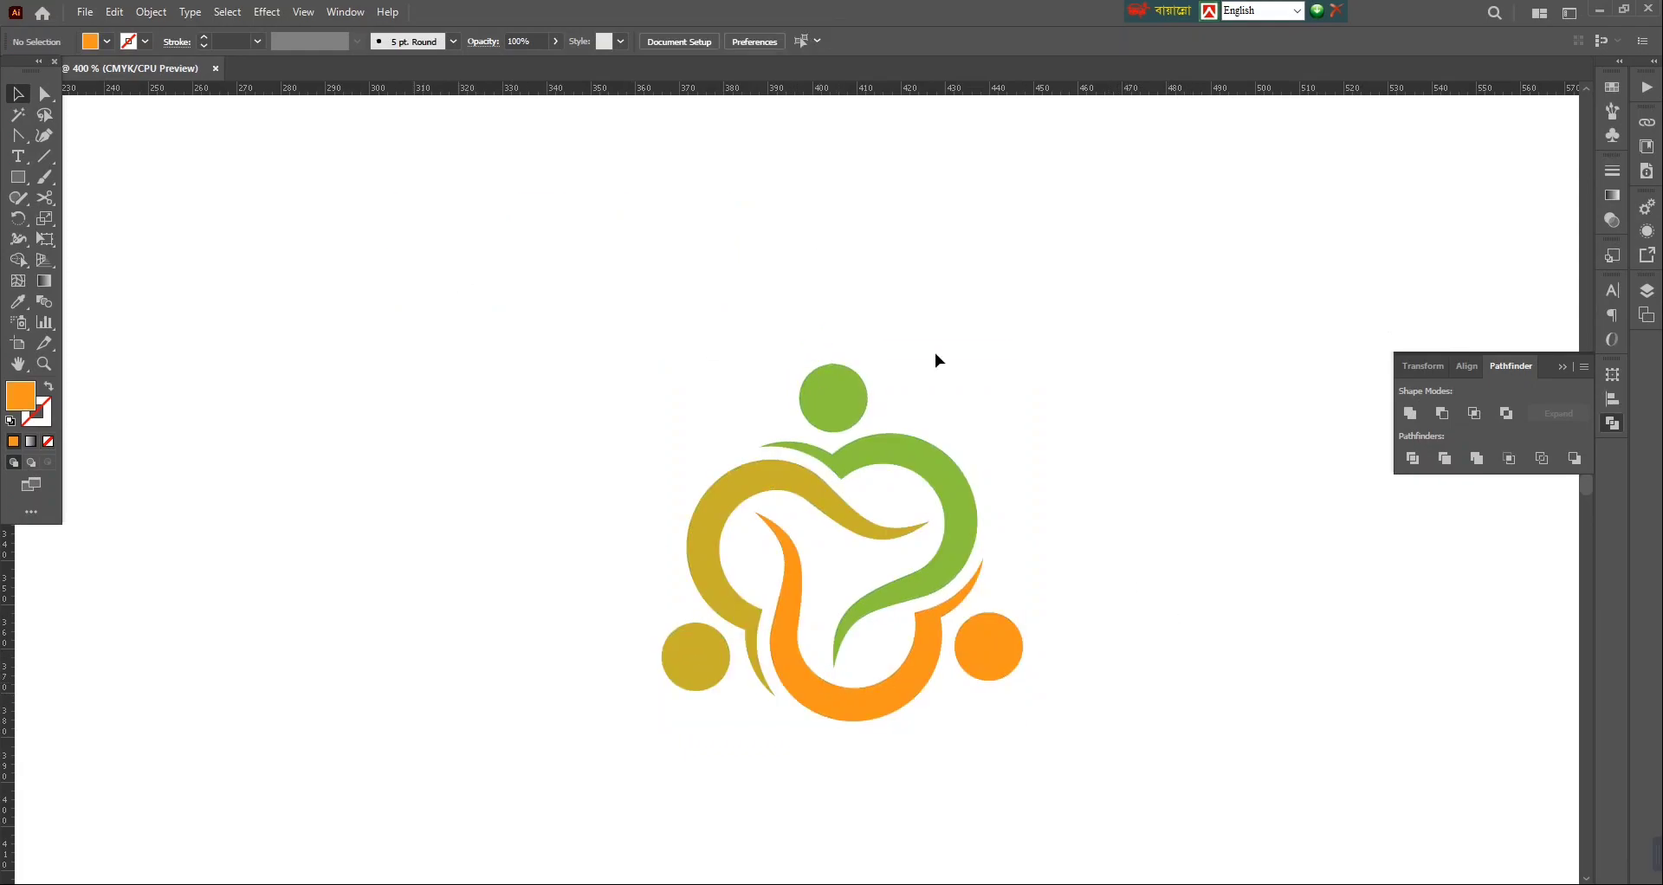
# Step: Move the GENDERATIONS wordmark up so it sits directly beneath the icon
pyautogui.hotkey('ctrl', '-')
pyautogui.hotkey('ctrl', '-')
pyautogui.hotkey('ctrl', '-')
pyautogui.hotkey('ctrl', '-')
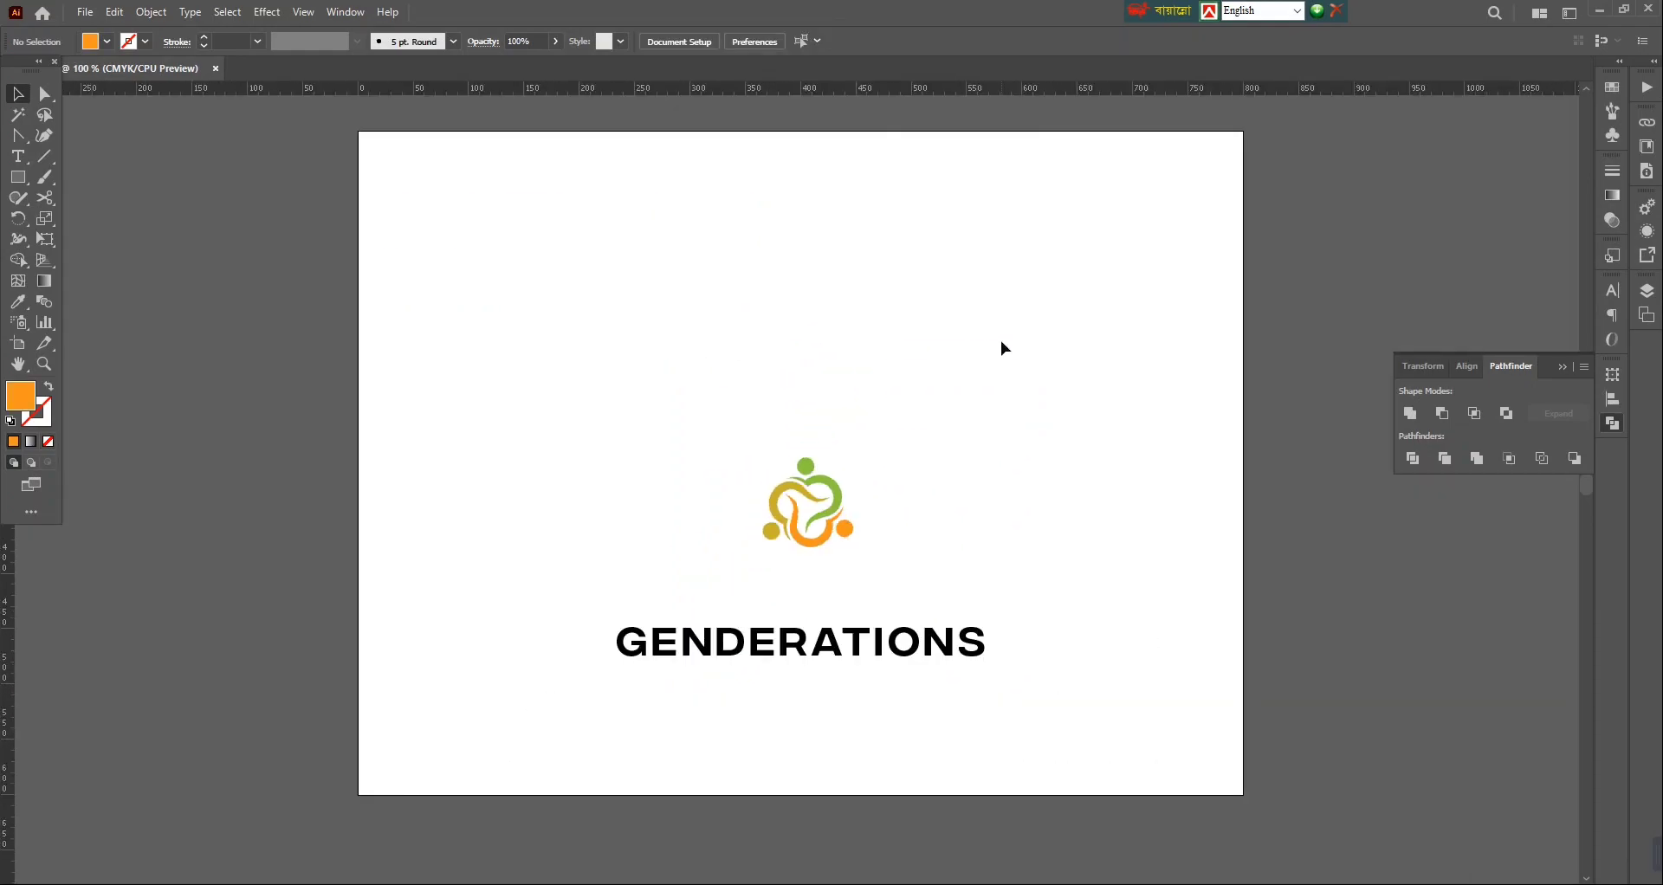
pyautogui.moveTo(831, 650); pyautogui.dragTo(851, 584)
pyautogui.click(814, 628)
pyautogui.click(851, 572)
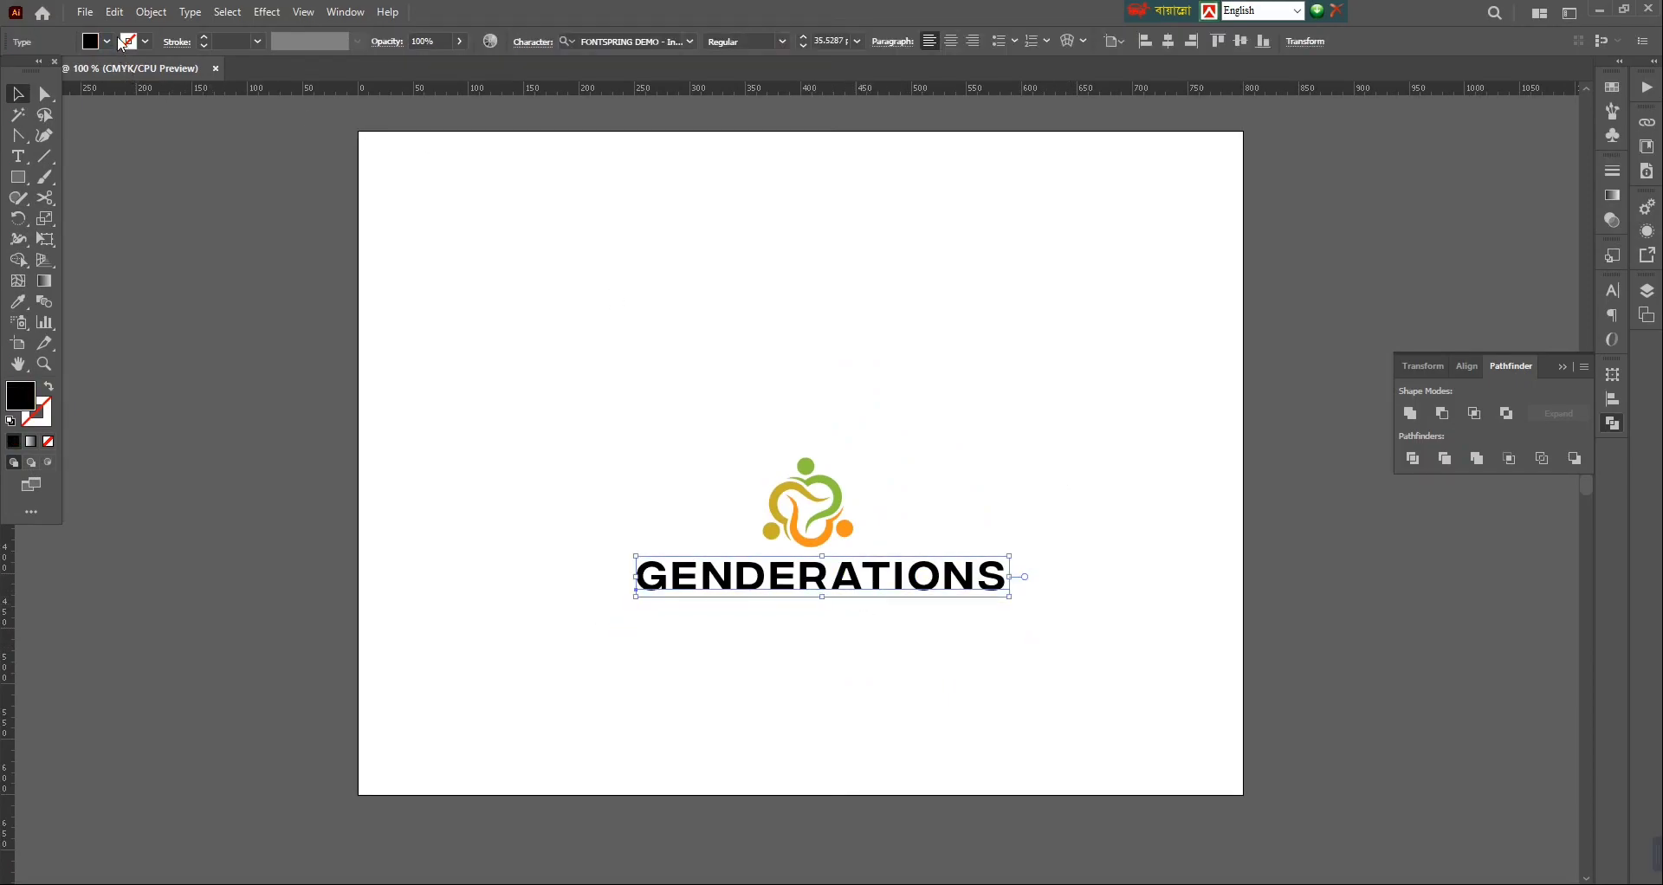
# Step: Fill the GENDERATIONS wordmark with a dark gray swatch instead of black
pyautogui.click(107, 41)
pyautogui.click(35, 120)
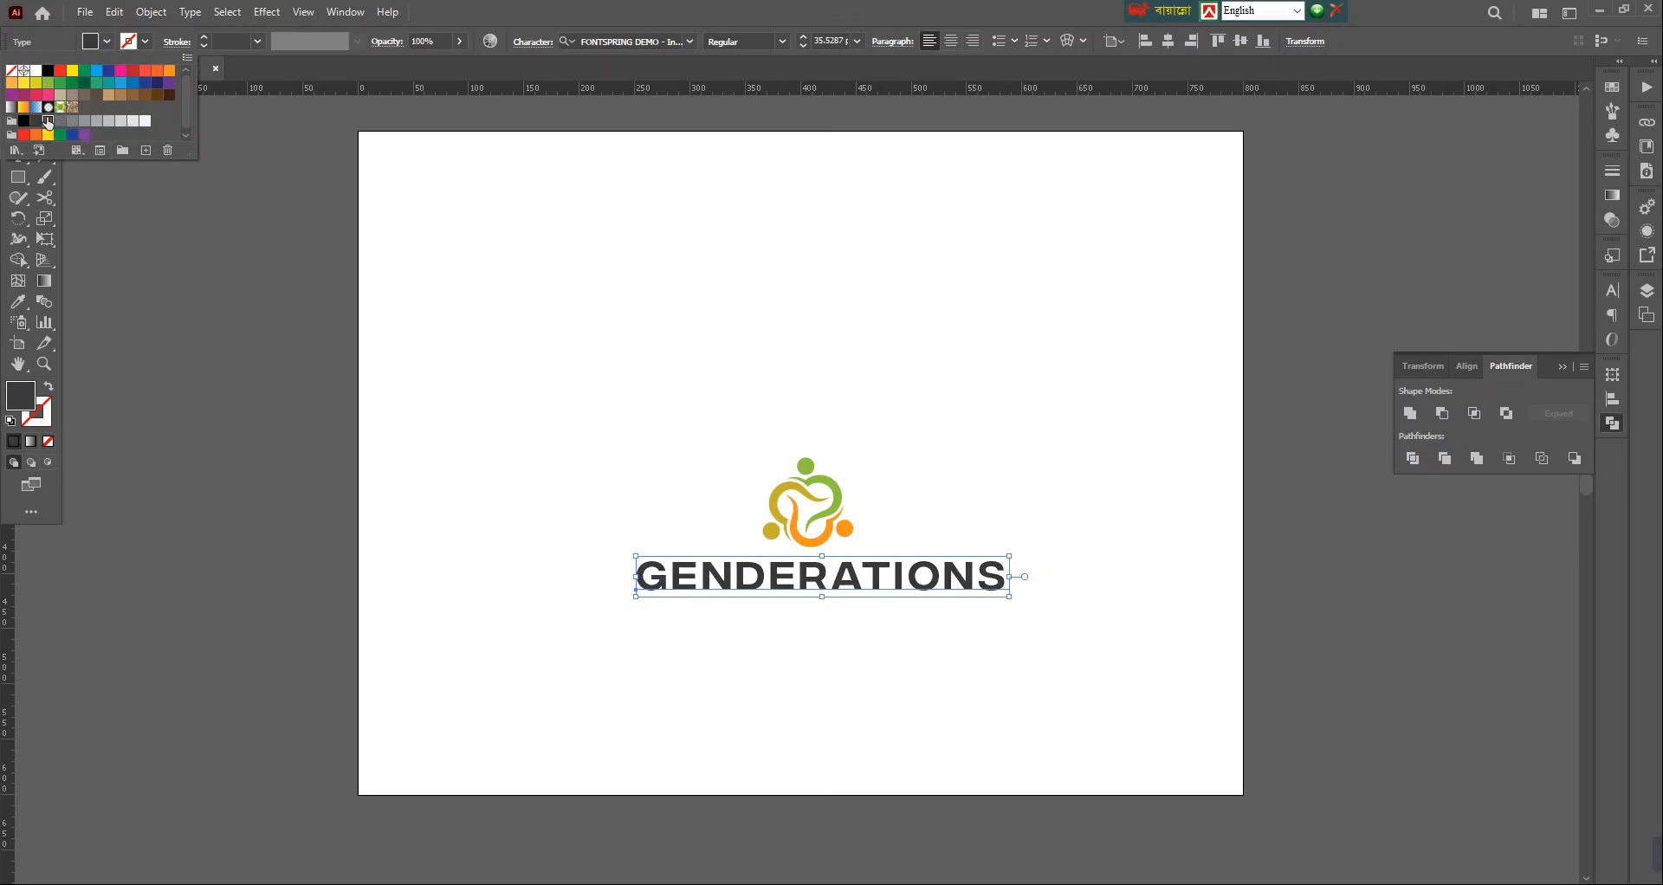
pyautogui.click(795, 360)
pyautogui.click(1003, 446)
pyautogui.scroll(-3, 1003, 446)
pyautogui.click(1001, 480)
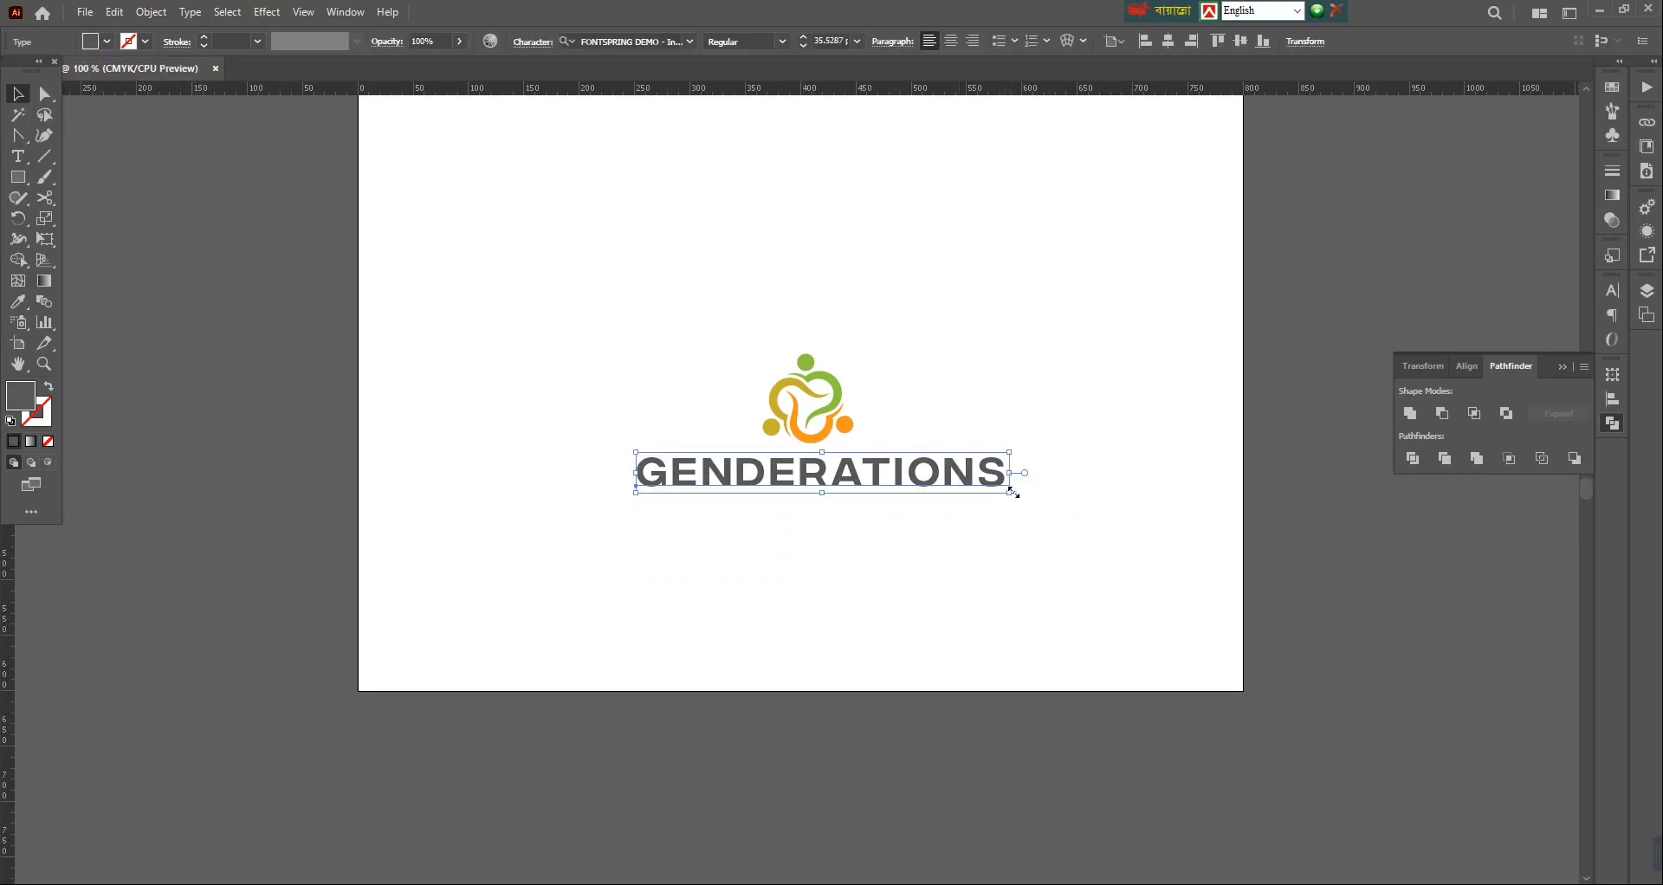
# Step: Scale the wordmark down to a font size of about 17.6 beneath the icon and convert it to outlines
pyautogui.moveTo(1011, 492); pyautogui.dragTo(885, 473)
pyautogui.click(980, 479)
pyautogui.click(917, 476)
pyautogui.click(906, 526)
pyautogui.rightClick(860, 462)
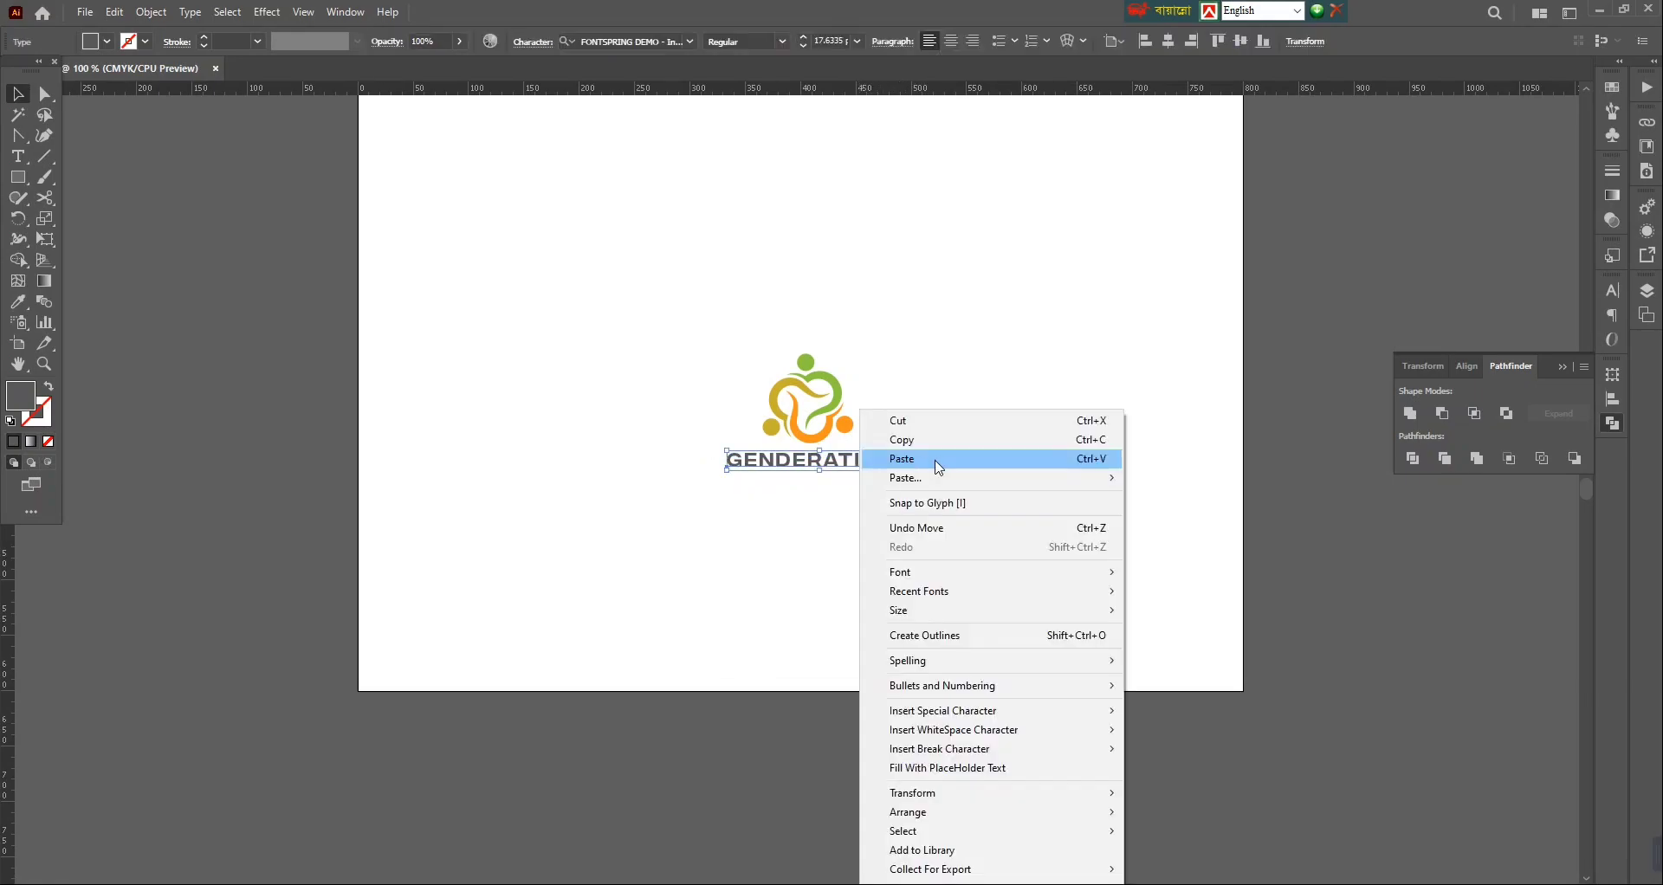
pyautogui.click(960, 636)
pyautogui.click(1043, 320)
# Step: Align the icon and the wordmark to each other along their horizontal centers
pyautogui.click(771, 382)
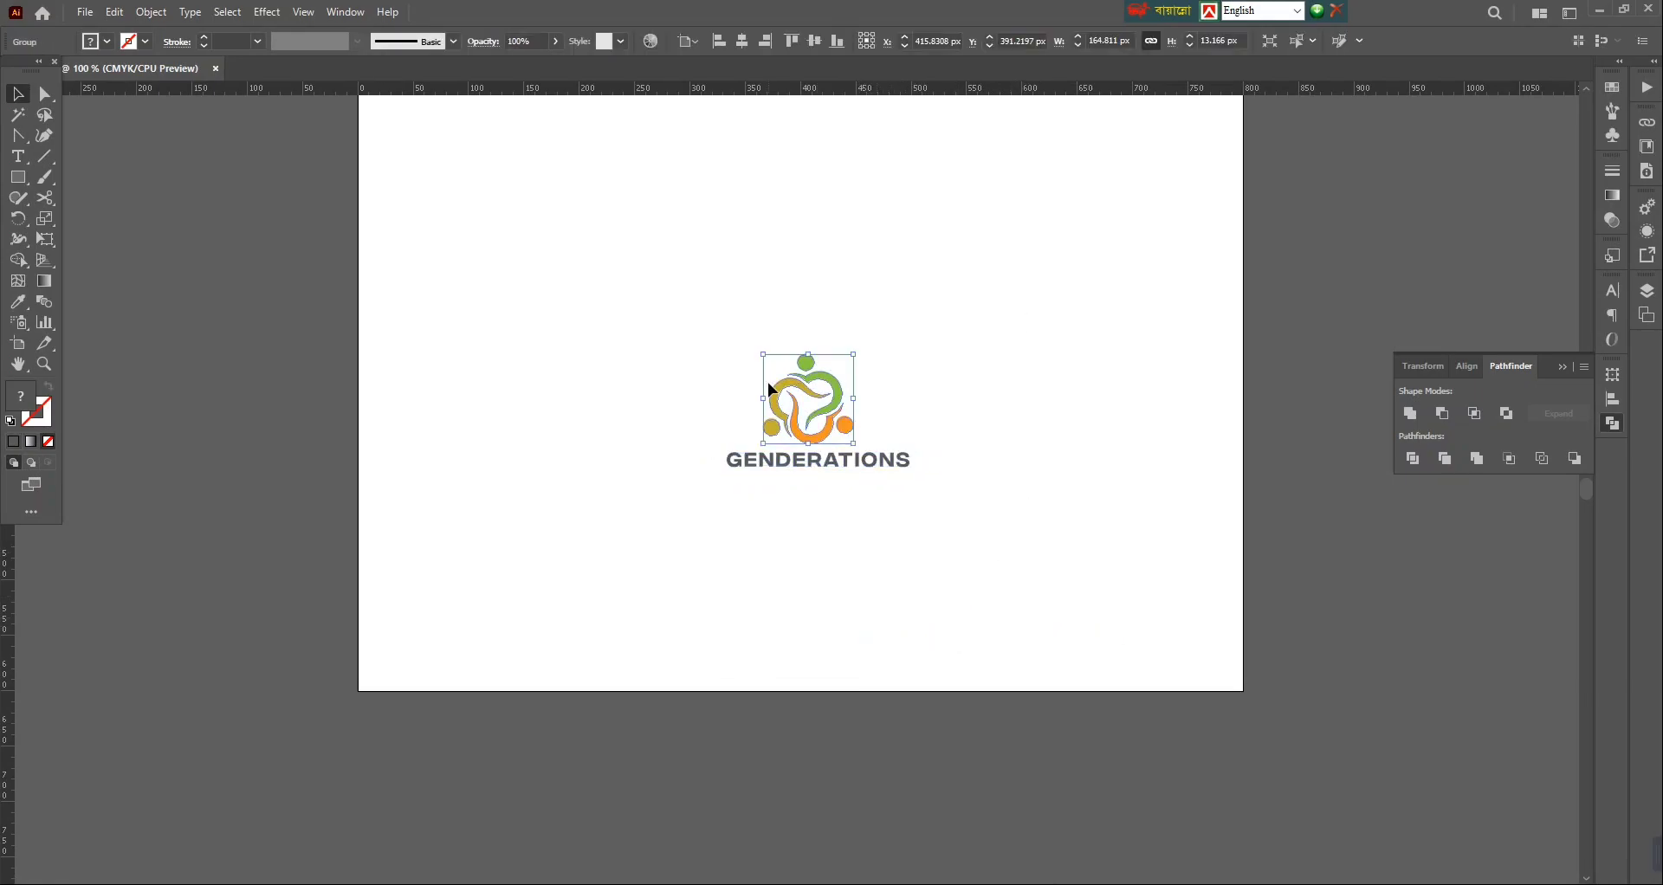
pyautogui.moveTo(1064, 358); pyautogui.dragTo(557, 582)
pyautogui.click(1467, 367)
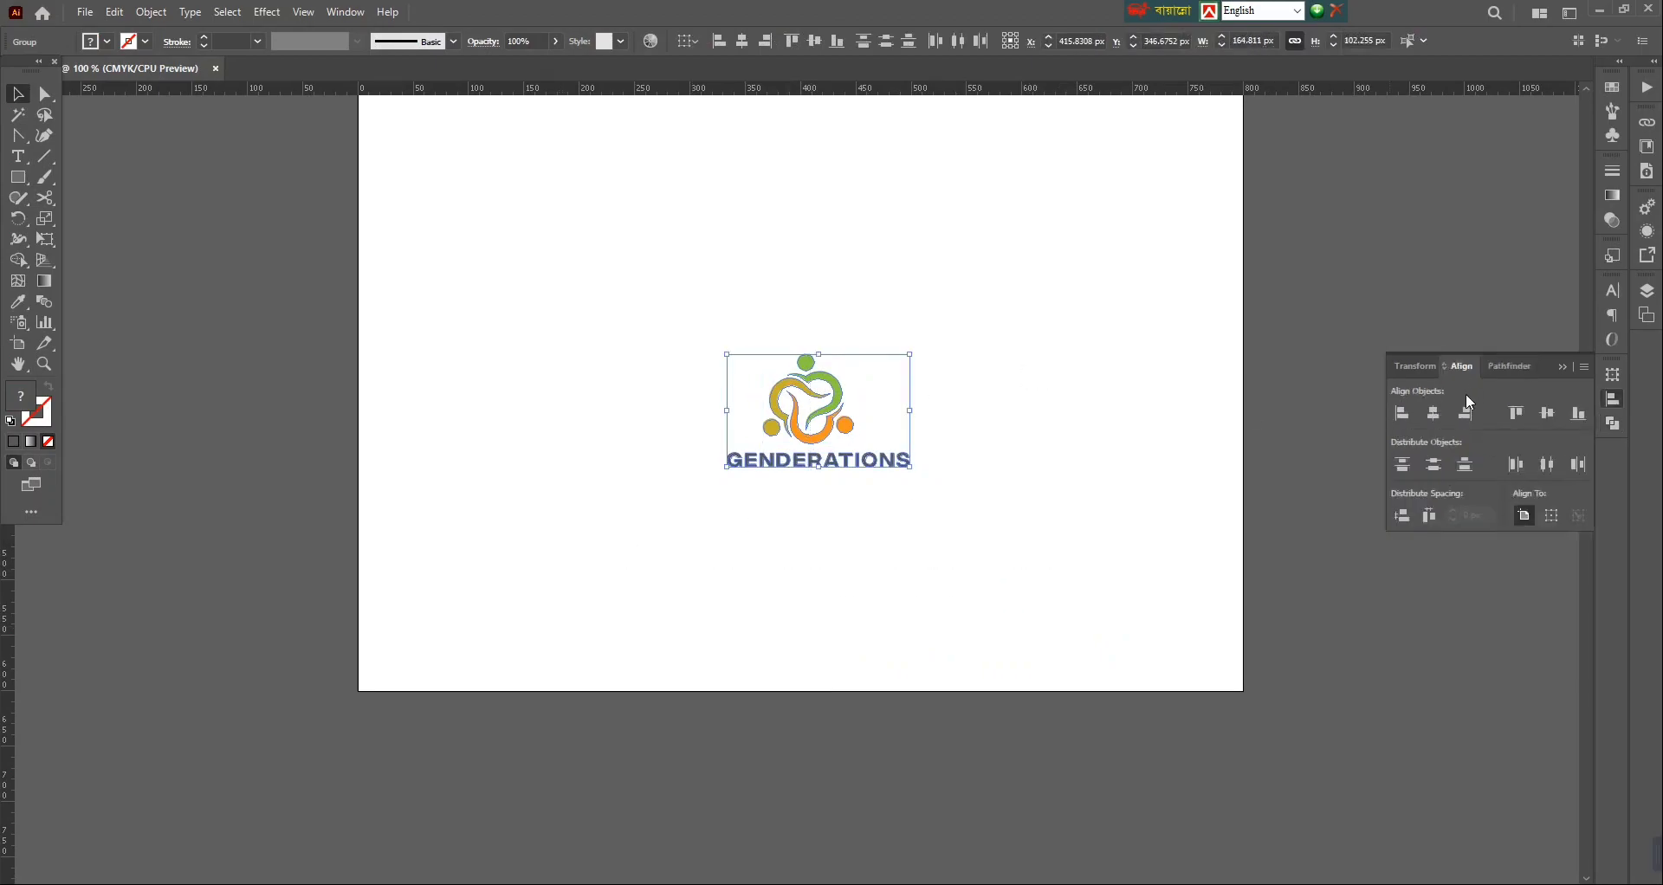
pyautogui.click(1438, 416)
pyautogui.click(1039, 478)
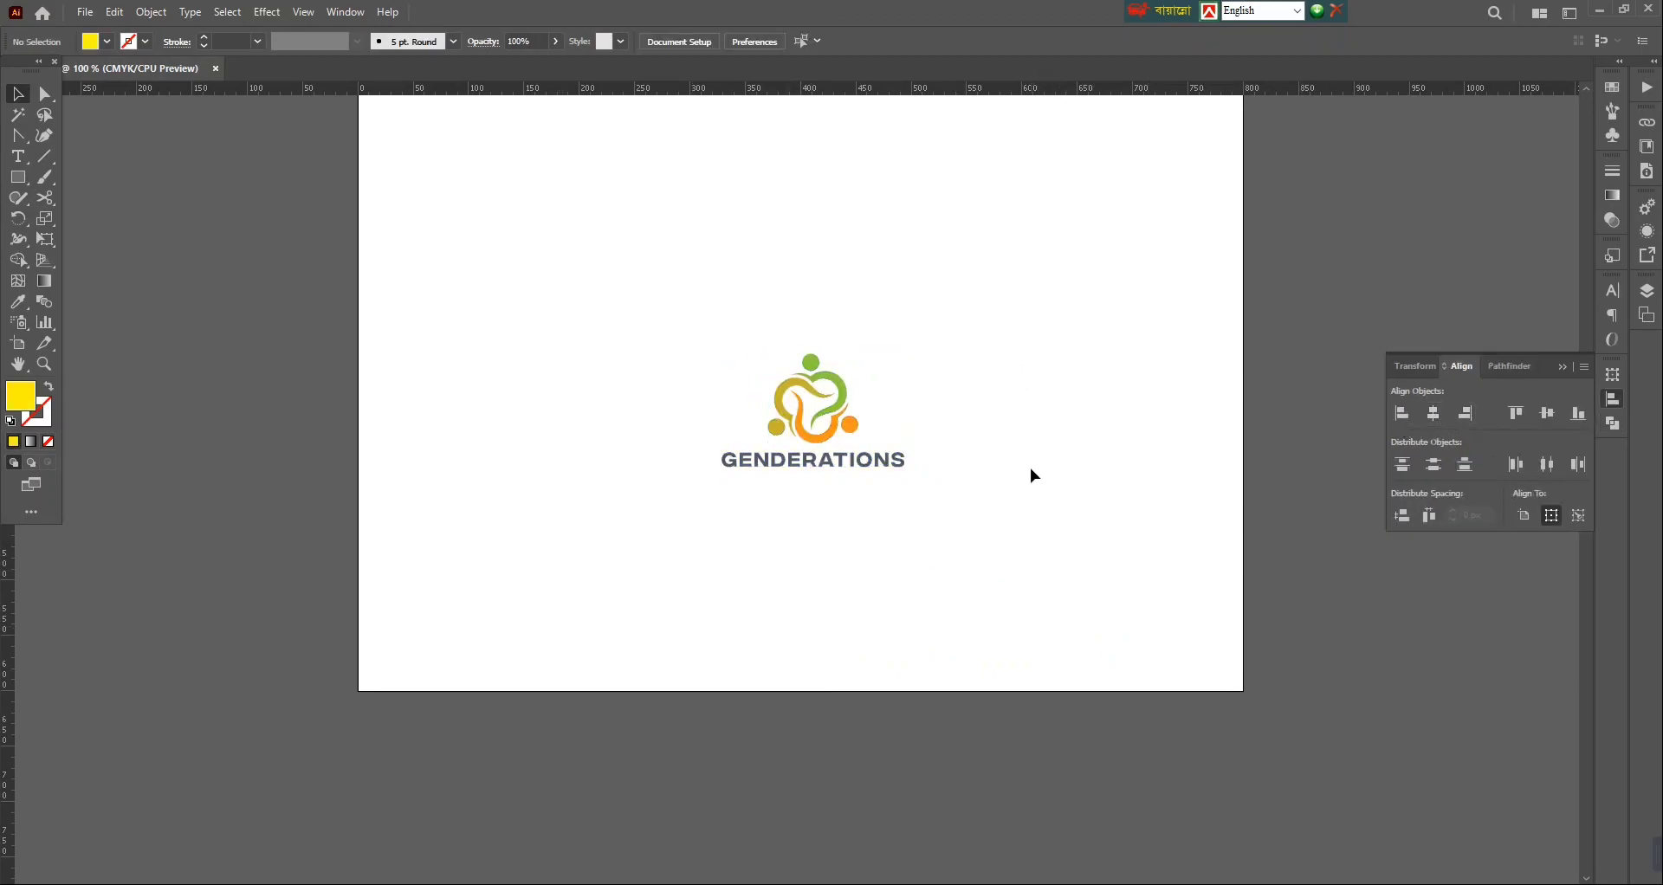
# Step: Center the complete logo on the artboard horizontally and vertically, and scale it up to about twice its size
pyautogui.moveTo(1021, 348); pyautogui.dragTo(659, 546)
pyautogui.scroll(3, 973, 533)
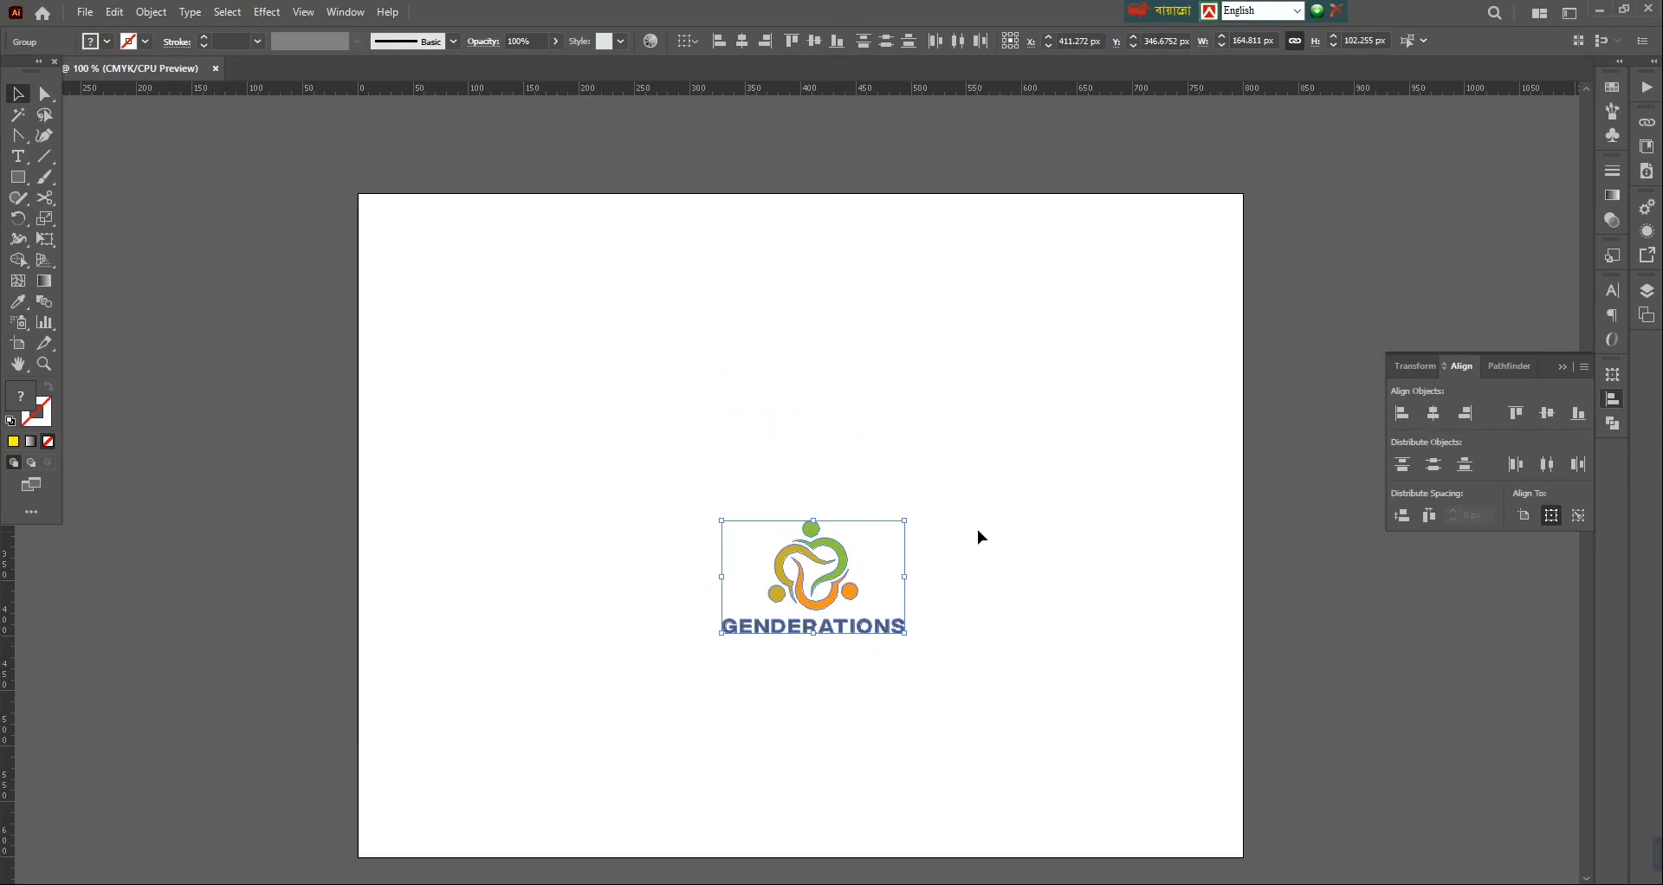
pyautogui.click(1443, 416)
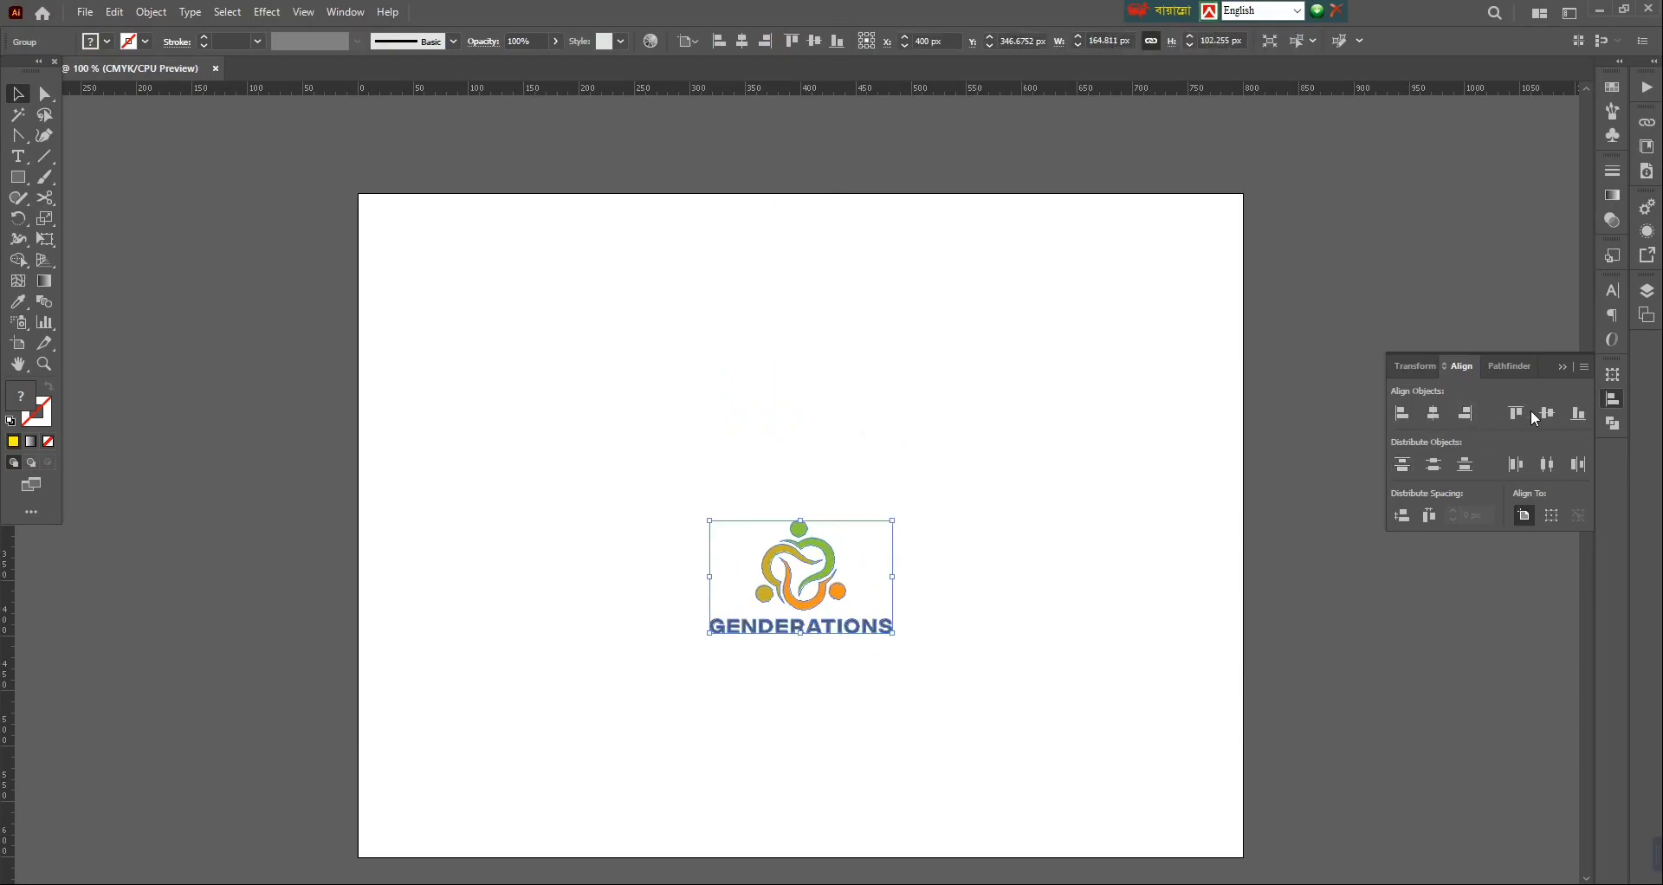
pyautogui.click(1540, 419)
pyautogui.moveTo(953, 475); pyautogui.dragTo(991, 645)
pyautogui.click(1152, 661)
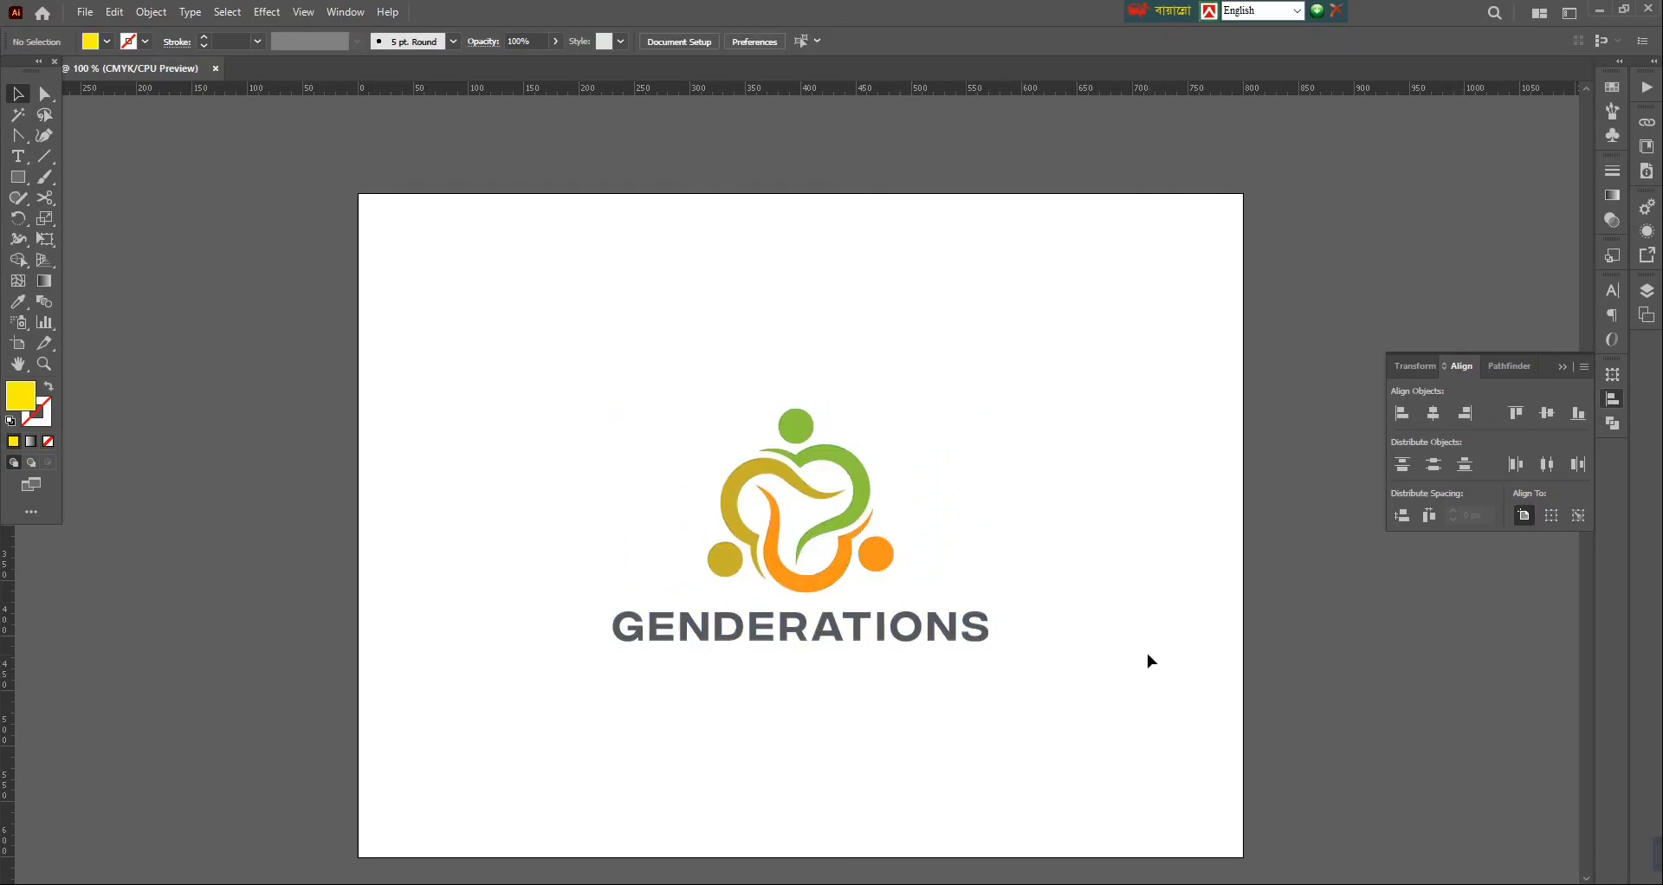
pyautogui.hotkey('ctrl', '+')
pyautogui.scroll(-2, 1058, 511)
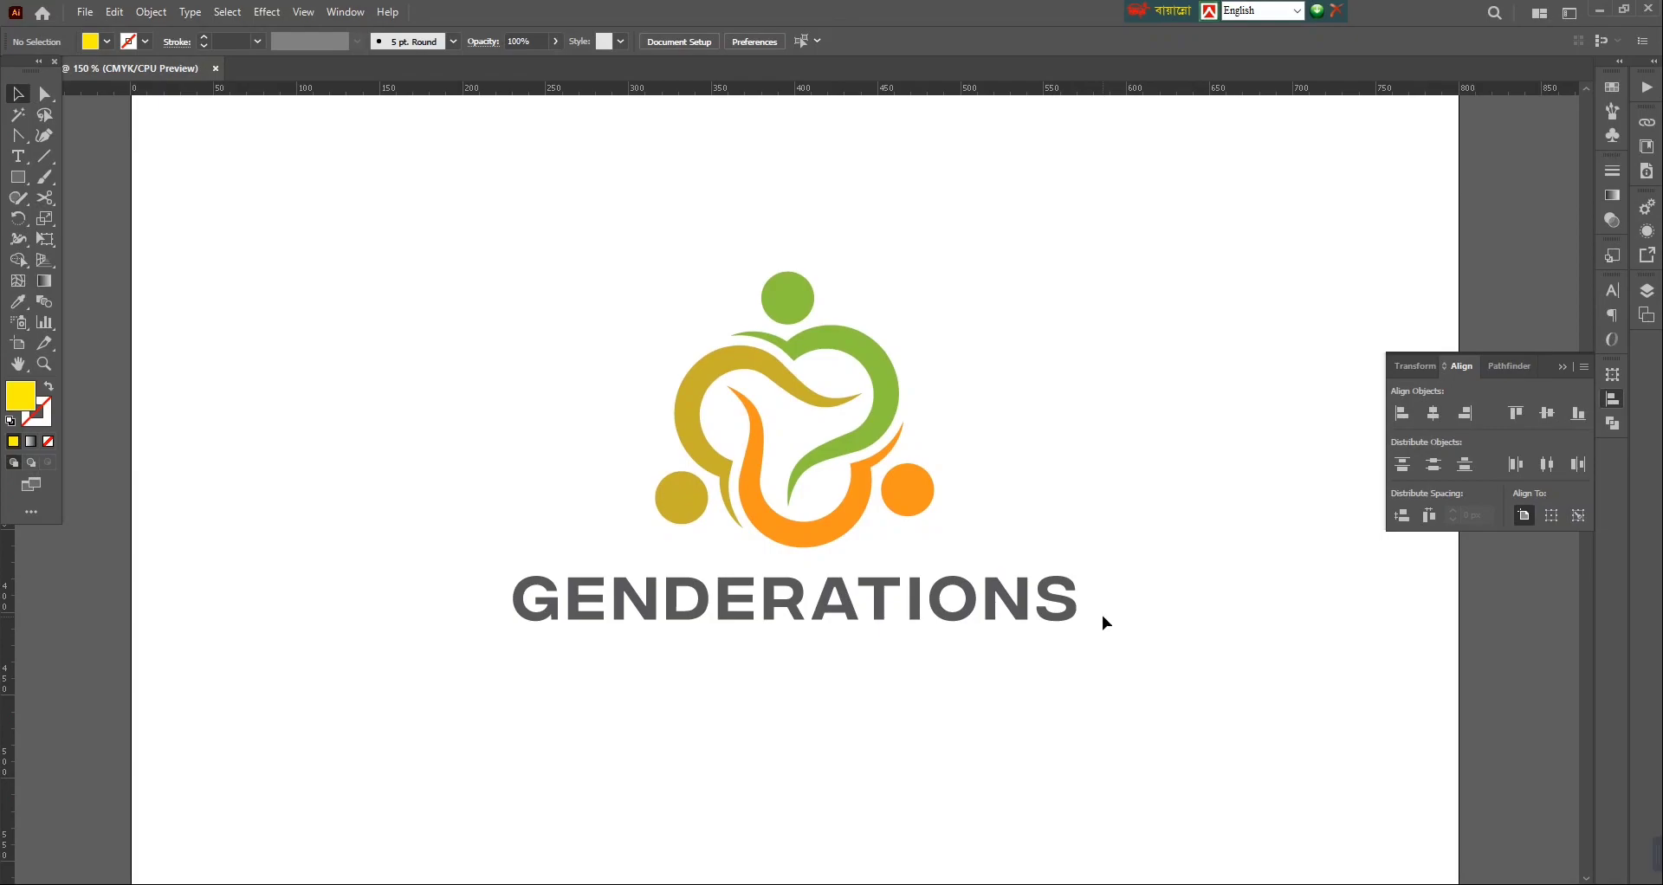
pyautogui.hotkey('ctrl', '-')
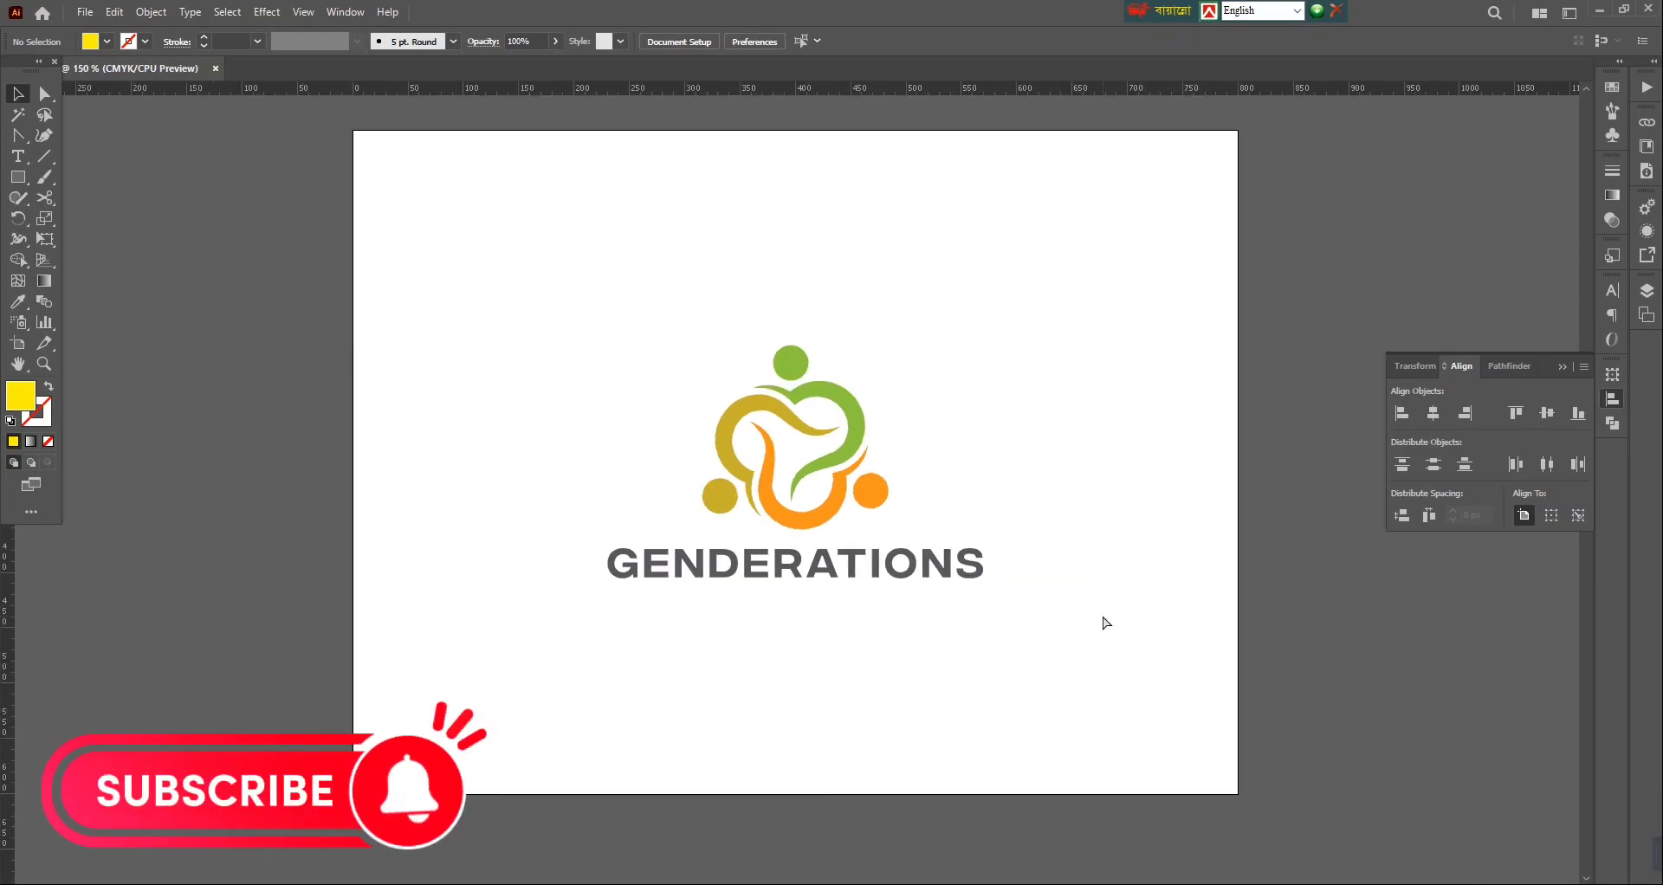
pyautogui.hotkey('ctrl', '+')
pyautogui.hotkey('ctrl', '+')
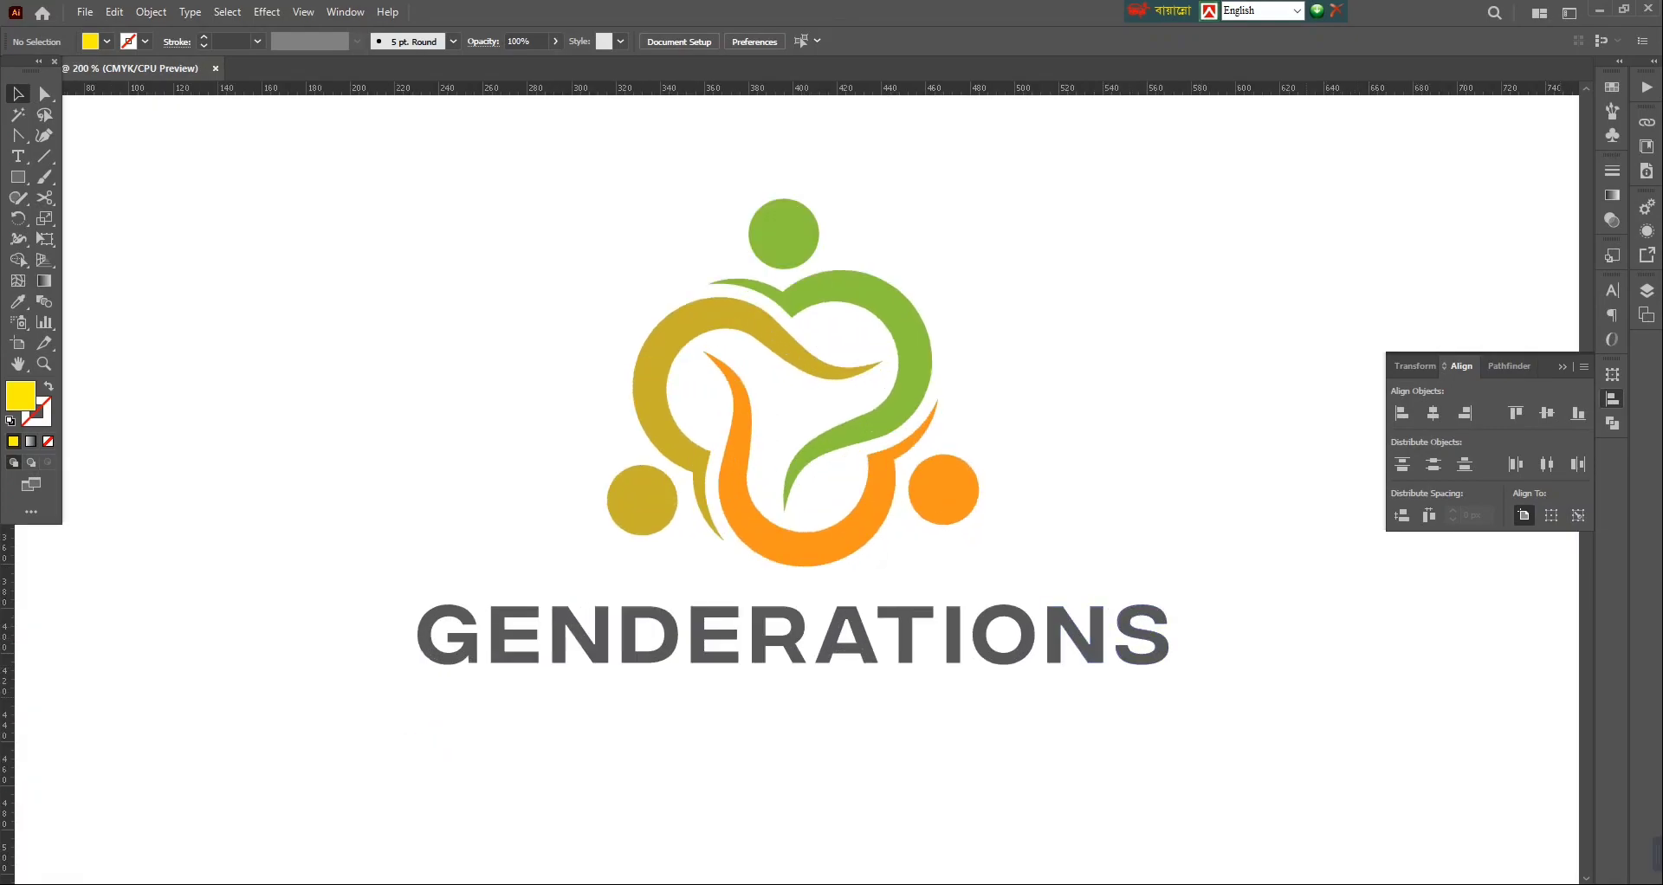